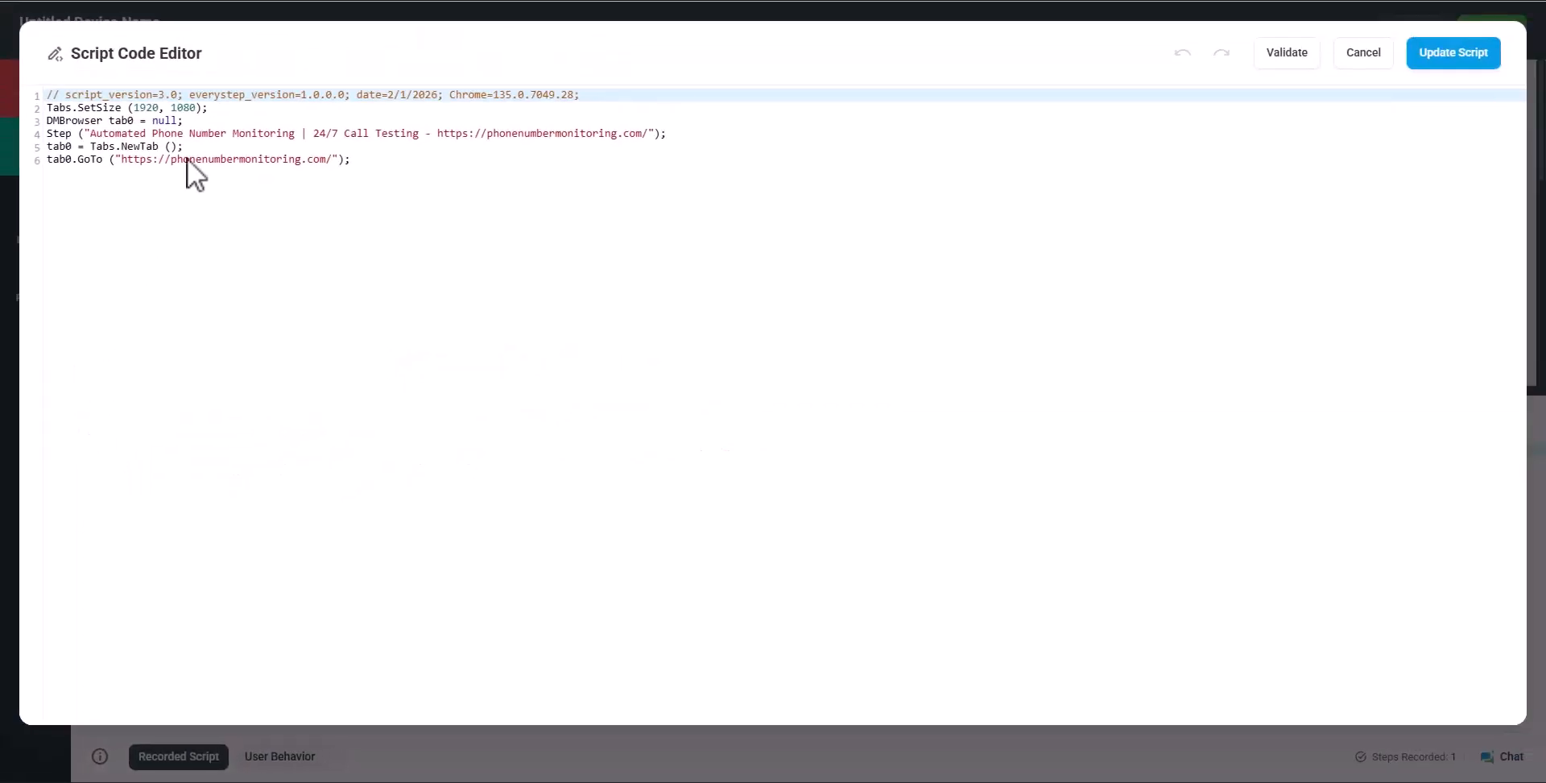
Overwrite the 1920, 1080 Tabs.SetSize values on line 2 with the new size, typing 128
{"action": "left_click_drag", "start_coordinate": [195, 107], "coordinate": [134, 108]}
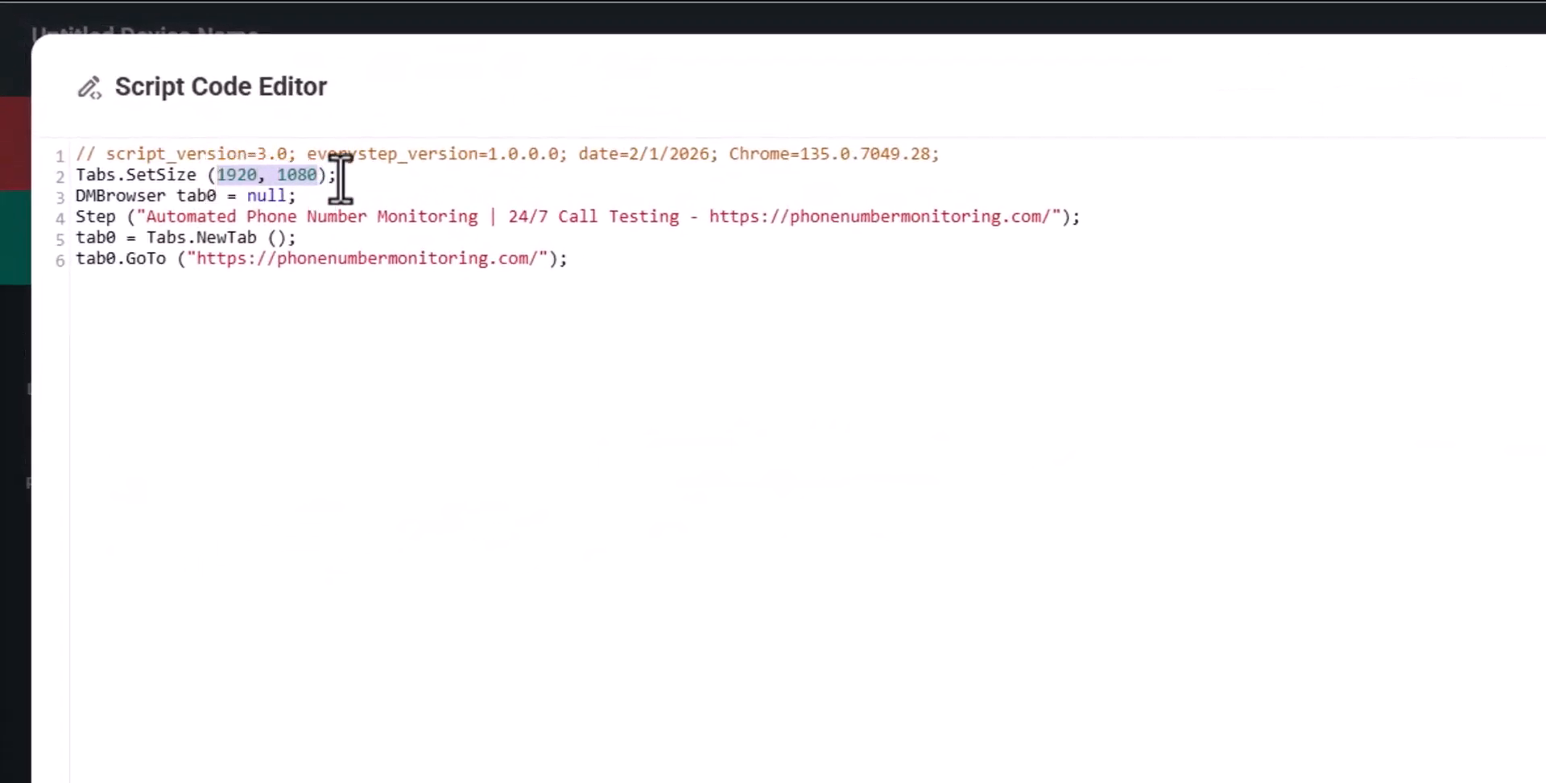
{"action": "type", "text": "128"}
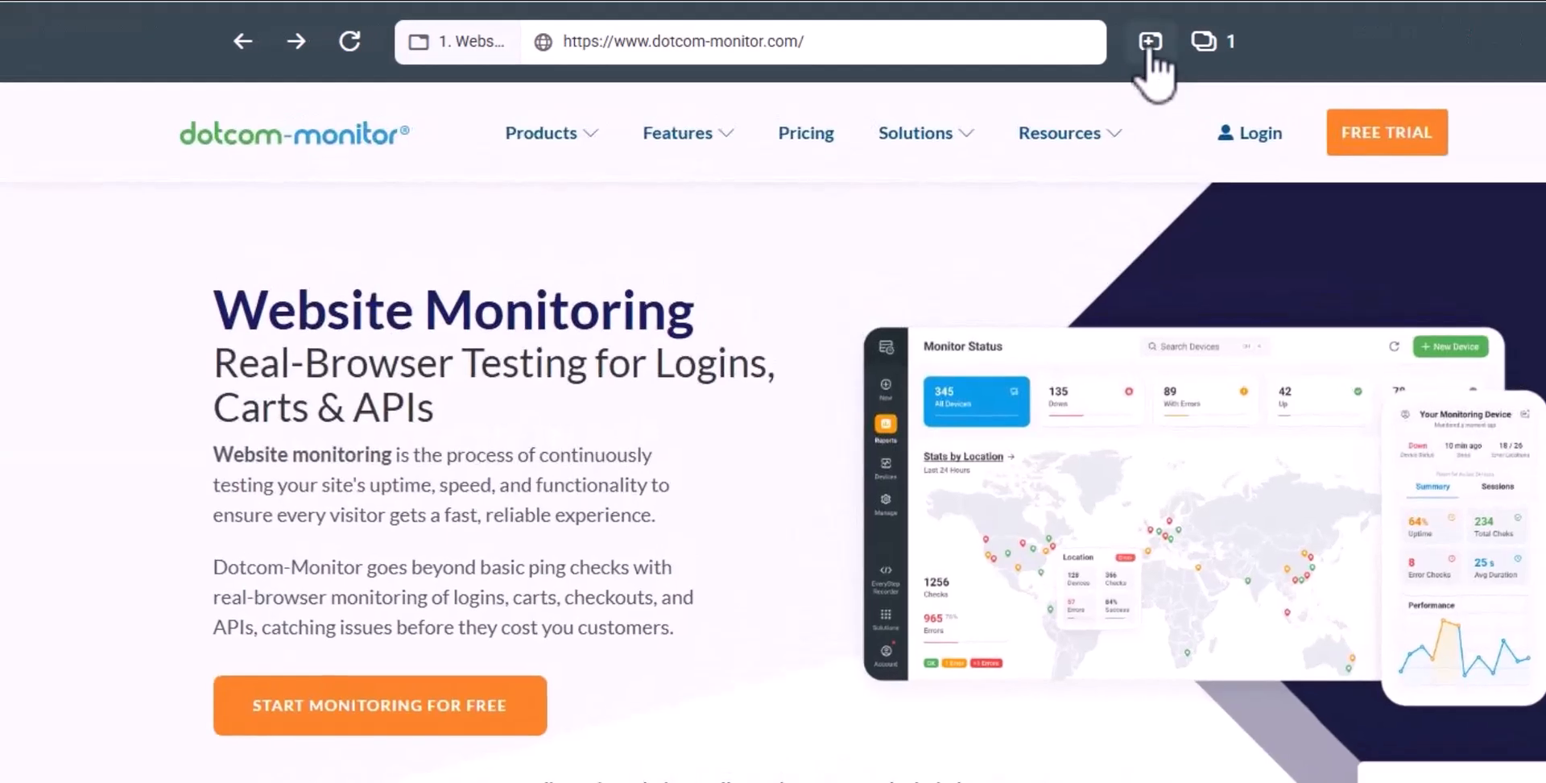
{"action": "left_click", "coordinate": [1150, 50]}
{"action": "left_click", "coordinate": [860, 41]}
{"action": "type", "text": "https://www.dotcom-monitor.com/"}
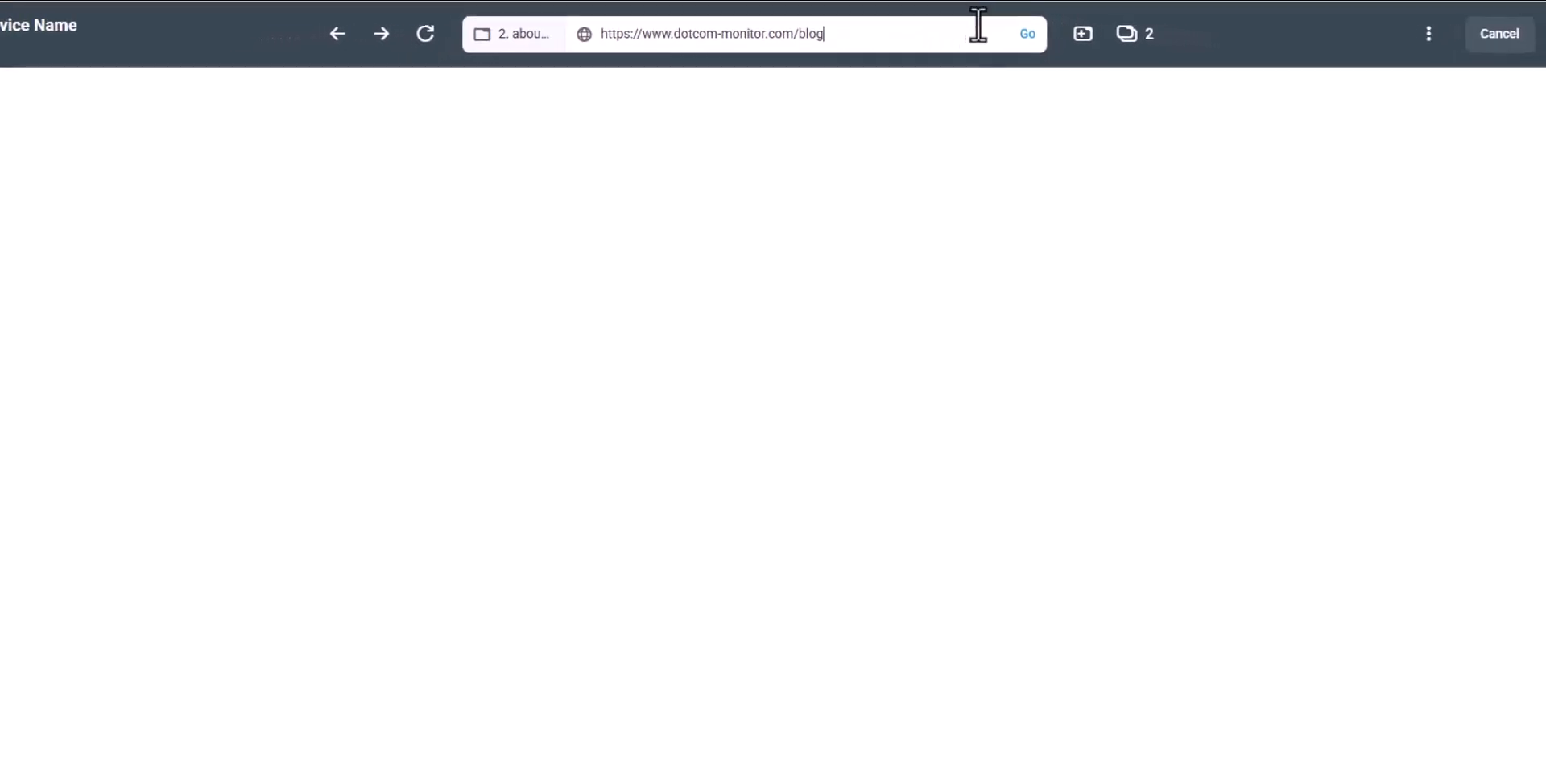
{"action": "left_click", "coordinate": [1083, 41]}
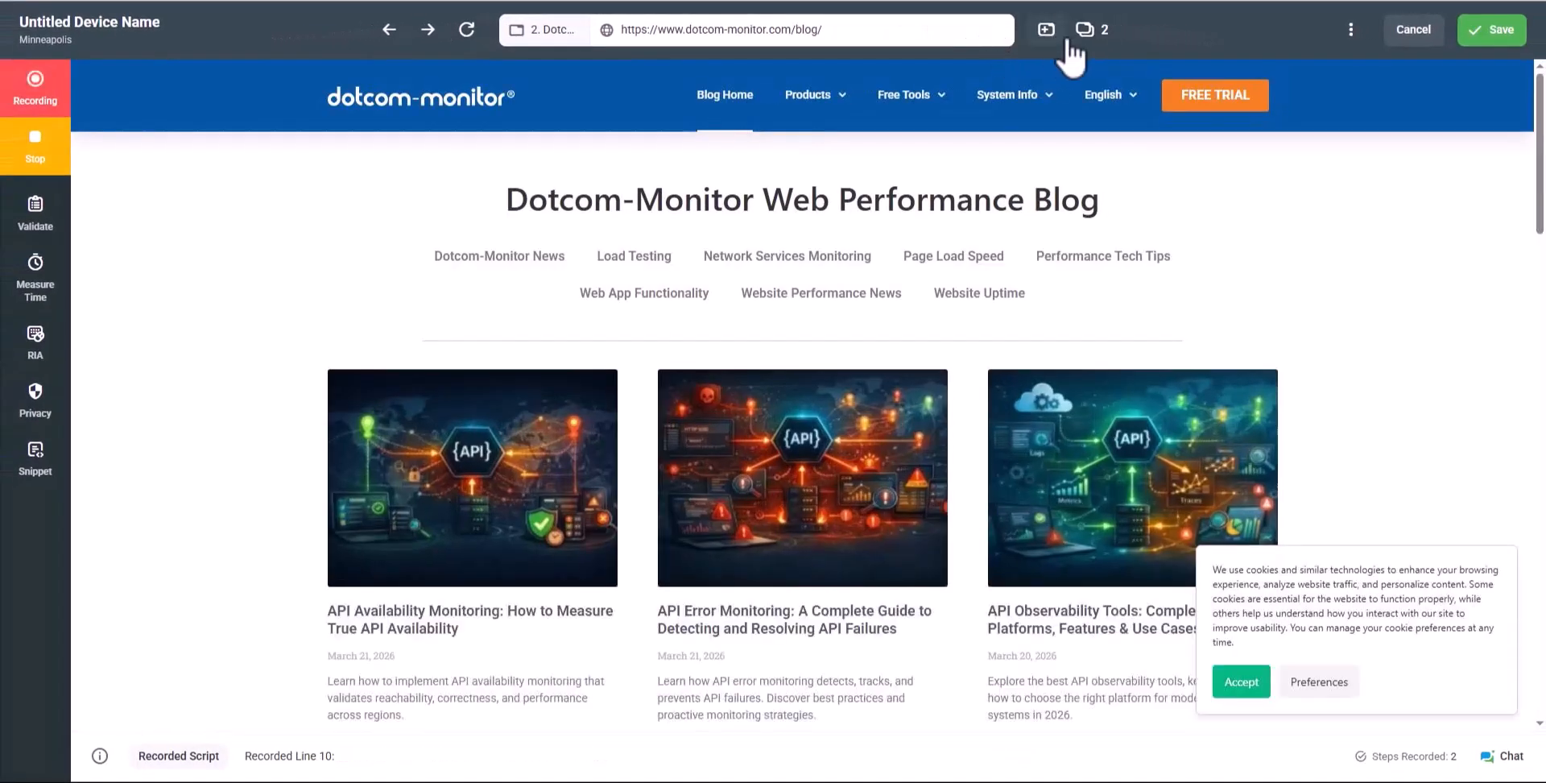
{"action": "left_click", "coordinate": [1087, 36]}
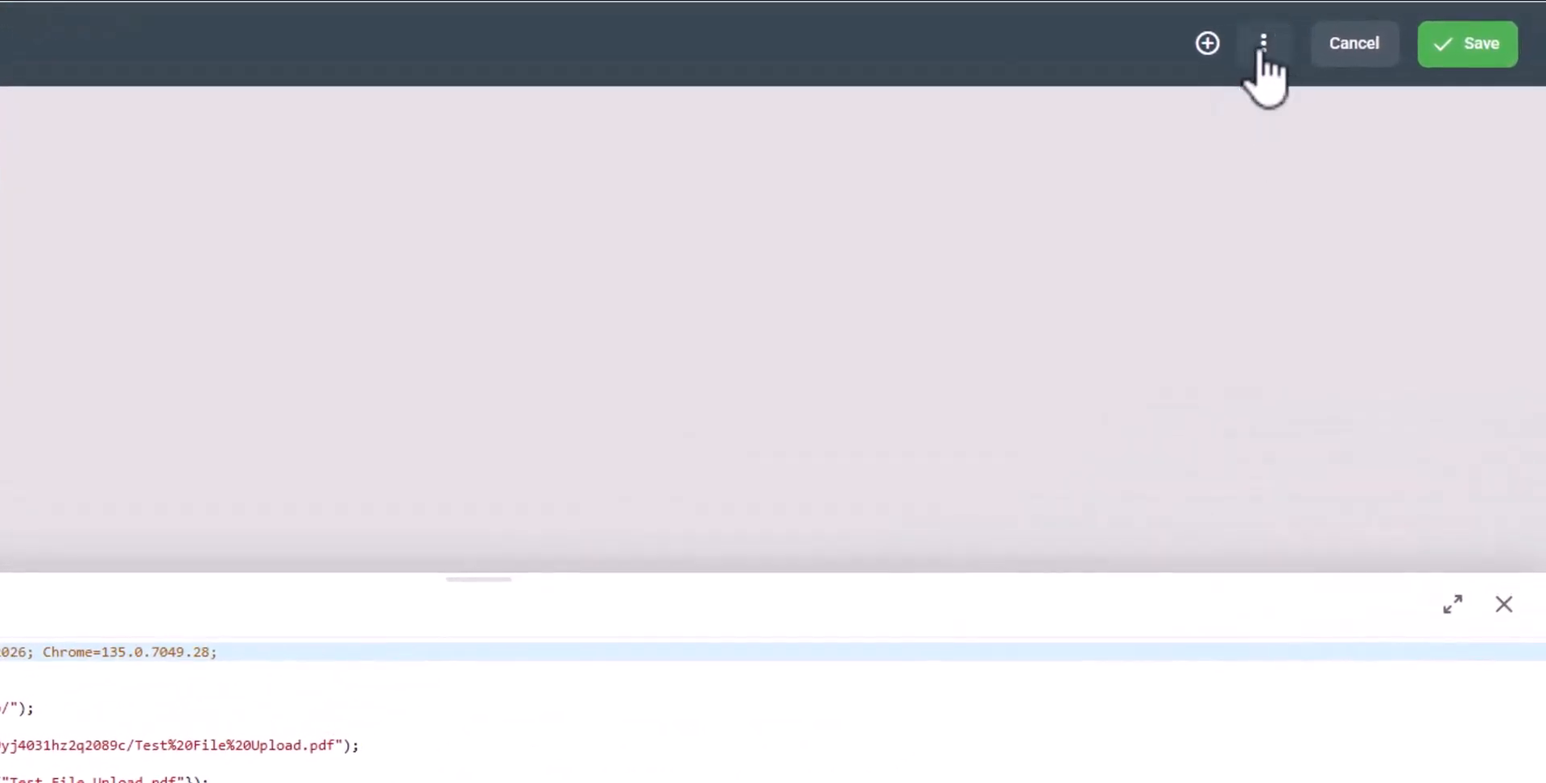
Download the current script from the Options menu as web-everystep-script
{"action": "left_click", "coordinate": [1262, 47]}
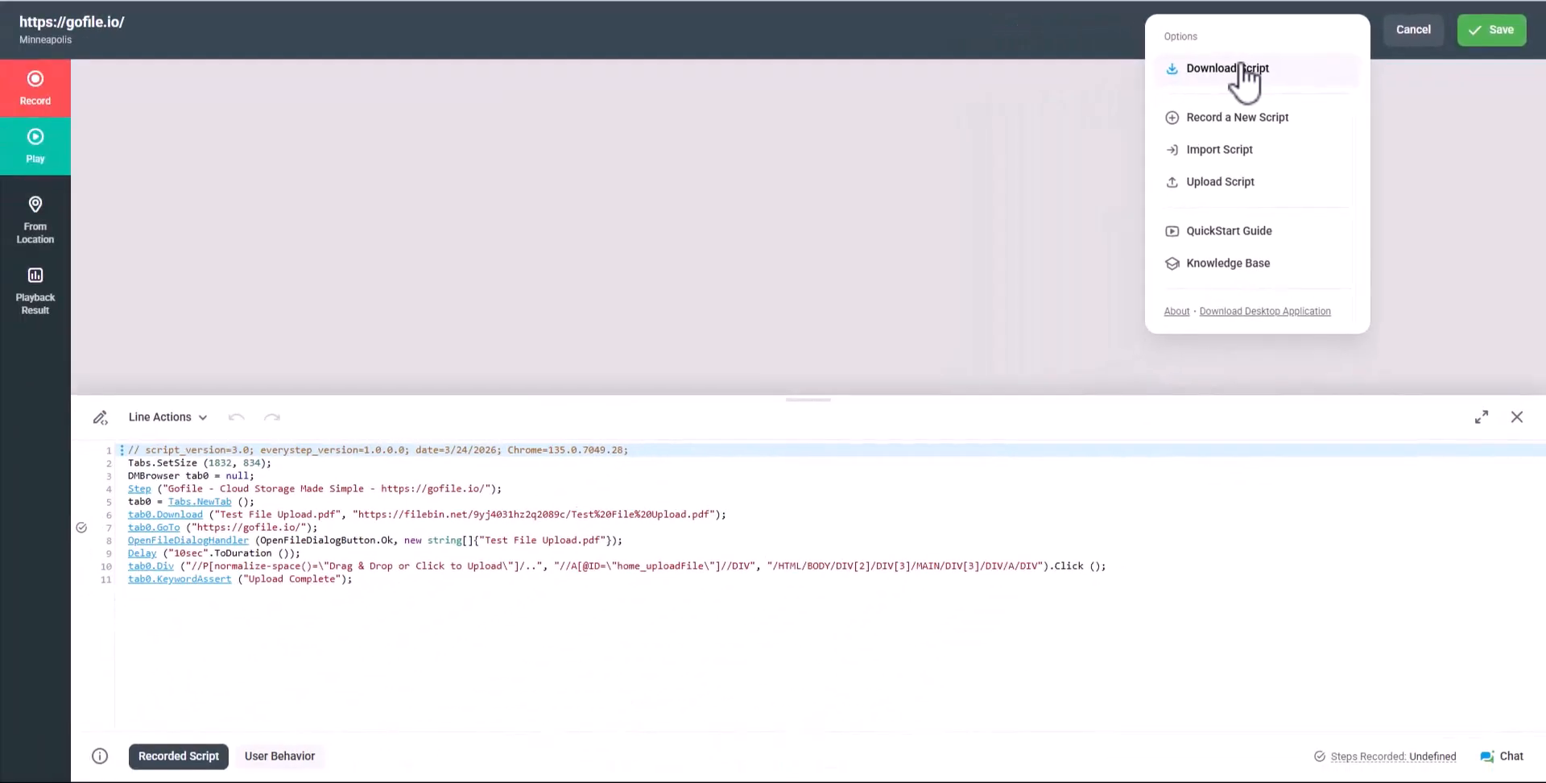
{"action": "left_click", "coordinate": [1244, 70]}
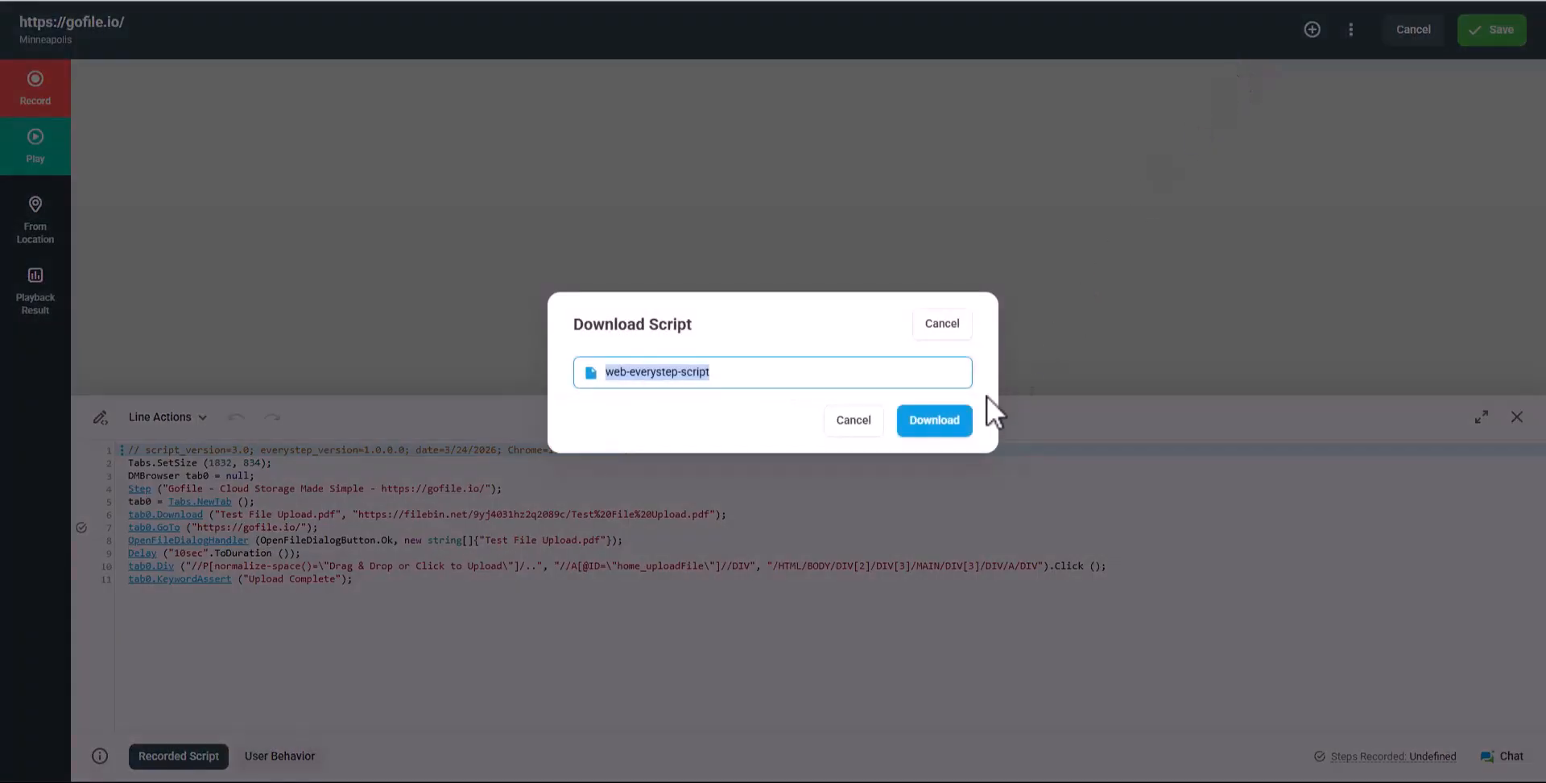
{"action": "left_click", "coordinate": [951, 425]}
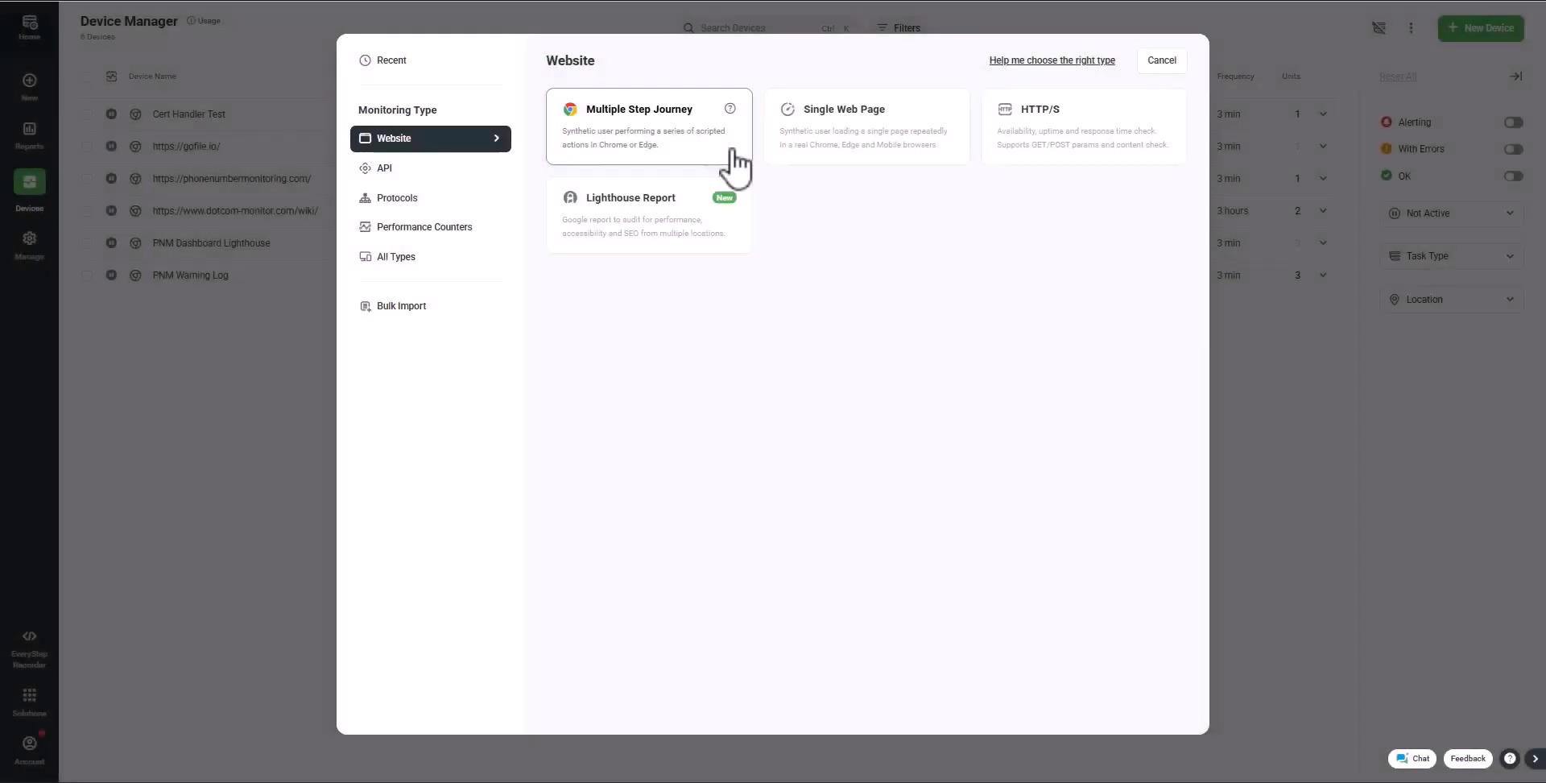
Start a Multiple Step Journey and upload web-everystep-script.dmes via More Actions > Upload Script
{"action": "left_click", "coordinate": [734, 161]}
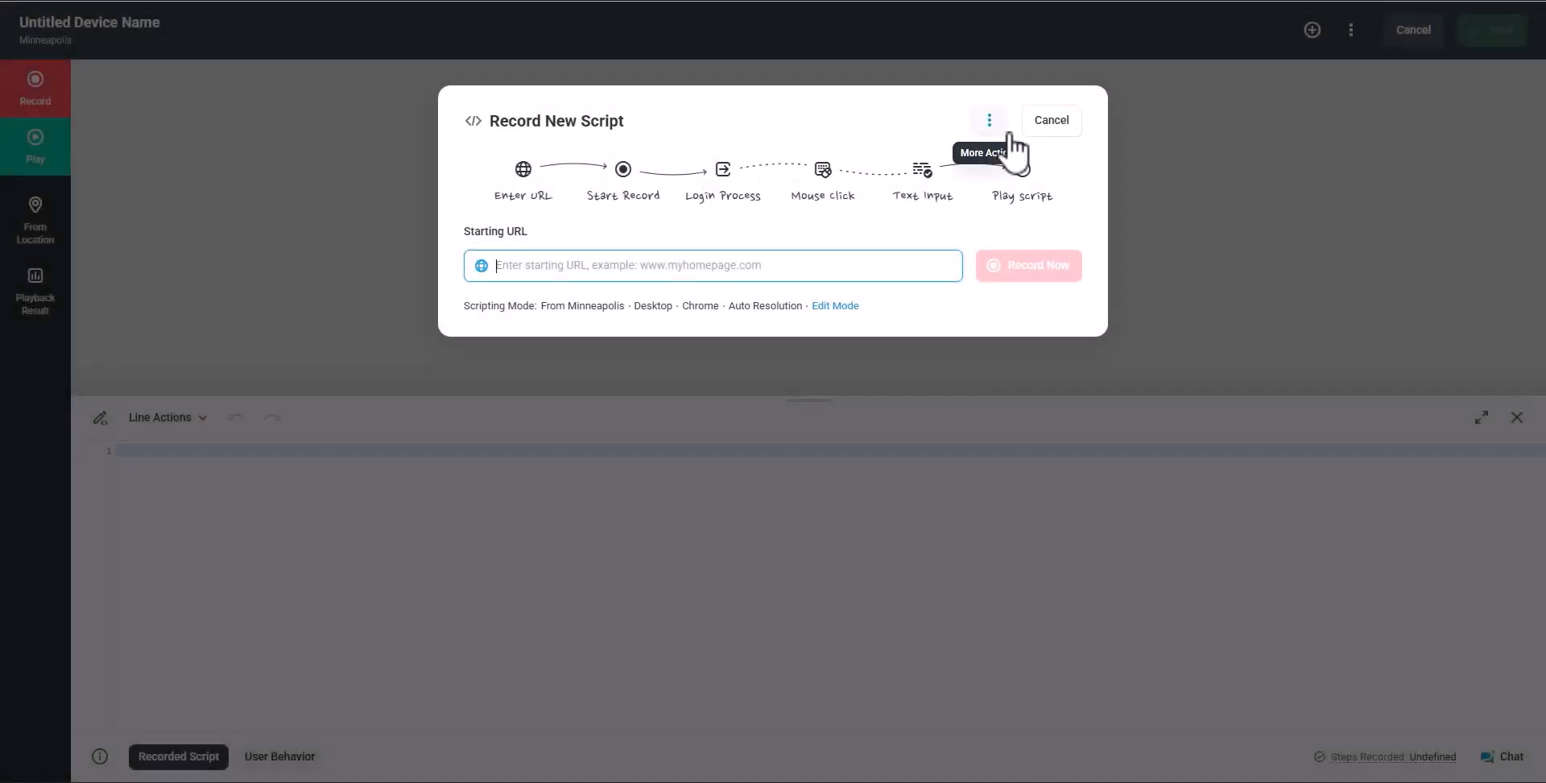
{"action": "left_click", "coordinate": [990, 122]}
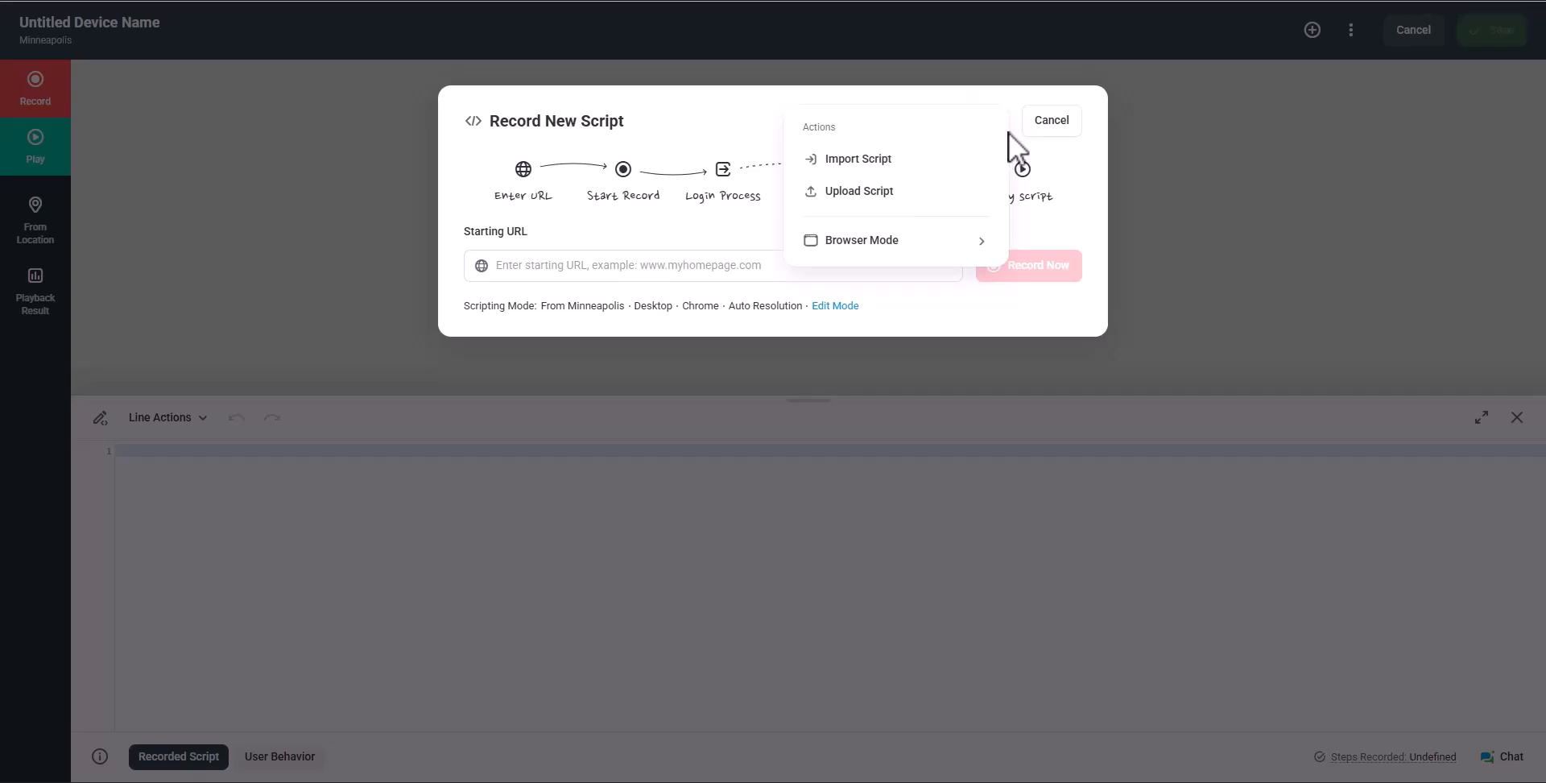
{"action": "left_click", "coordinate": [947, 206]}
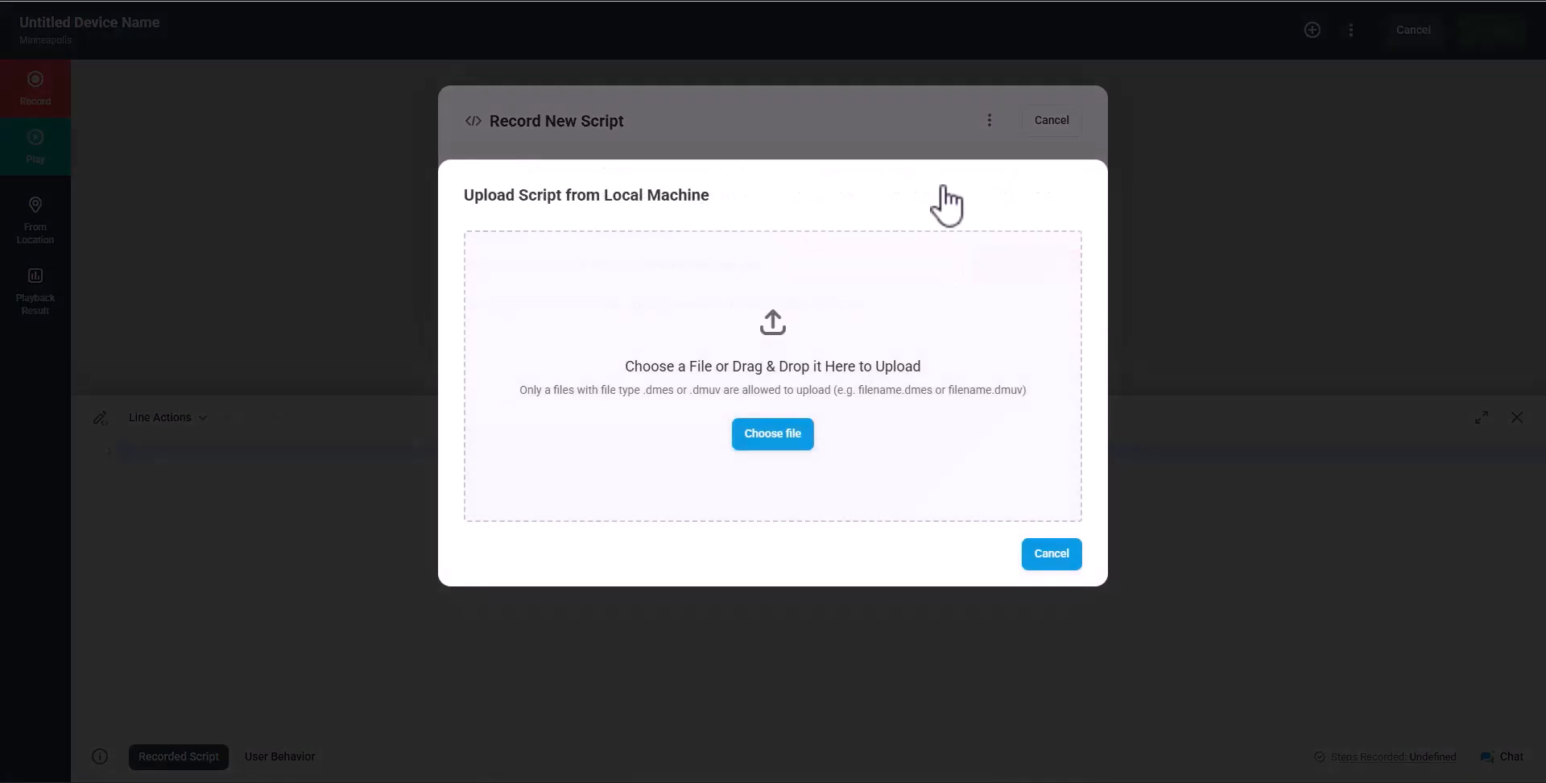
{"action": "left_click", "coordinate": [778, 435]}
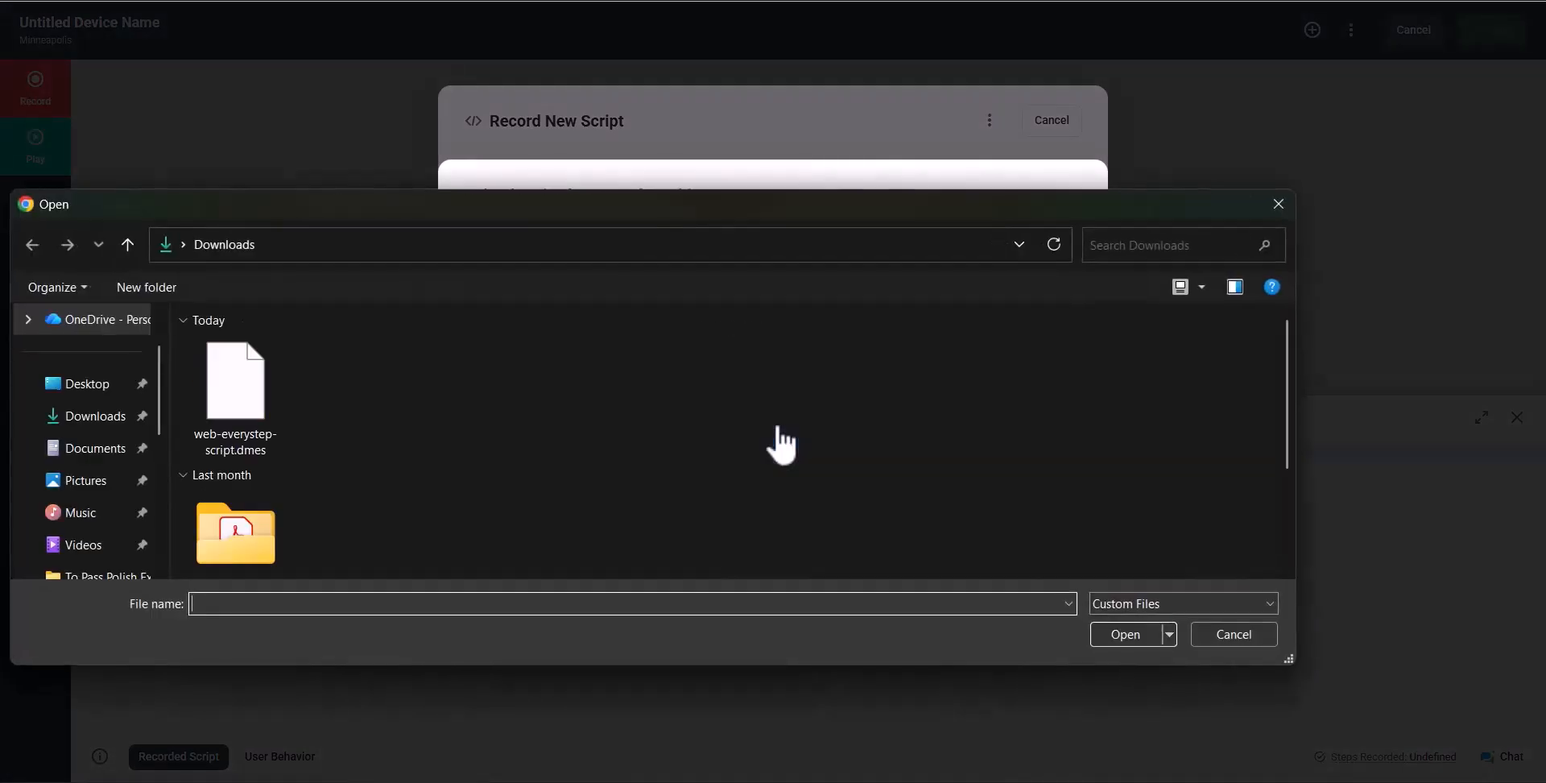
{"action": "left_click", "coordinate": [233, 390]}
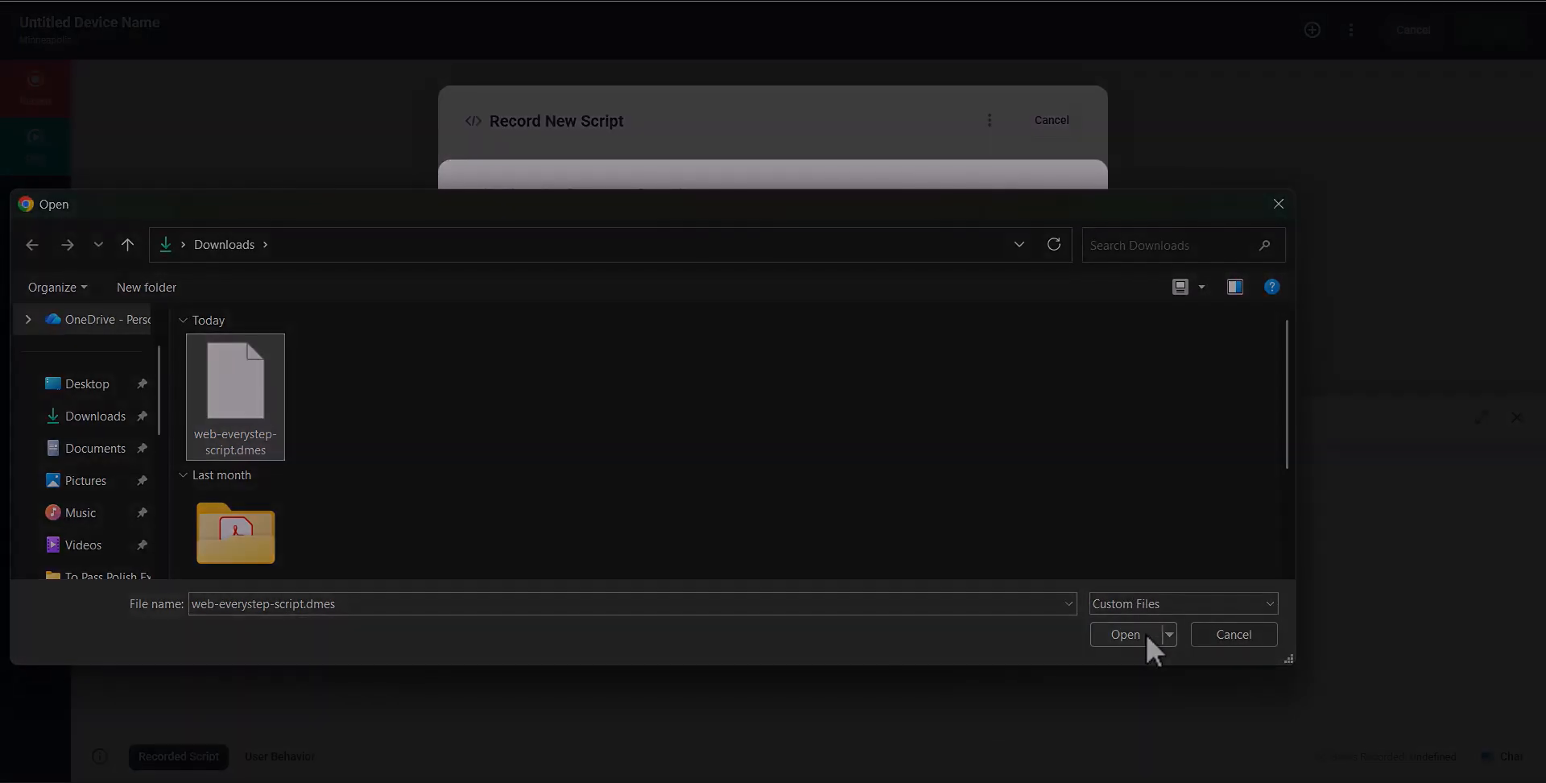
{"action": "left_click", "coordinate": [1147, 635]}
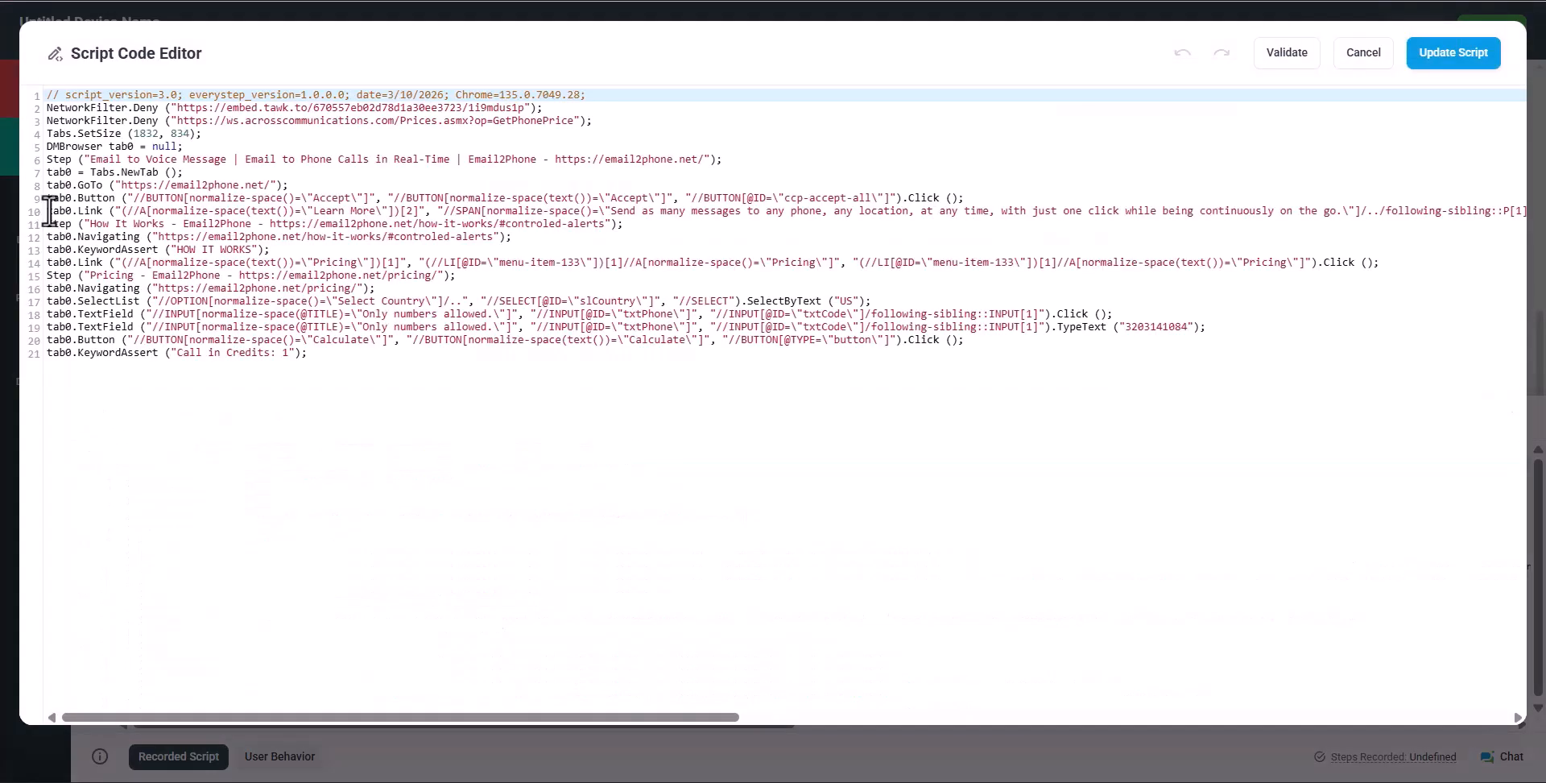
Delete the Learn More and How It Works lines 10–13 and wrap the remaining steps in /* */
{"action": "left_click", "coordinate": [50, 211]}
{"action": "left_click_drag", "start_coordinate": [50, 211], "coordinate": [274, 244]}
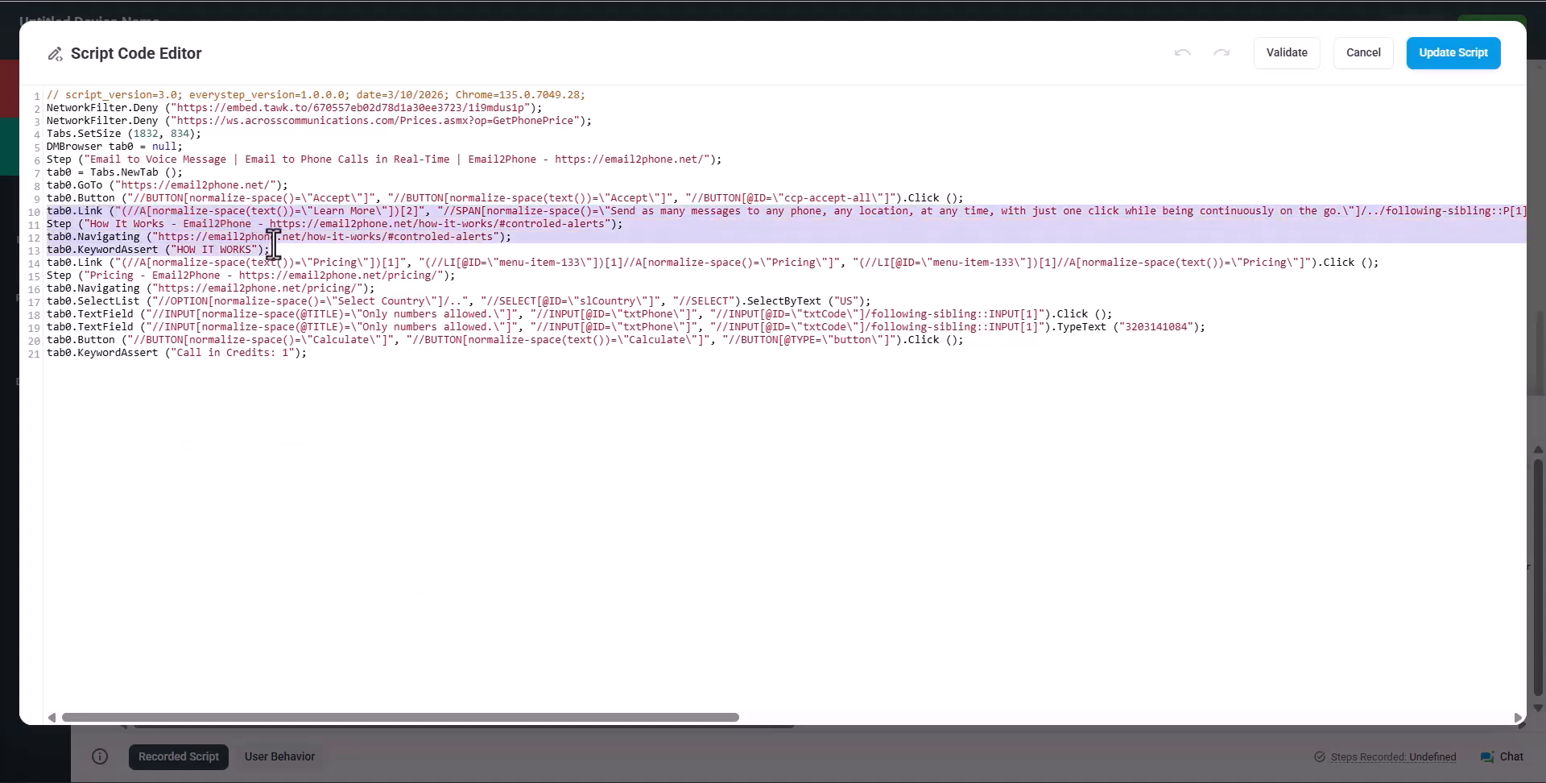
{"action": "key", "text": "Delete"}
{"action": "type", "text": "/*"}
{"action": "left_click", "coordinate": [316, 316]}
{"action": "key", "text": "Return"}
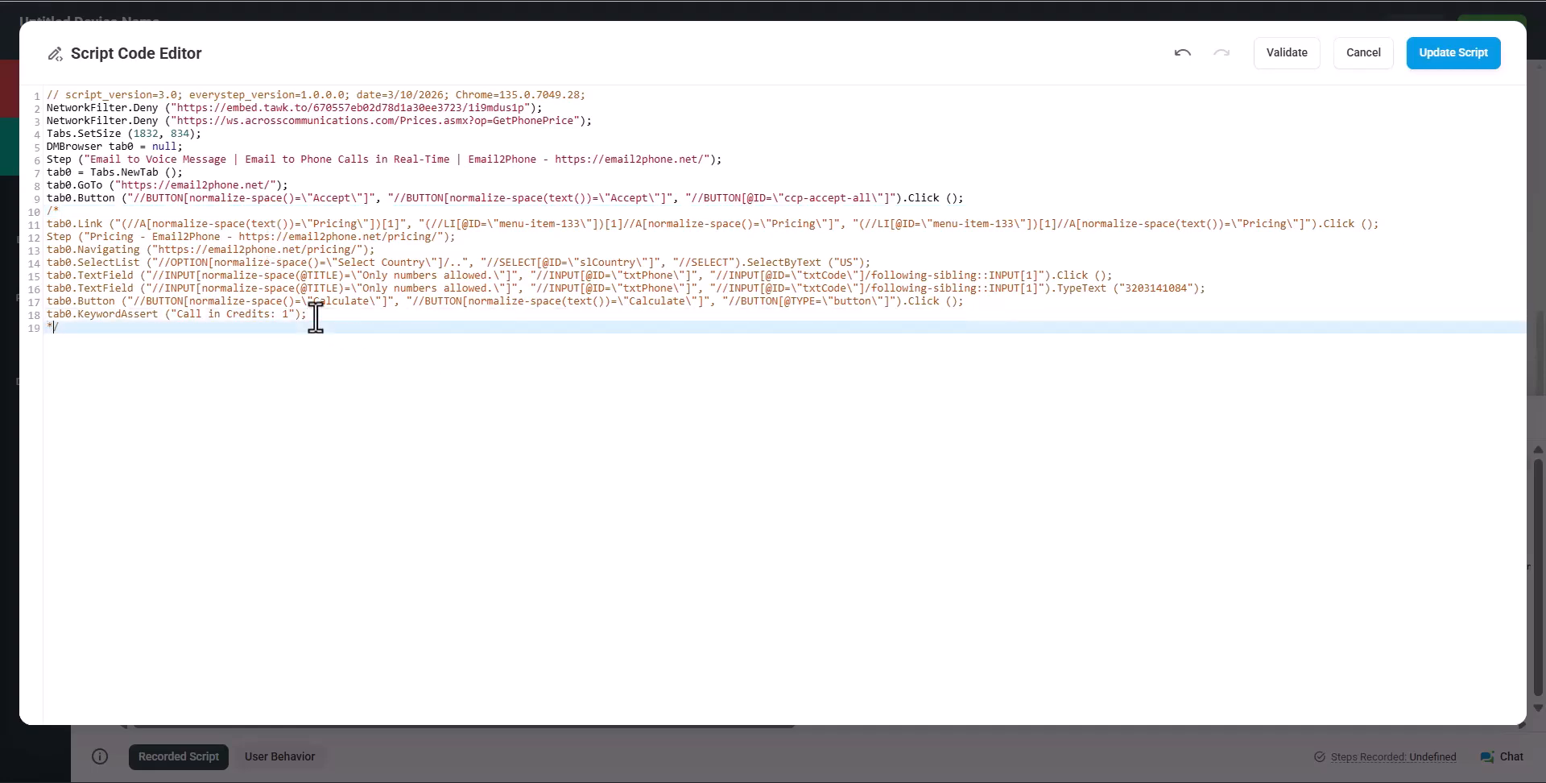
Apply the edited script and replay it while continuing to record
{"action": "left_click", "coordinate": [1444, 55]}
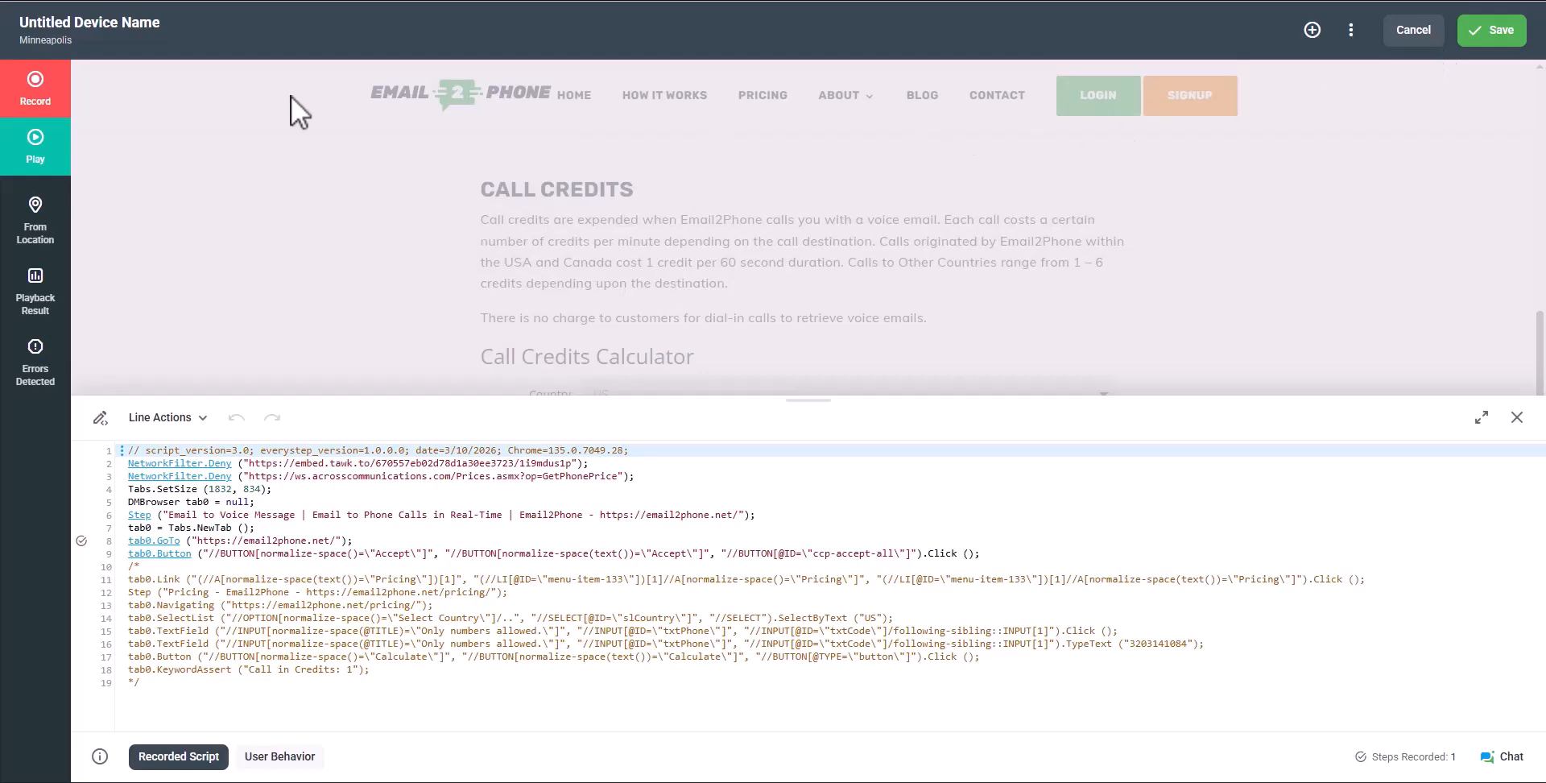
{"action": "left_click", "coordinate": [56, 101]}
{"action": "left_click", "coordinate": [129, 110]}
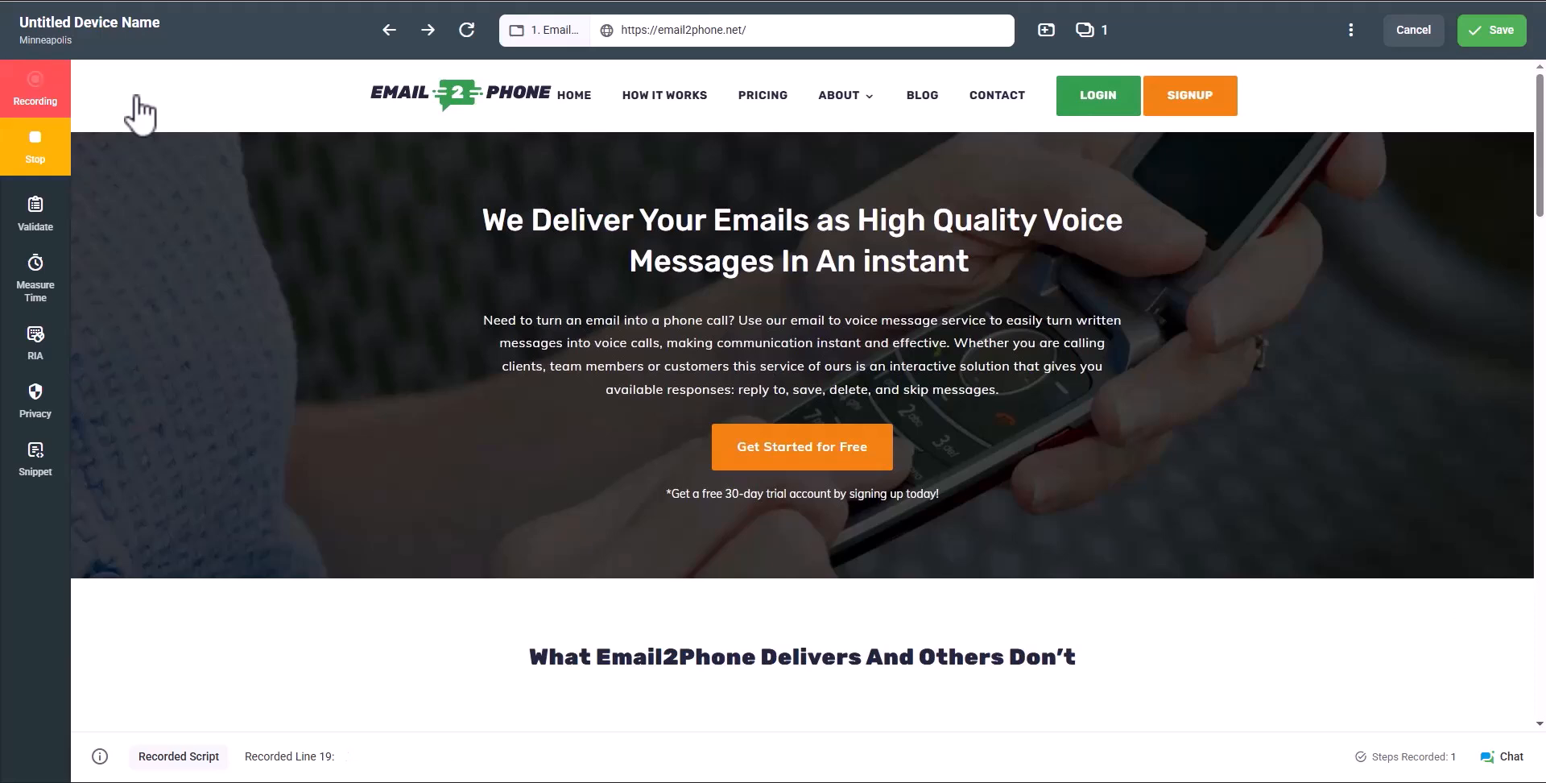
Visit How It Works, add an Image validation boxing its illustration, and stop recording
{"action": "left_click", "coordinate": [653, 98]}
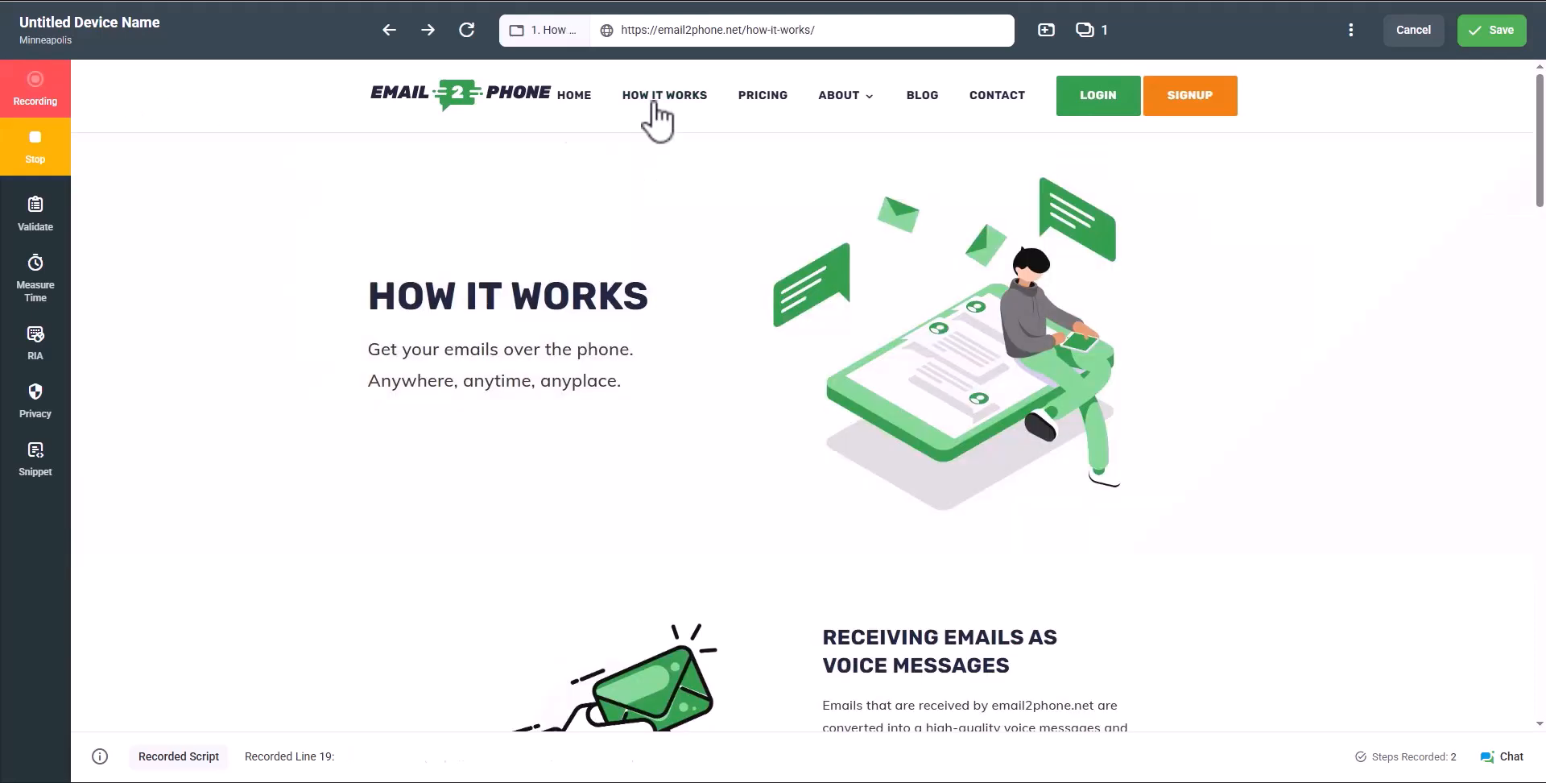
{"action": "left_click", "coordinate": [35, 216]}
{"action": "left_click", "coordinate": [113, 298]}
{"action": "left_click_drag", "start_coordinate": [734, 140], "coordinate": [1211, 473]}
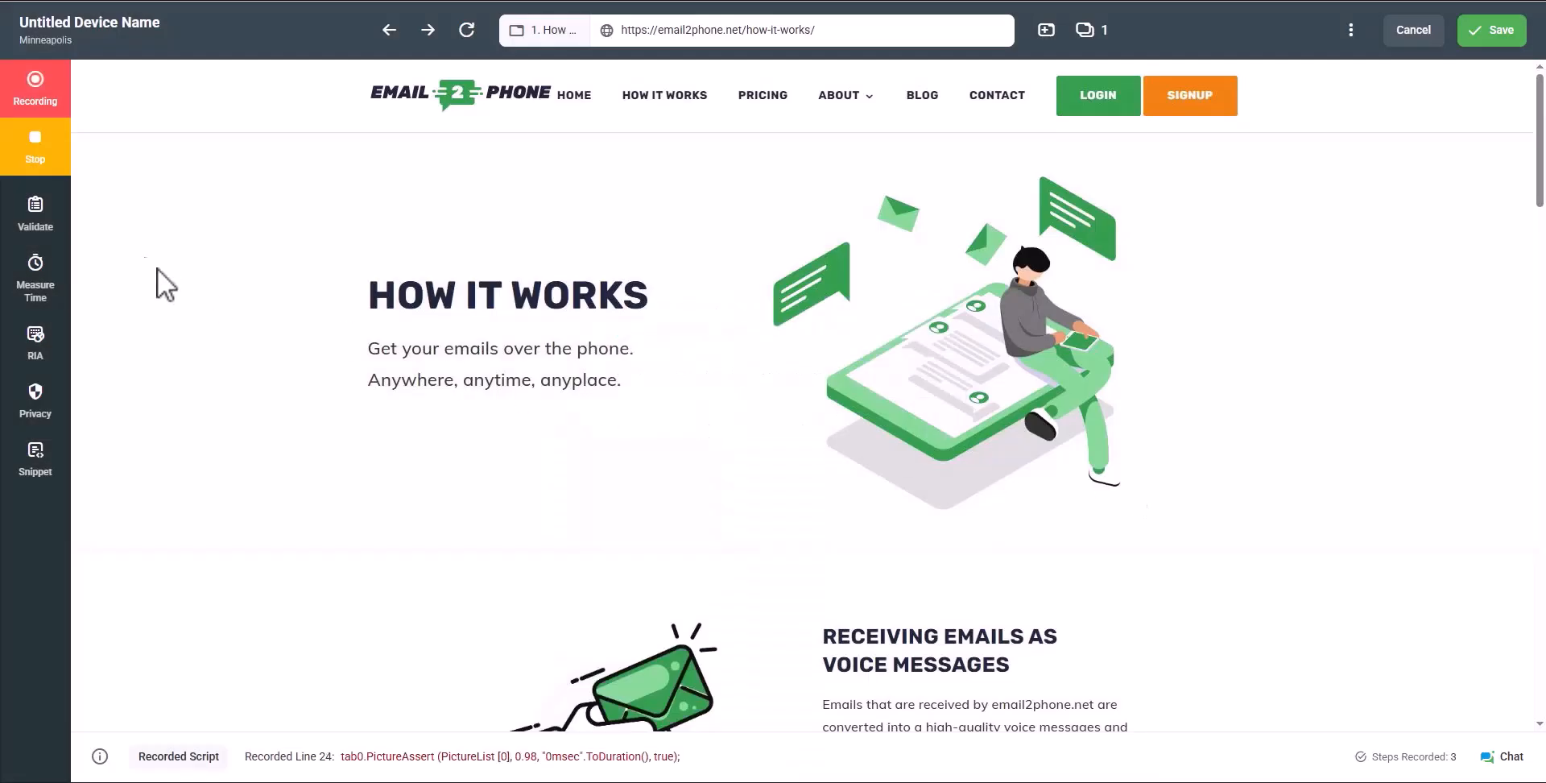
{"action": "left_click", "coordinate": [50, 157]}
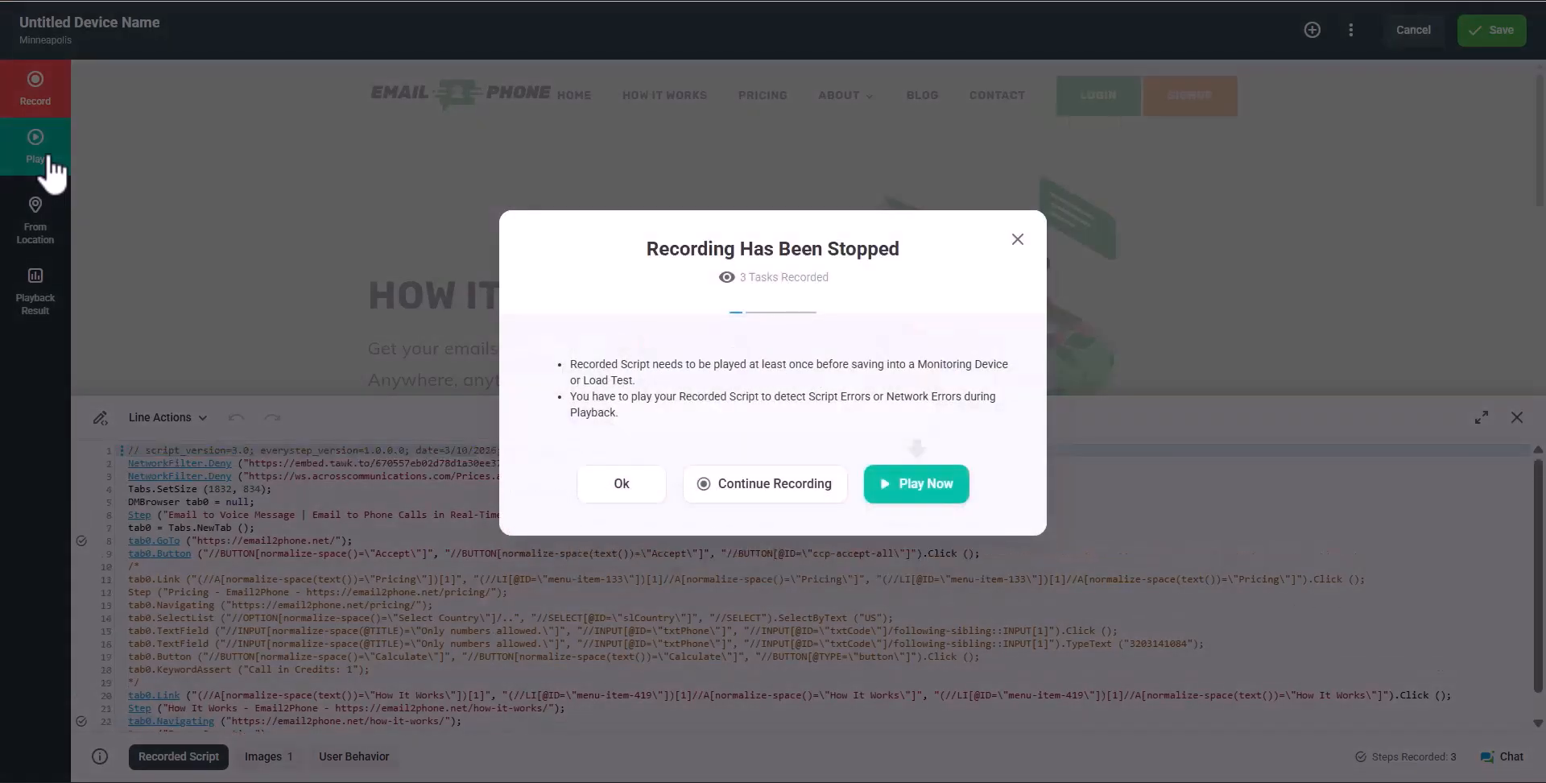
In the full code editor, move the recorded How It Works lines 20–24 to after the cookie-accept line
{"action": "left_click", "coordinate": [617, 491]}
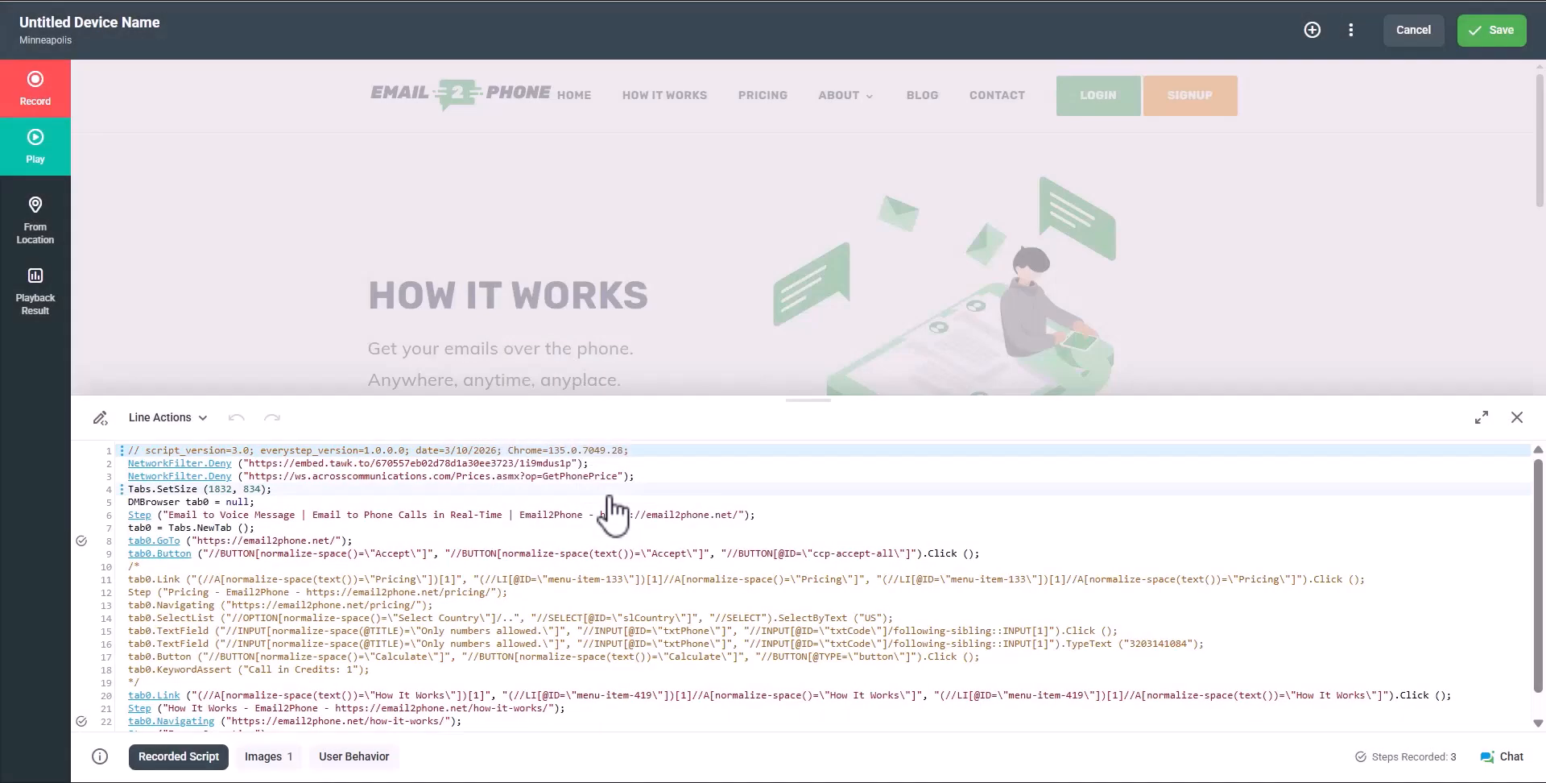
{"action": "scroll", "coordinate": [609, 498], "scroll_direction": "down", "scroll_amount": 1}
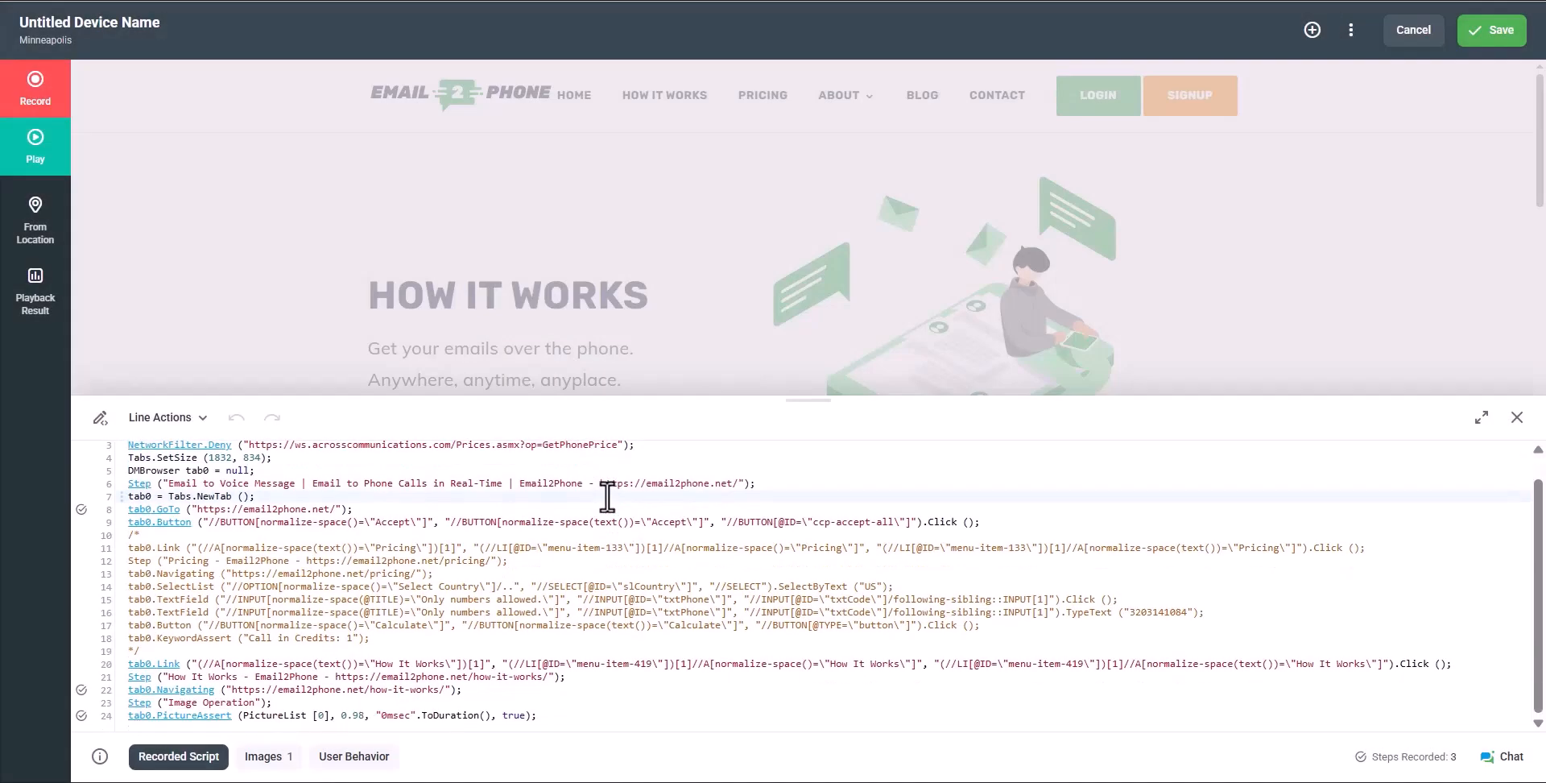
{"action": "left_click", "coordinate": [101, 419]}
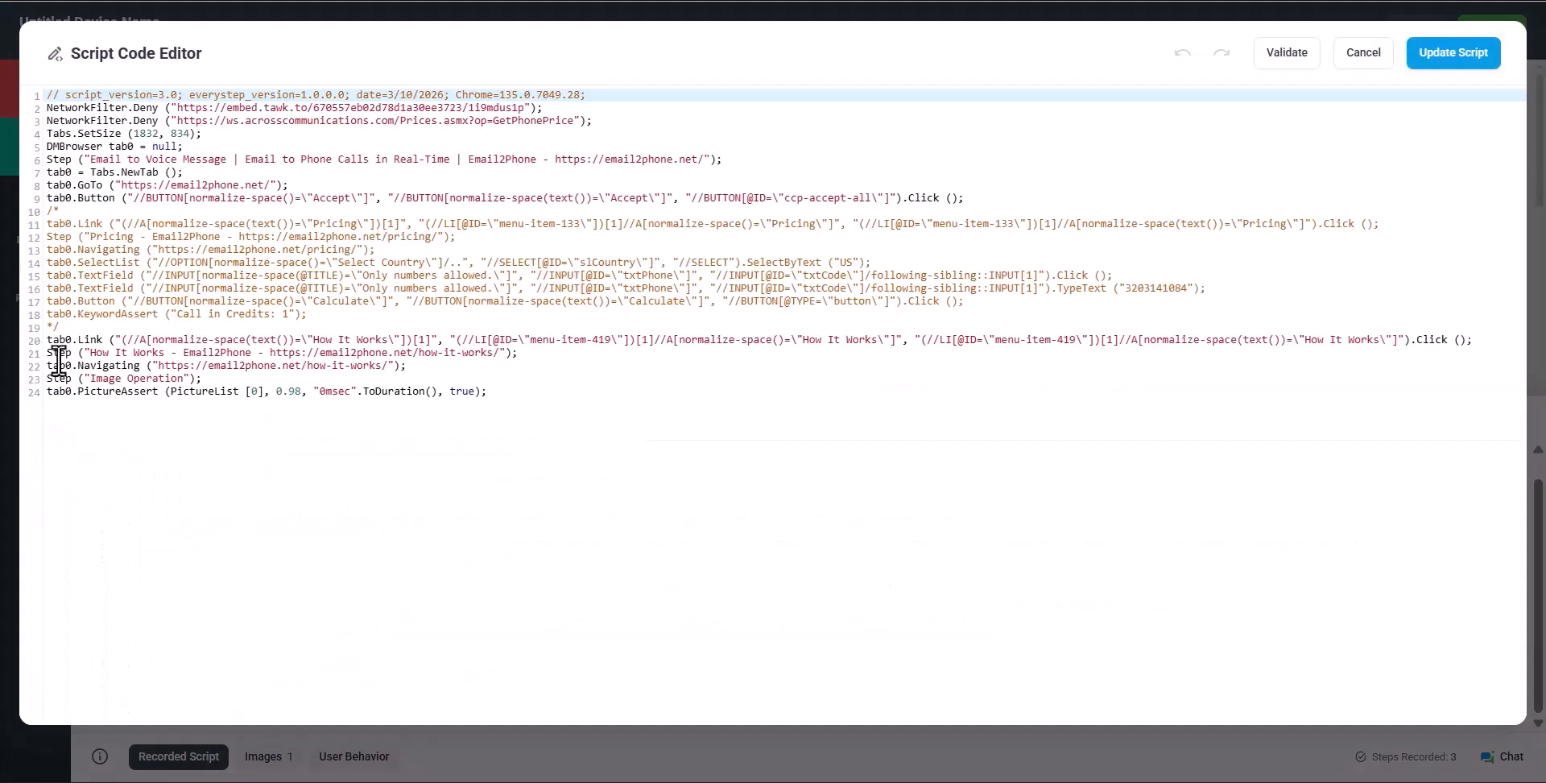
{"action": "left_click_drag", "start_coordinate": [47, 337], "coordinate": [491, 389]}
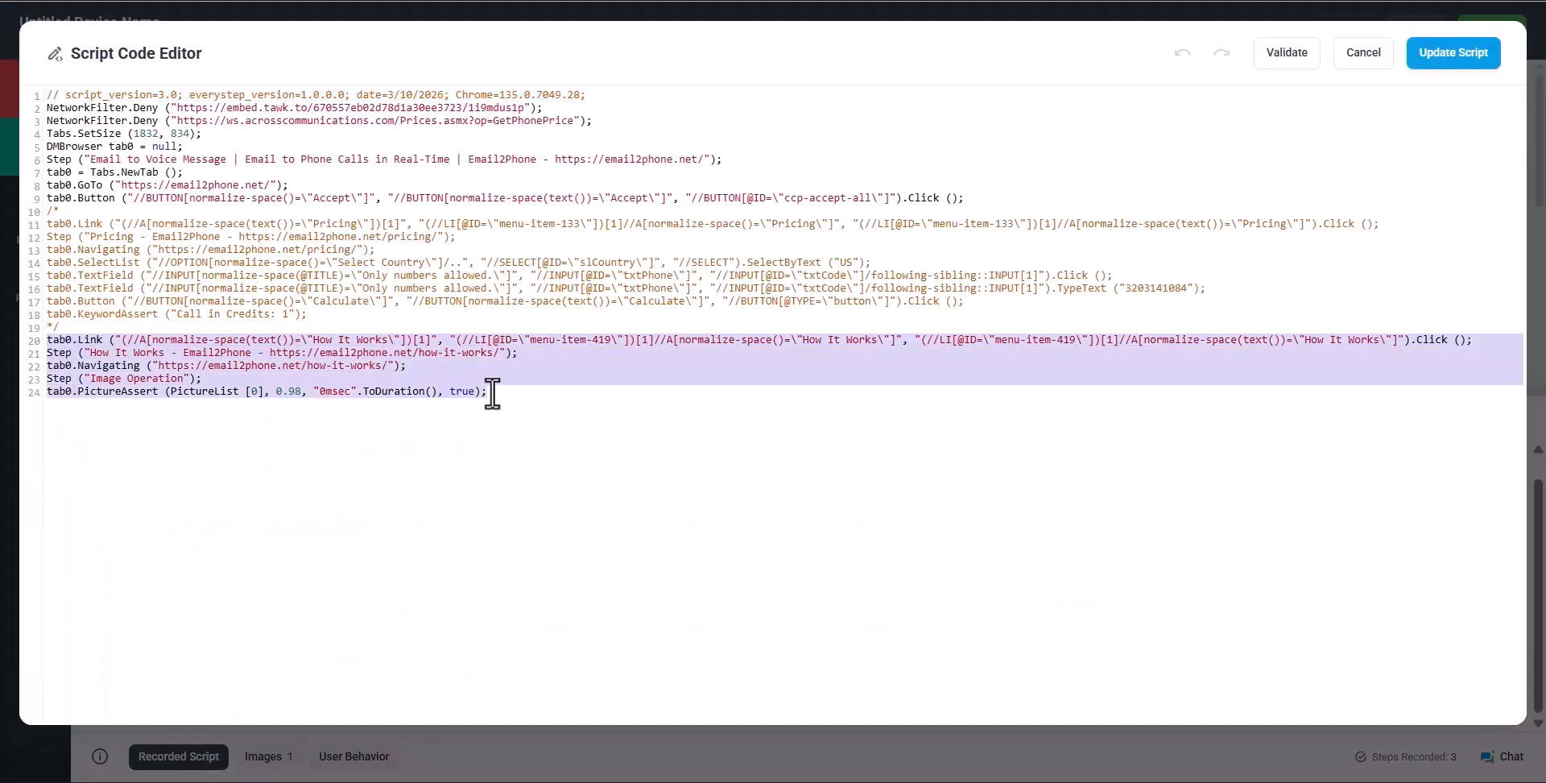
{"action": "right_click", "coordinate": [460, 373]}
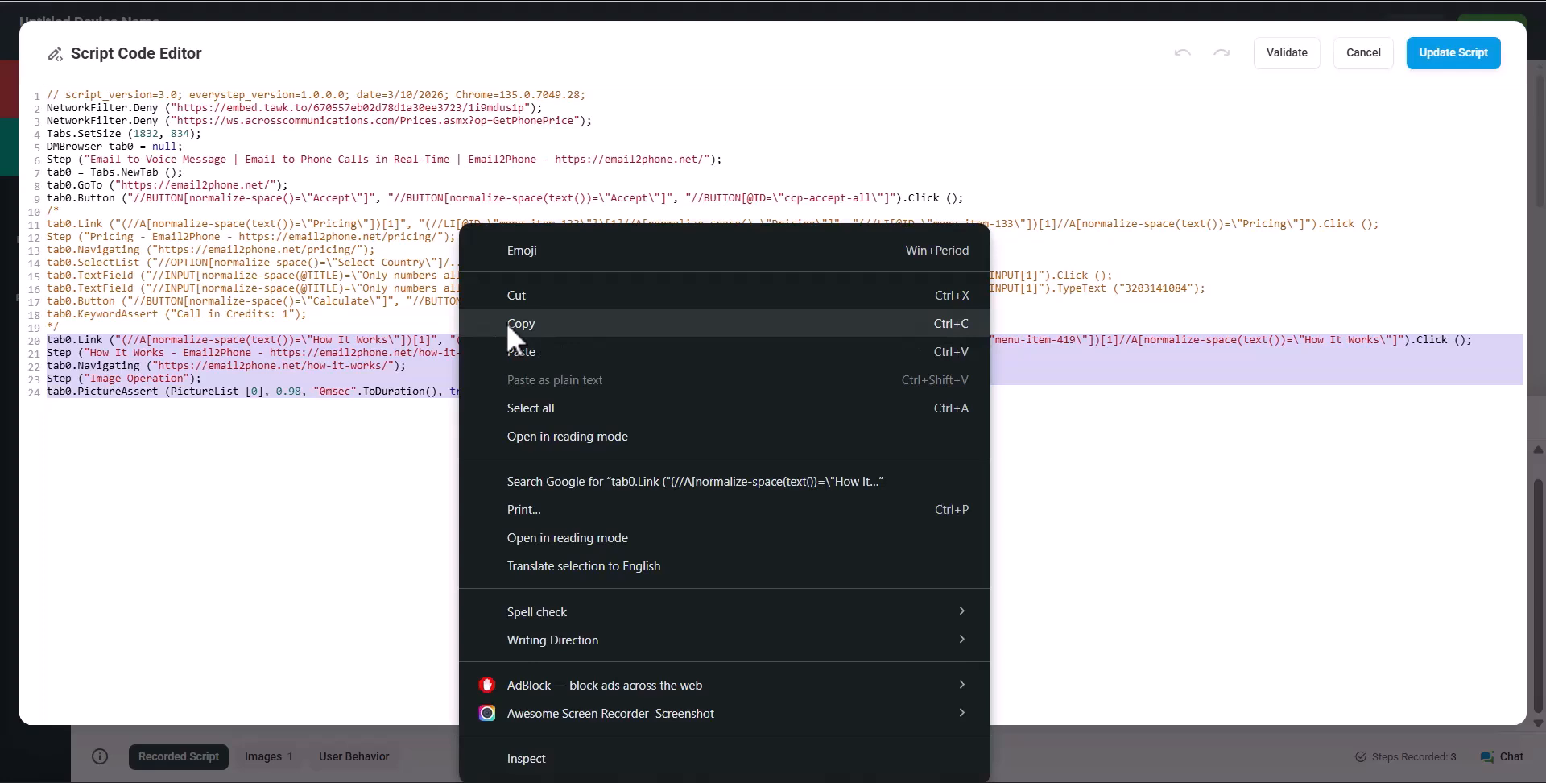
{"action": "left_click", "coordinate": [509, 297]}
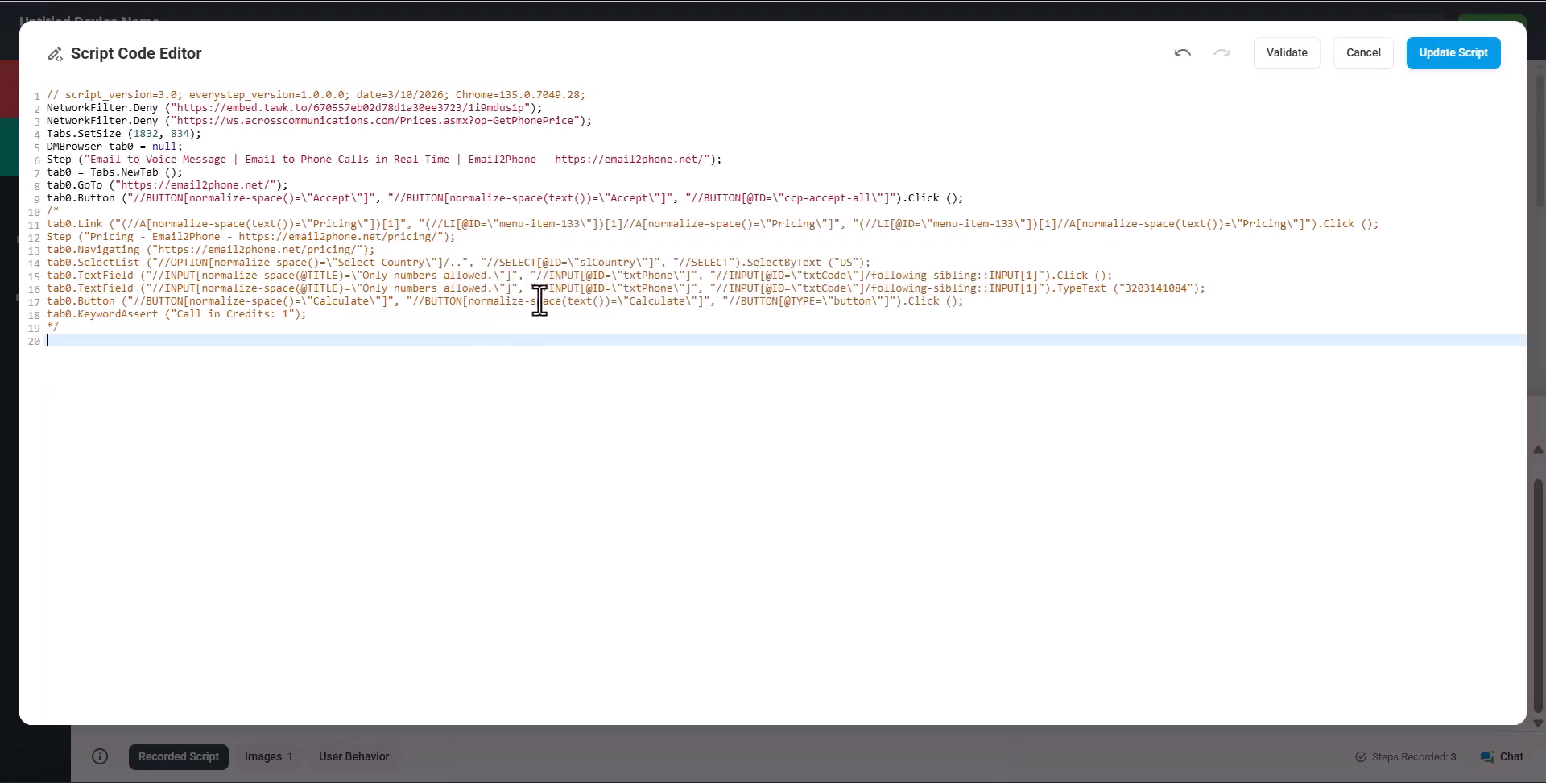
{"action": "left_click", "coordinate": [969, 199]}
{"action": "key", "text": "Return"}
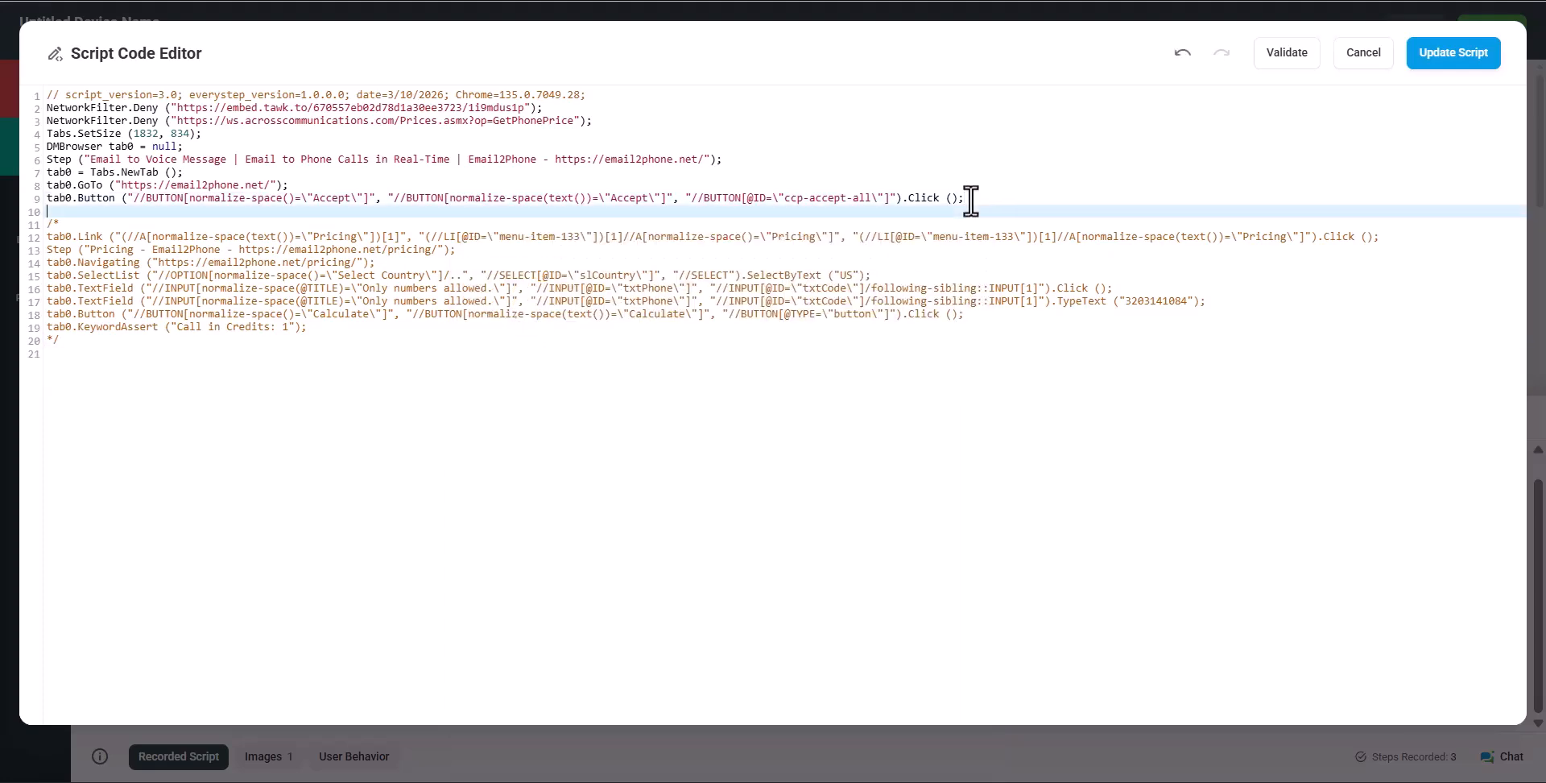
{"action": "key", "text": "ctrl+v"}
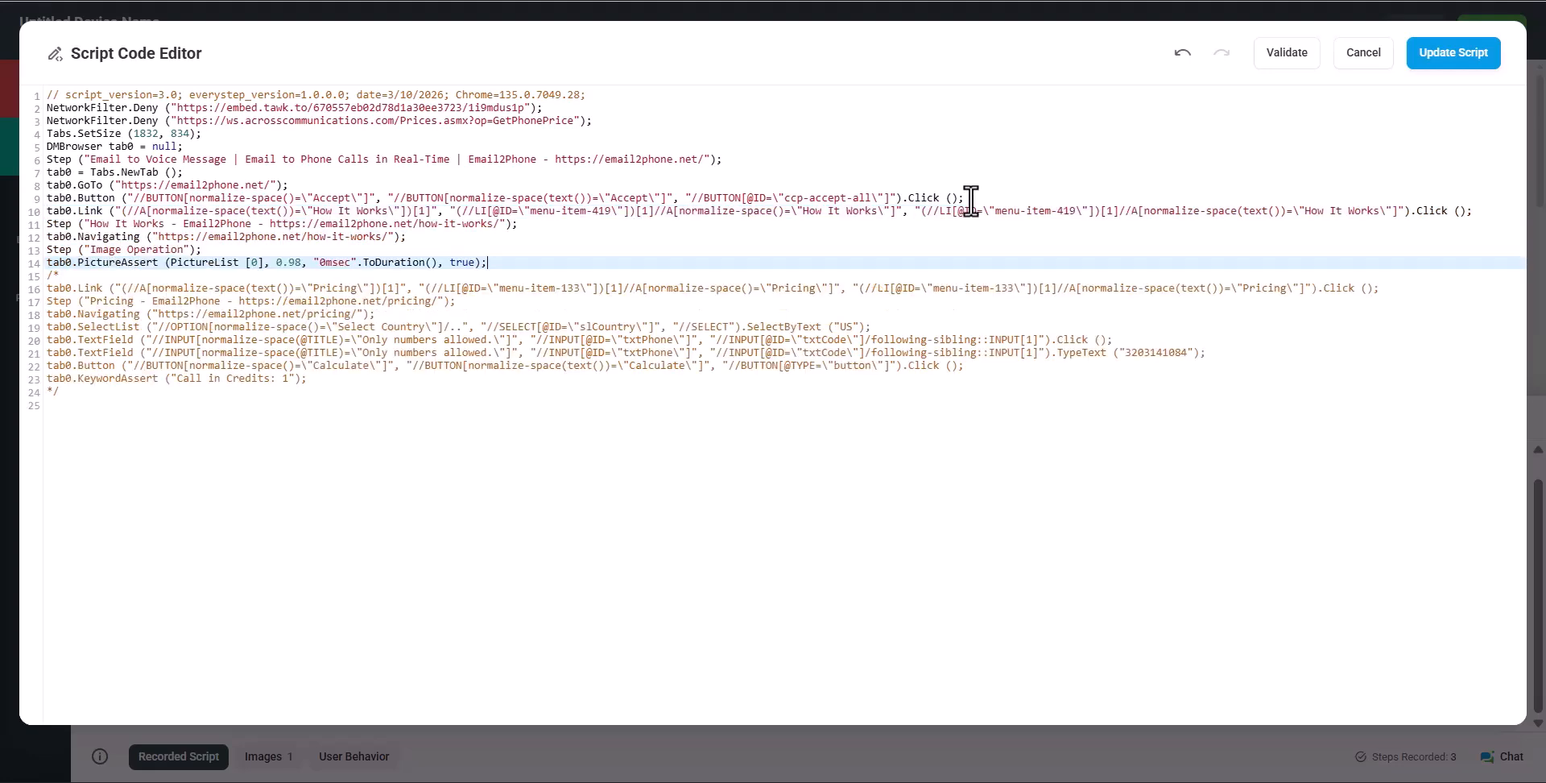
Remove the /* */ comment markers, validate the script, and apply the changes
{"action": "double_click", "coordinate": [52, 276]}
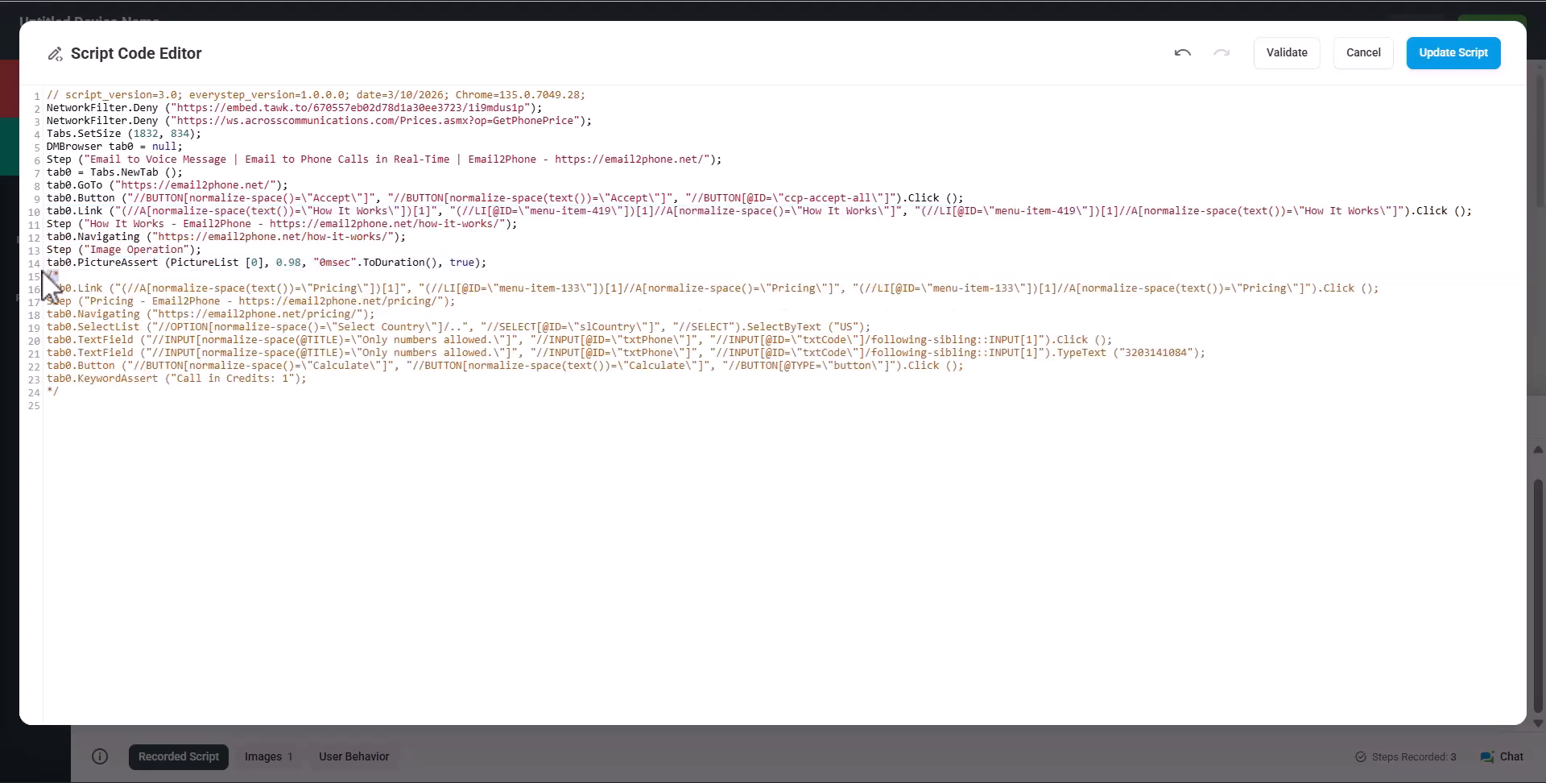
{"action": "key", "text": "BackSpace"}
{"action": "key", "text": "BackSpace"}
{"action": "double_click", "coordinate": [52, 379]}
{"action": "key", "text": "Delete"}
{"action": "key", "text": "Delete"}
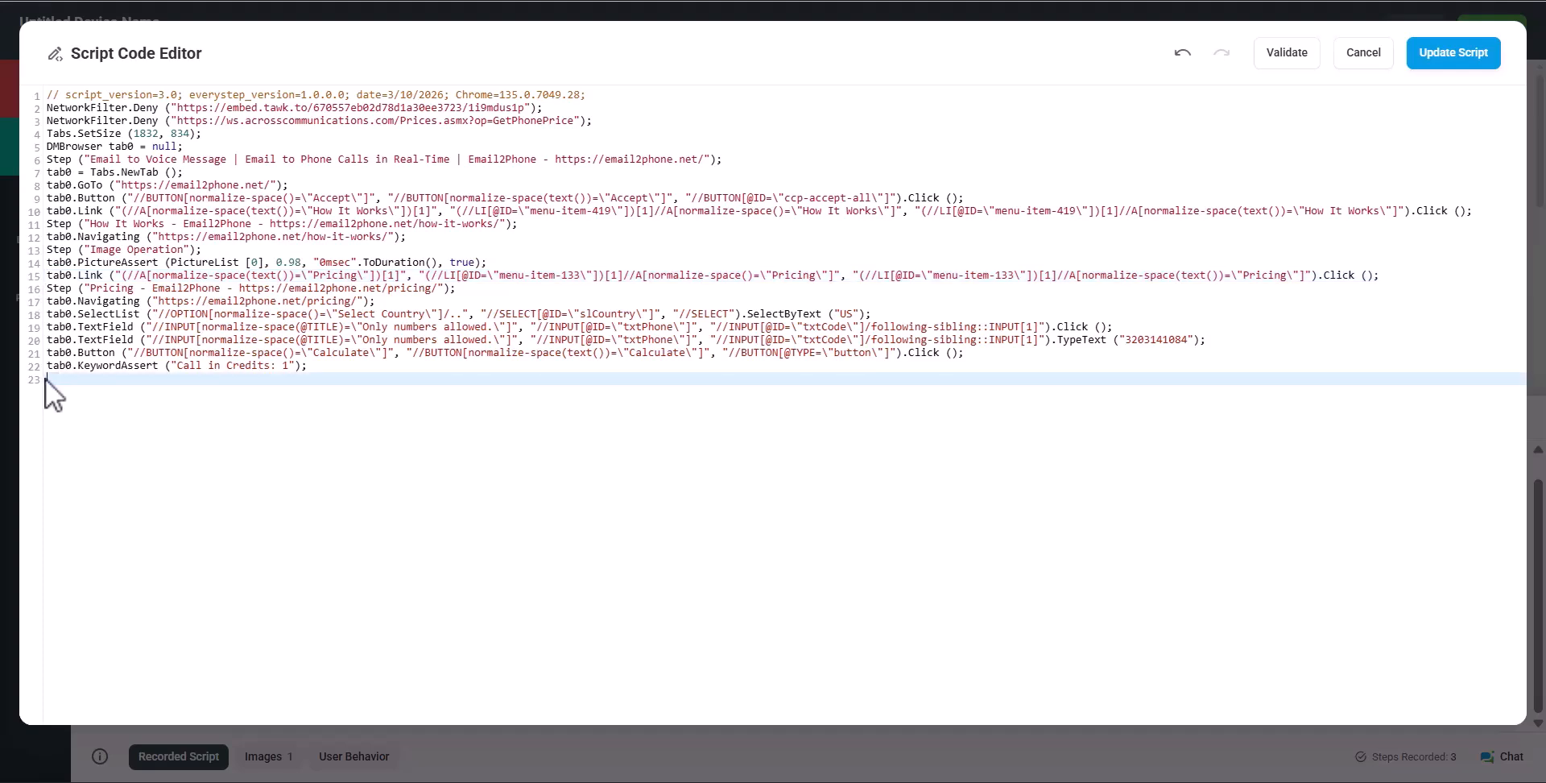
{"action": "left_click", "coordinate": [1298, 63]}
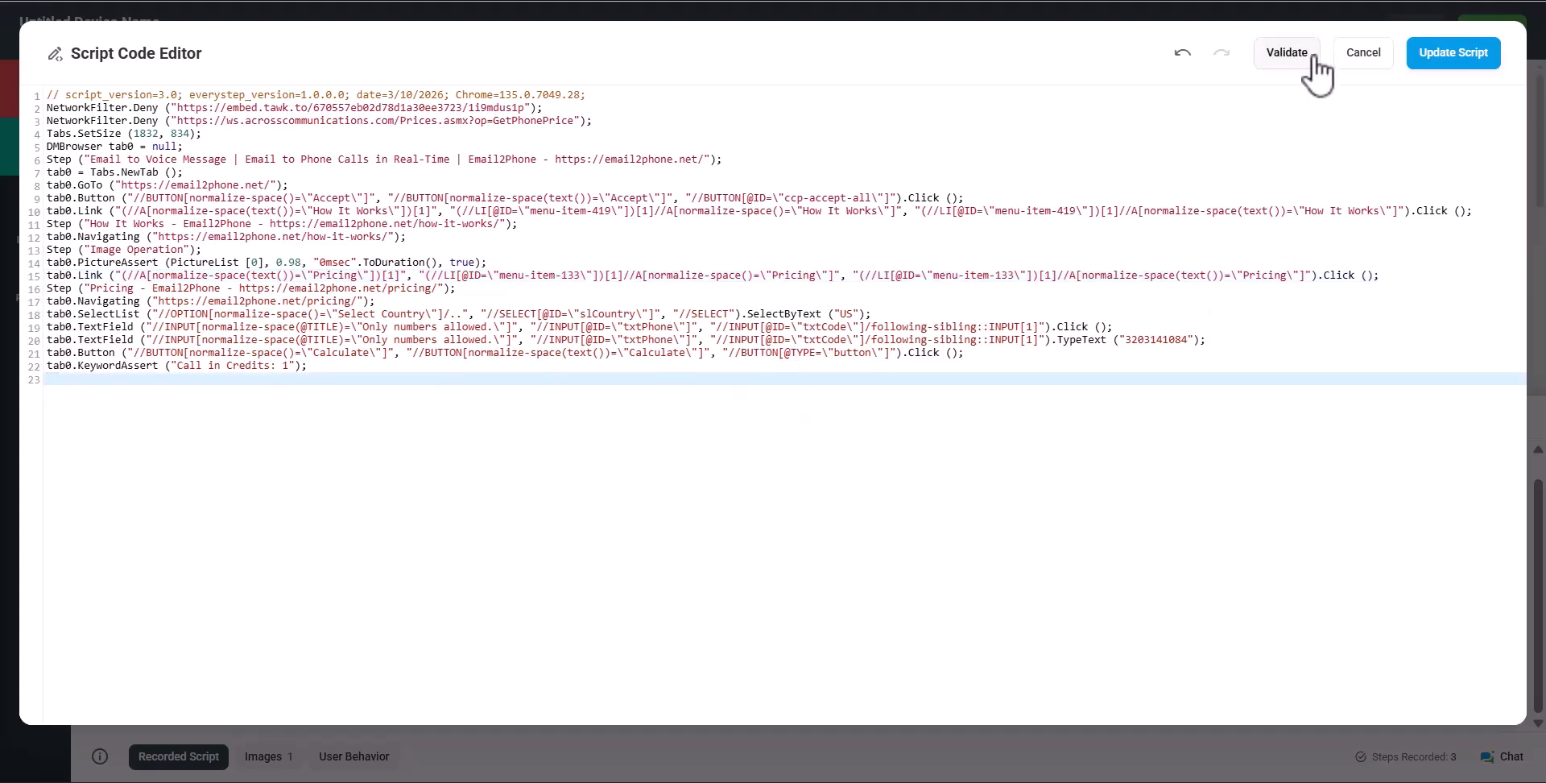
{"action": "left_click", "coordinate": [1459, 58]}
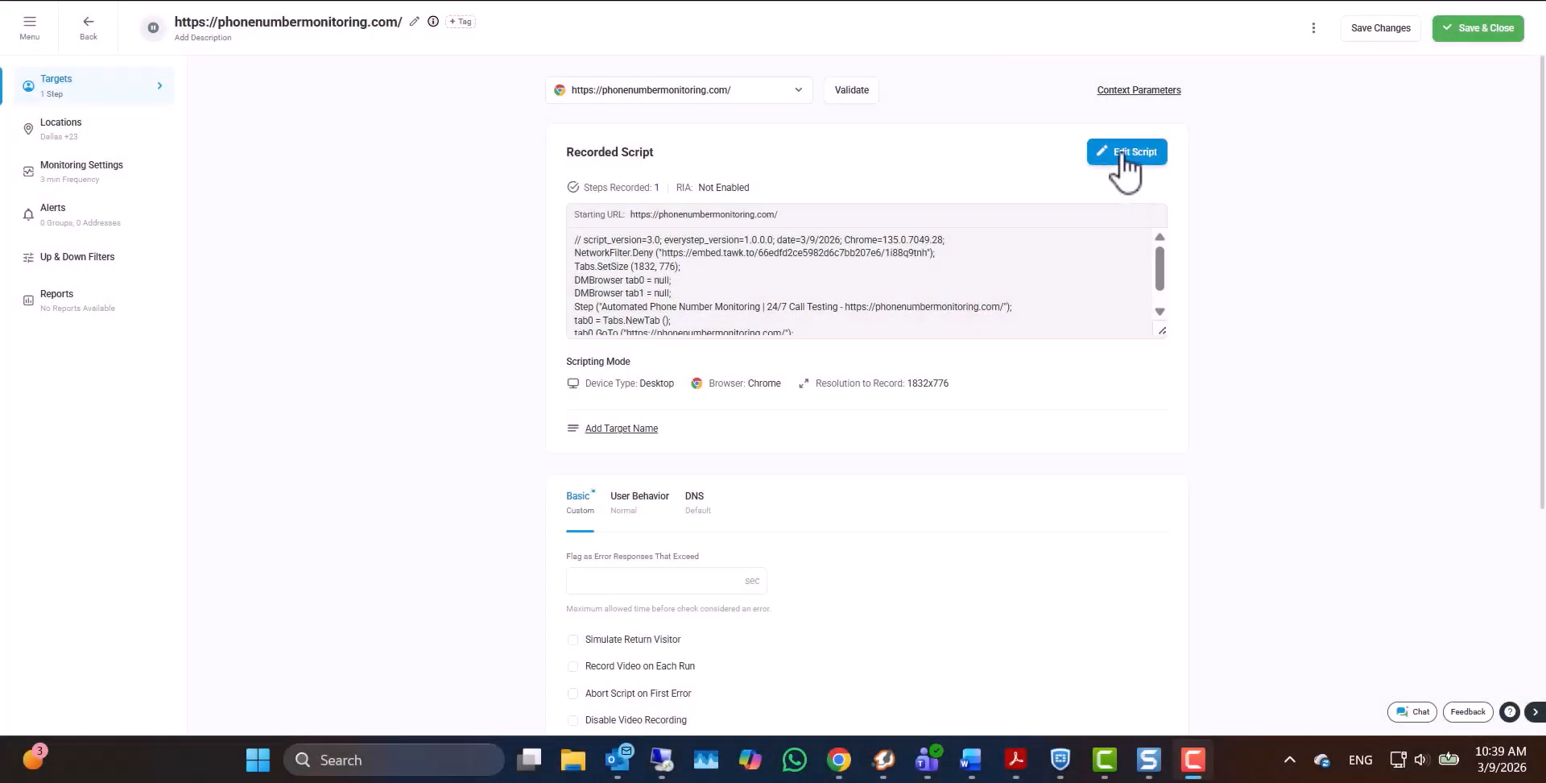
Open the phonenumbermonitoring.com script and replay it while continuing to record
{"action": "left_click", "coordinate": [1125, 165]}
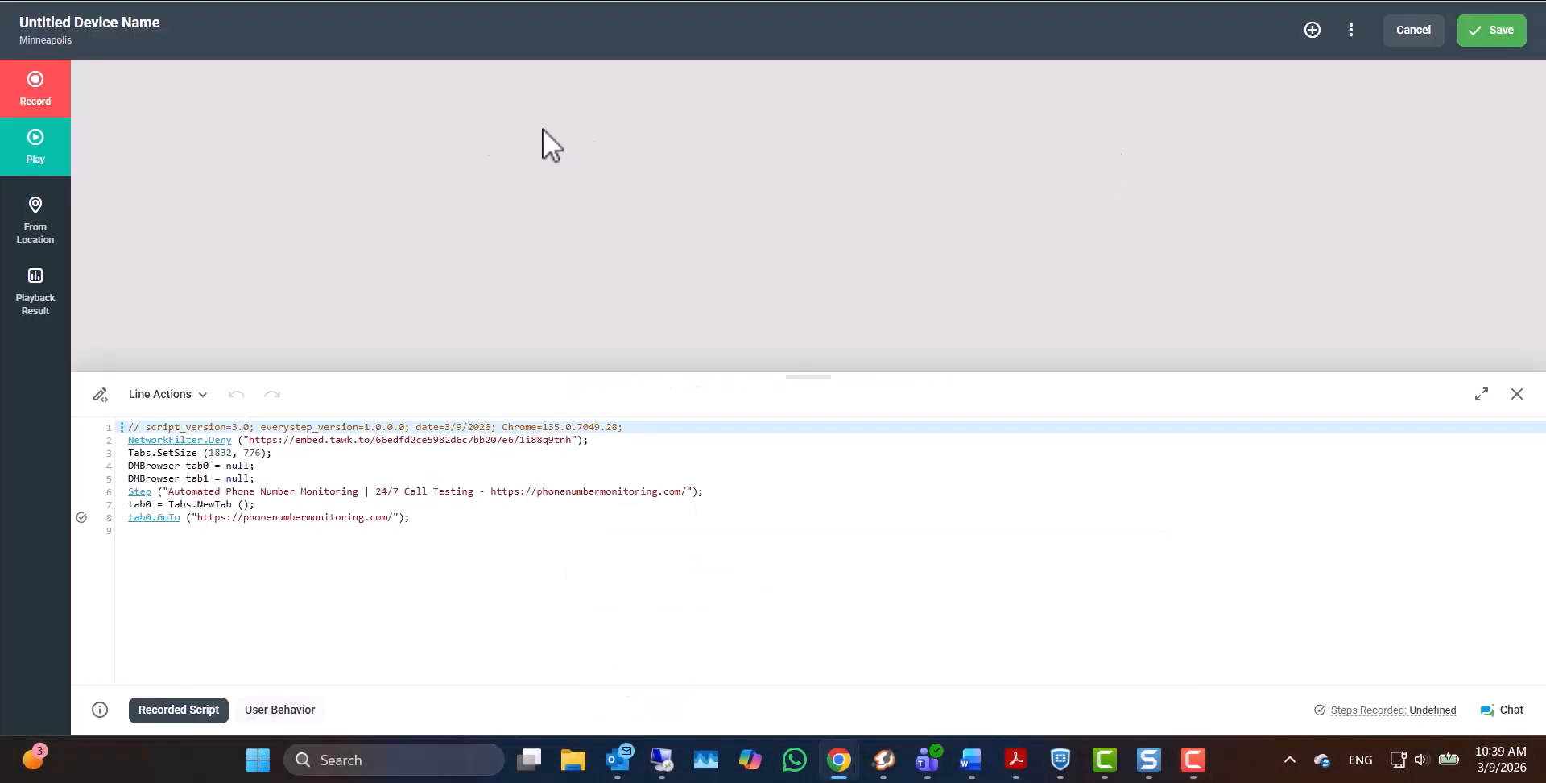
{"action": "left_click", "coordinate": [61, 103]}
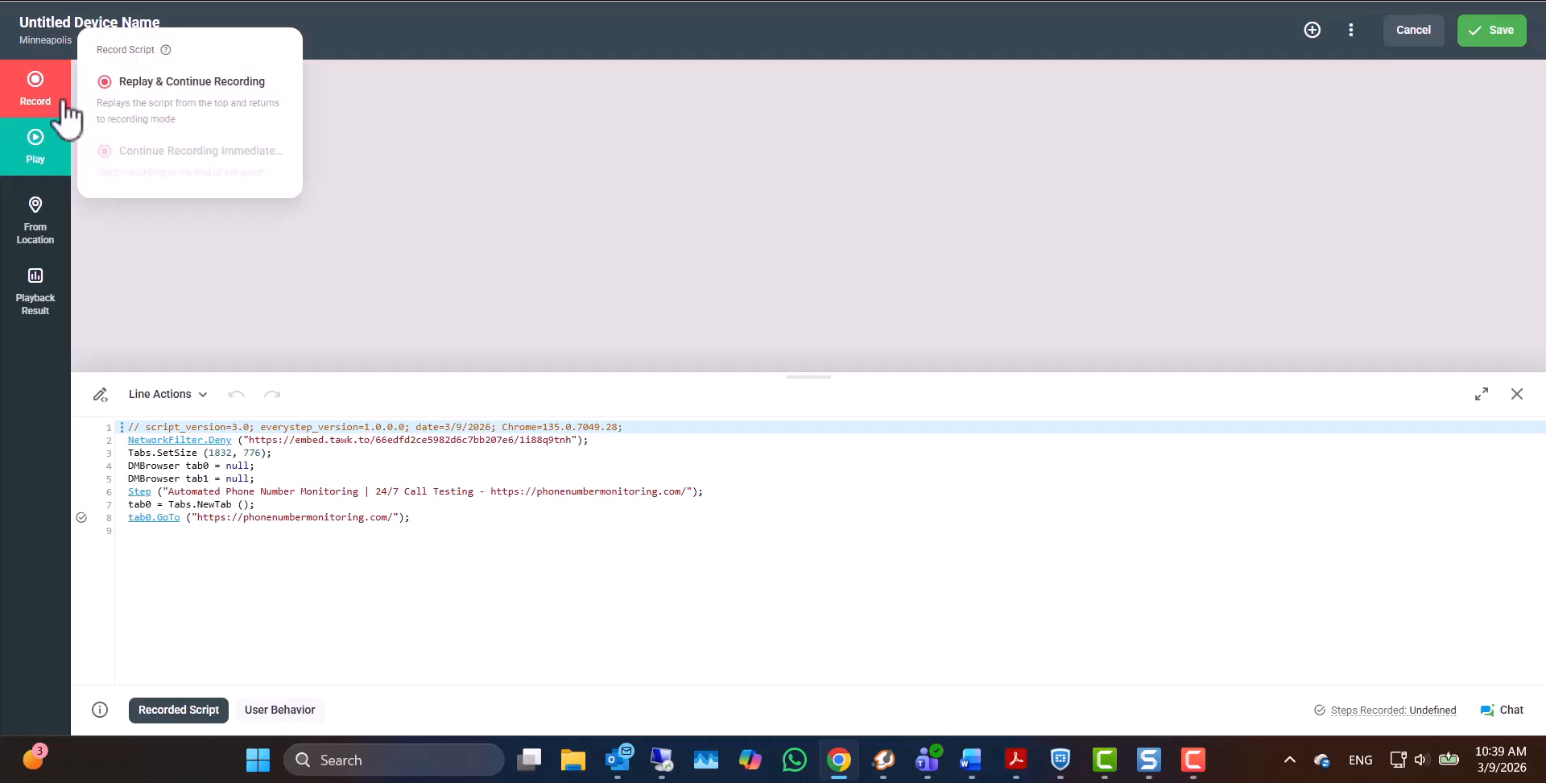
{"action": "left_click", "coordinate": [175, 112]}
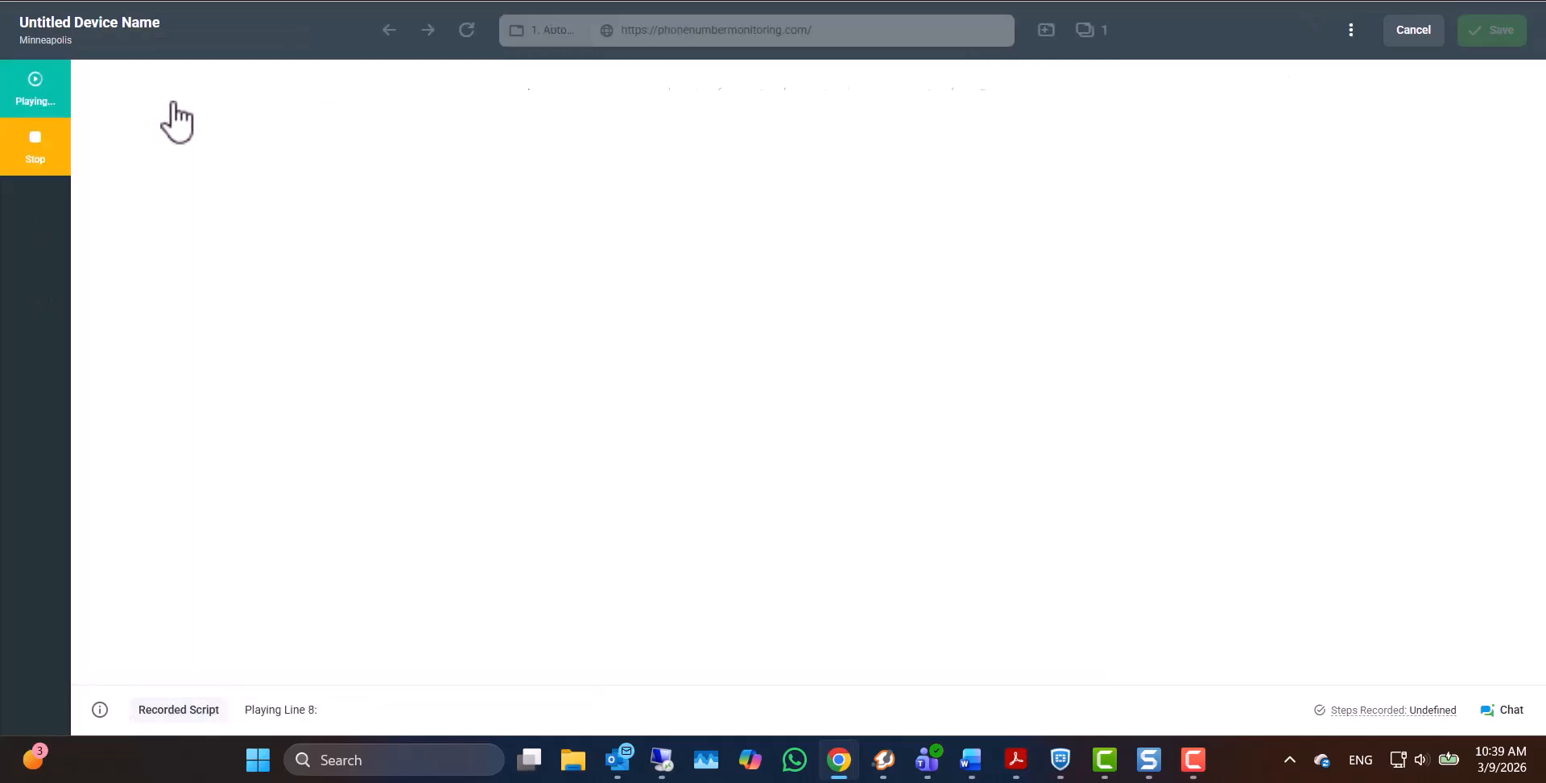
Visit the Solutions page, add a Keyword validation for 'Phone', and stop recording
{"action": "left_click", "coordinate": [727, 95]}
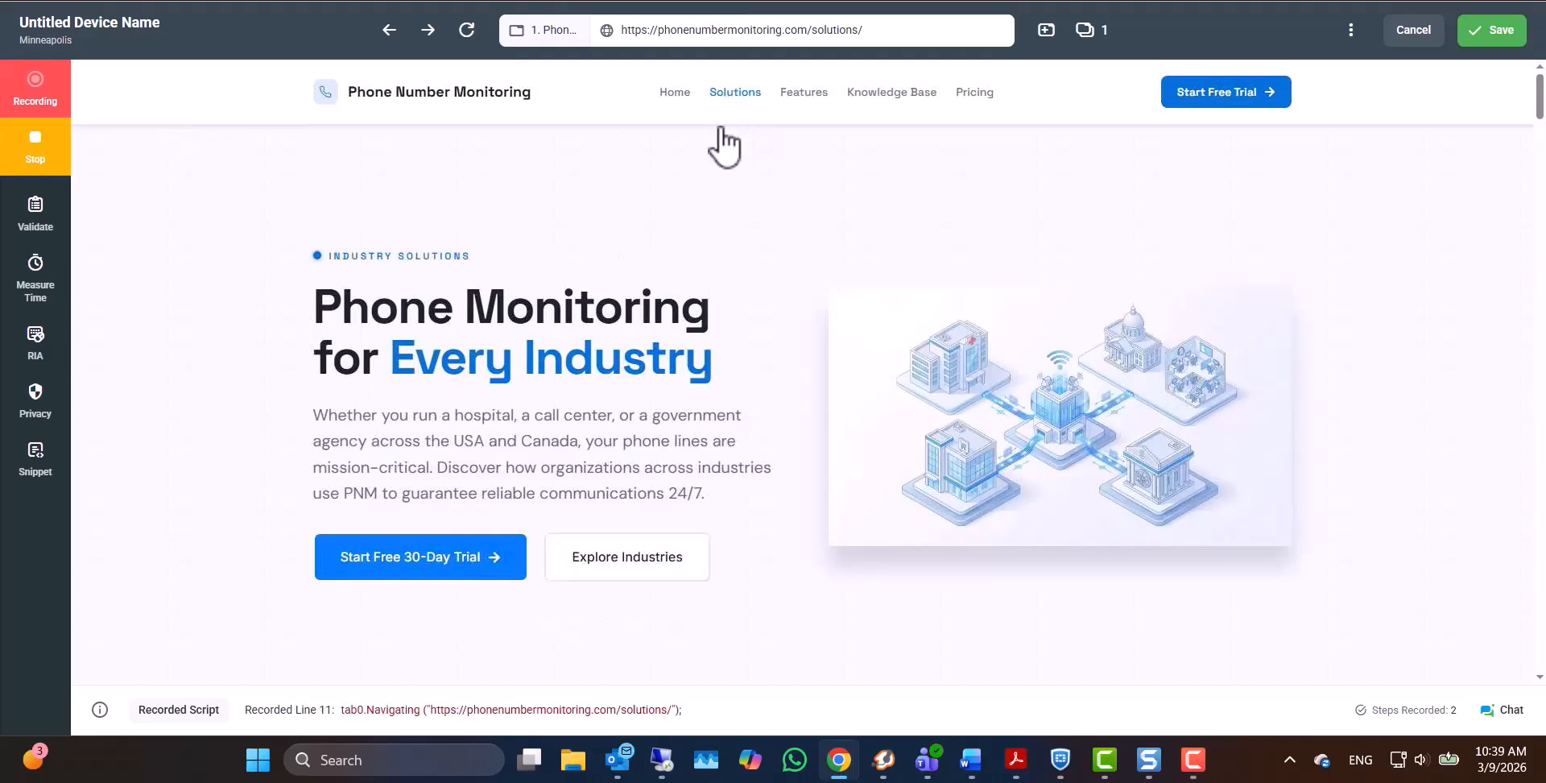
{"action": "scroll", "coordinate": [709, 237], "scroll_direction": "down", "scroll_amount": 6}
{"action": "left_click_drag", "start_coordinate": [522, 247], "coordinate": [563, 247]}
{"action": "mouse_move", "coordinate": [604, 303]}
{"action": "left_click", "coordinate": [818, 297]}
{"action": "left_click", "coordinate": [676, 472]}
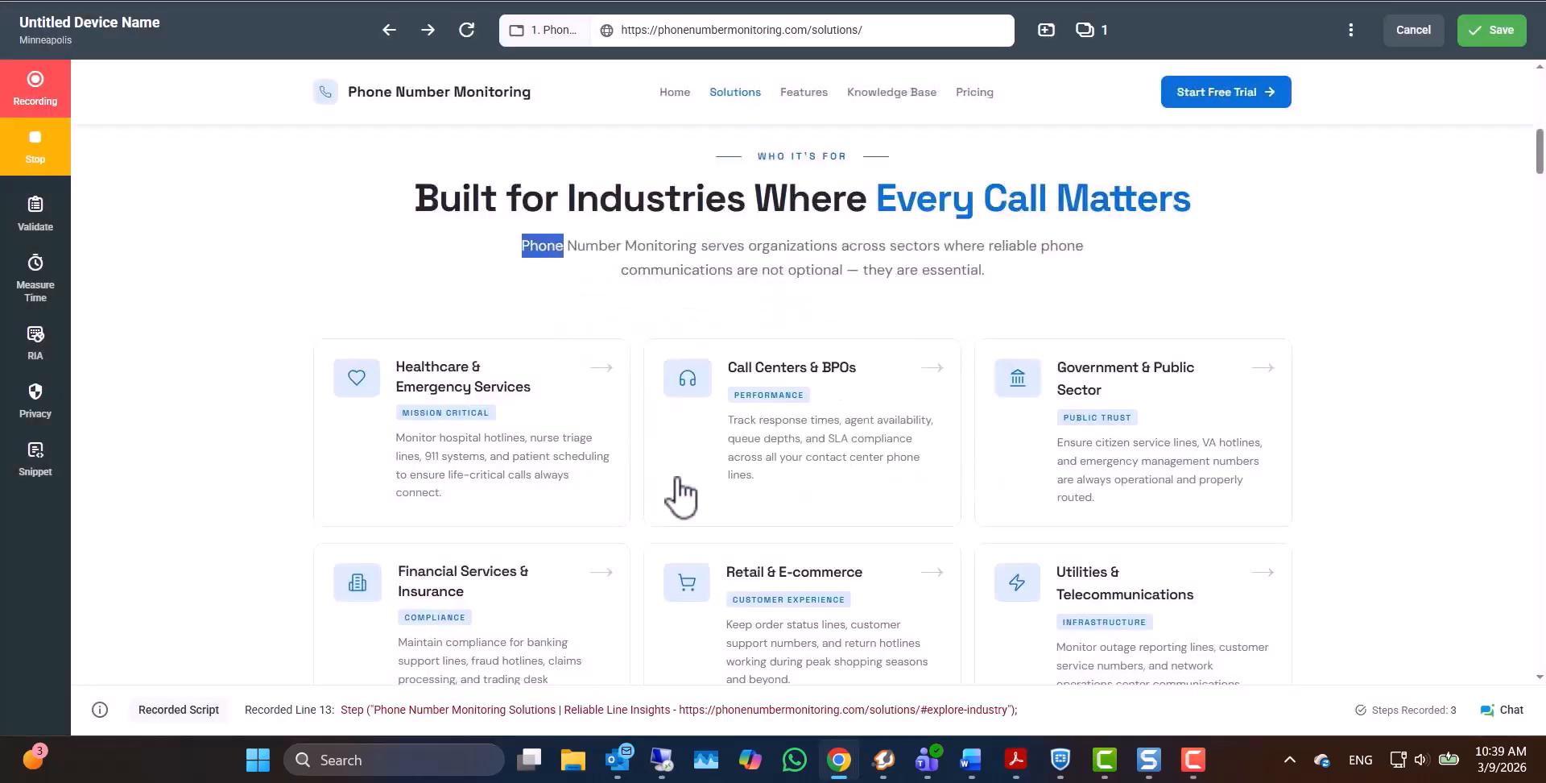
{"action": "left_click", "coordinate": [49, 151]}
{"action": "left_click", "coordinate": [624, 457]}
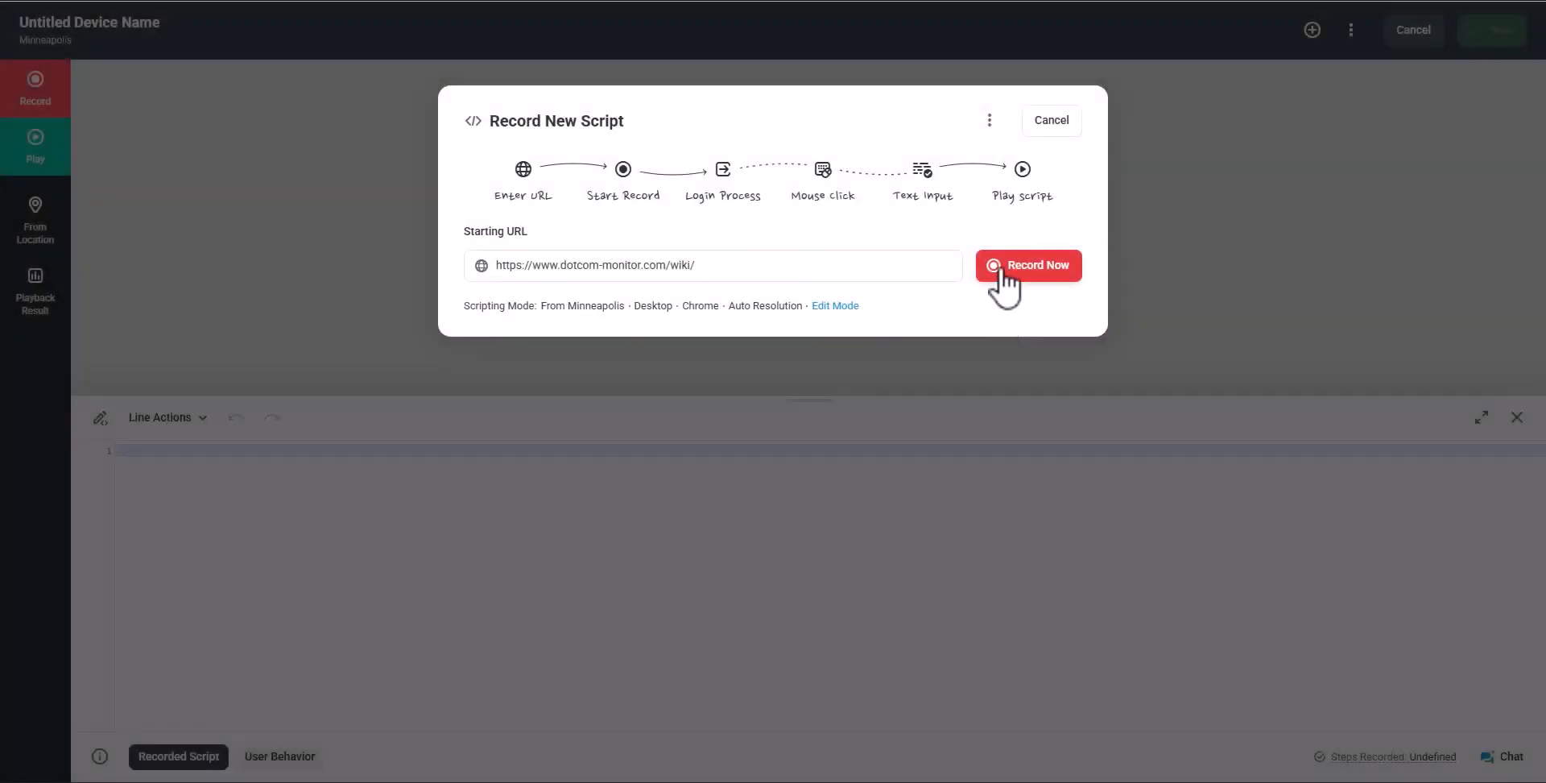
Start recording and begin a new snippet named Search
{"action": "left_click", "coordinate": [1003, 270]}
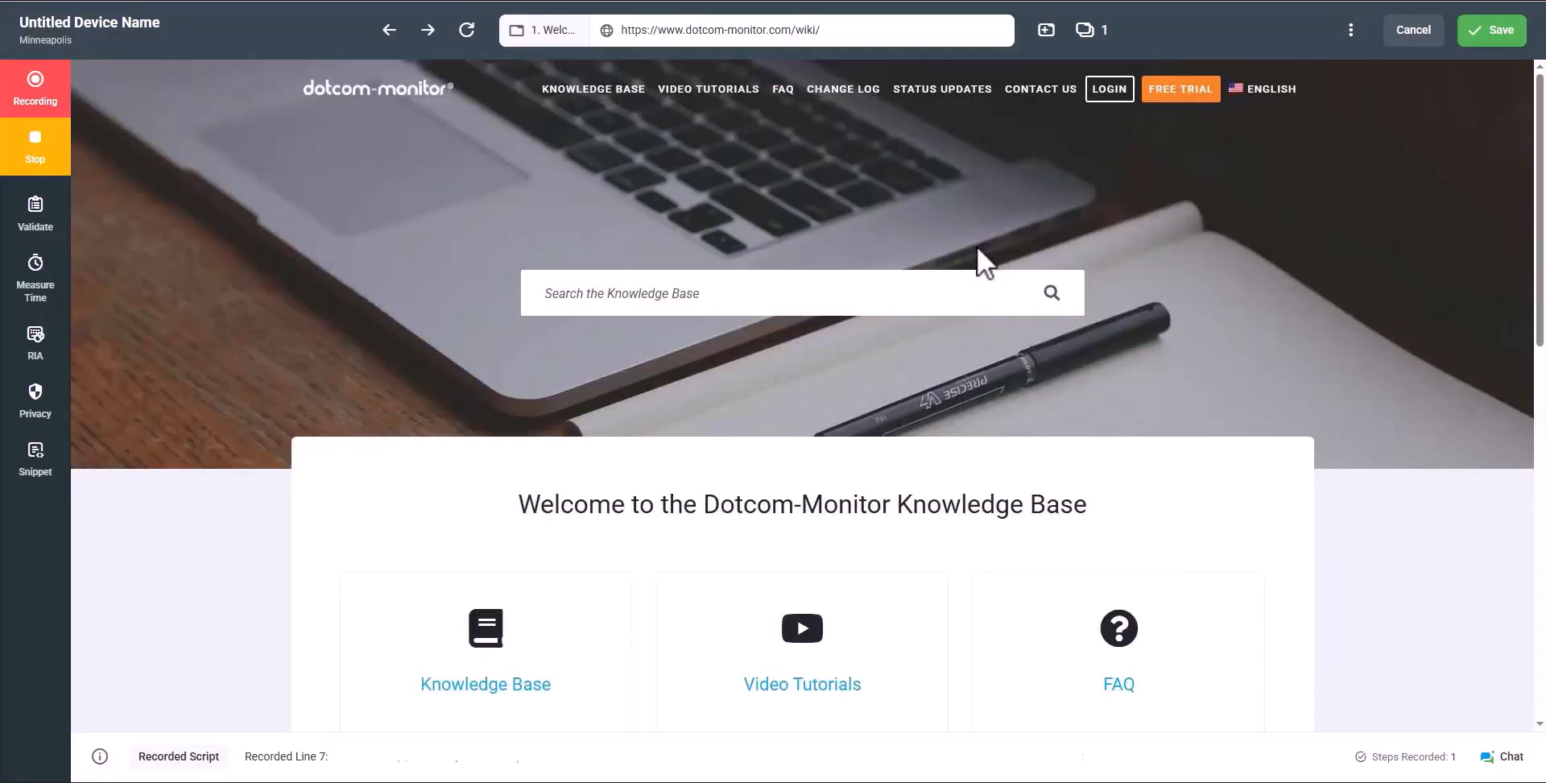
{"action": "left_click", "coordinate": [36, 457]}
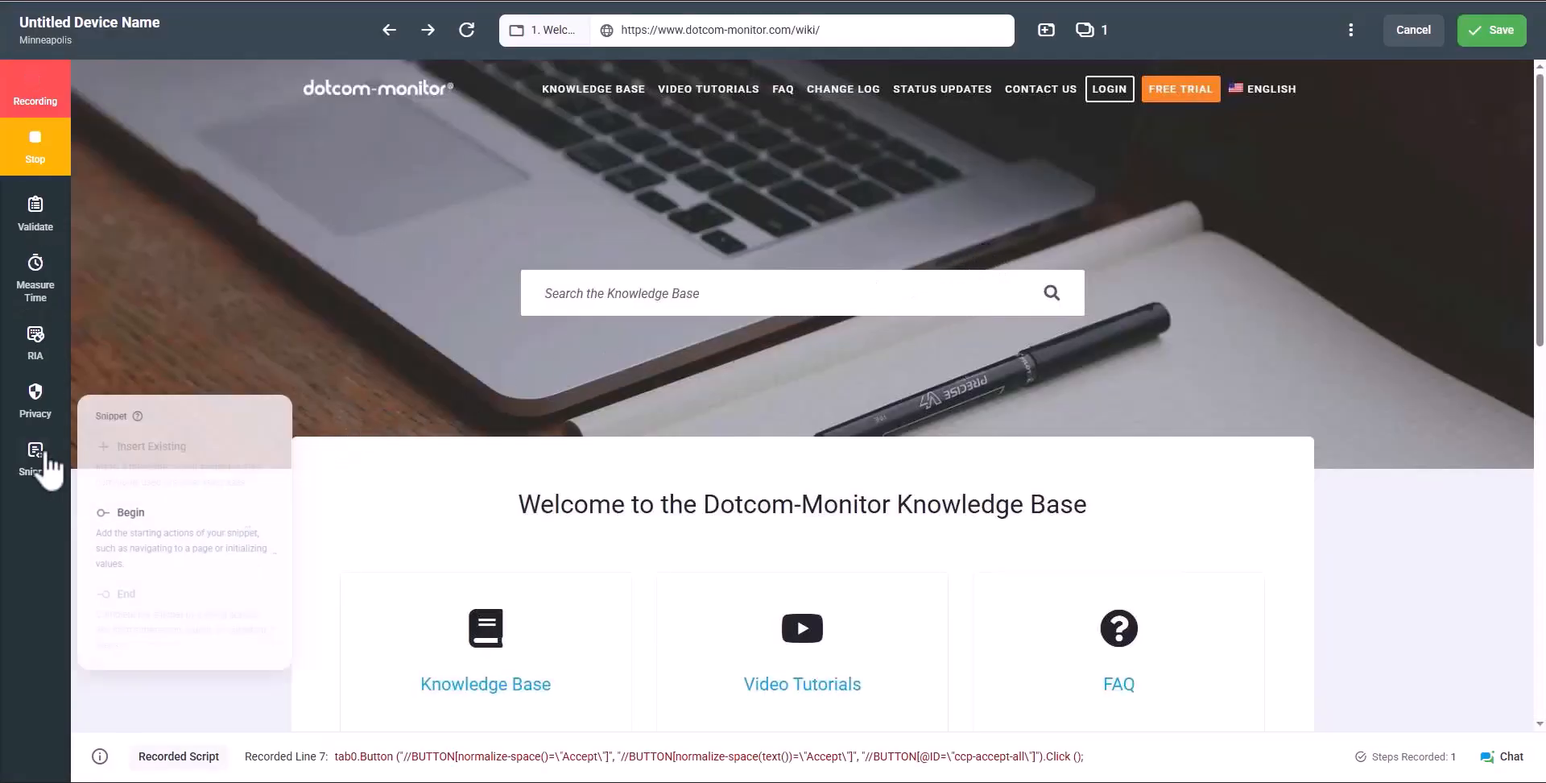
{"action": "left_click", "coordinate": [159, 533]}
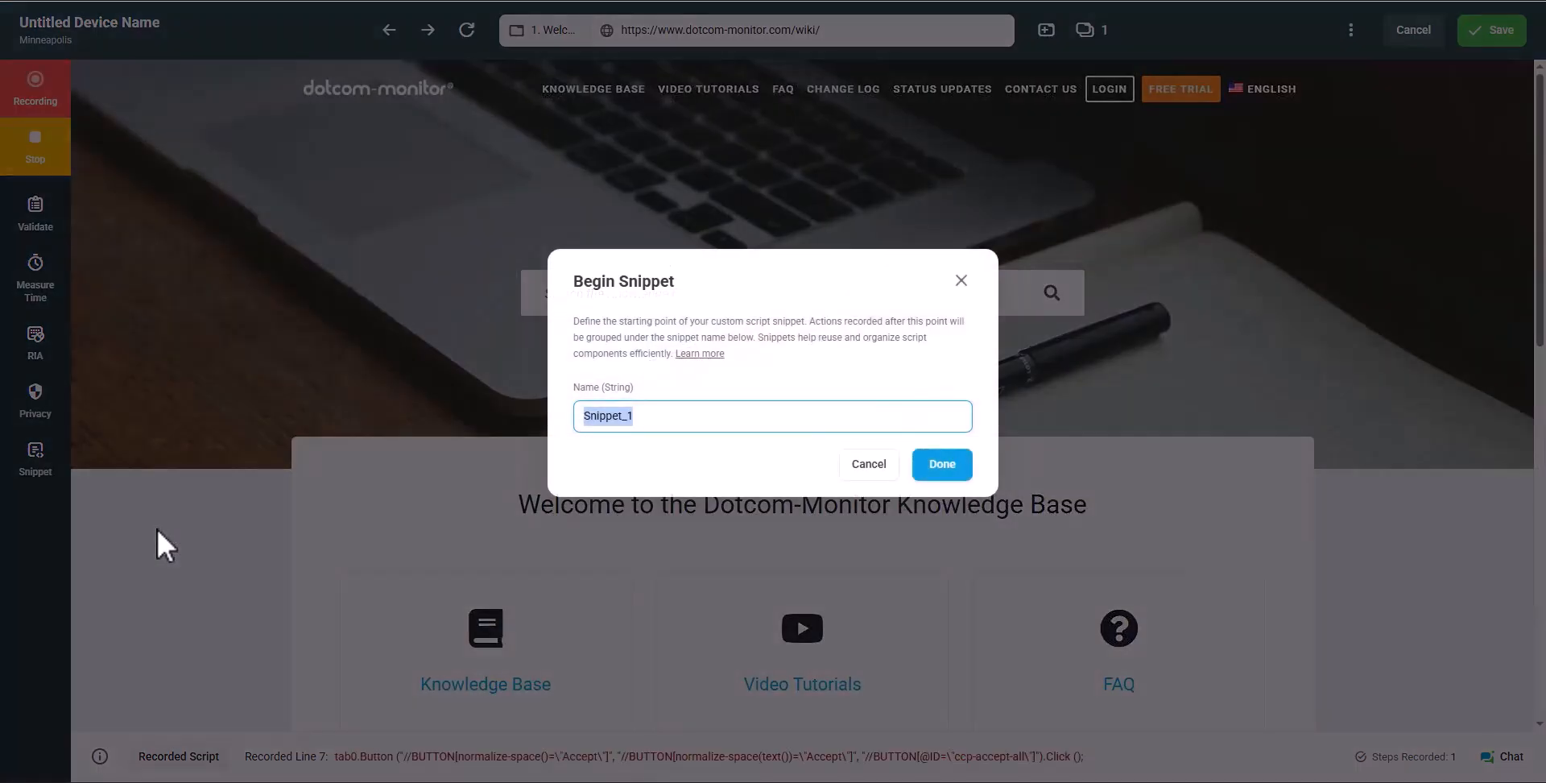
{"action": "key", "text": "BackSpace"}
{"action": "type", "text": "Search"}
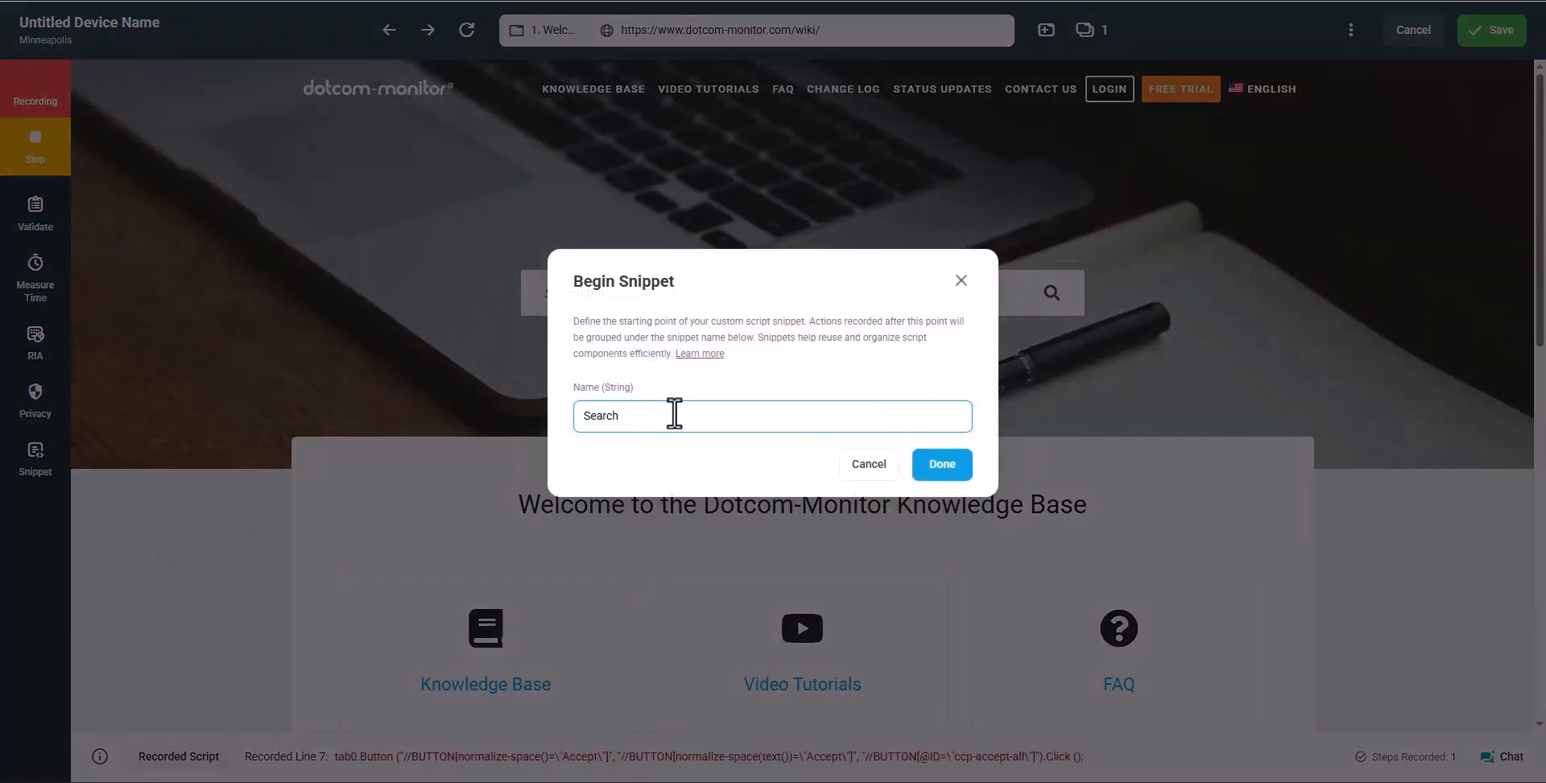
{"action": "left_click", "coordinate": [928, 471]}
Search the Knowledge Base for API, end the snippet, stop recording, and save the script
{"action": "left_click", "coordinate": [808, 290]}
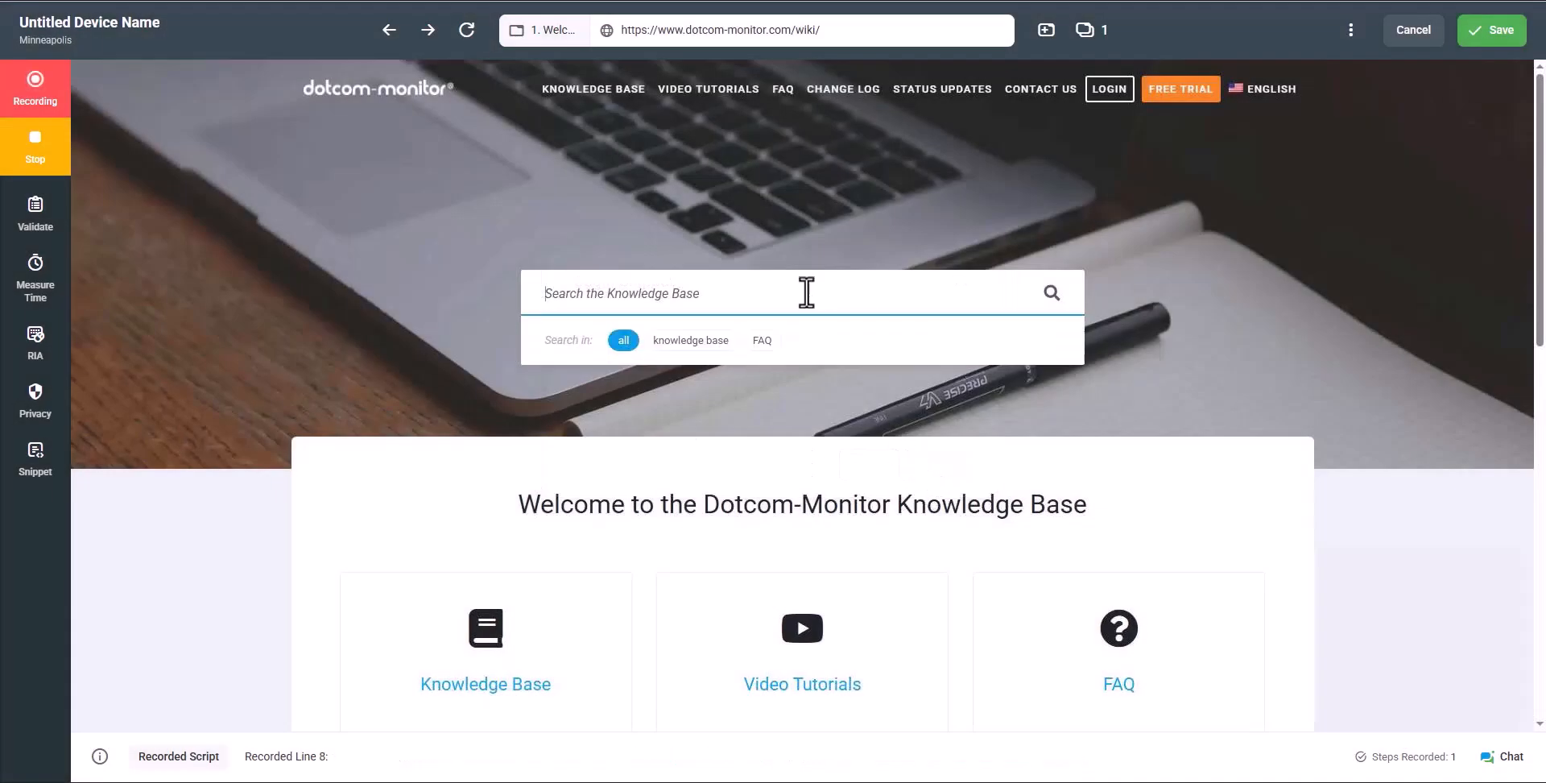
{"action": "type", "text": "API"}
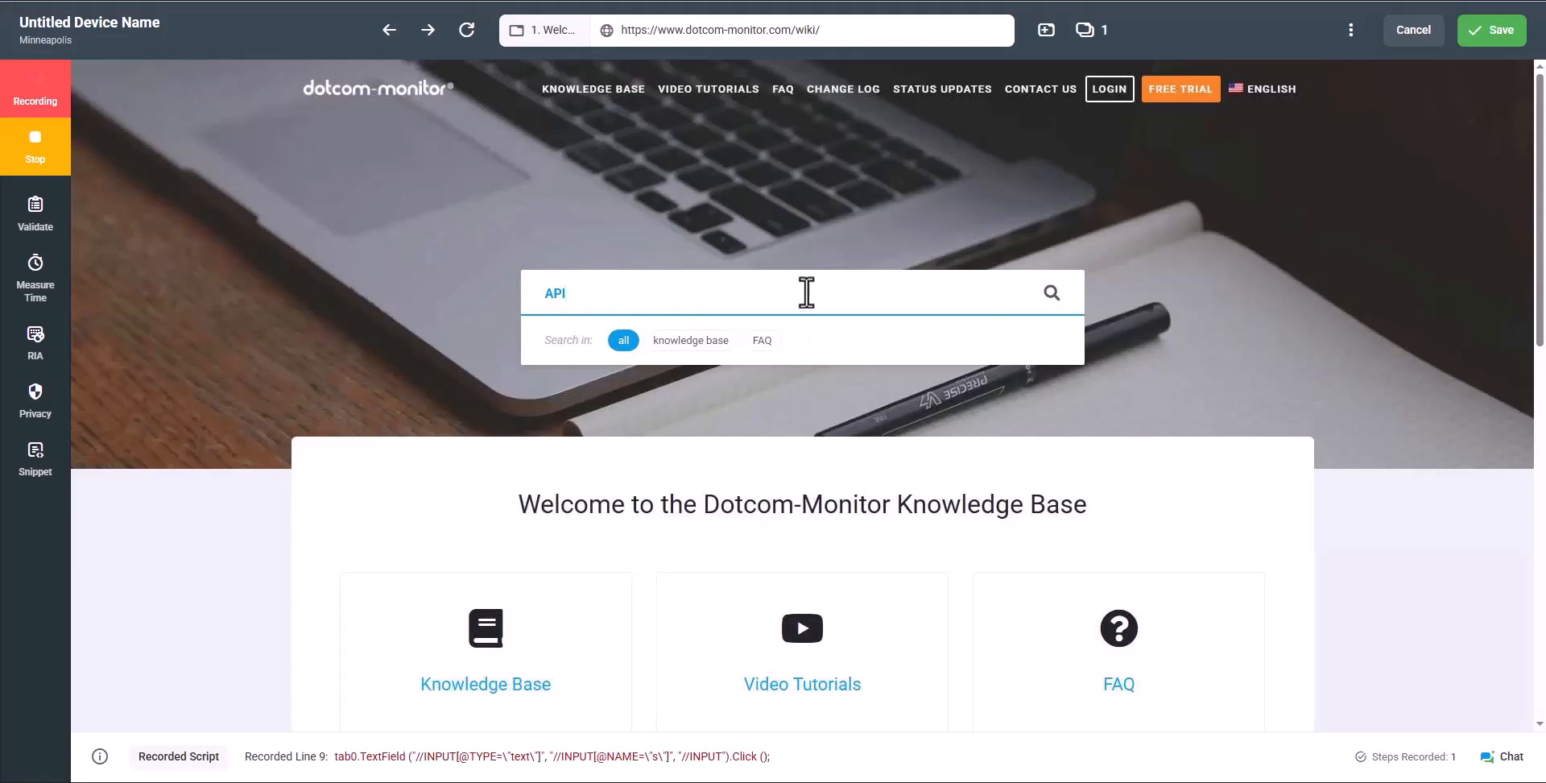
{"action": "left_click", "coordinate": [1049, 295]}
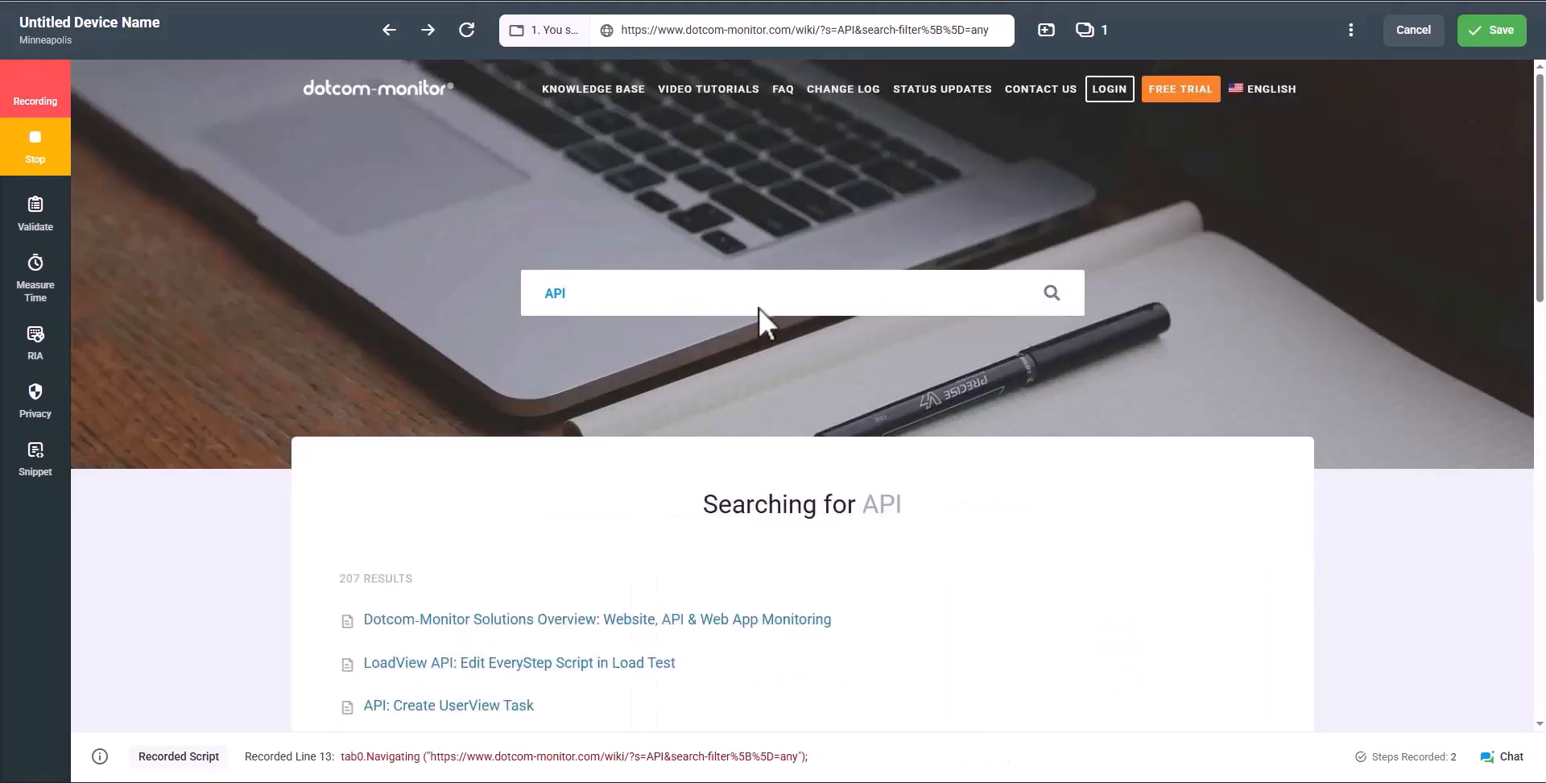
{"action": "left_click", "coordinate": [35, 460]}
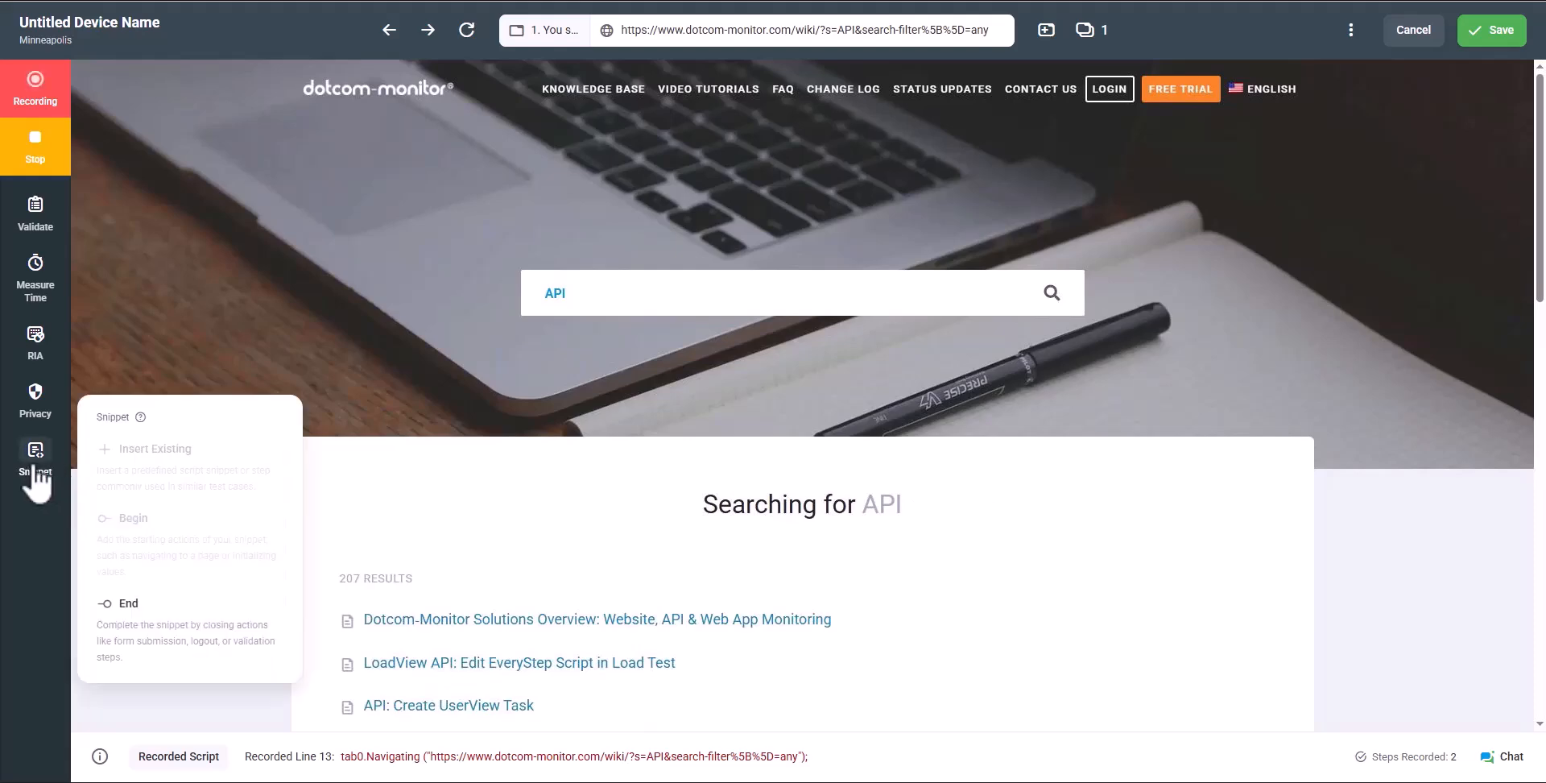
{"action": "left_click", "coordinate": [155, 641]}
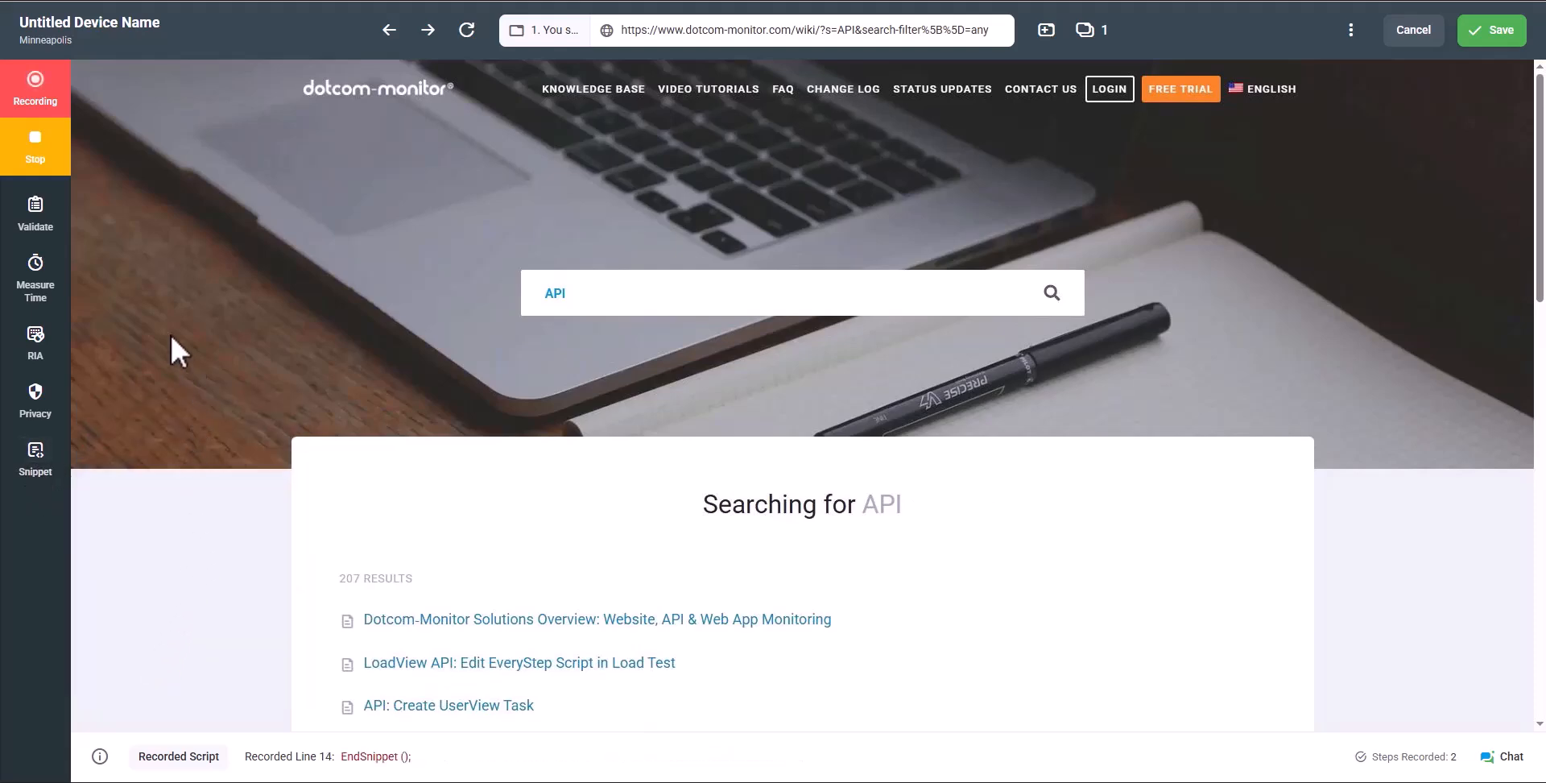
{"action": "left_click", "coordinate": [45, 150]}
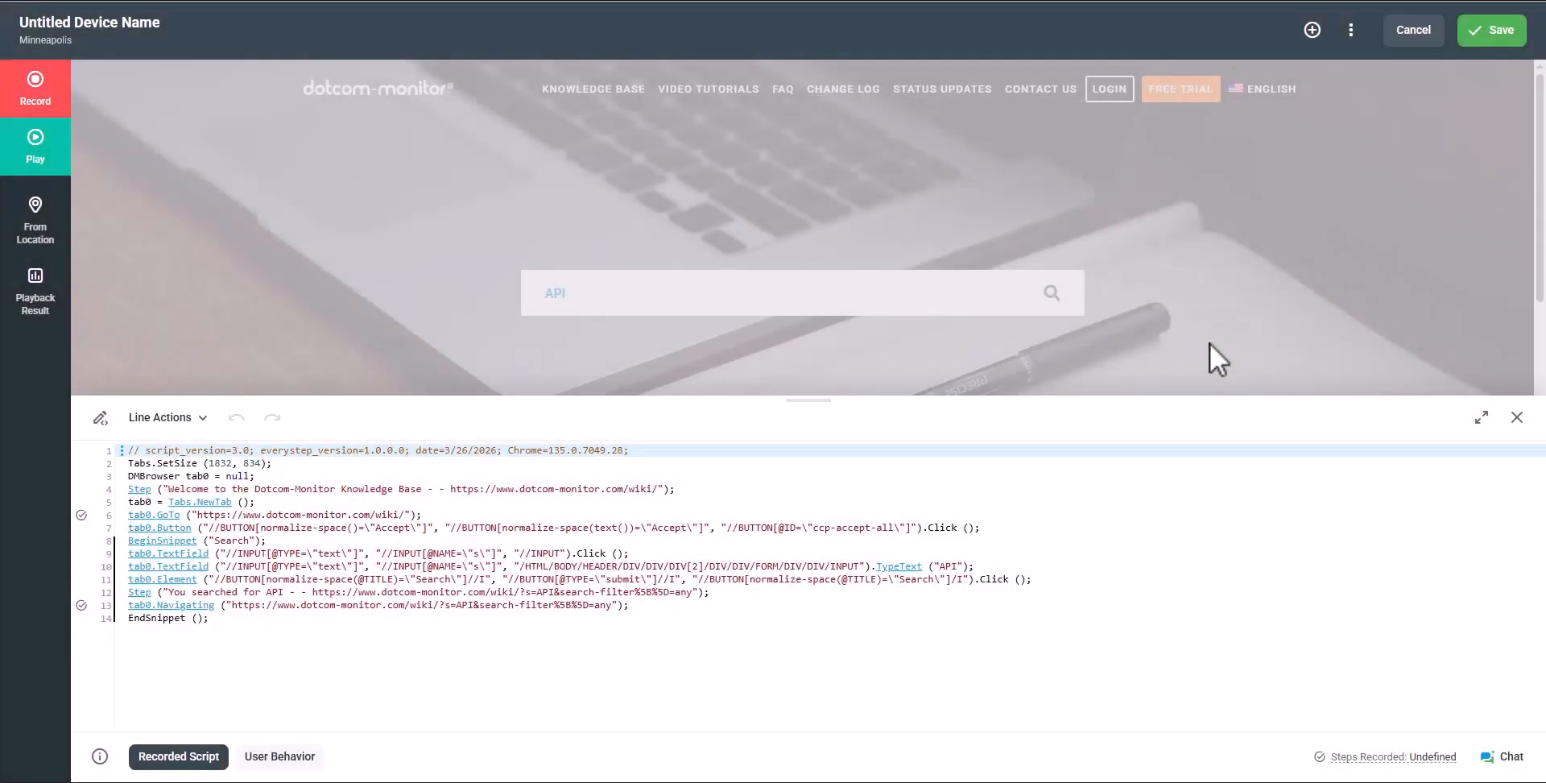
{"action": "left_click", "coordinate": [1461, 36]}
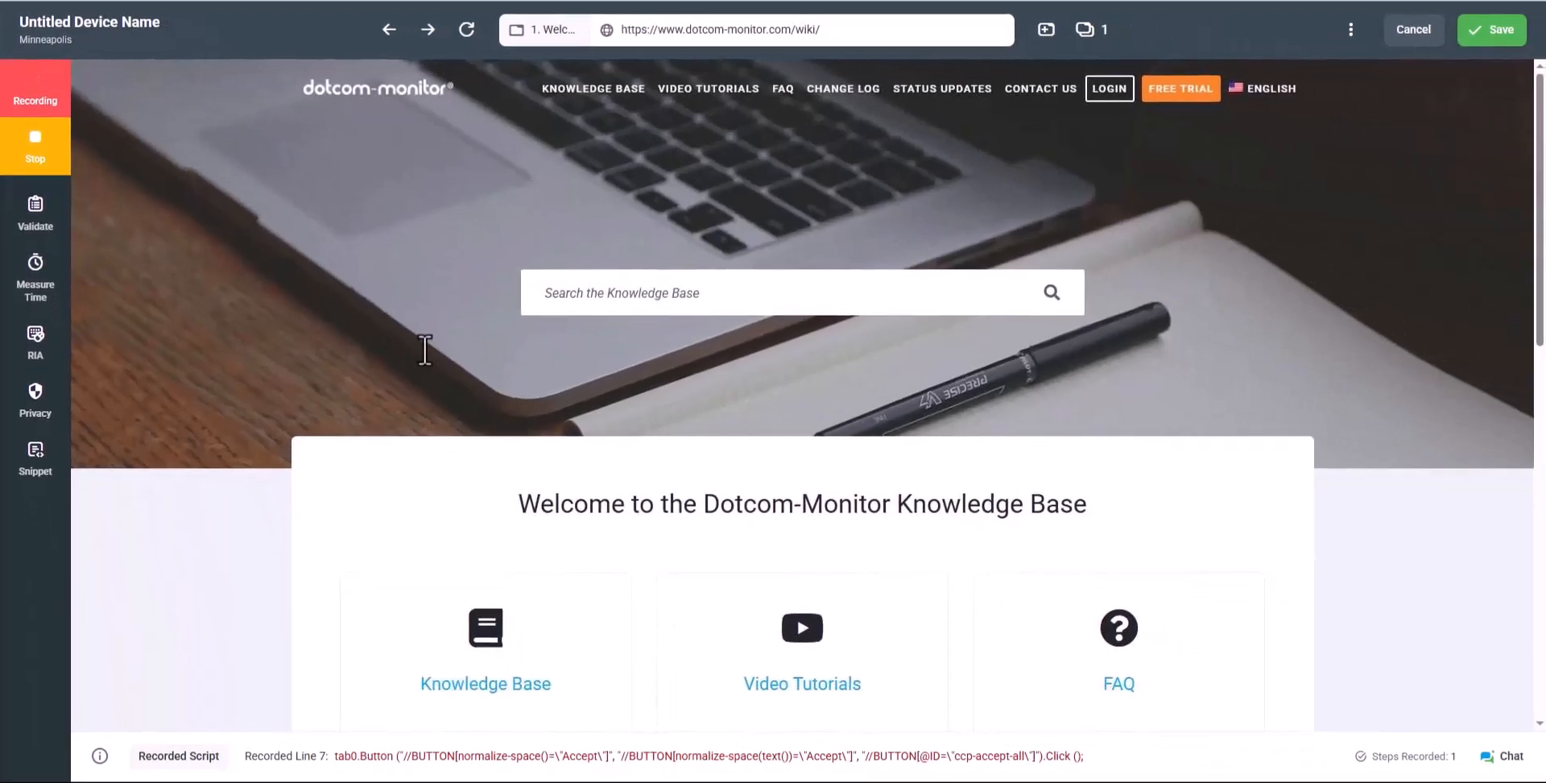
Choose the saved Search snippet from Snippet > Insert Existing
{"action": "left_click", "coordinate": [34, 459]}
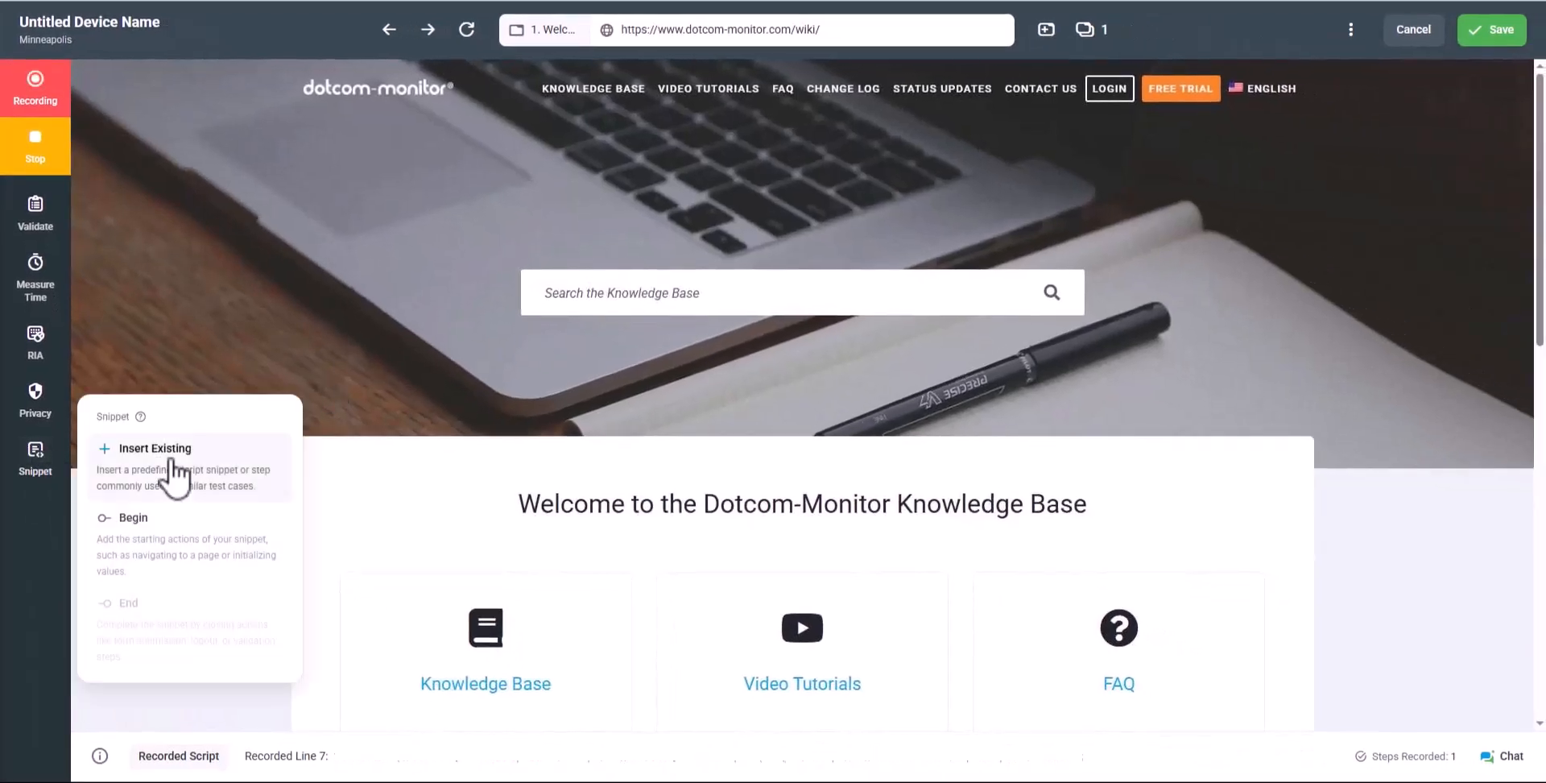
{"action": "left_click", "coordinate": [172, 463]}
{"action": "left_click", "coordinate": [484, 208]}
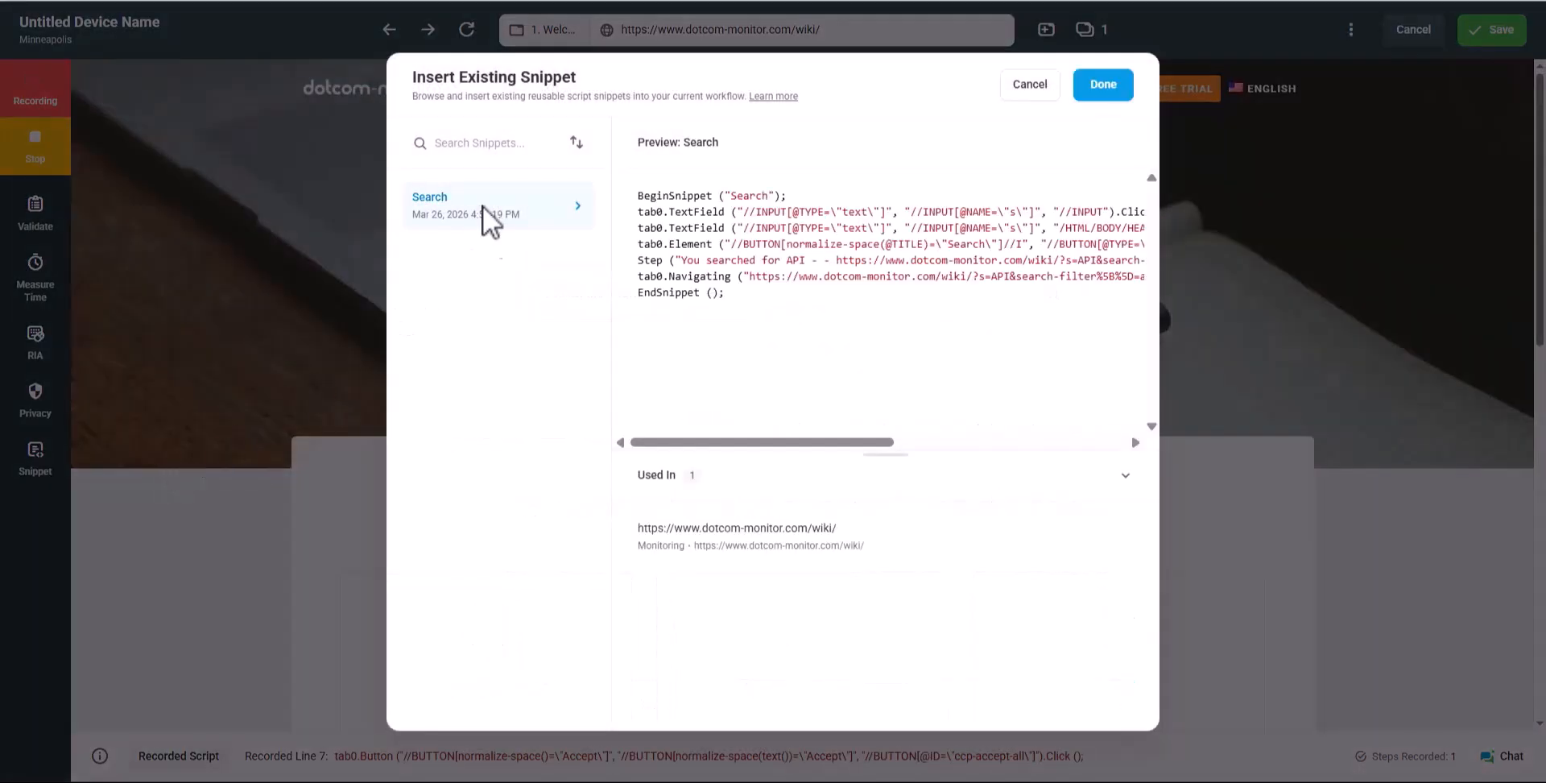
{"action": "left_click_drag", "start_coordinate": [753, 442], "coordinate": [1052, 476]}
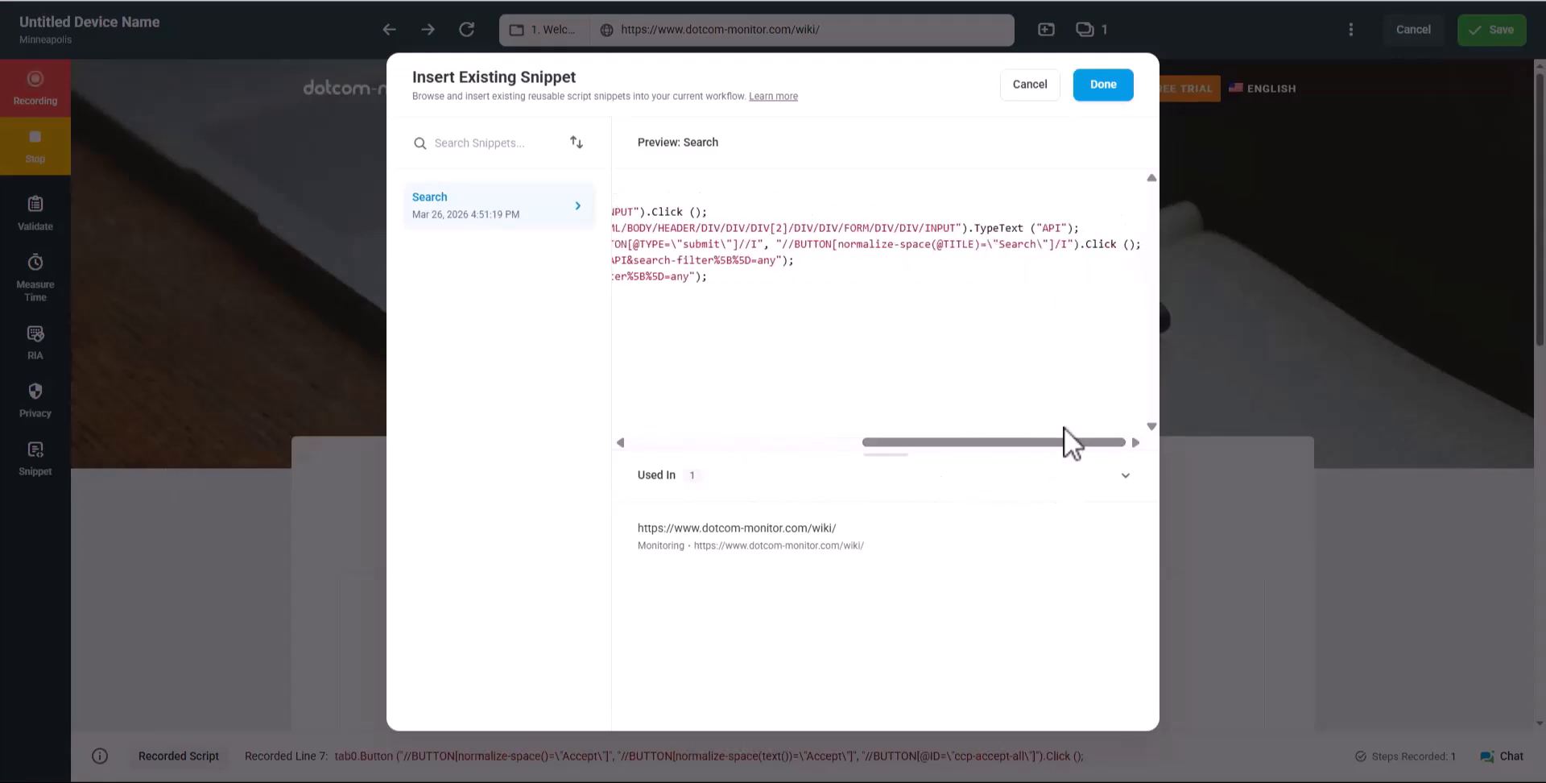
{"action": "left_click", "coordinate": [1109, 88]}
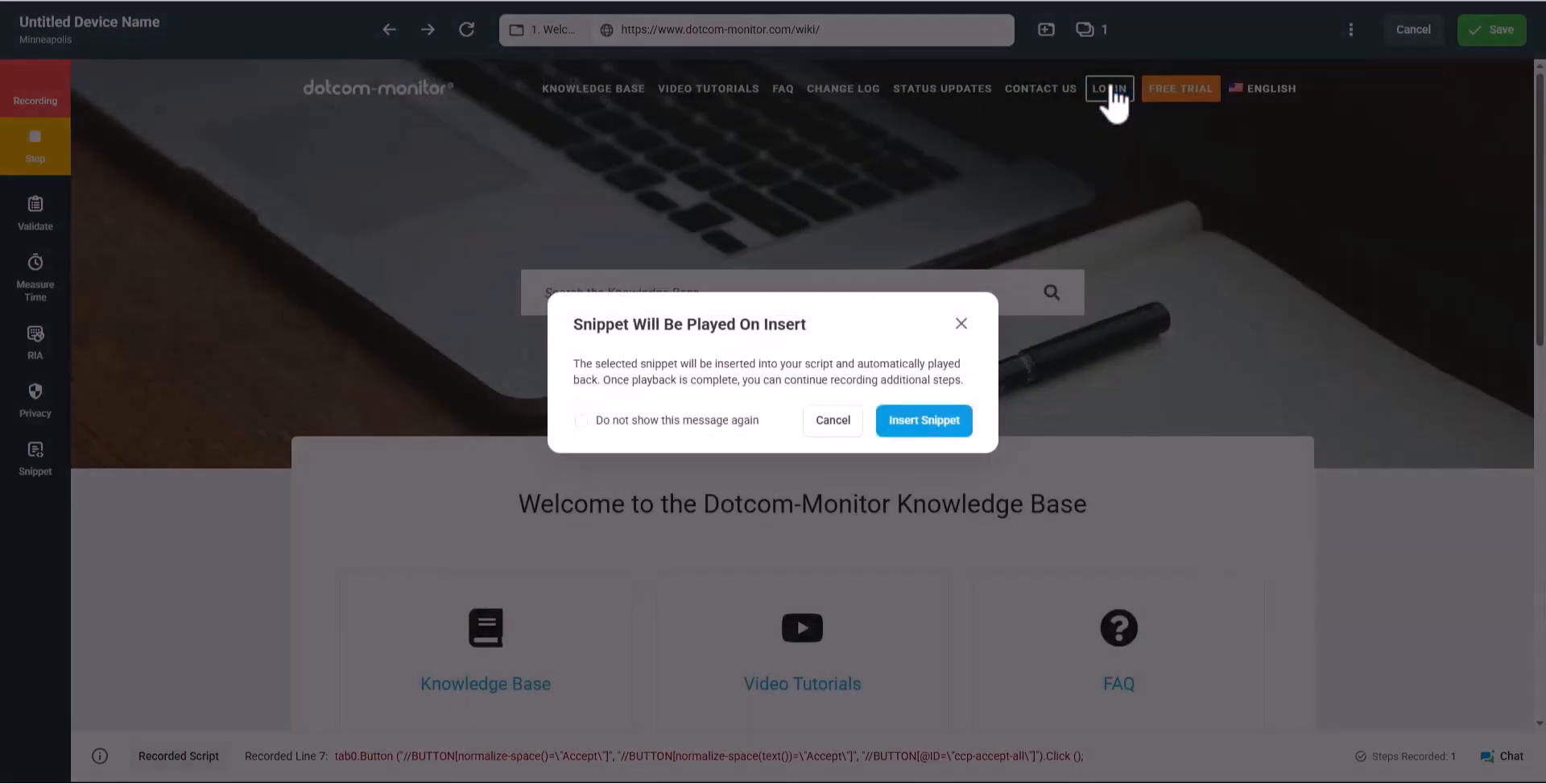
Insert and play the Search snippet, open the Solutions Overview result, then stop recording
{"action": "left_click", "coordinate": [922, 416]}
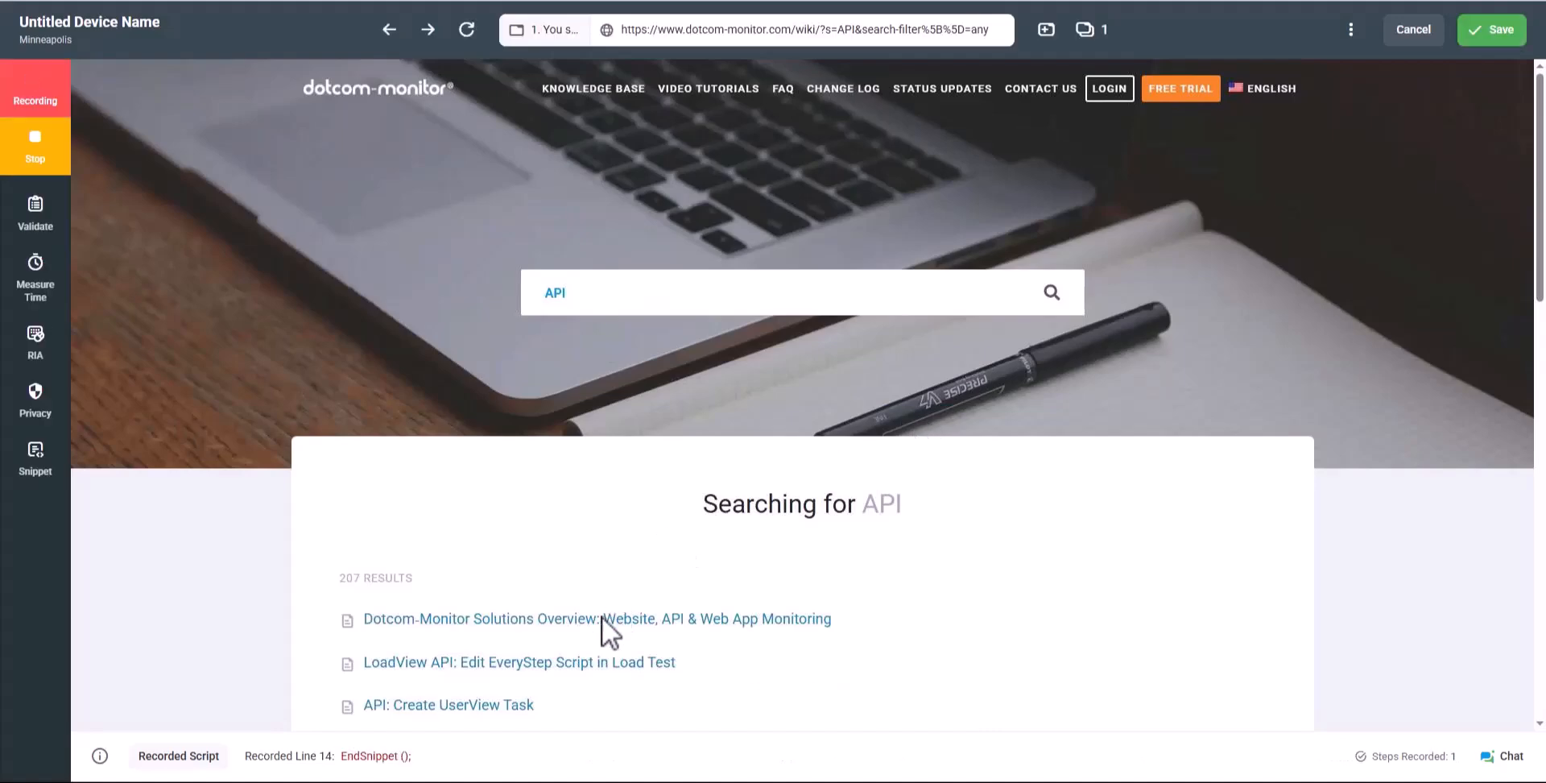
{"action": "left_click", "coordinate": [596, 622]}
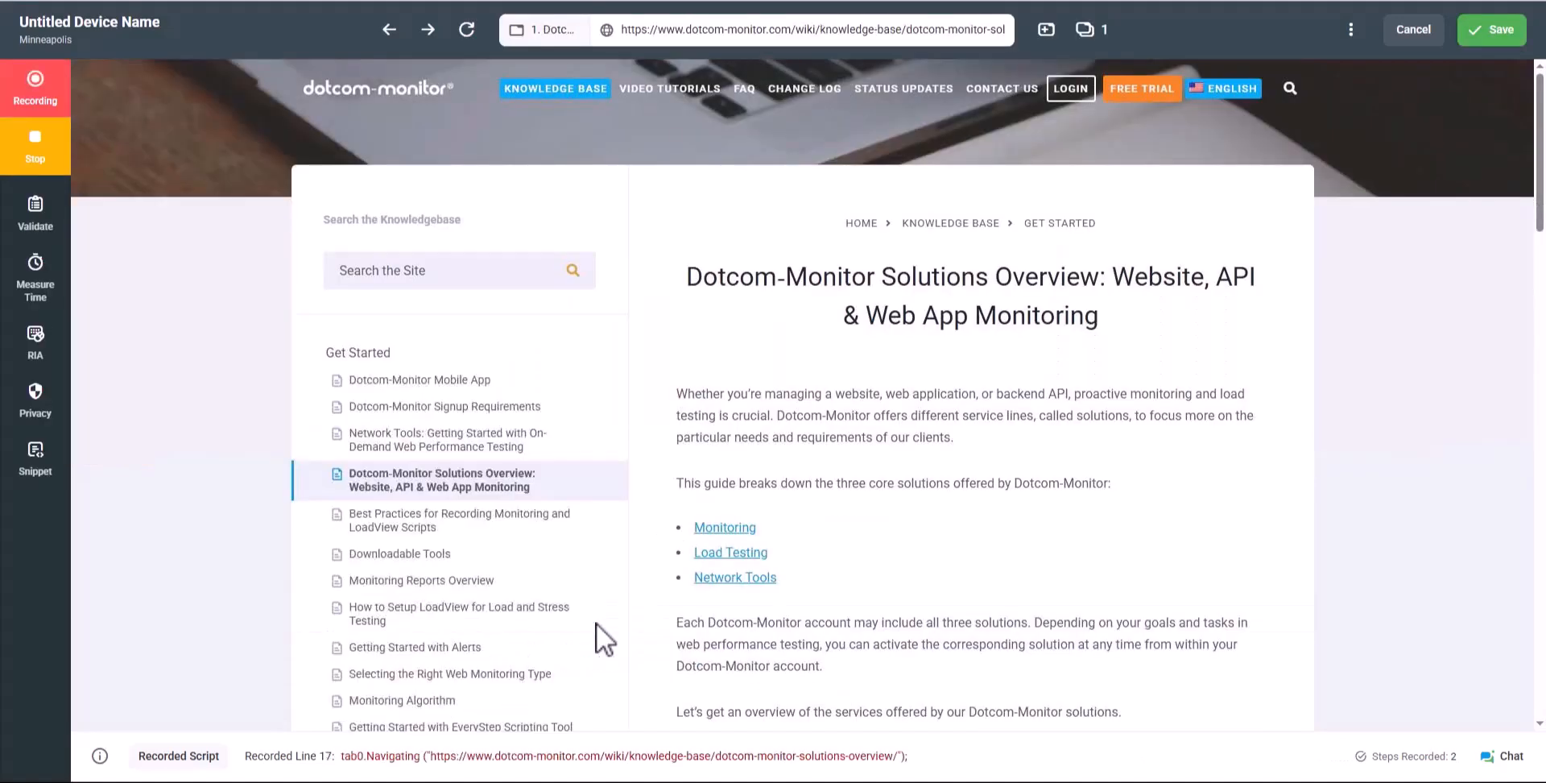
{"action": "left_click", "coordinate": [48, 157]}
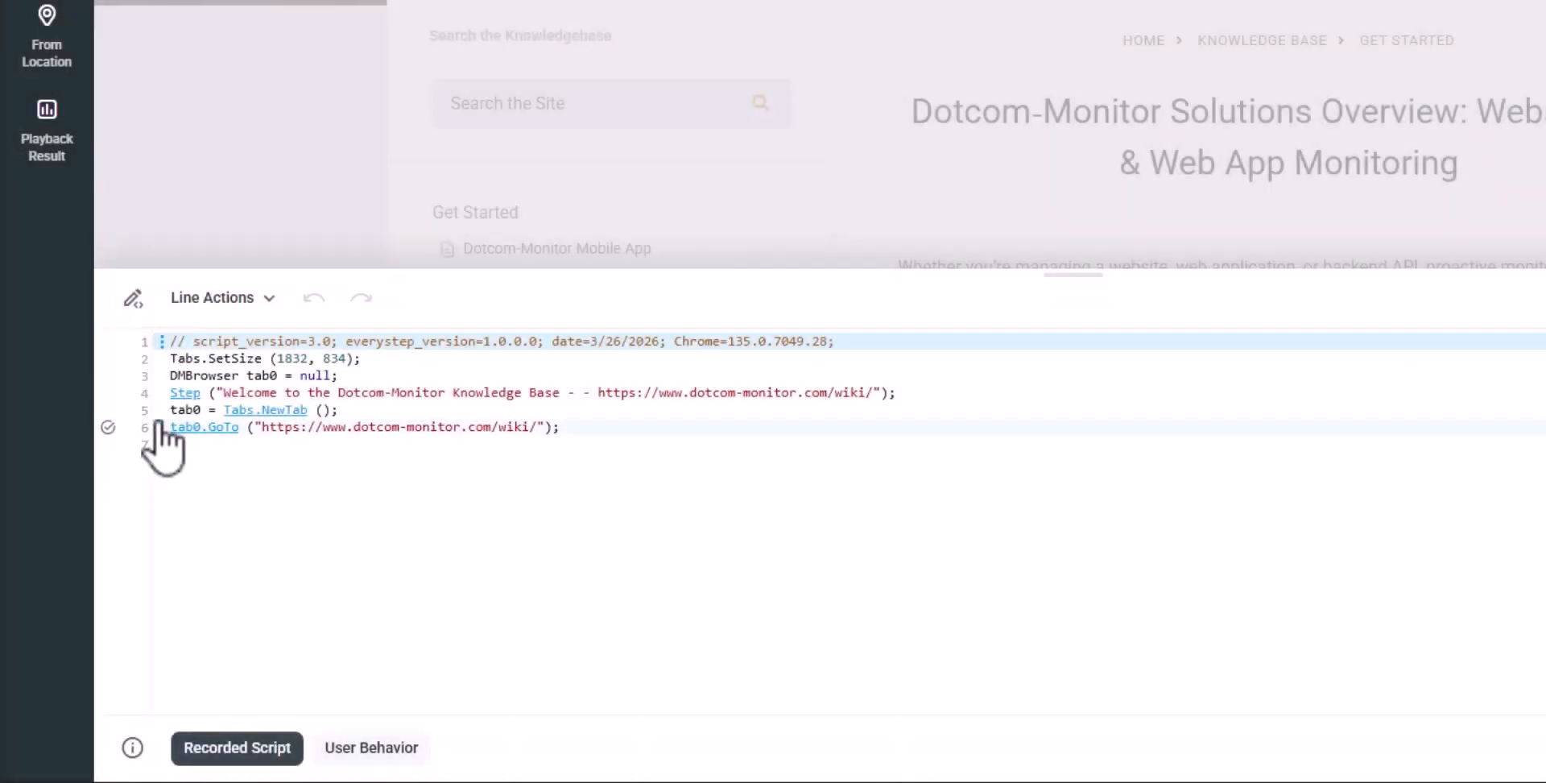
Insert the saved Search snippet after line 6 via Snippet > Insert Existing
{"action": "left_click", "coordinate": [158, 427]}
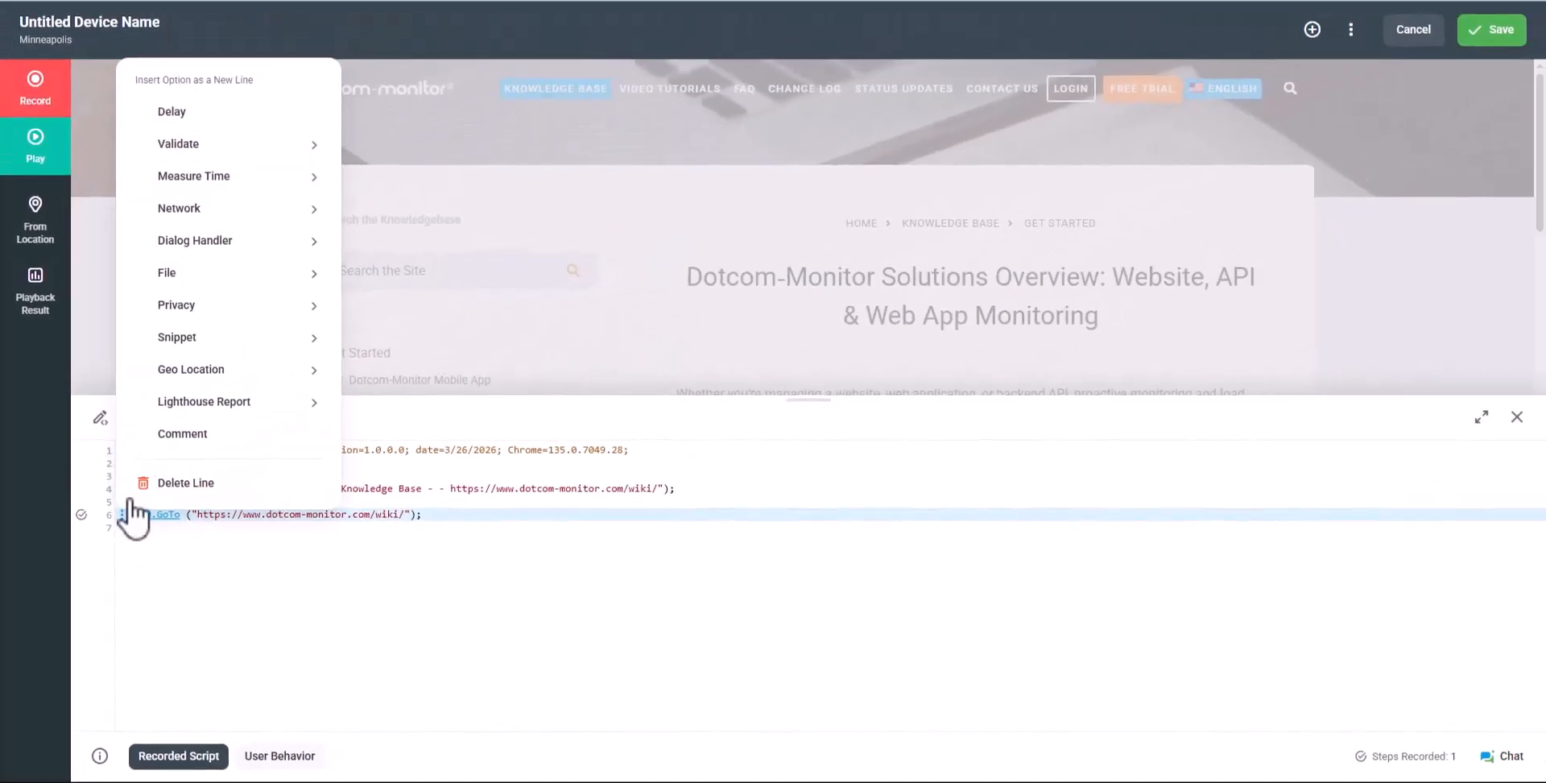
{"action": "mouse_move", "coordinate": [273, 329]}
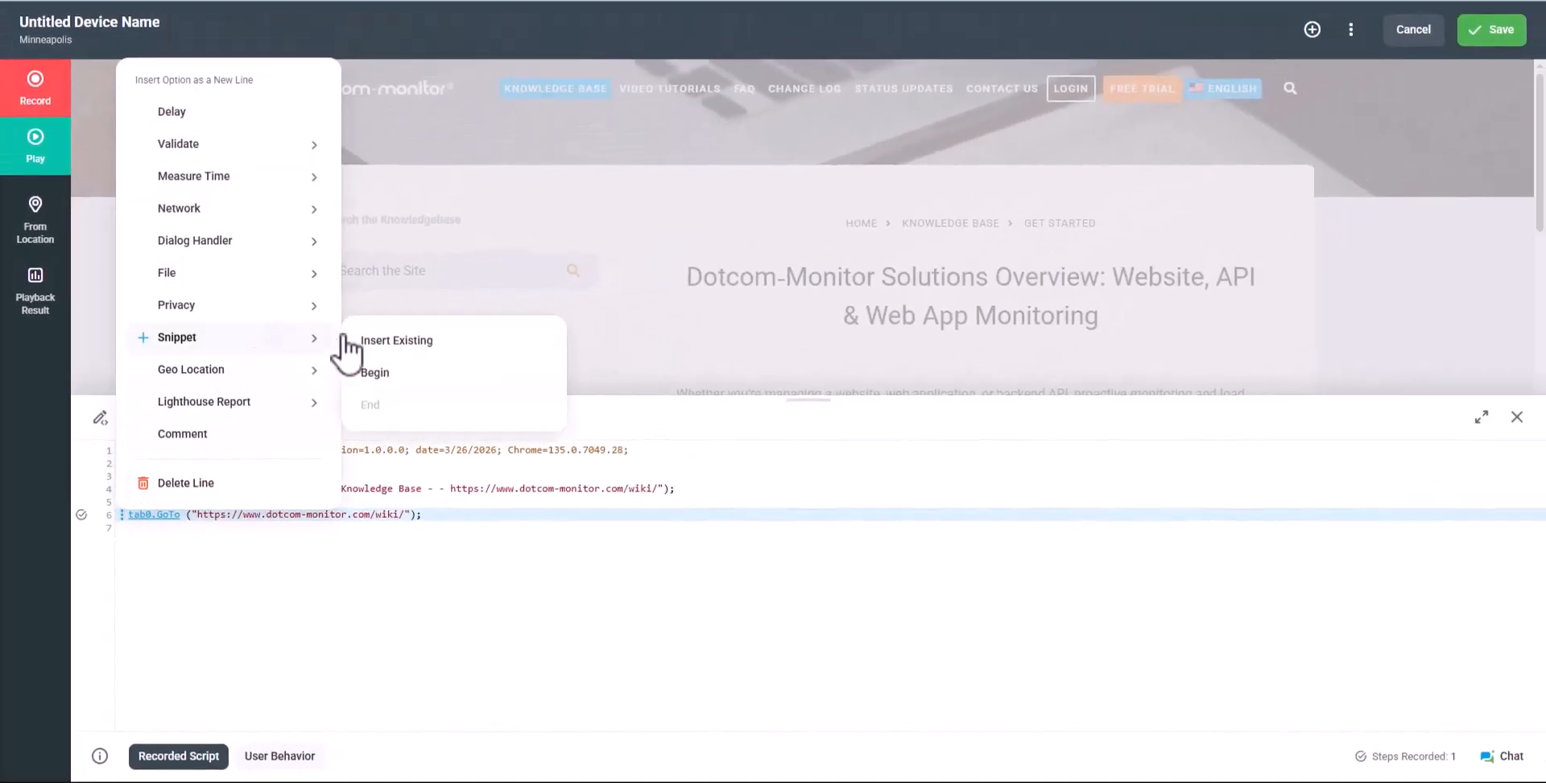
{"action": "left_click", "coordinate": [372, 345]}
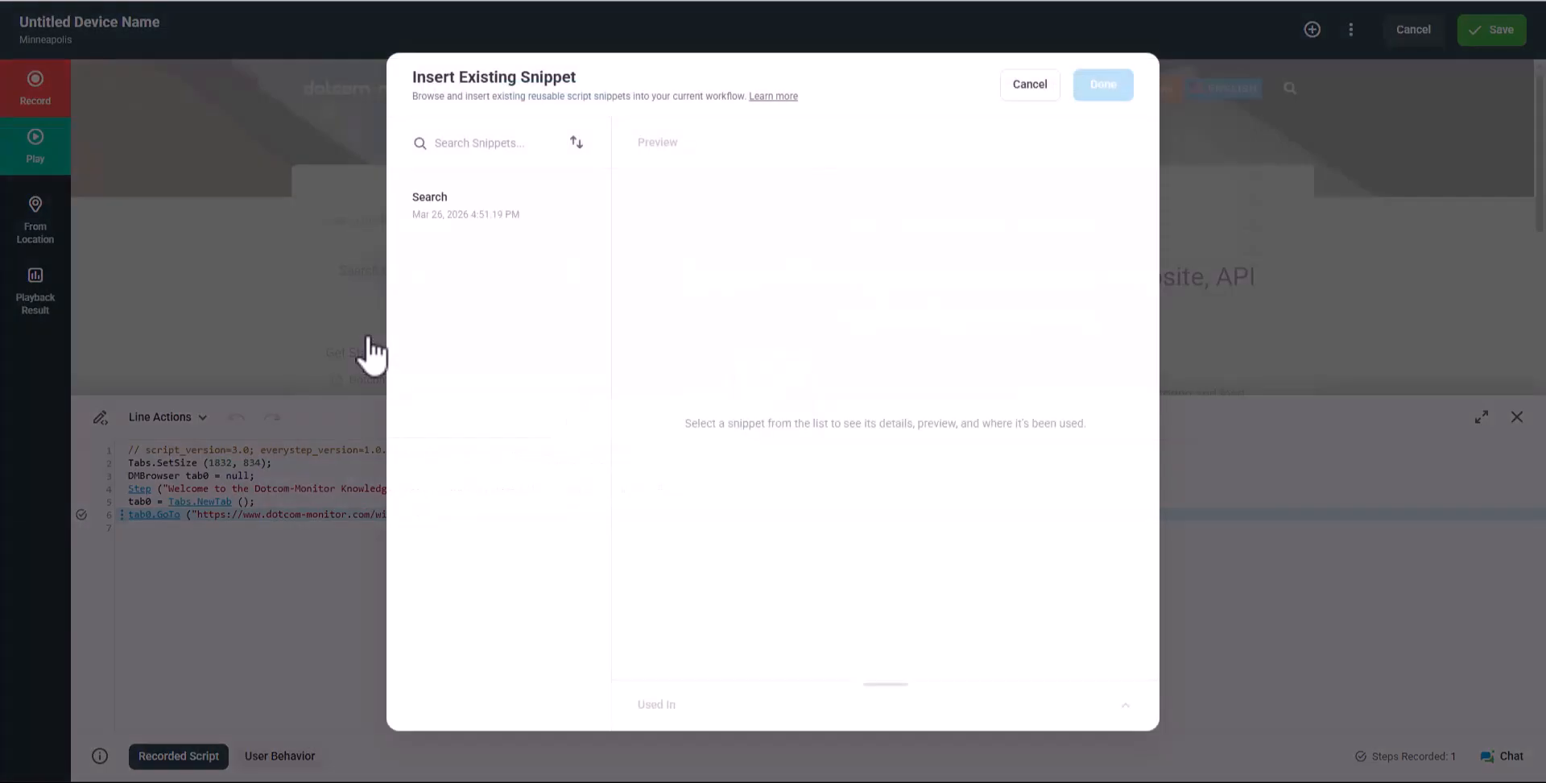
{"action": "left_click", "coordinate": [508, 216]}
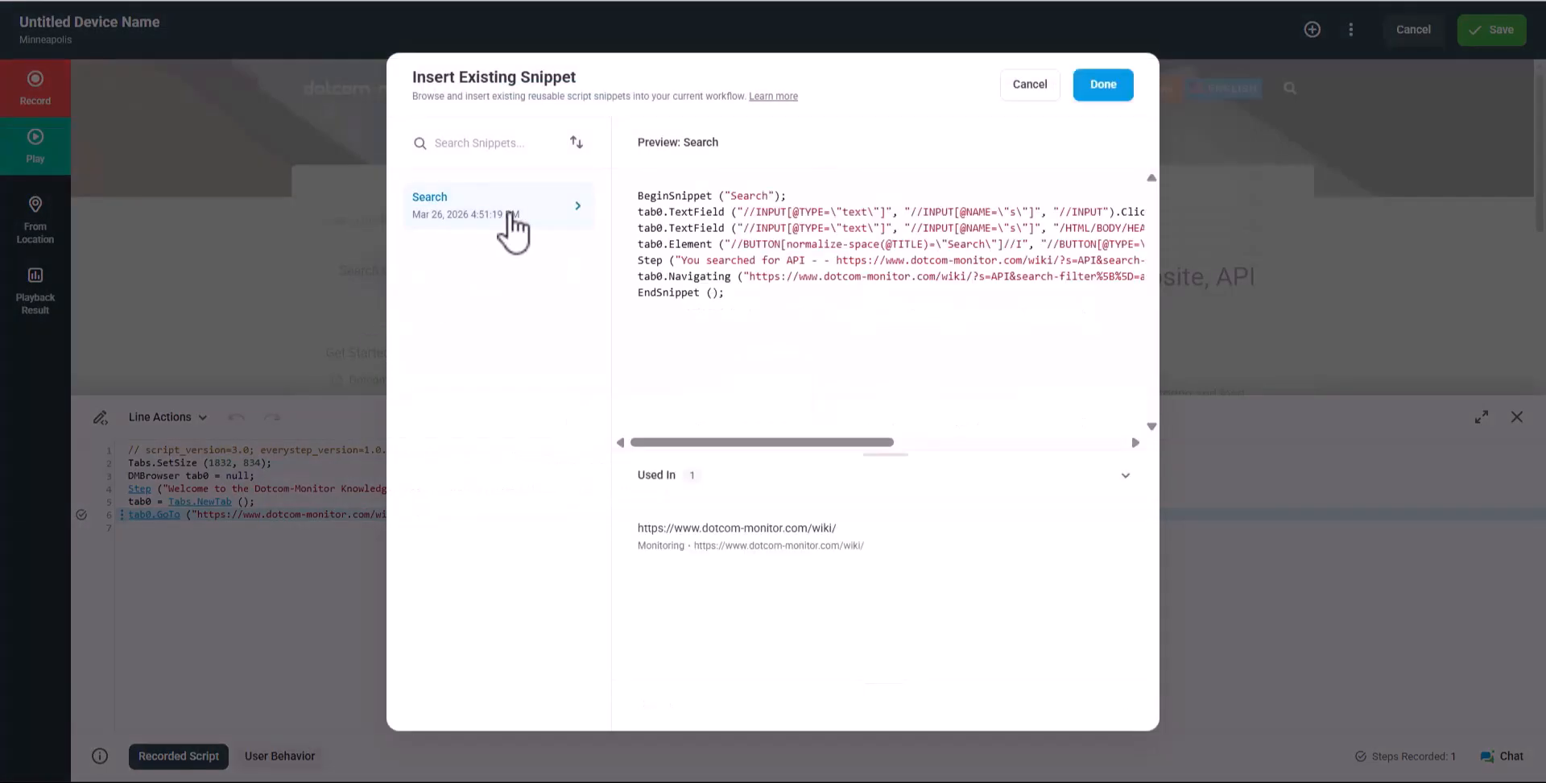
{"action": "left_click", "coordinate": [1124, 90]}
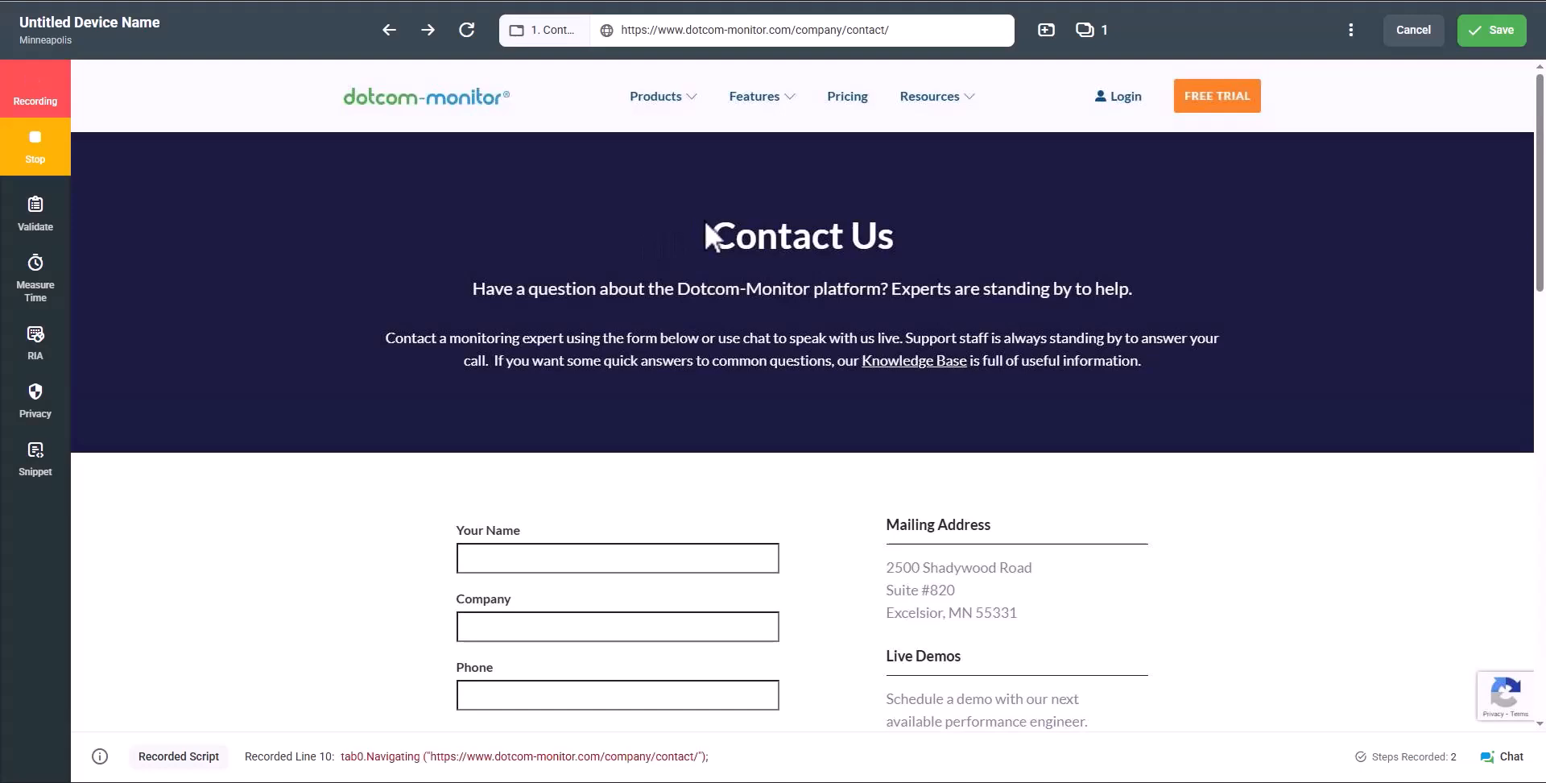
Add a keyword check for the 'Contact Us' page heading
{"action": "left_click_drag", "start_coordinate": [755, 238], "coordinate": [892, 235]}
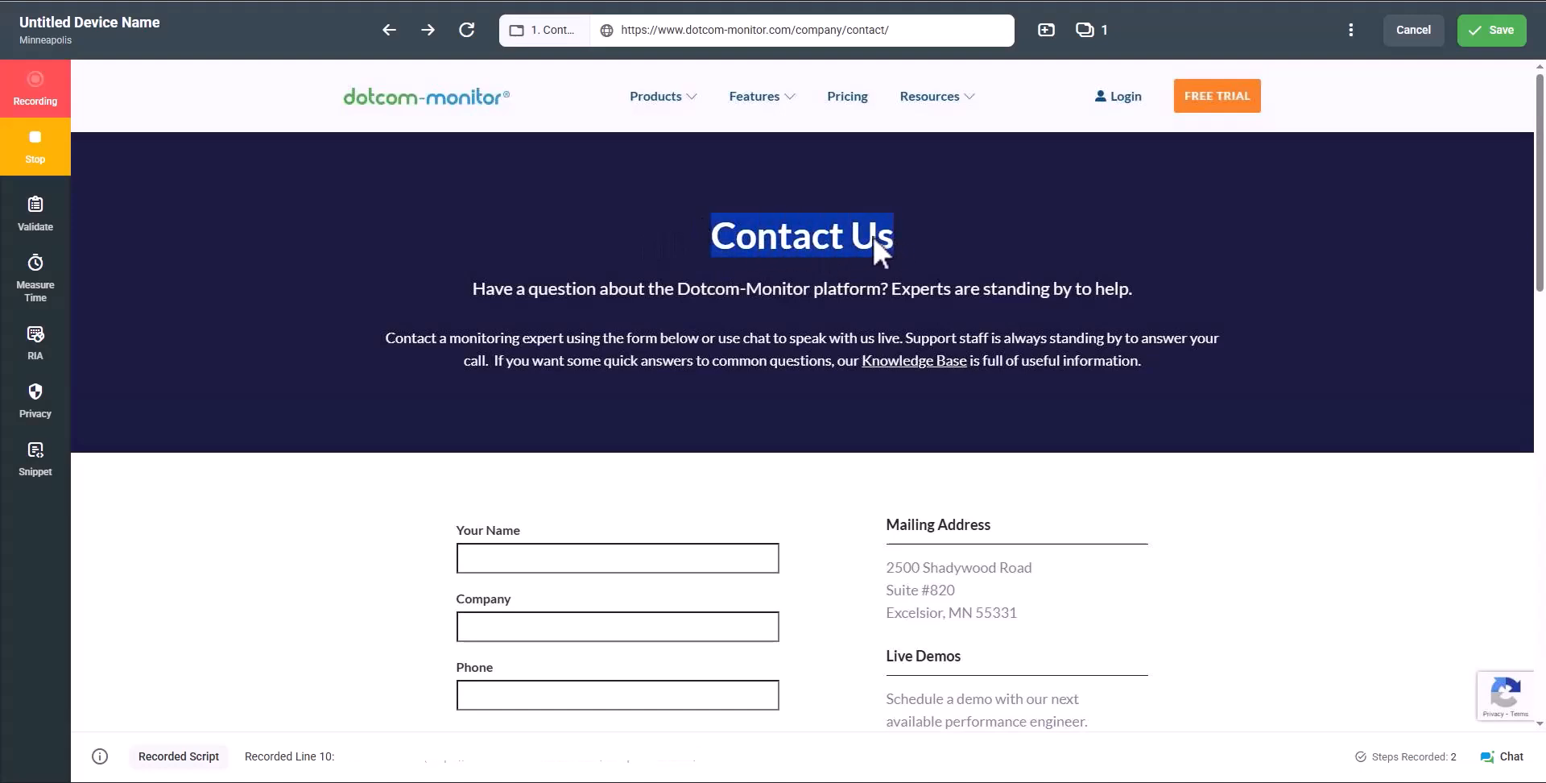
{"action": "mouse_move", "coordinate": [1070, 281]}
{"action": "left_click", "coordinate": [1139, 295]}
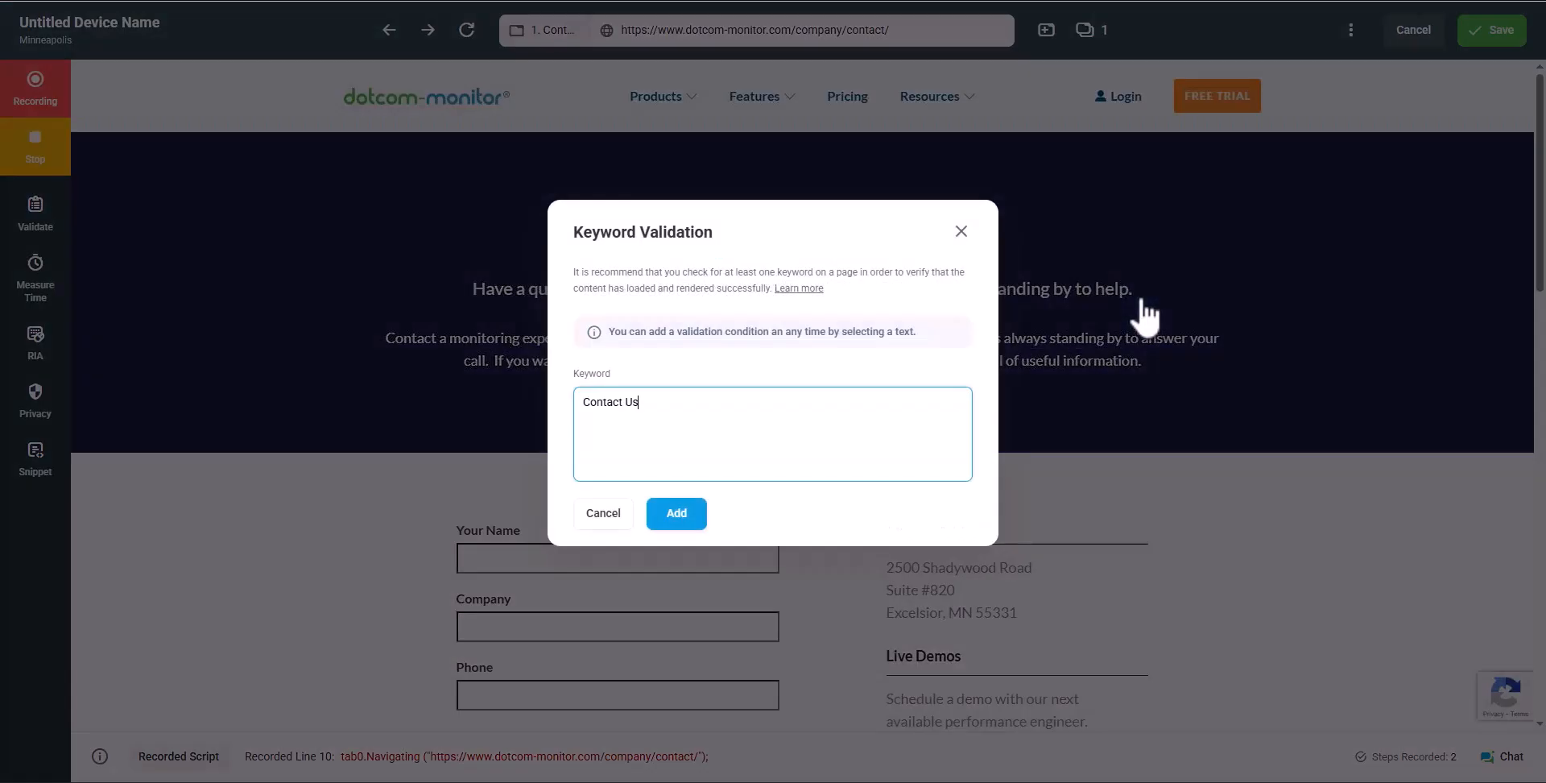
{"action": "left_click", "coordinate": [677, 513]}
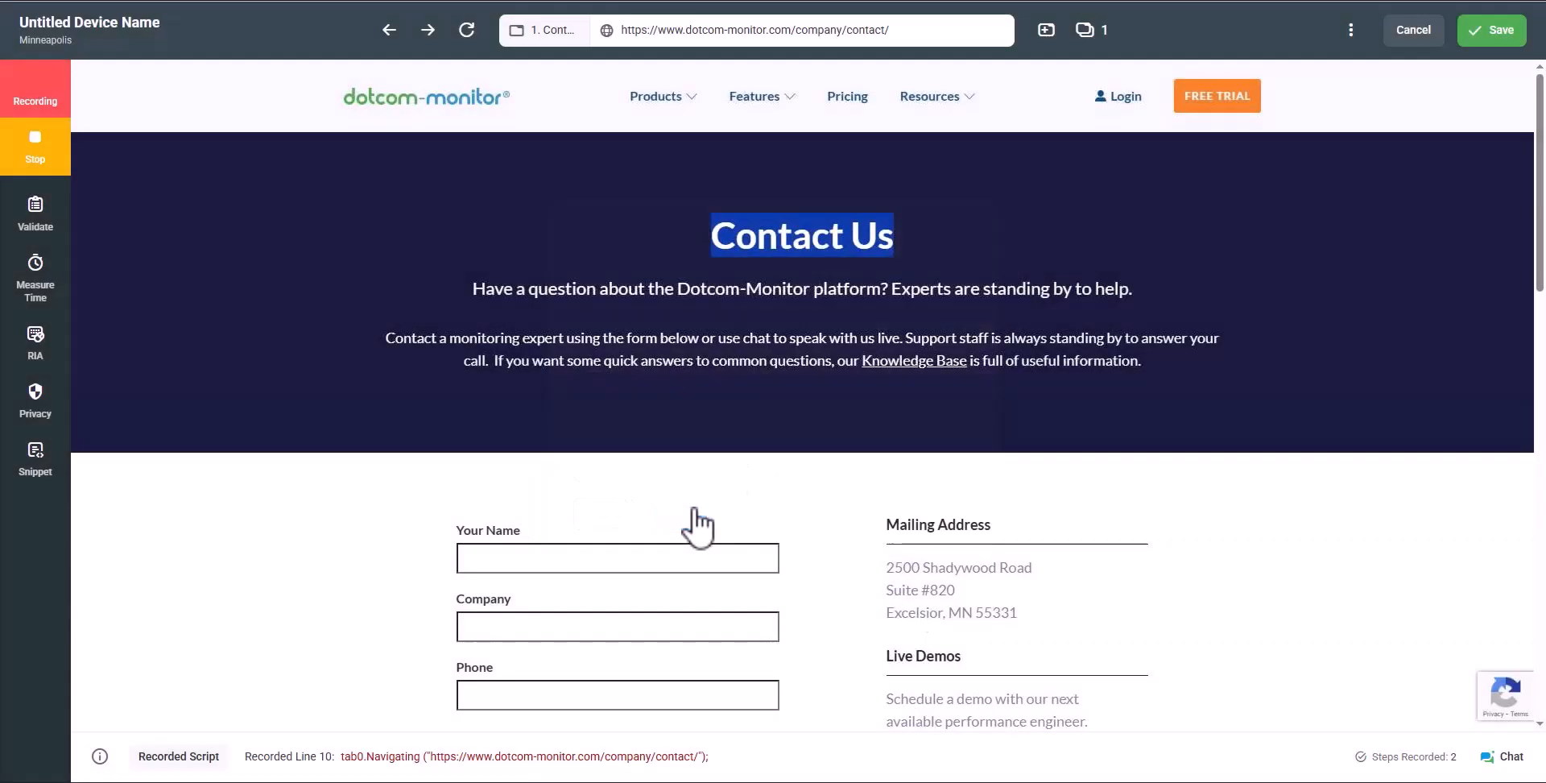
Add a keyword check for 'choose an option' on the contact form
{"action": "scroll", "coordinate": [766, 467], "scroll_direction": "down", "scroll_amount": 6}
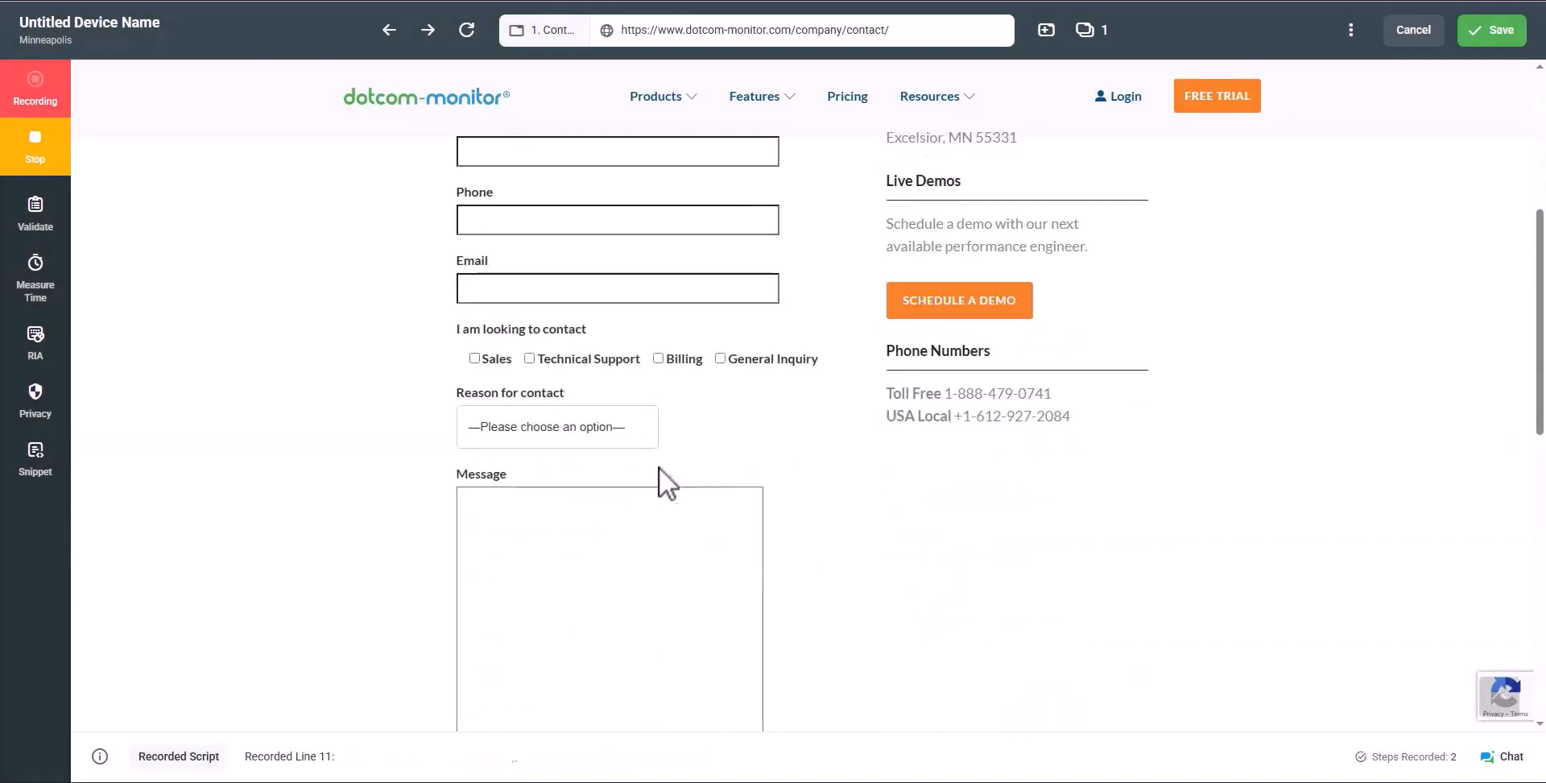
{"action": "right_click", "coordinate": [611, 468]}
{"action": "mouse_move", "coordinate": [689, 528]}
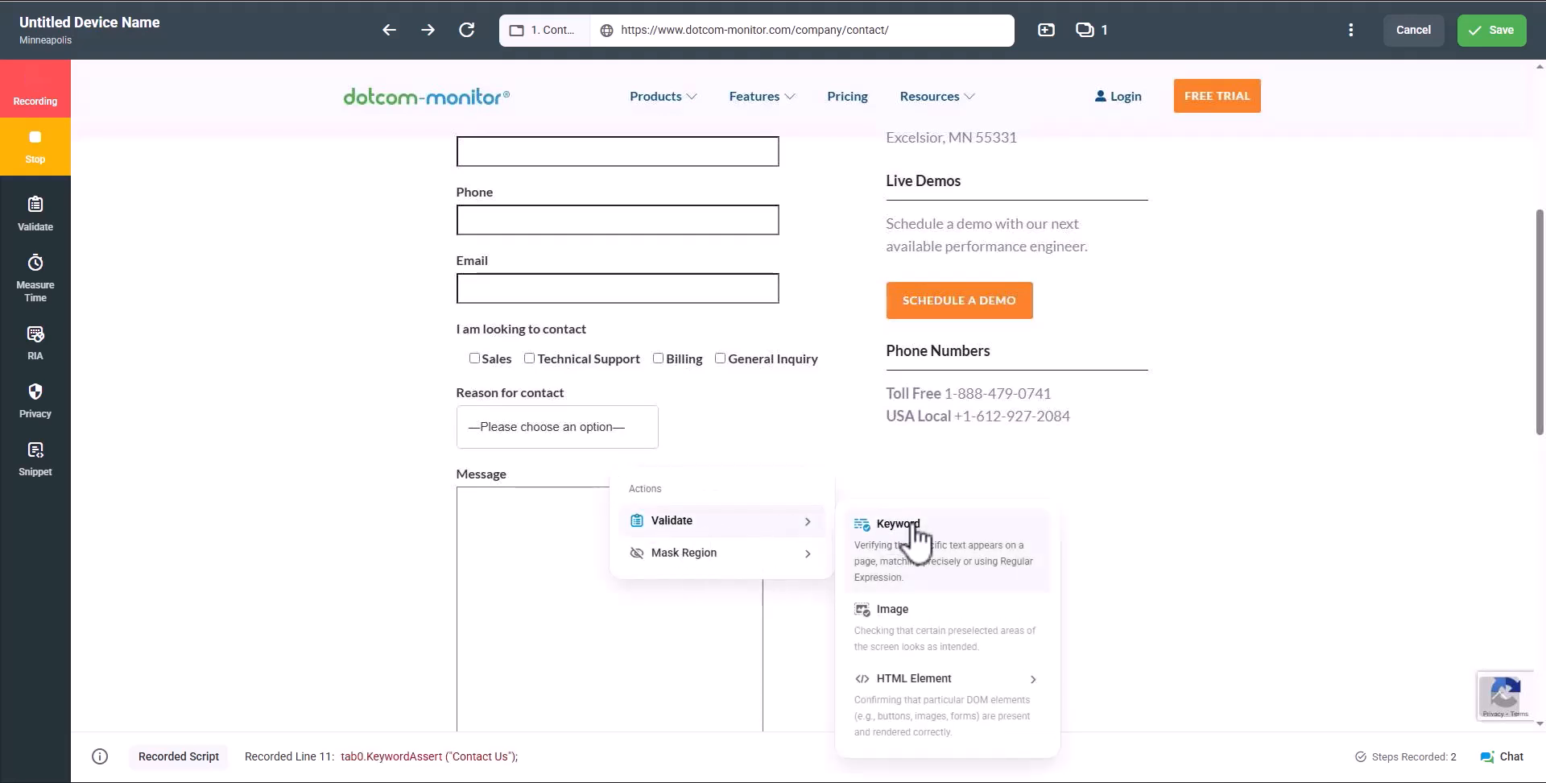
{"action": "left_click", "coordinate": [882, 525]}
{"action": "left_click_drag", "start_coordinate": [704, 418], "coordinate": [580, 420]}
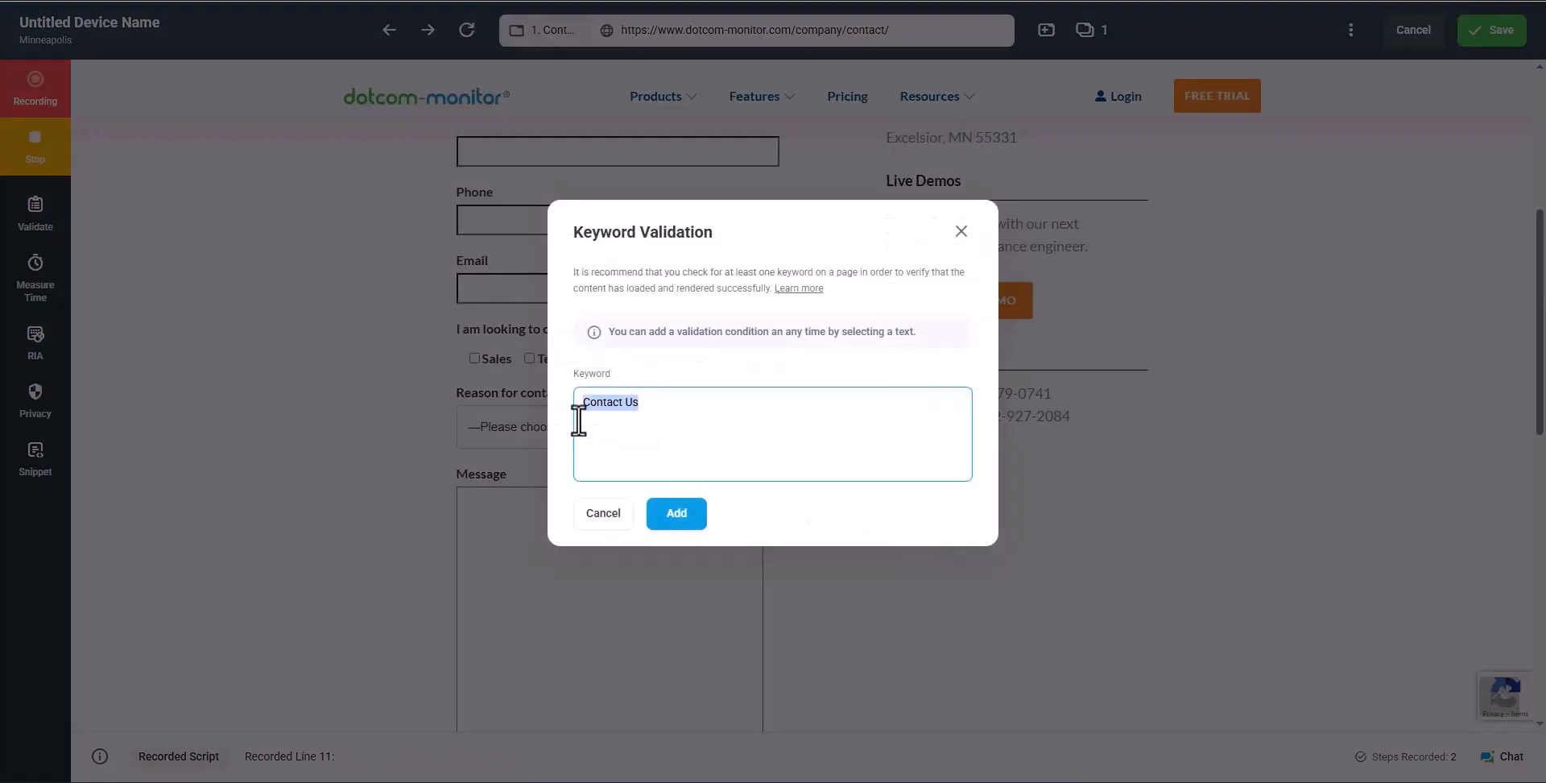
{"action": "type", "text": "choose an option"}
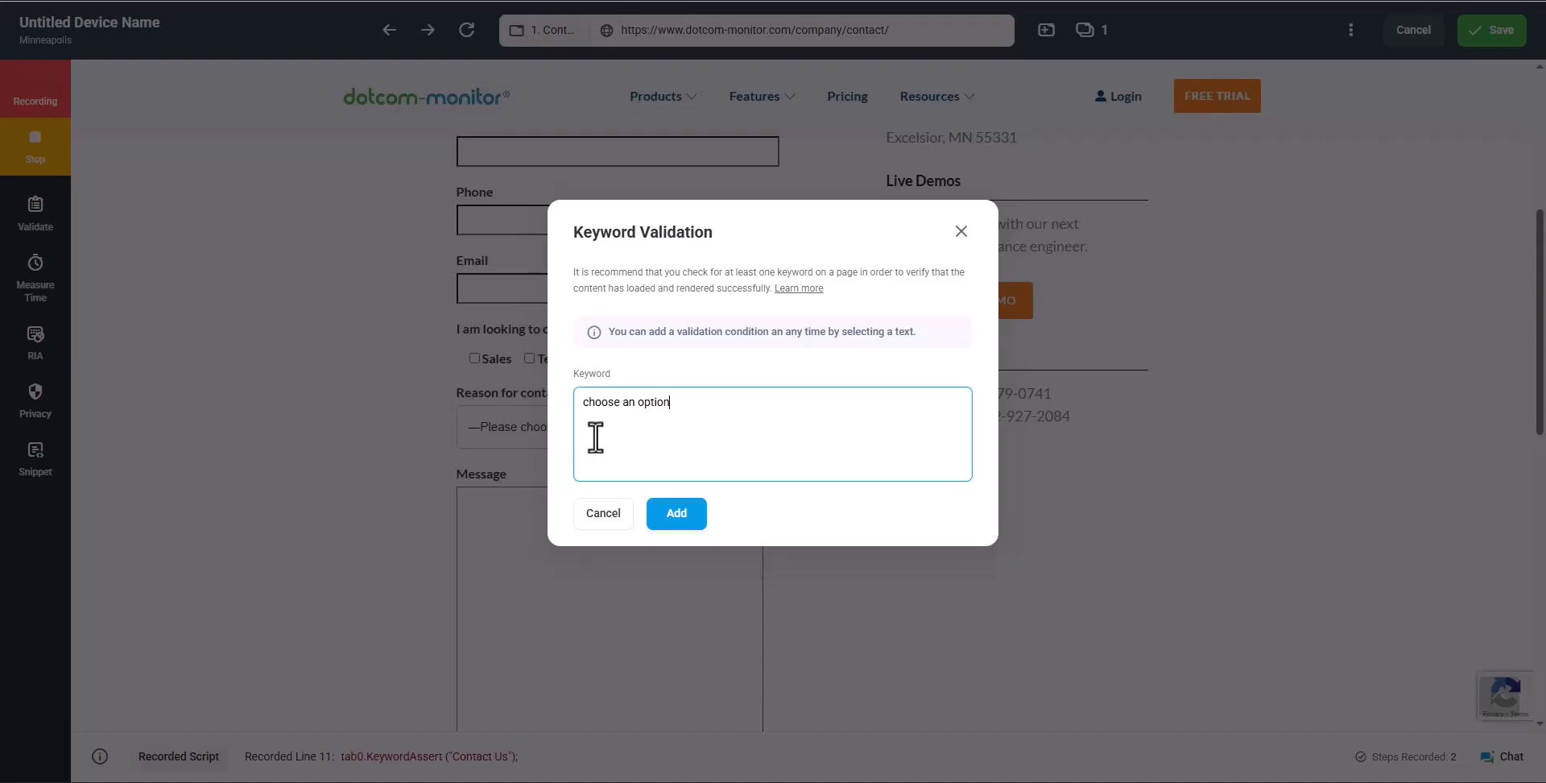
{"action": "left_click", "coordinate": [670, 518]}
Insert a Page Keyword line after line 12 and start replacing its placeholder keyword
{"action": "left_click", "coordinate": [122, 591]}
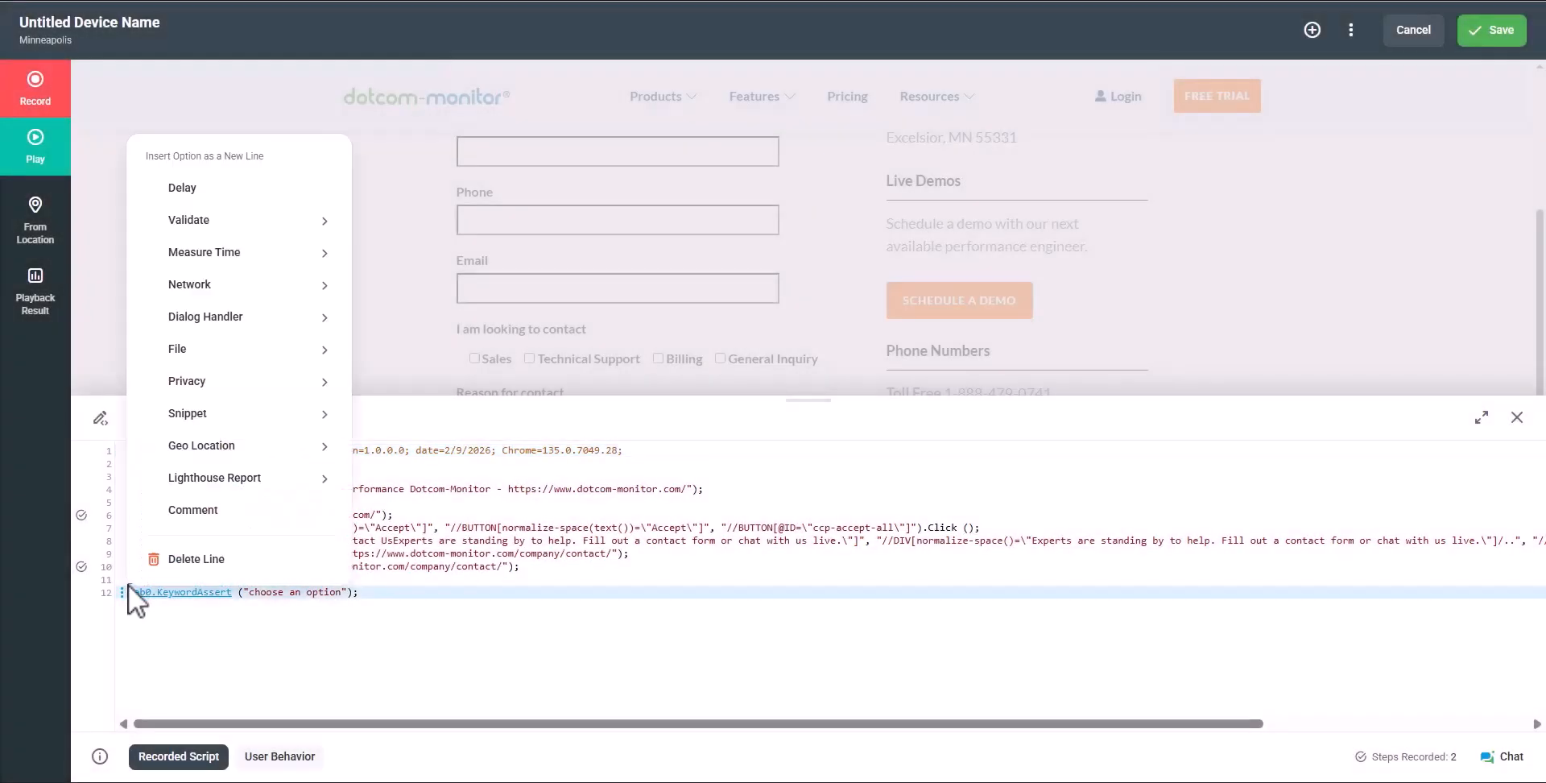
{"action": "mouse_move", "coordinate": [294, 217]}
{"action": "mouse_move", "coordinate": [544, 233]}
{"action": "left_click", "coordinate": [612, 226]}
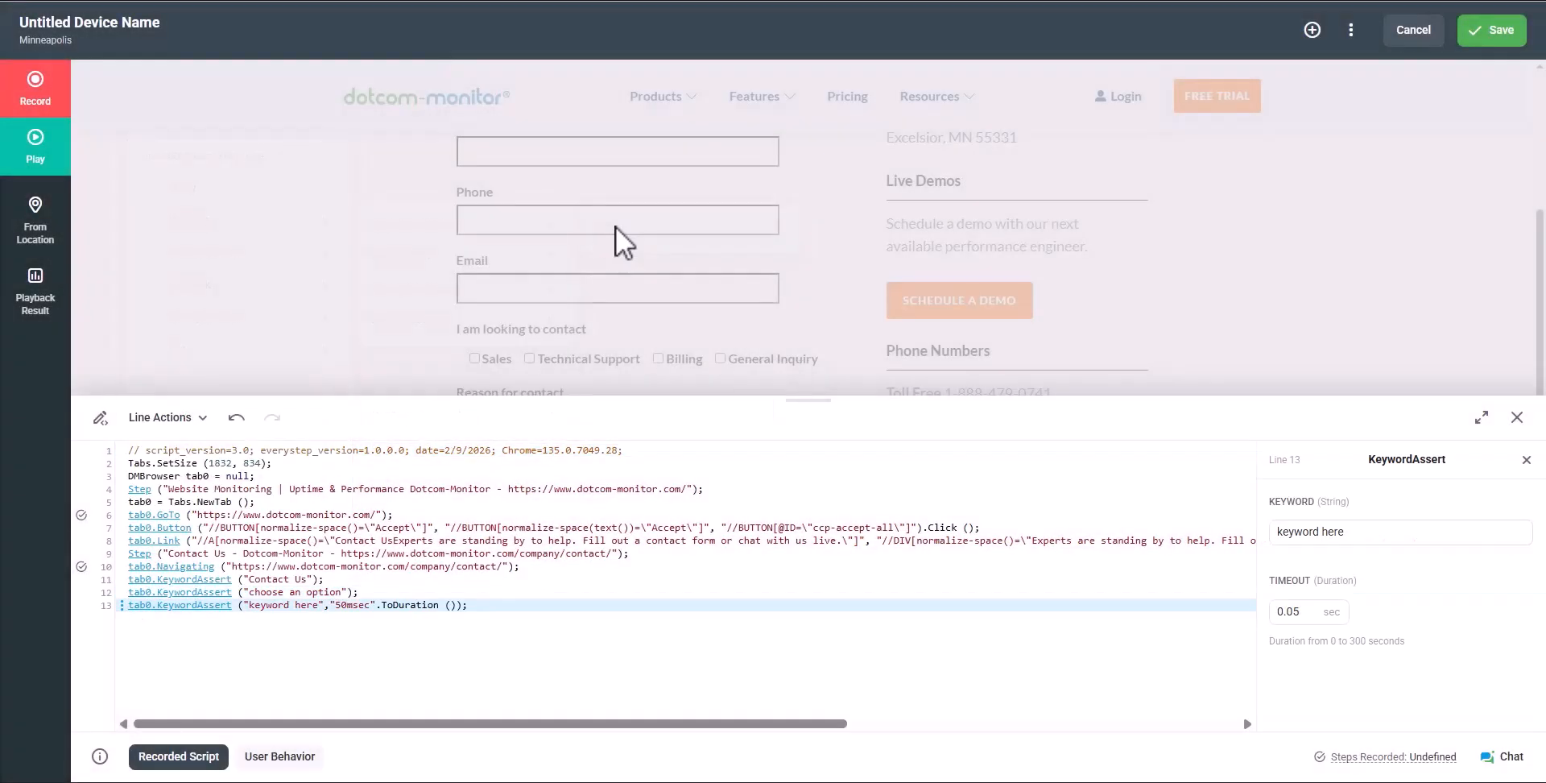
{"action": "triple_click", "coordinate": [1271, 536]}
{"action": "type", "text": "P"}
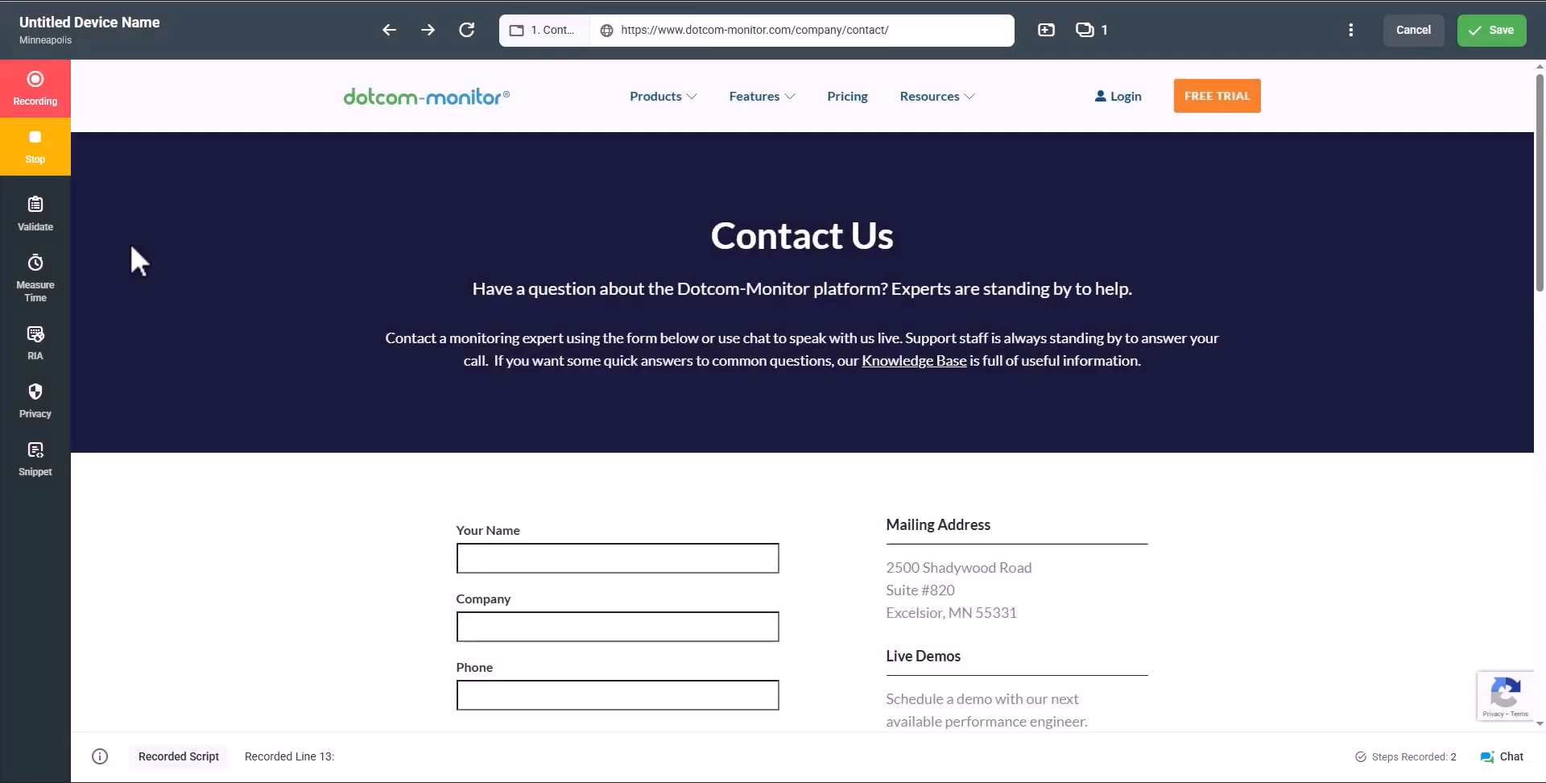
Add an image validation of the boxed dotcom-monitor logo and view its captured picture
{"action": "left_click", "coordinate": [45, 215]}
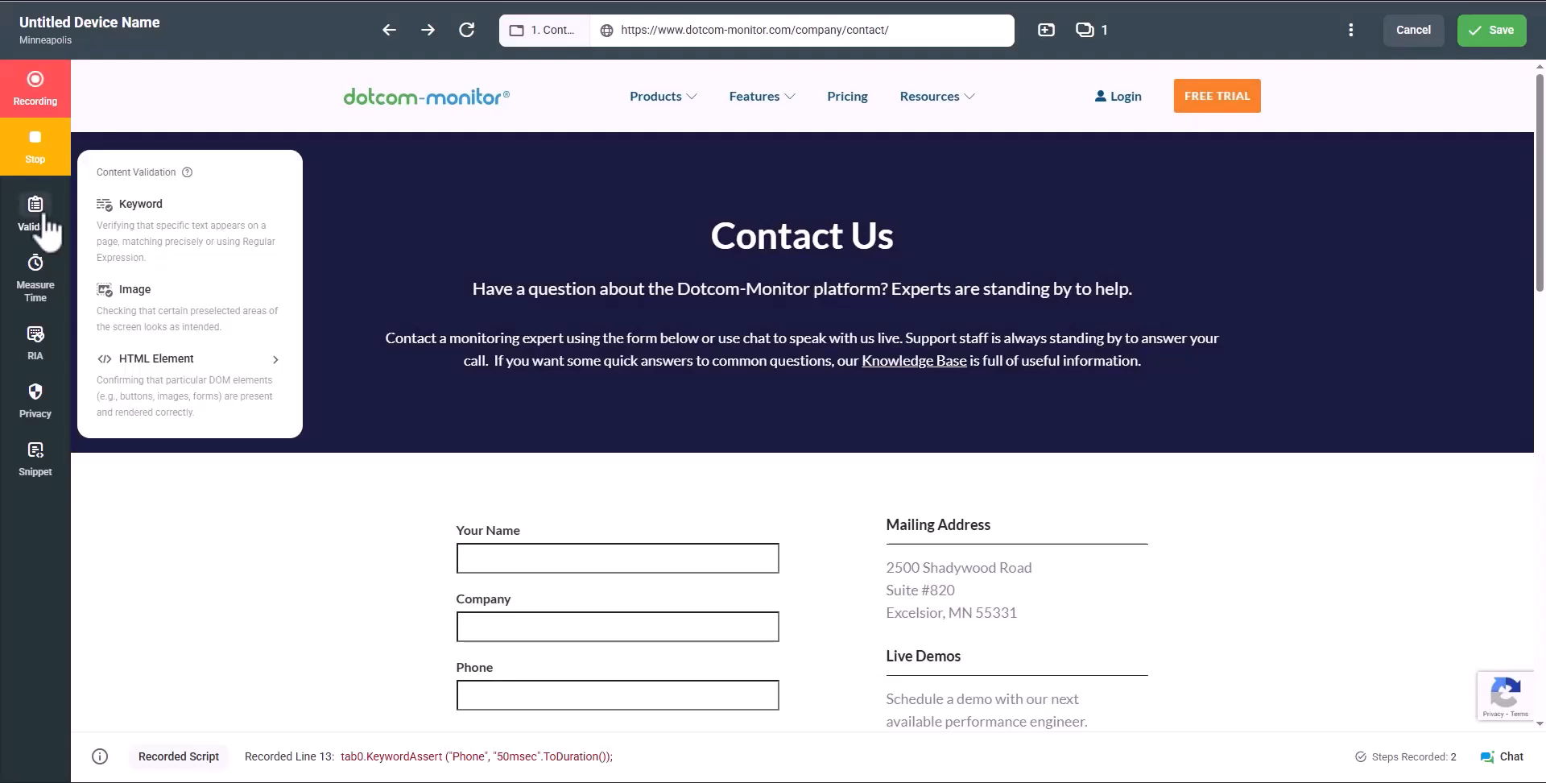
{"action": "left_click", "coordinate": [159, 309]}
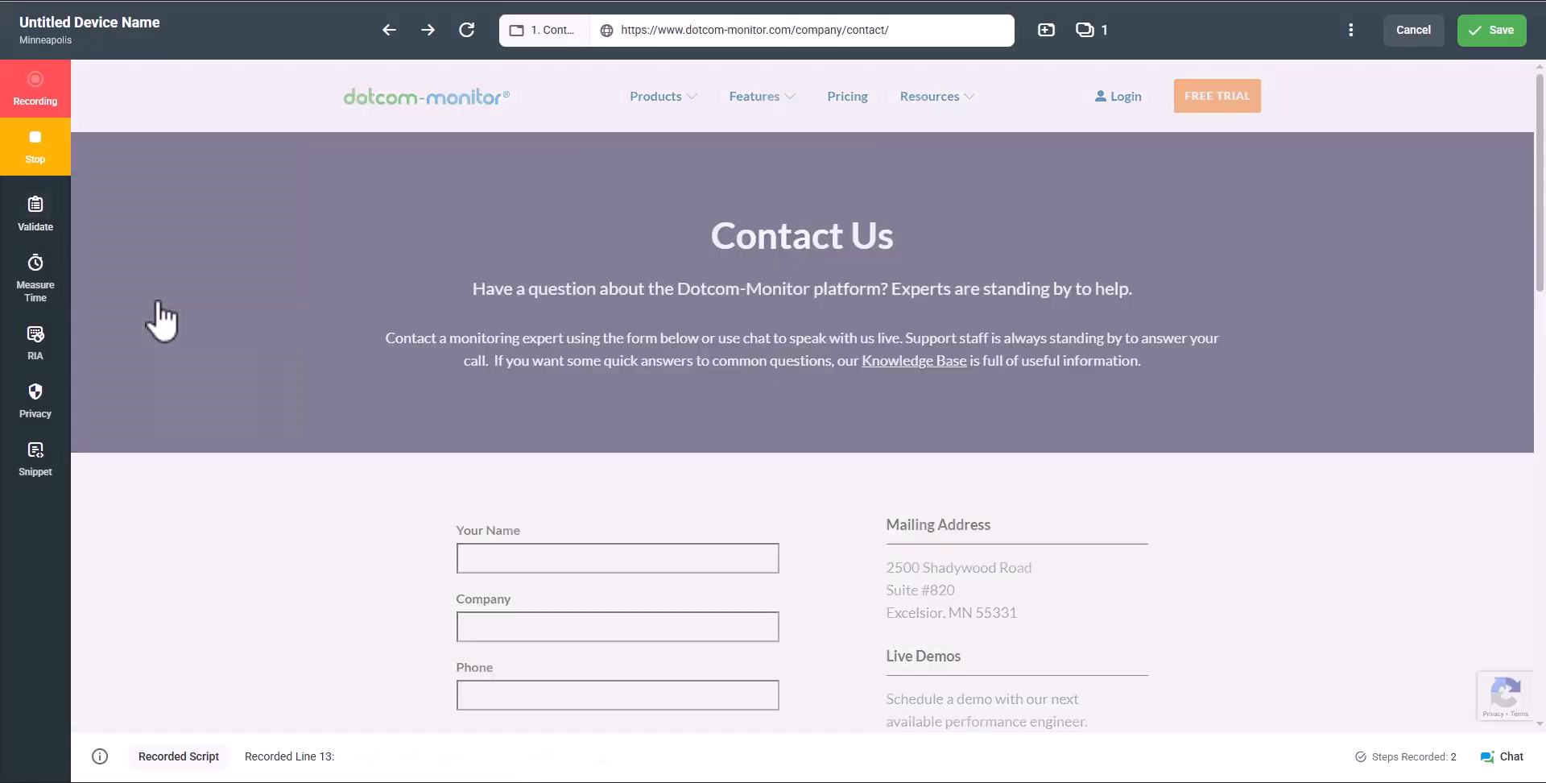
{"action": "left_click_drag", "start_coordinate": [338, 76], "coordinate": [515, 117]}
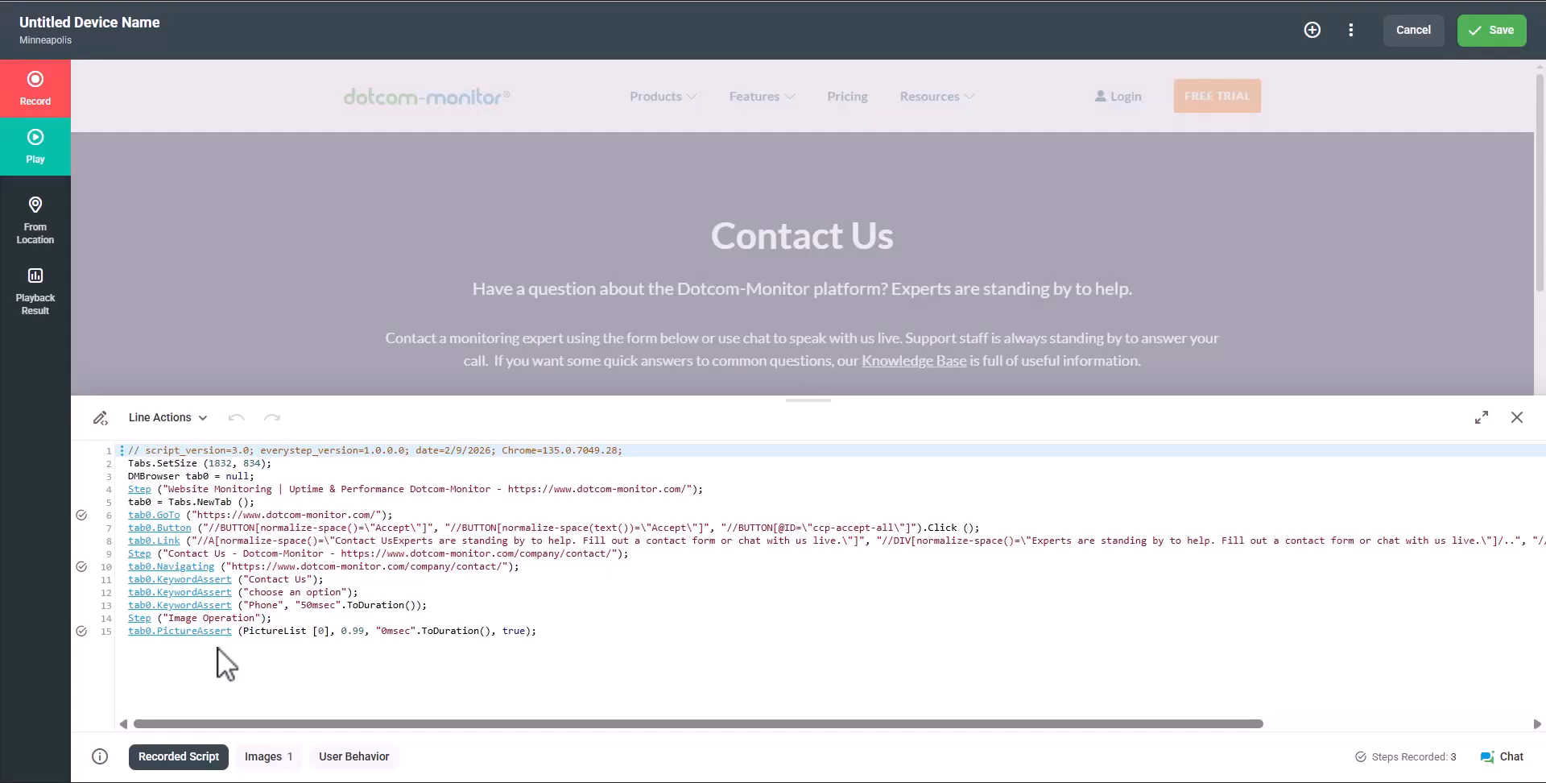
{"action": "left_click", "coordinate": [269, 757]}
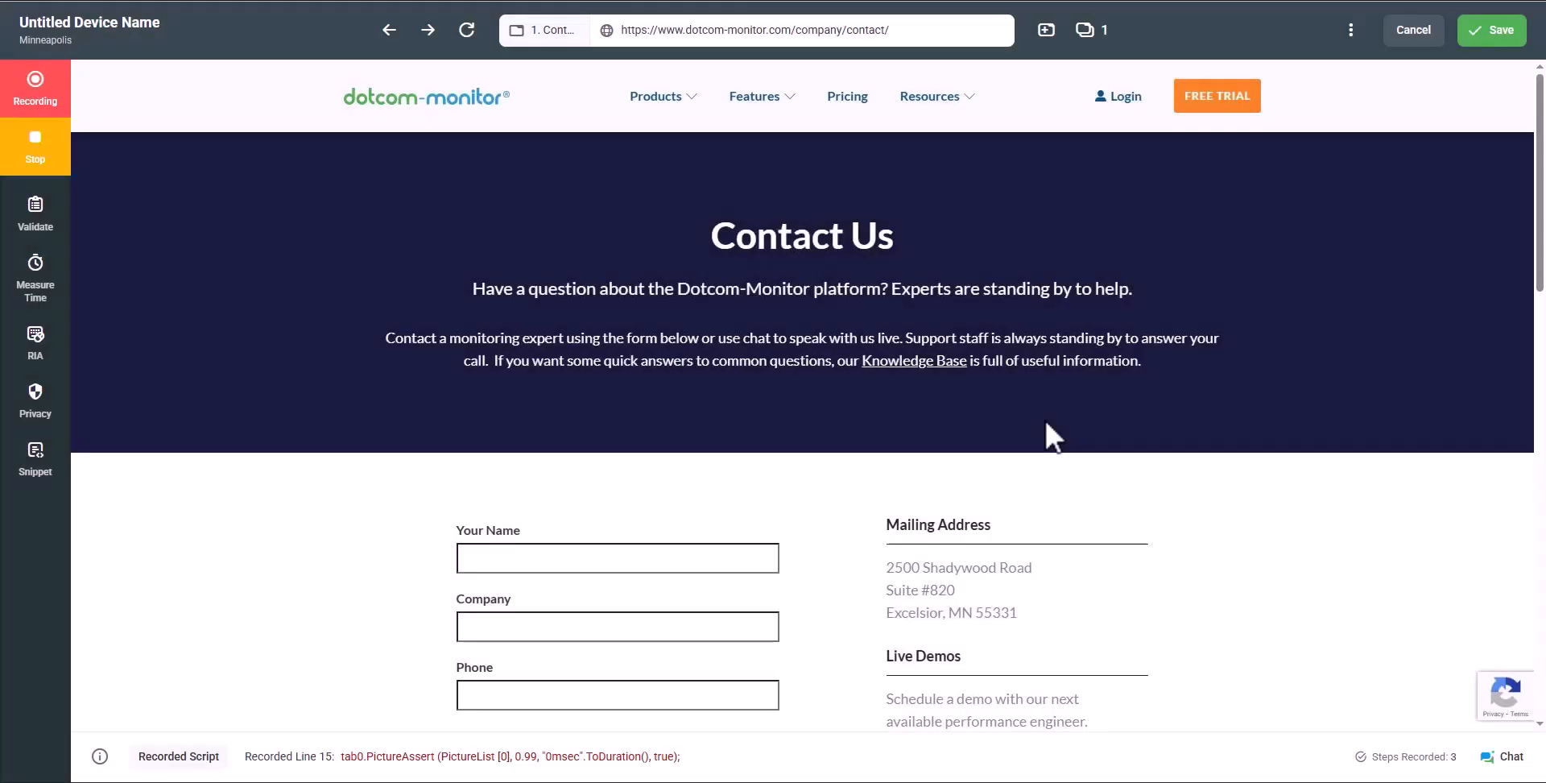
Add an HTML Element Exist check for Schedule a Demo, trying Level Up and Level Down
{"action": "scroll", "coordinate": [1045, 420], "scroll_direction": "down", "scroll_amount": 4}
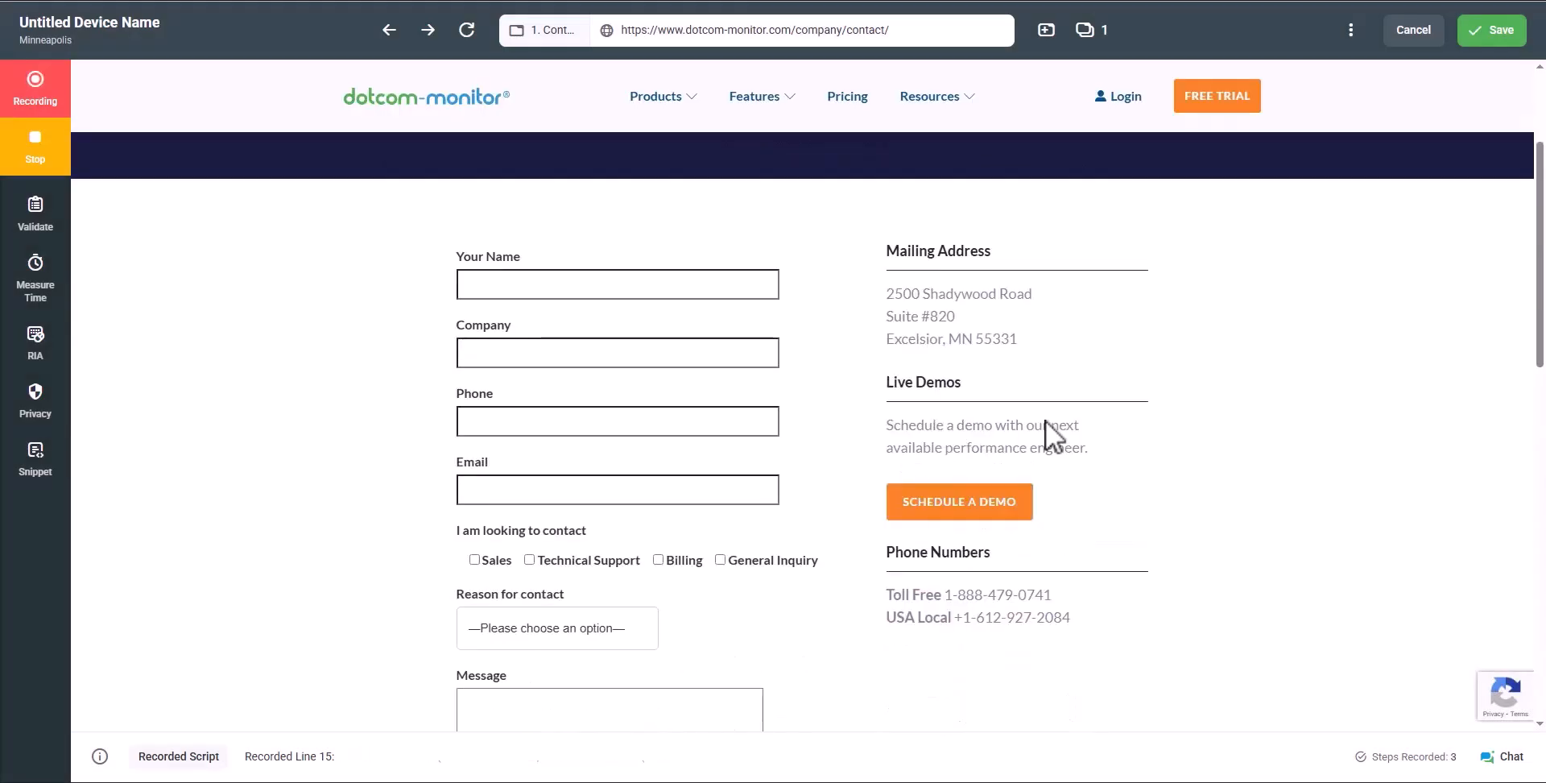
{"action": "right_click", "coordinate": [980, 508]}
{"action": "mouse_move", "coordinate": [1043, 561]}
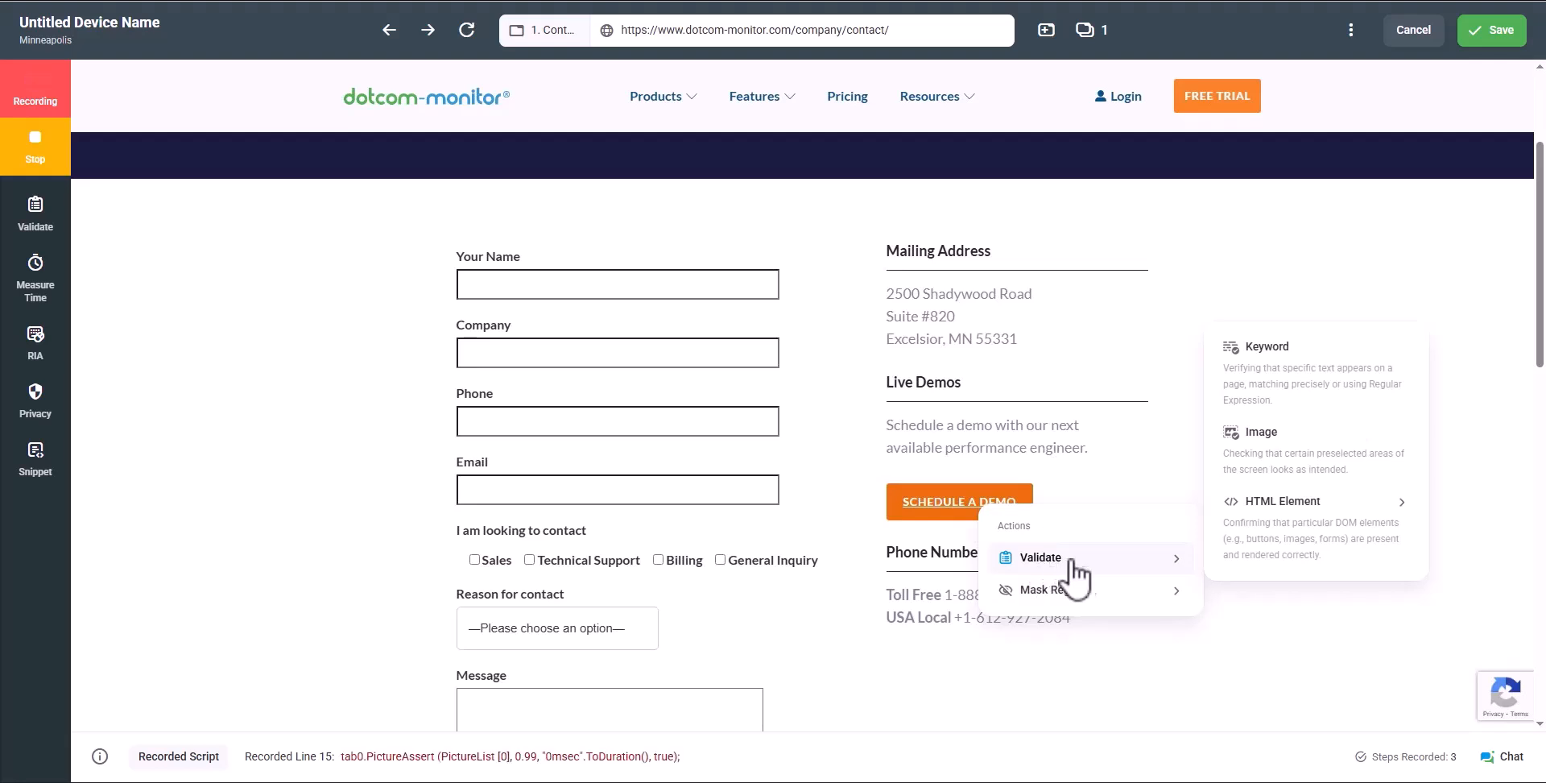
{"action": "mouse_move", "coordinate": [1258, 543]}
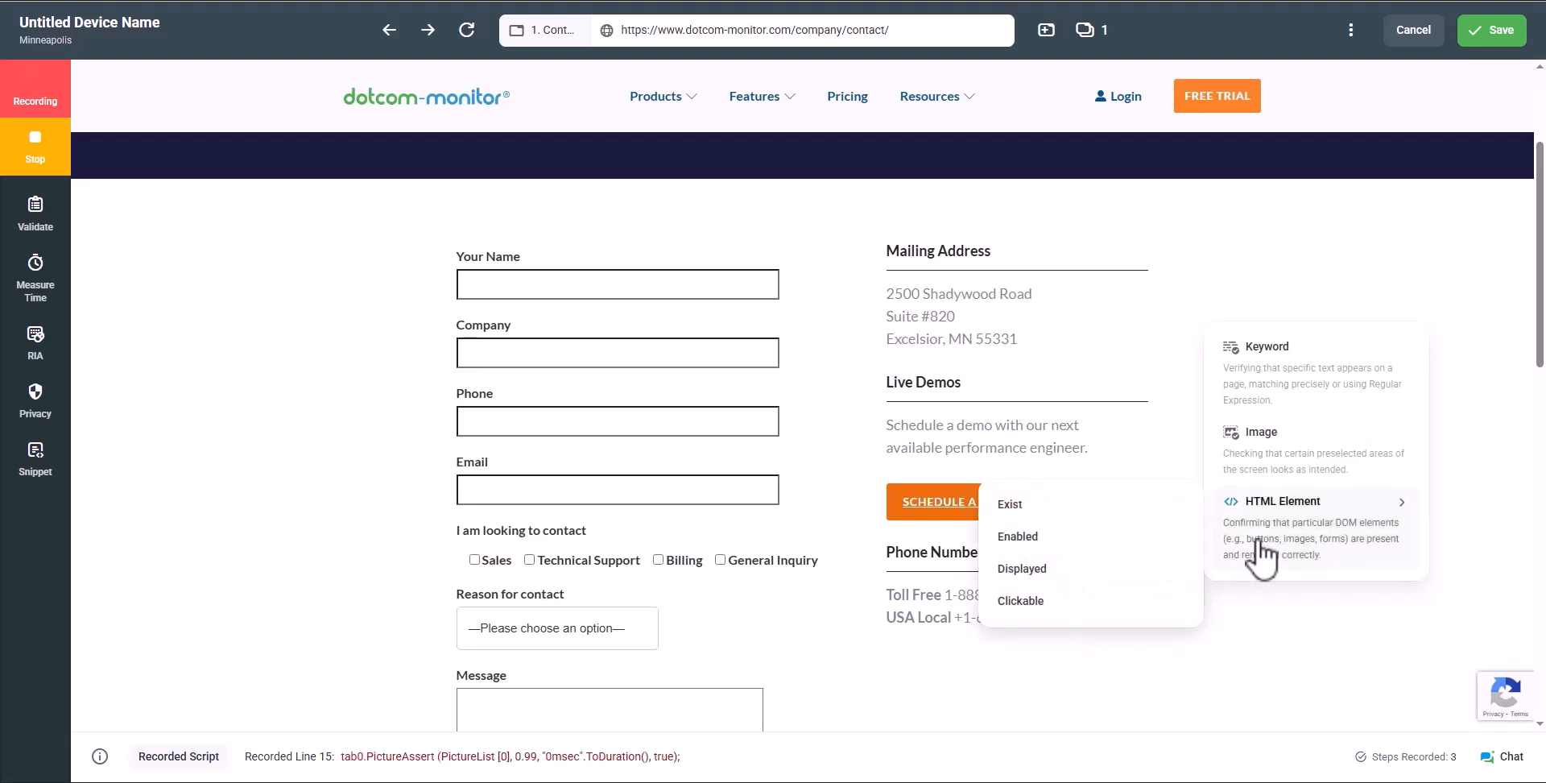
{"action": "left_click", "coordinate": [1116, 511]}
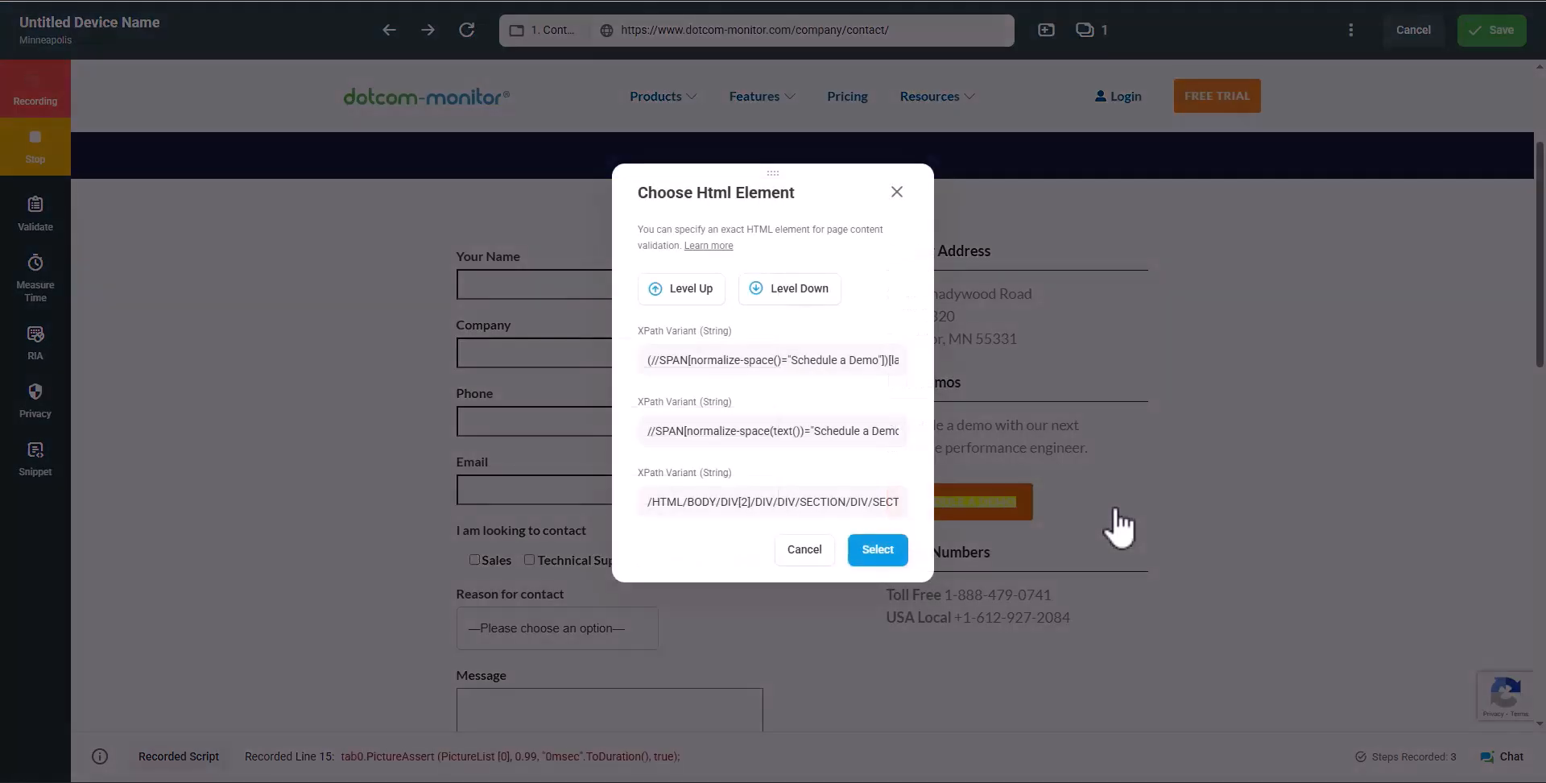
{"action": "left_click", "coordinate": [681, 294]}
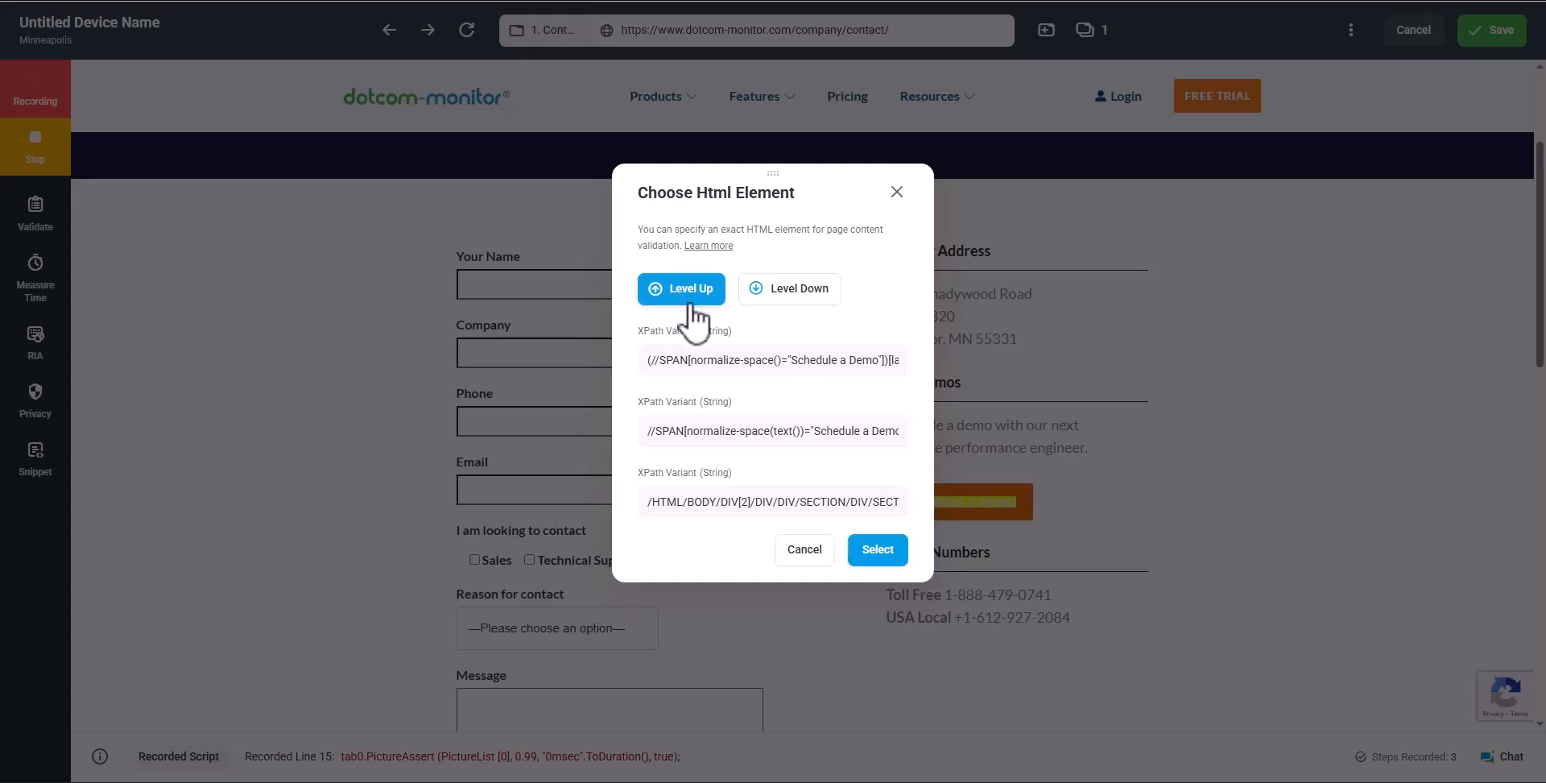
{"action": "left_click", "coordinate": [792, 292]}
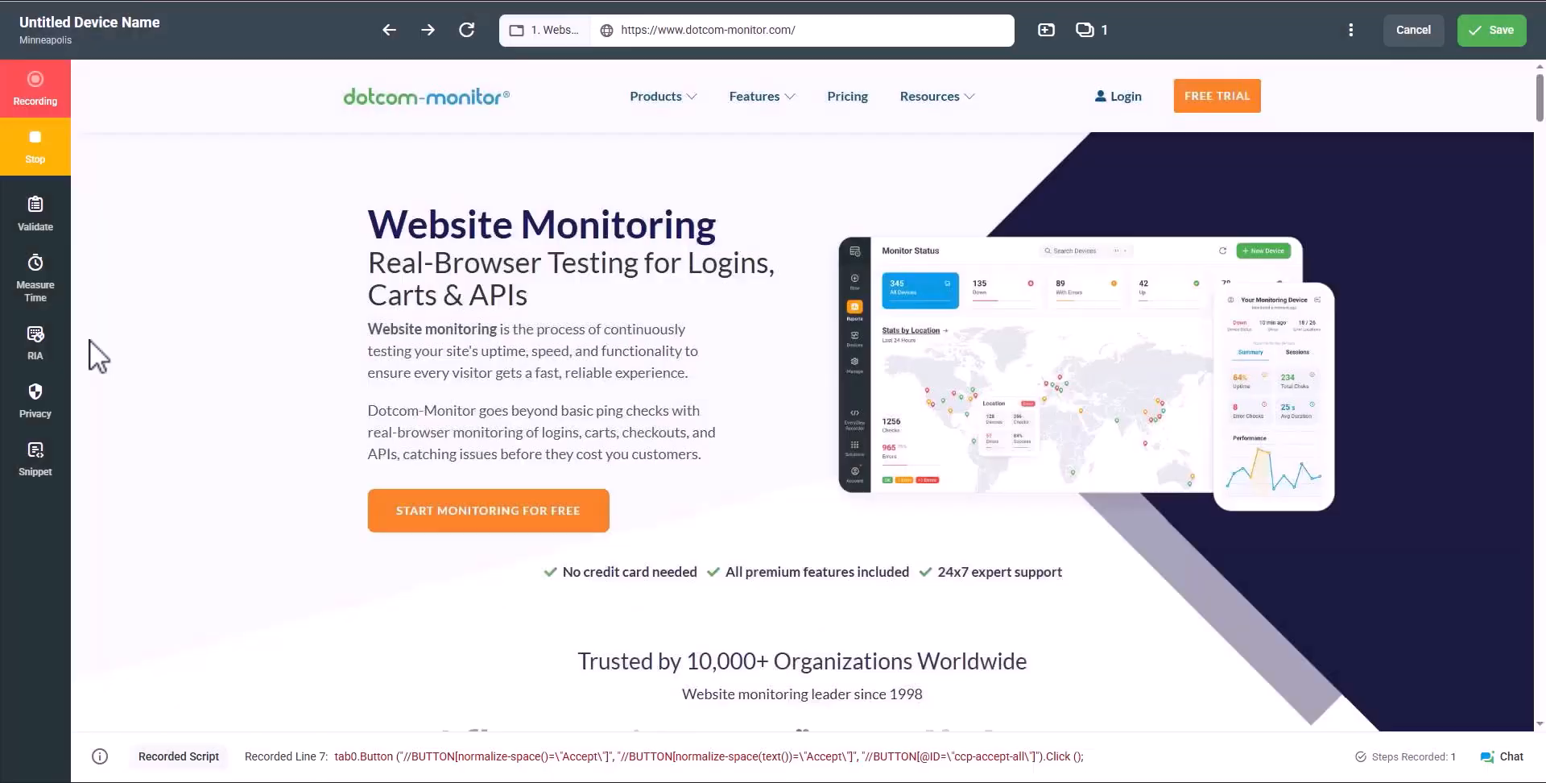
Record an image-matched logo click and Start Monitoring for Free, then stop and replay
{"action": "left_click", "coordinate": [47, 351]}
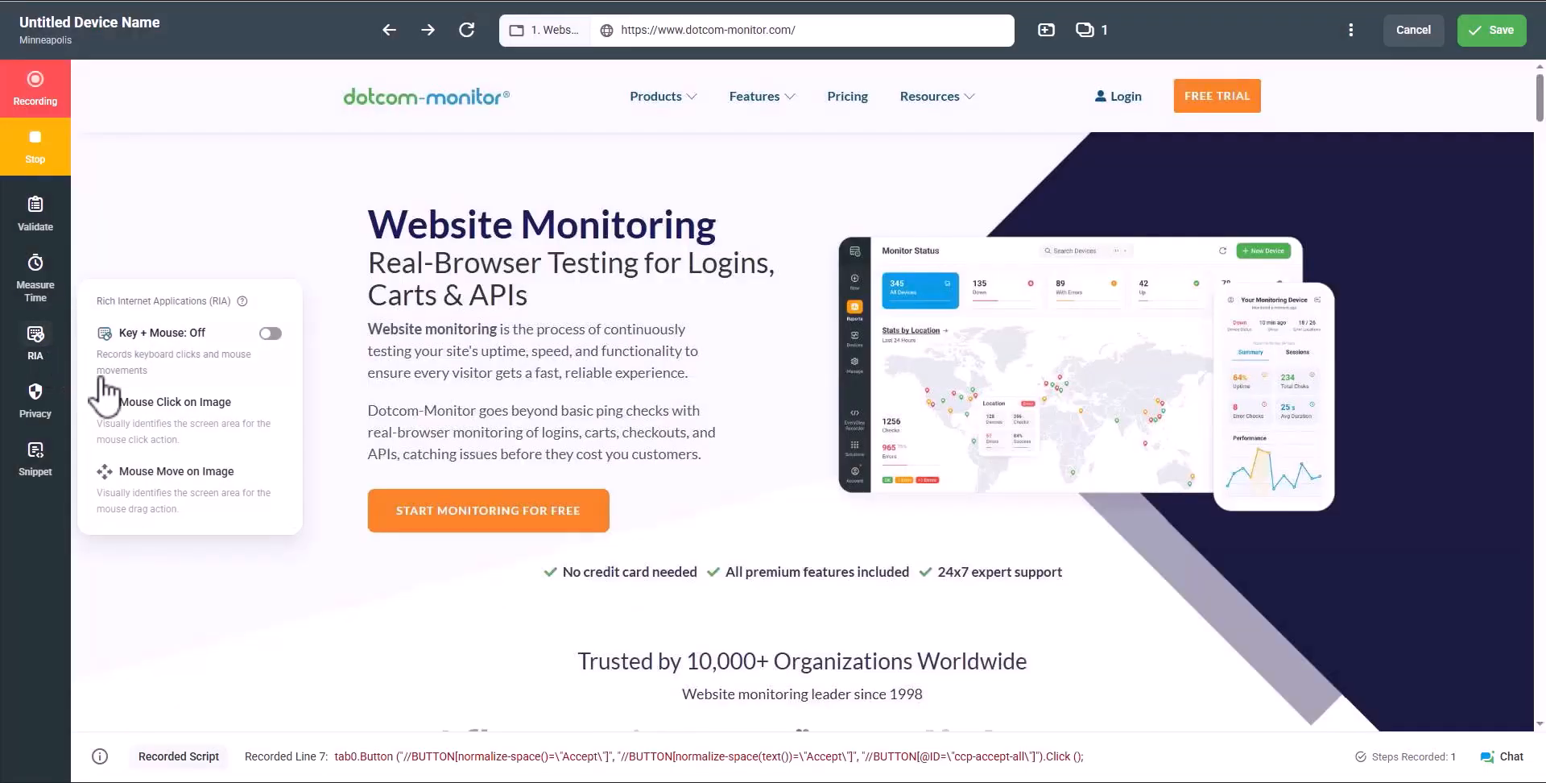
{"action": "left_click", "coordinate": [147, 435]}
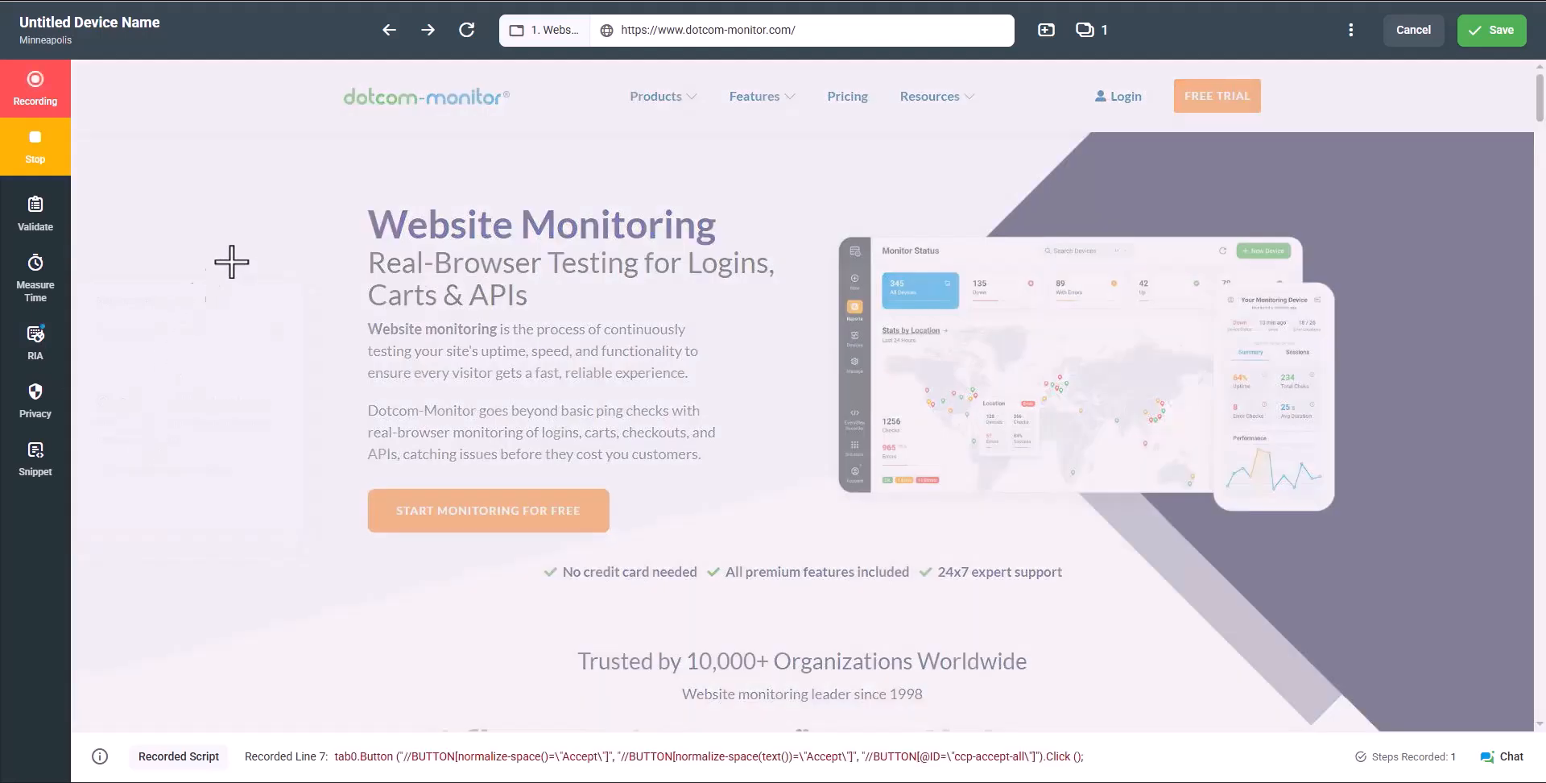
{"action": "left_click_drag", "start_coordinate": [334, 83], "coordinate": [518, 116]}
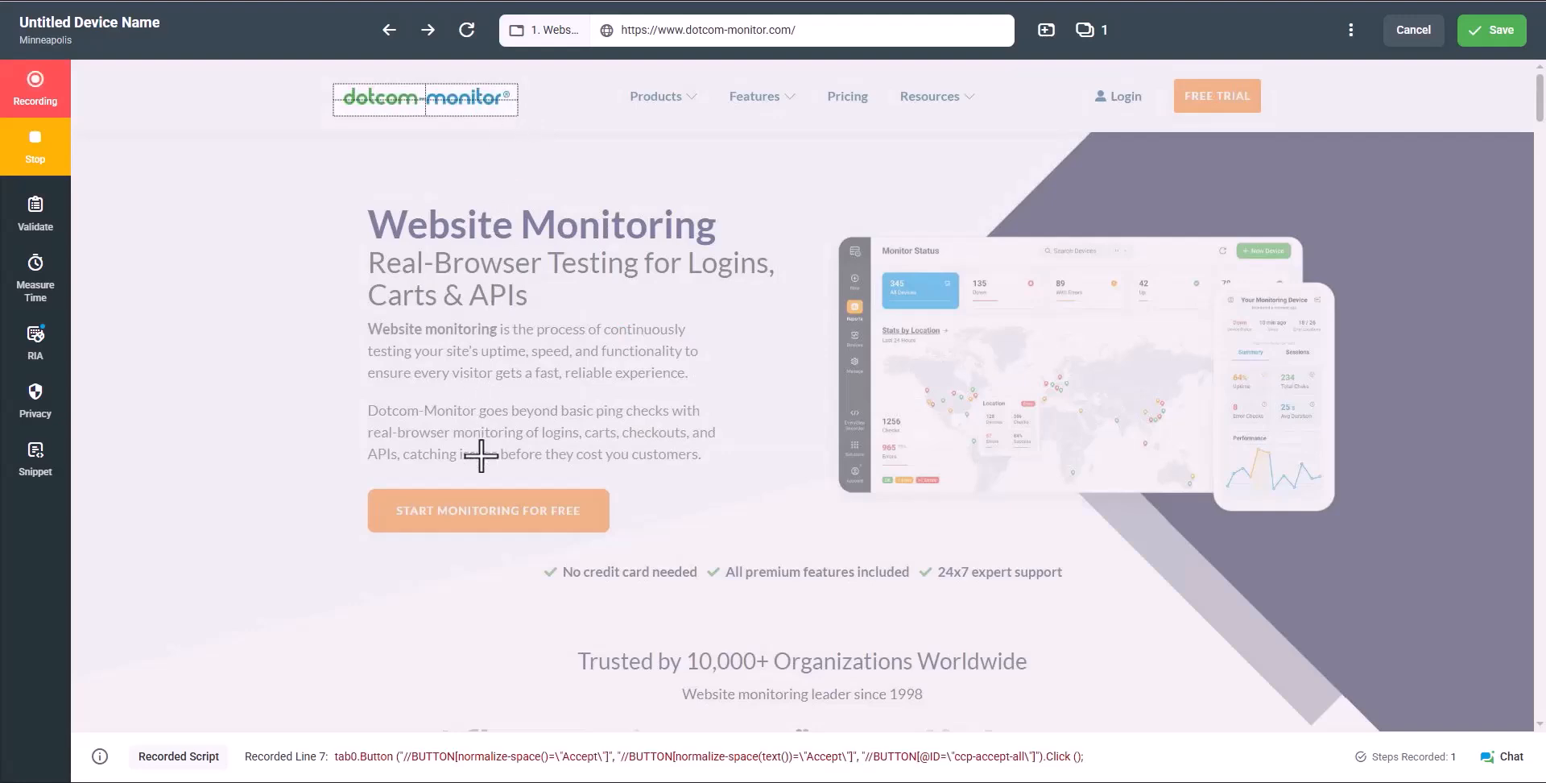
{"action": "left_click", "coordinate": [487, 517]}
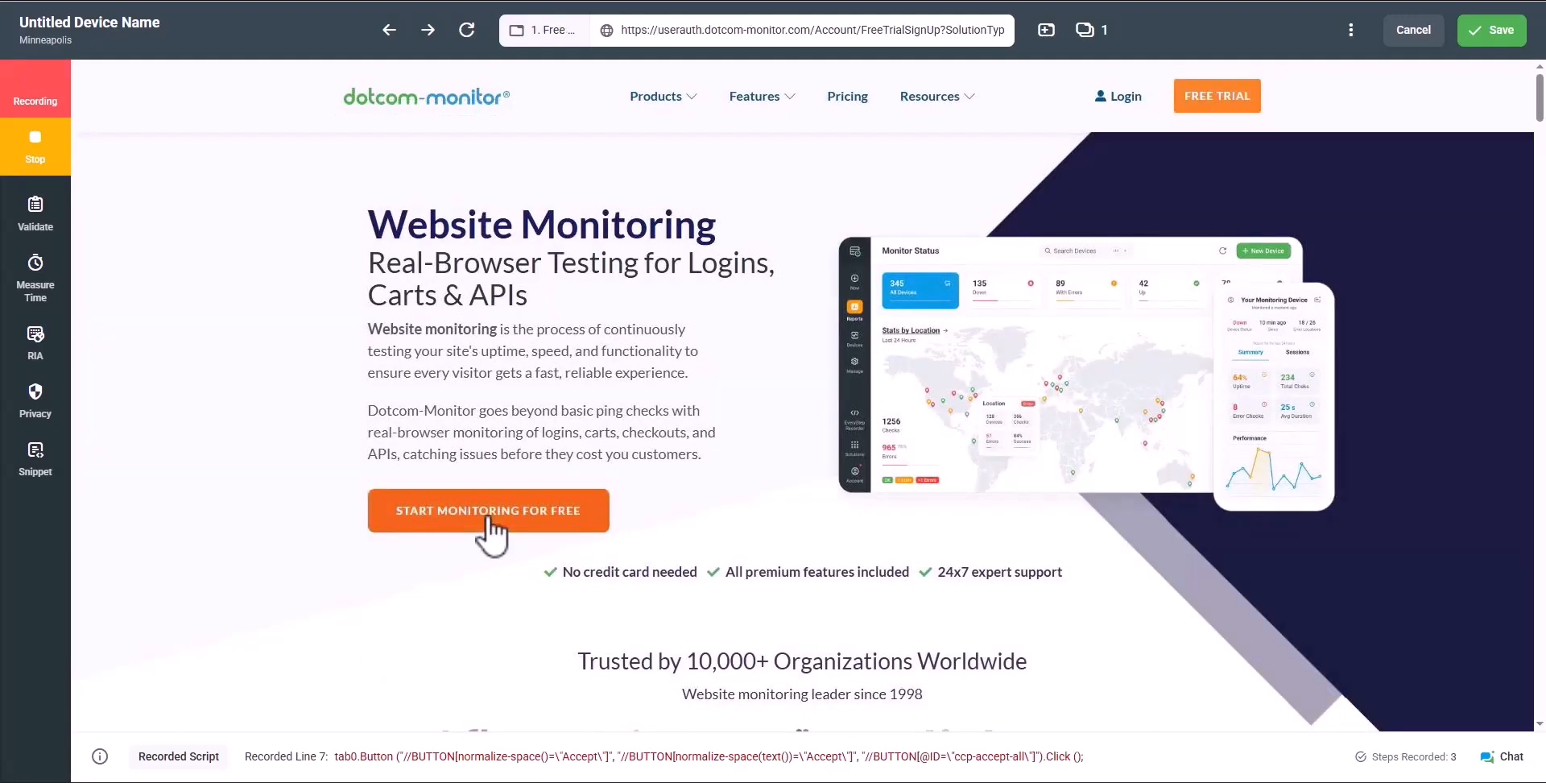
{"action": "left_click", "coordinate": [33, 157]}
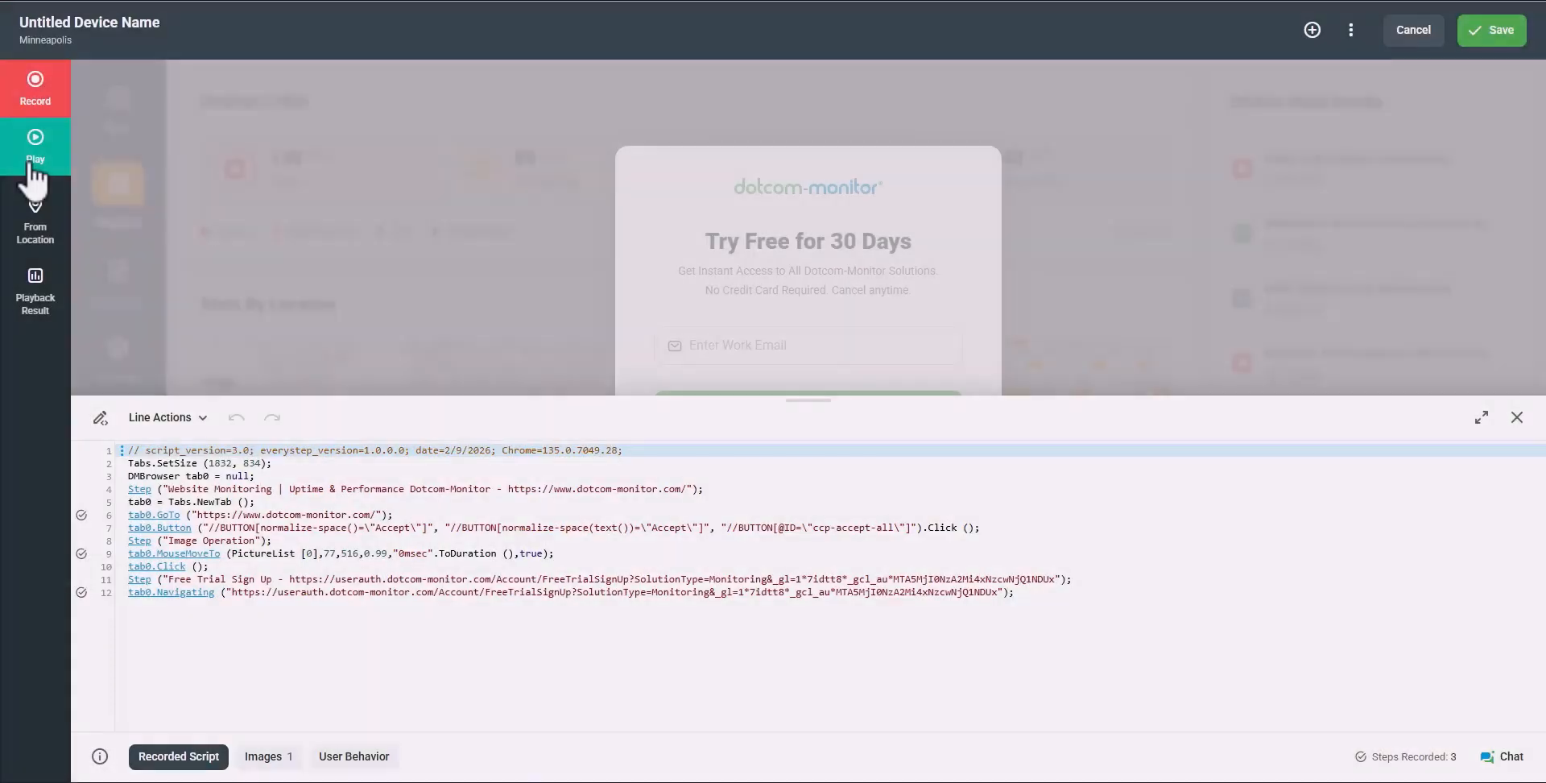
{"action": "left_click", "coordinate": [32, 161]}
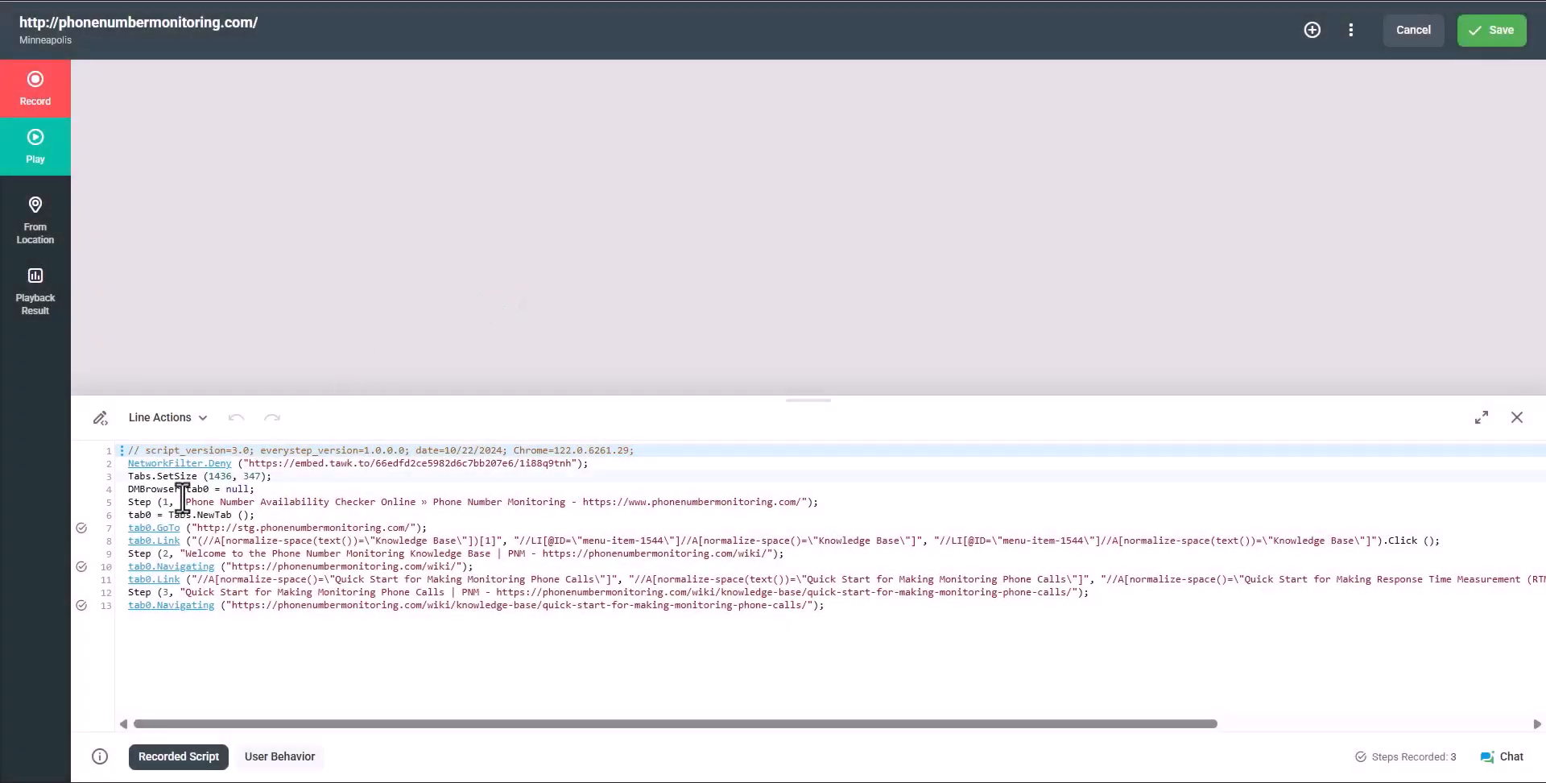
Remove 'stg.' from line 7's GoTo target URL and update the script
{"action": "left_click", "coordinate": [158, 527]}
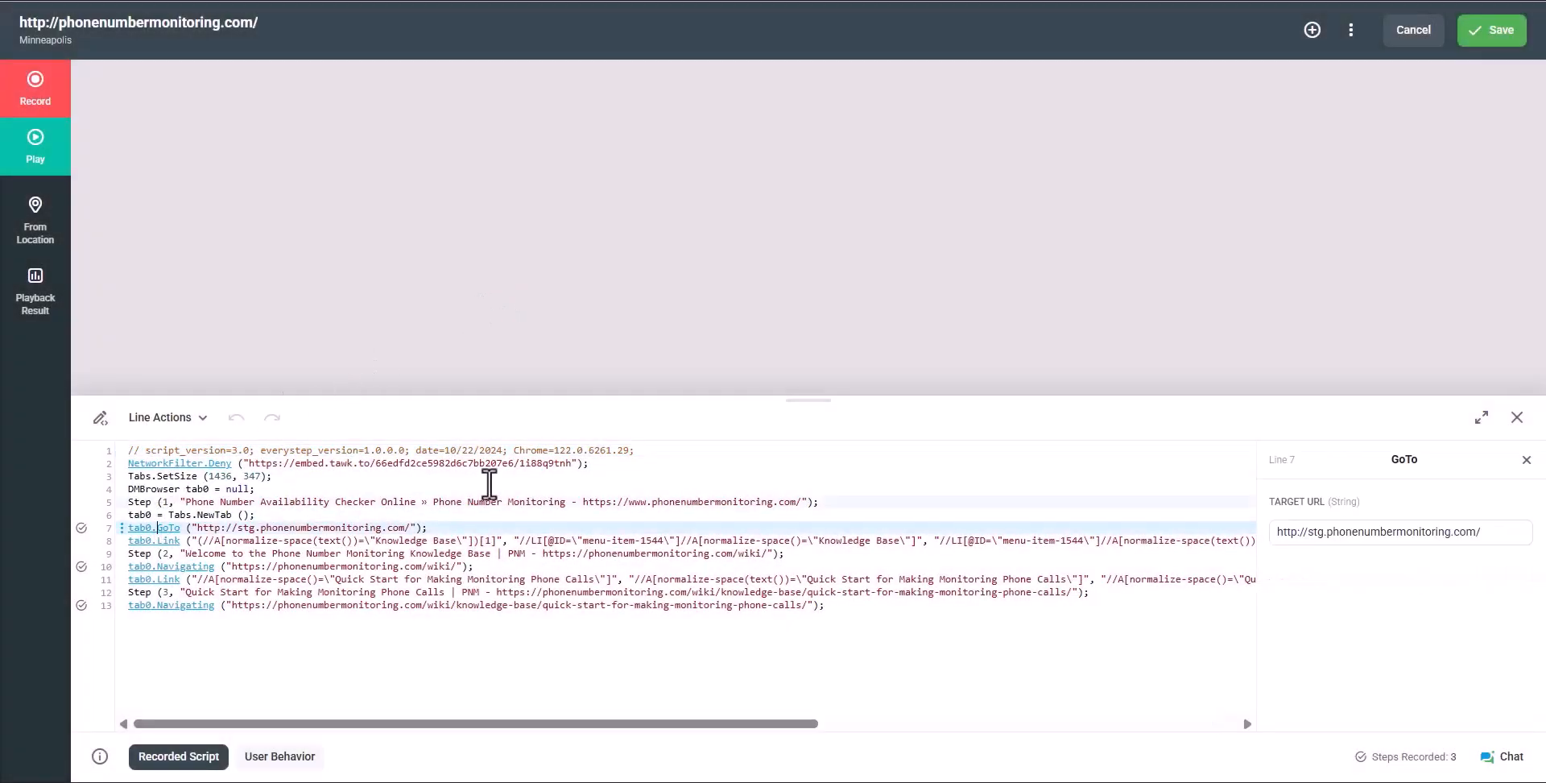
{"action": "left_click", "coordinate": [1329, 532]}
{"action": "key", "text": "BackSpace"}
{"action": "key", "text": "BackSpace"}
{"action": "key", "text": "BackSpace"}
{"action": "key", "text": "BackSpace"}
{"action": "left_click", "coordinate": [1345, 713]}
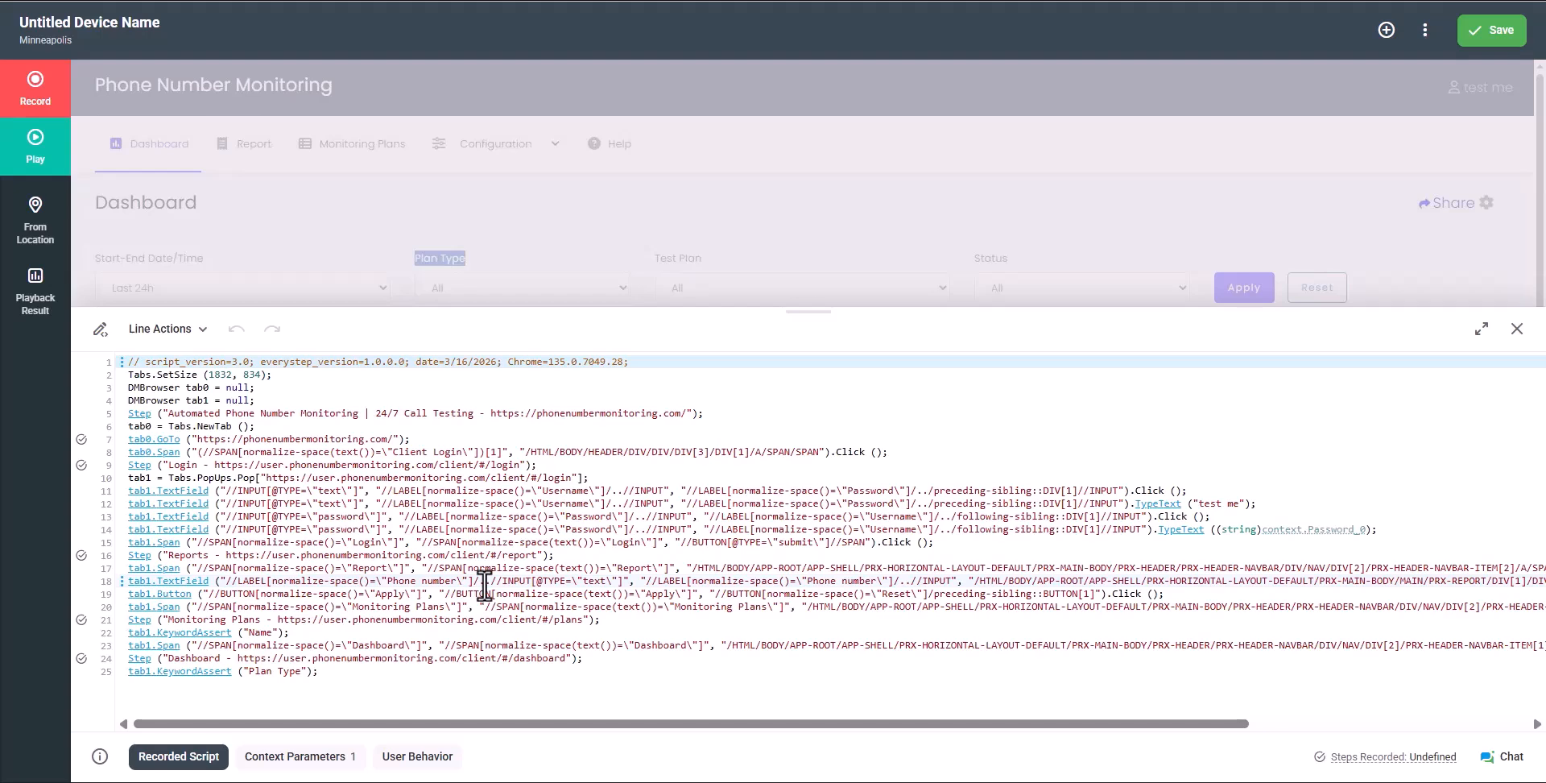
{"action": "left_click_drag", "start_coordinate": [579, 723], "coordinate": [999, 755]}
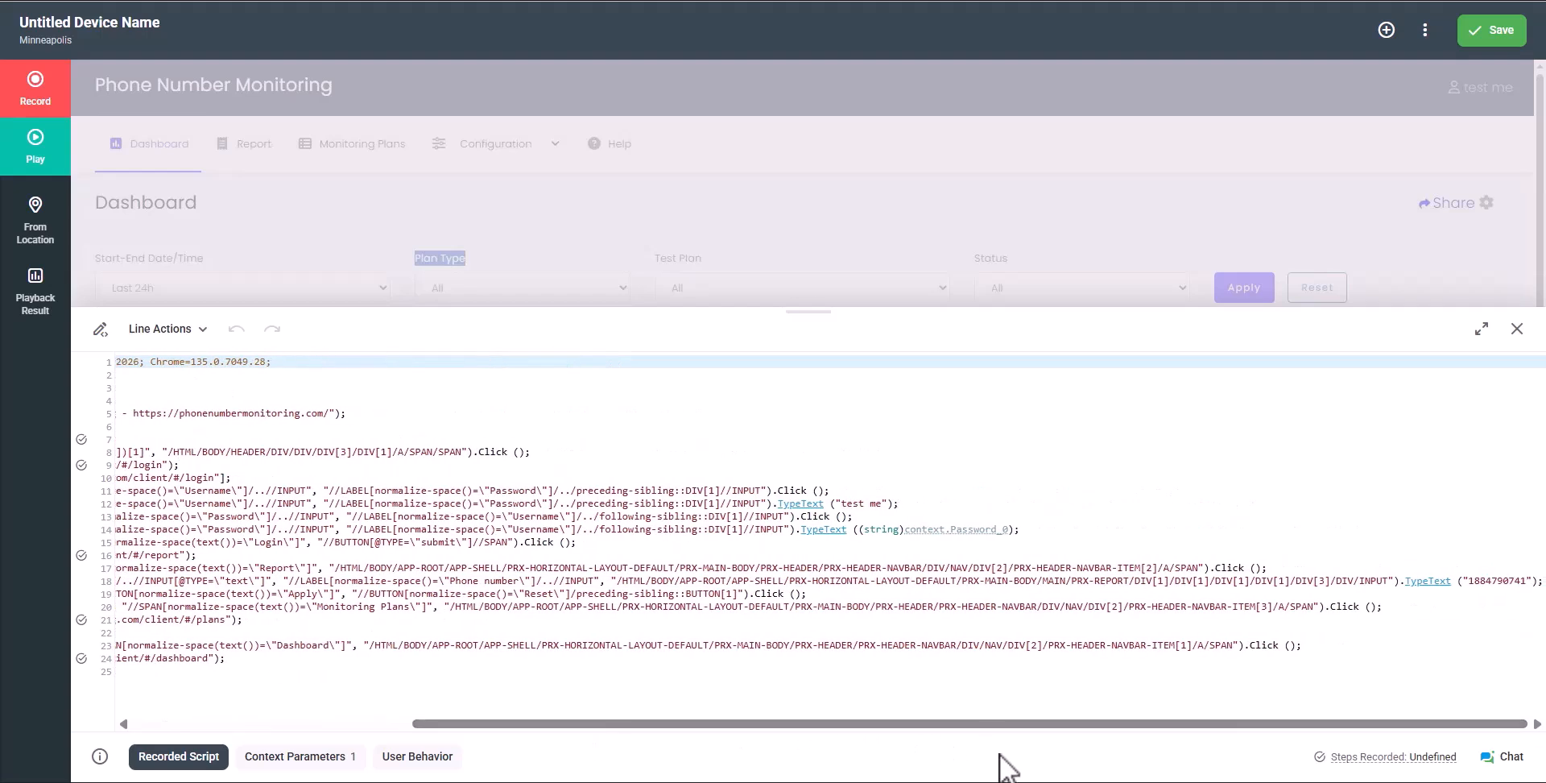
Convert line 18's typed phone number into a context parameter named Phone and update the script
{"action": "left_click", "coordinate": [1438, 583]}
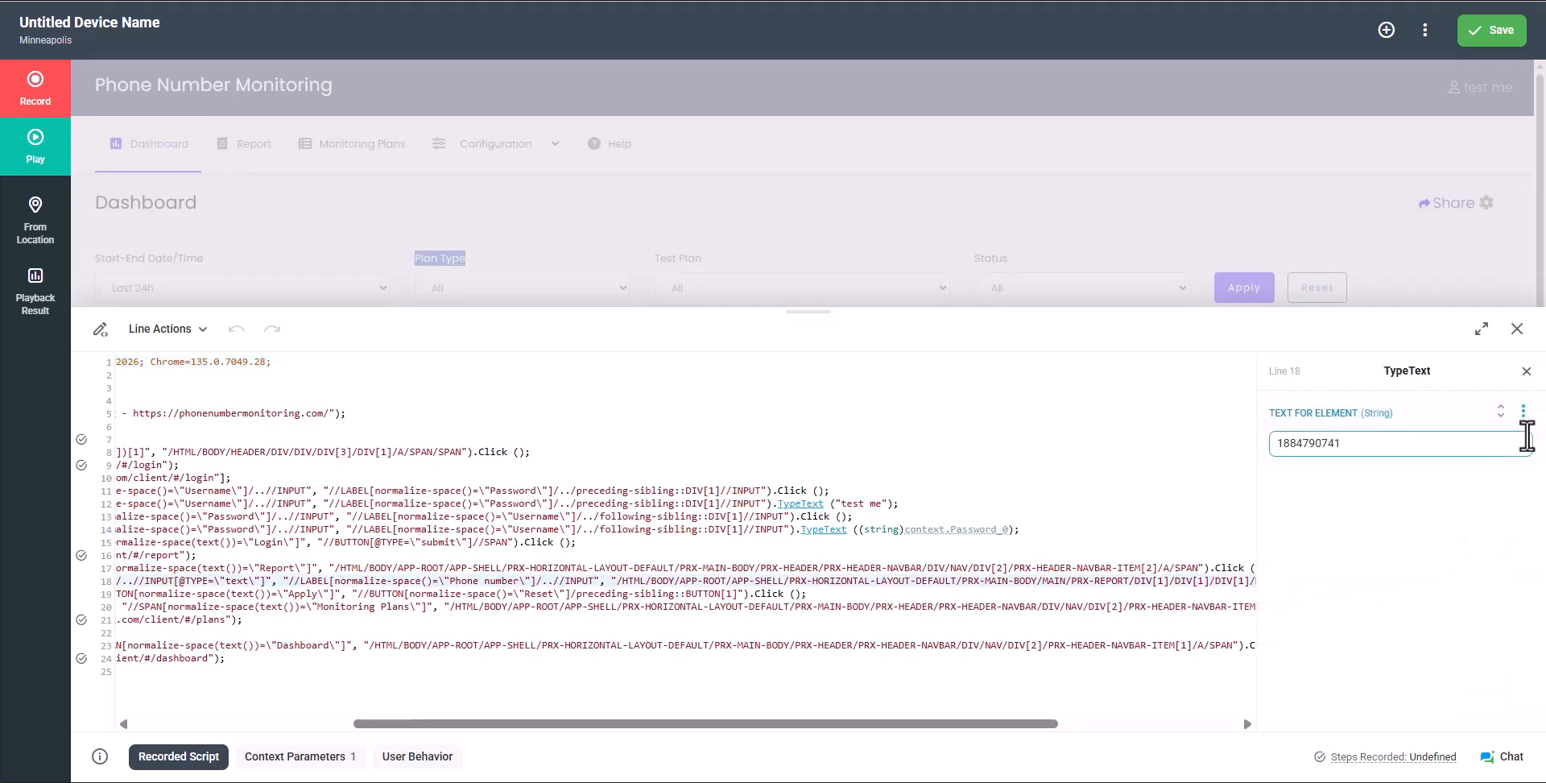
{"action": "left_click", "coordinate": [1522, 411]}
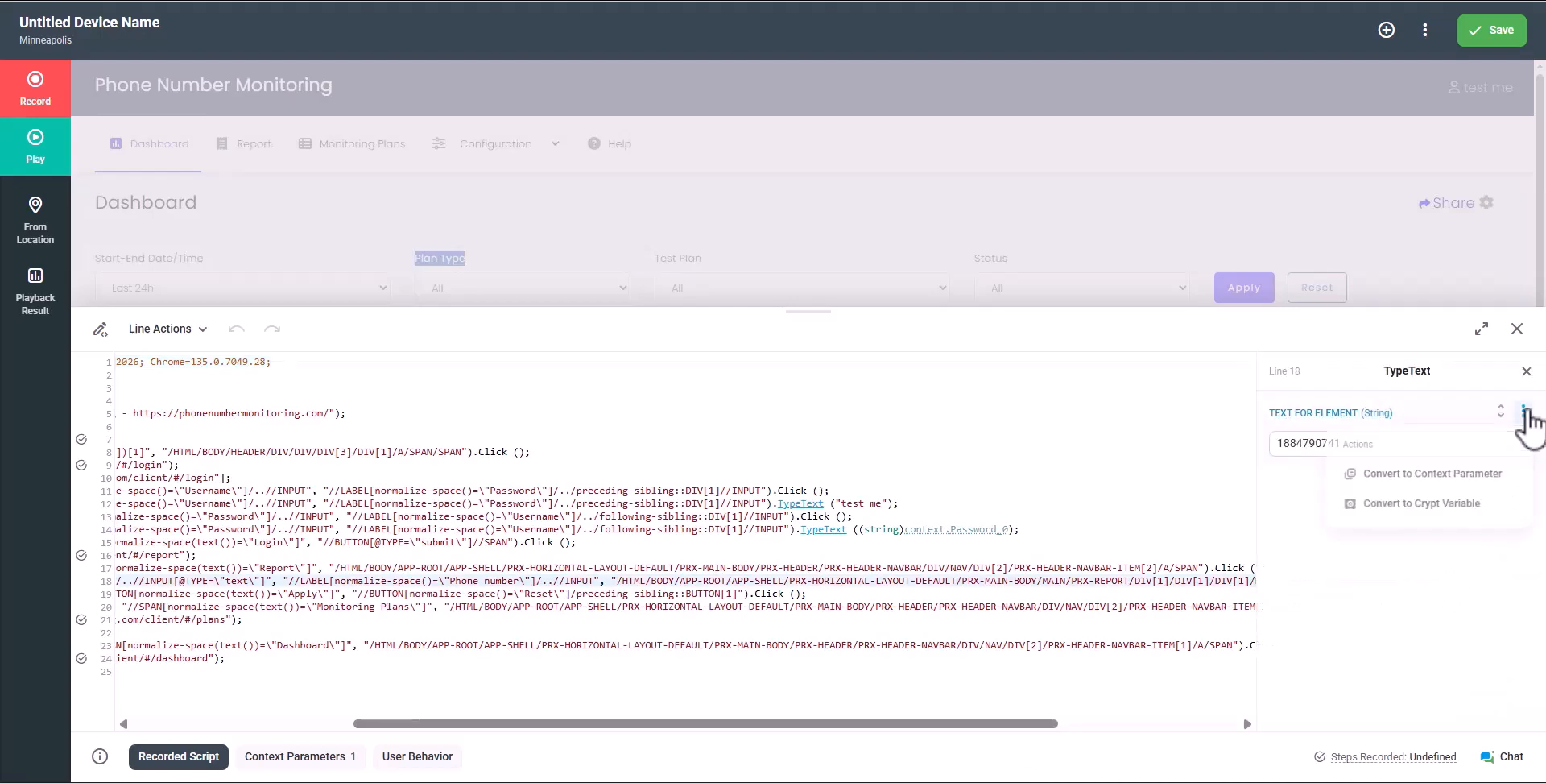
{"action": "left_click", "coordinate": [1459, 490]}
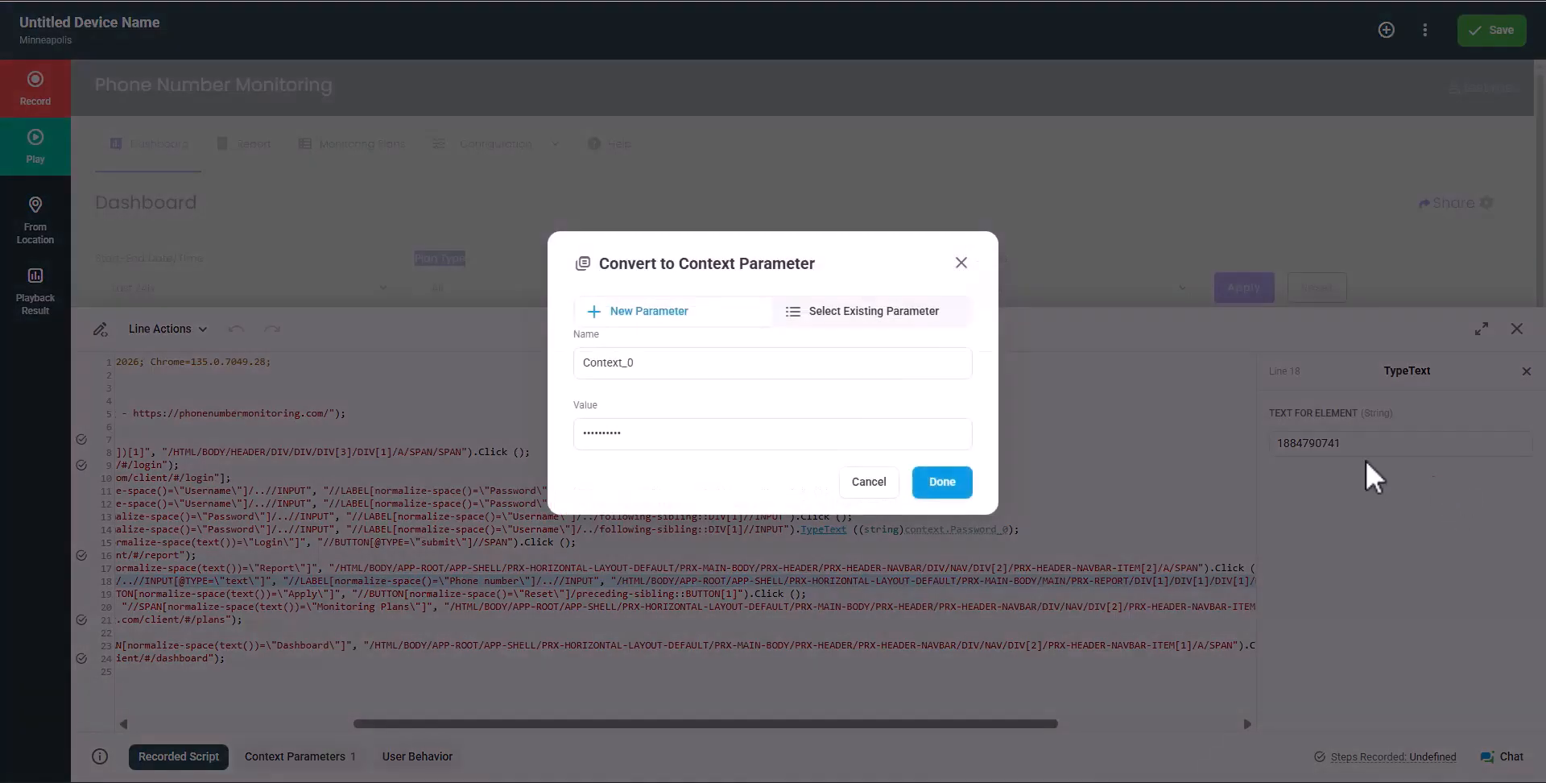
{"action": "double_click", "coordinate": [853, 362]}
{"action": "type", "text": "Phone"}
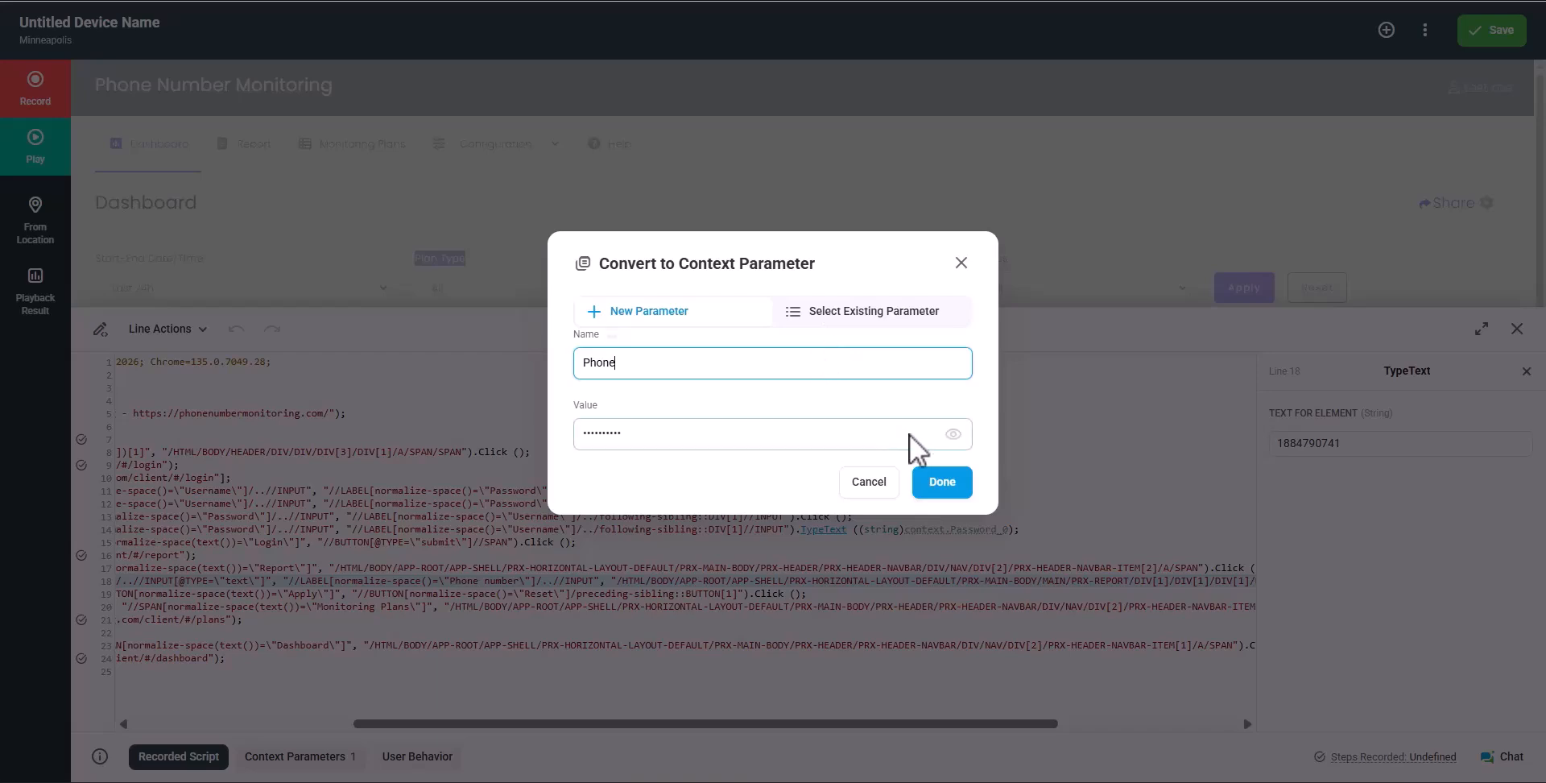
{"action": "left_click", "coordinate": [953, 436]}
{"action": "left_click", "coordinate": [954, 436]}
{"action": "left_click", "coordinate": [955, 436]}
{"action": "left_click", "coordinate": [950, 482]}
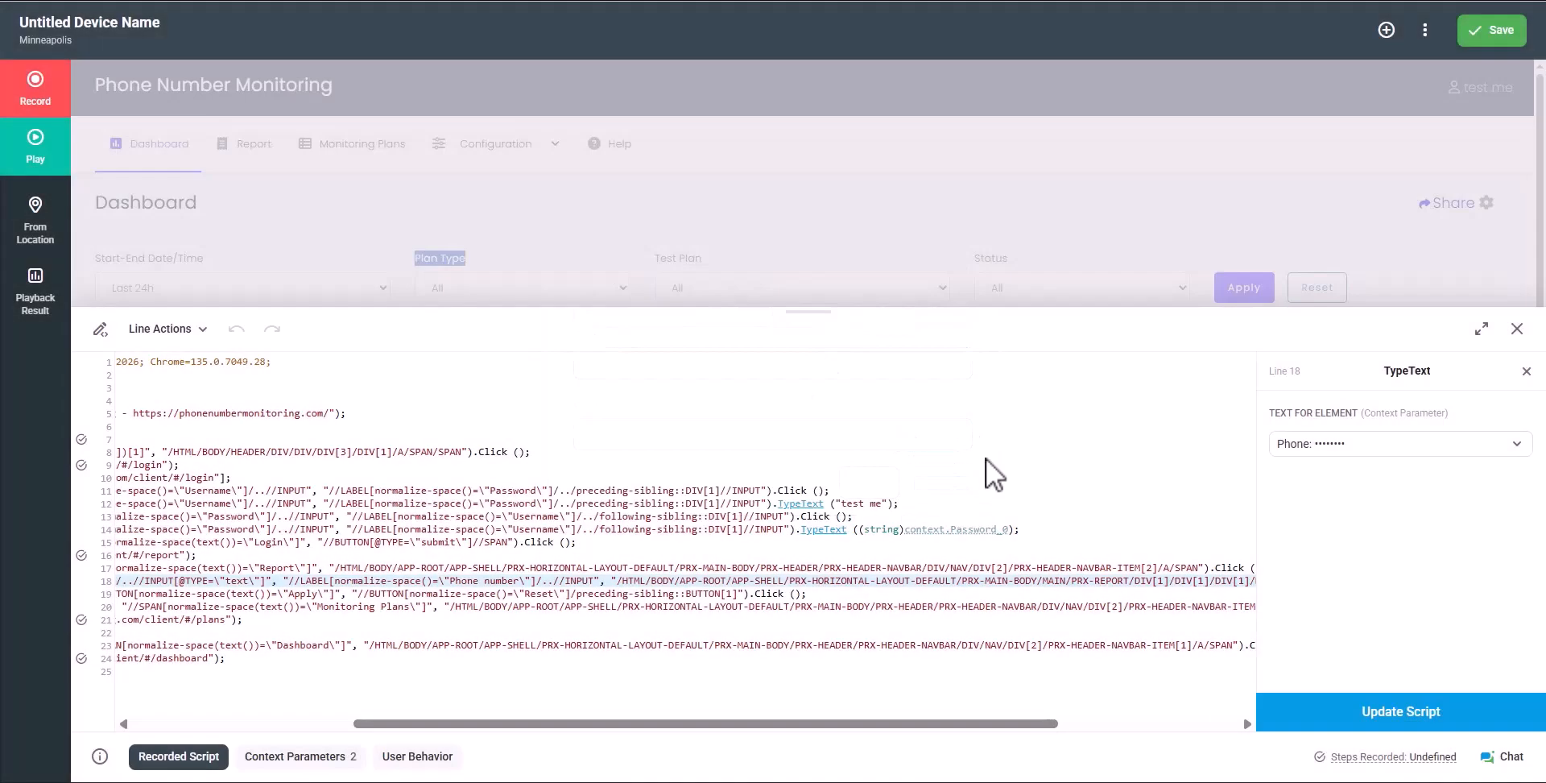
{"action": "left_click", "coordinate": [1361, 712]}
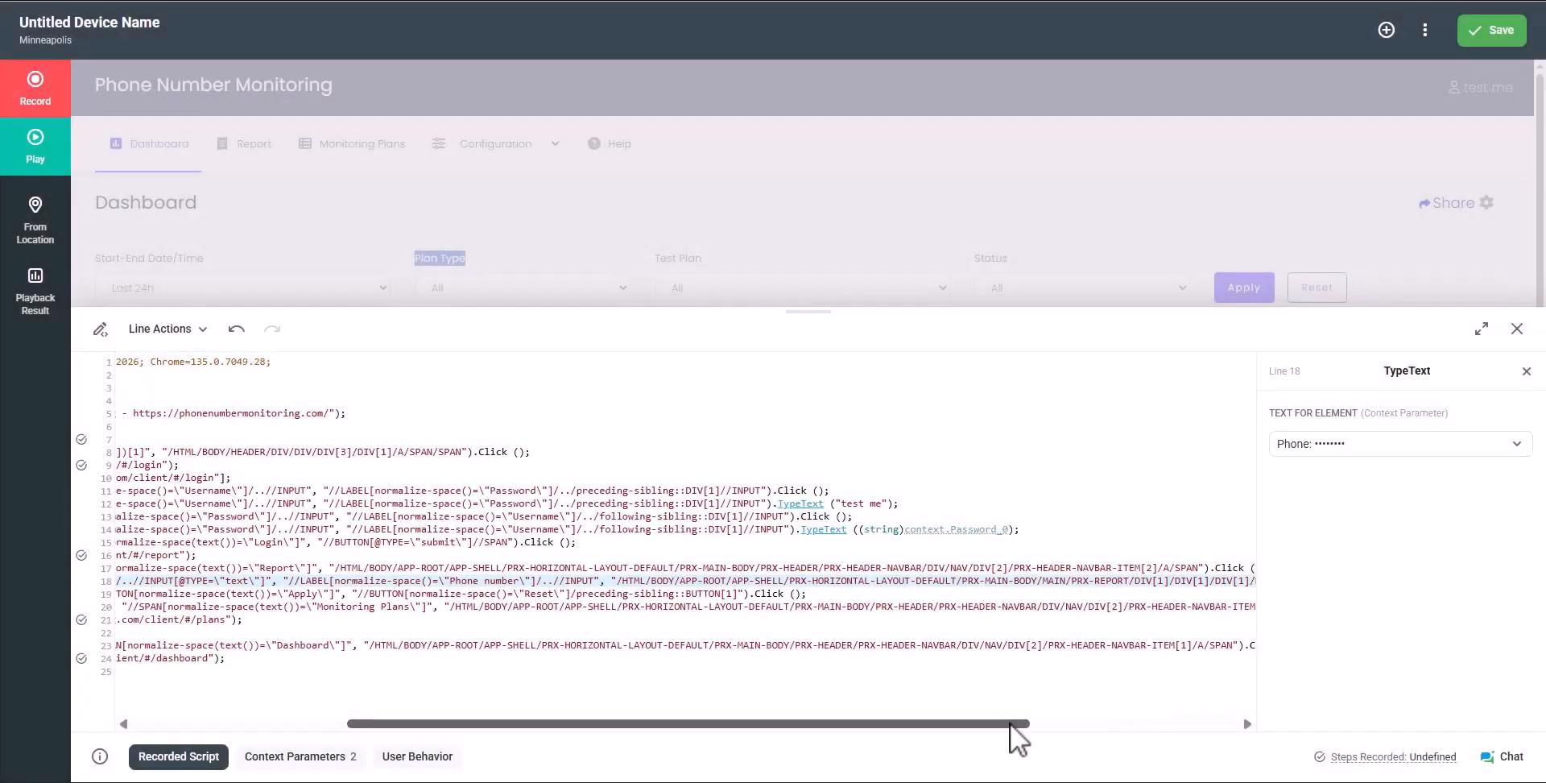
{"action": "left_click_drag", "start_coordinate": [1010, 724], "coordinate": [646, 723]}
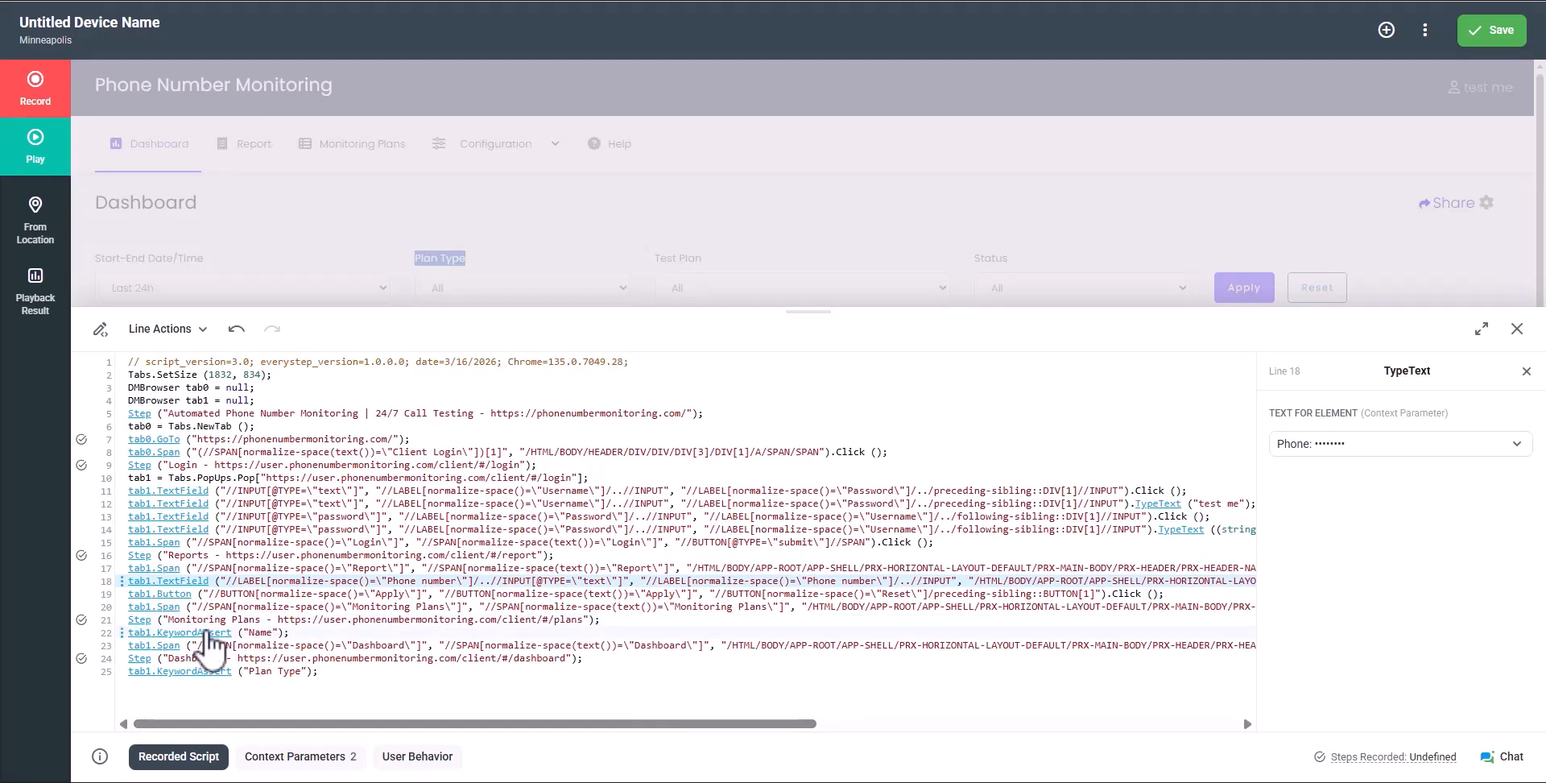
Convert line 22's keyword into context parameter Keyword1, update the script, and list parameters
{"action": "left_click", "coordinate": [211, 636]}
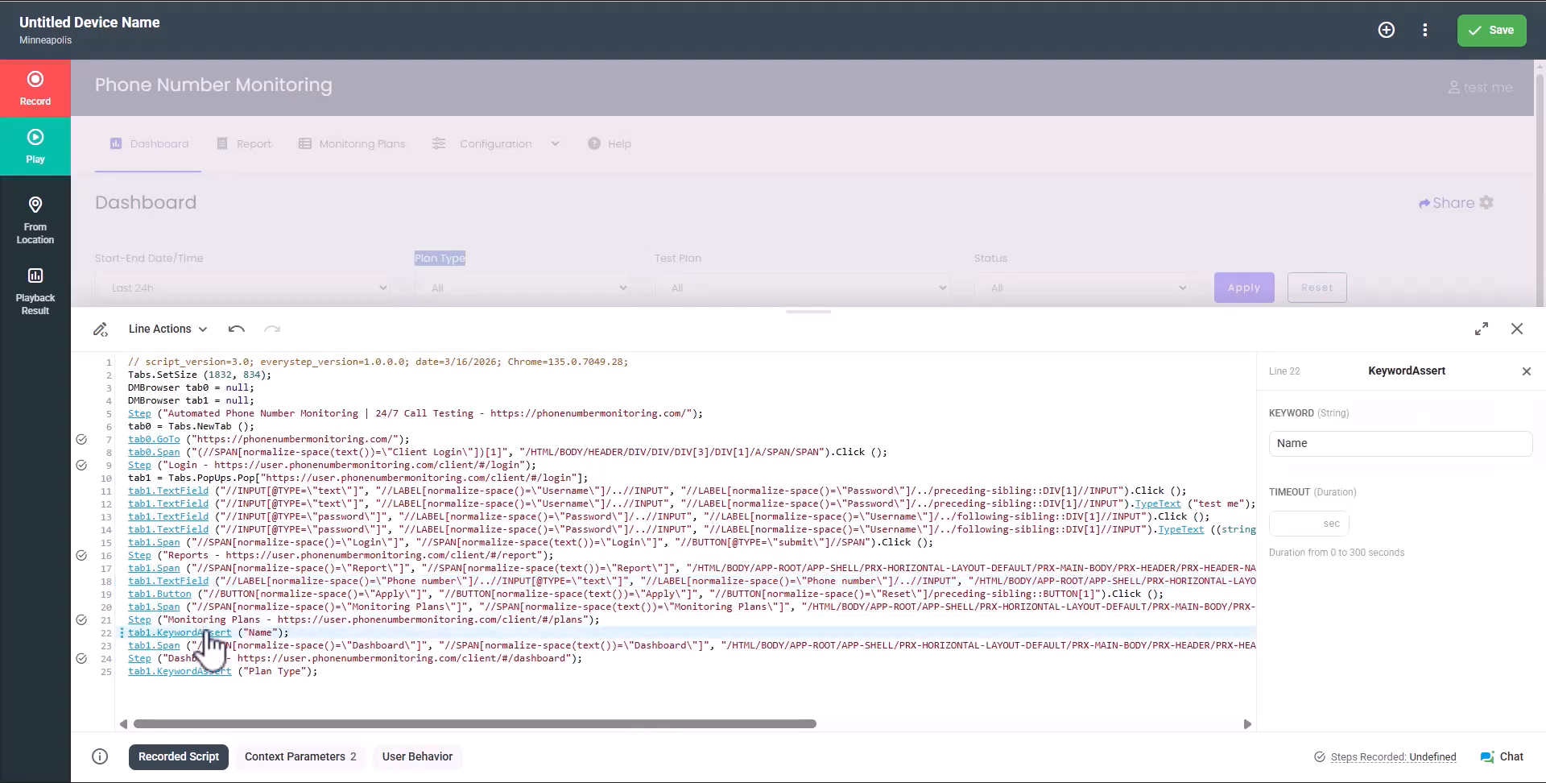
{"action": "left_click", "coordinate": [1522, 411]}
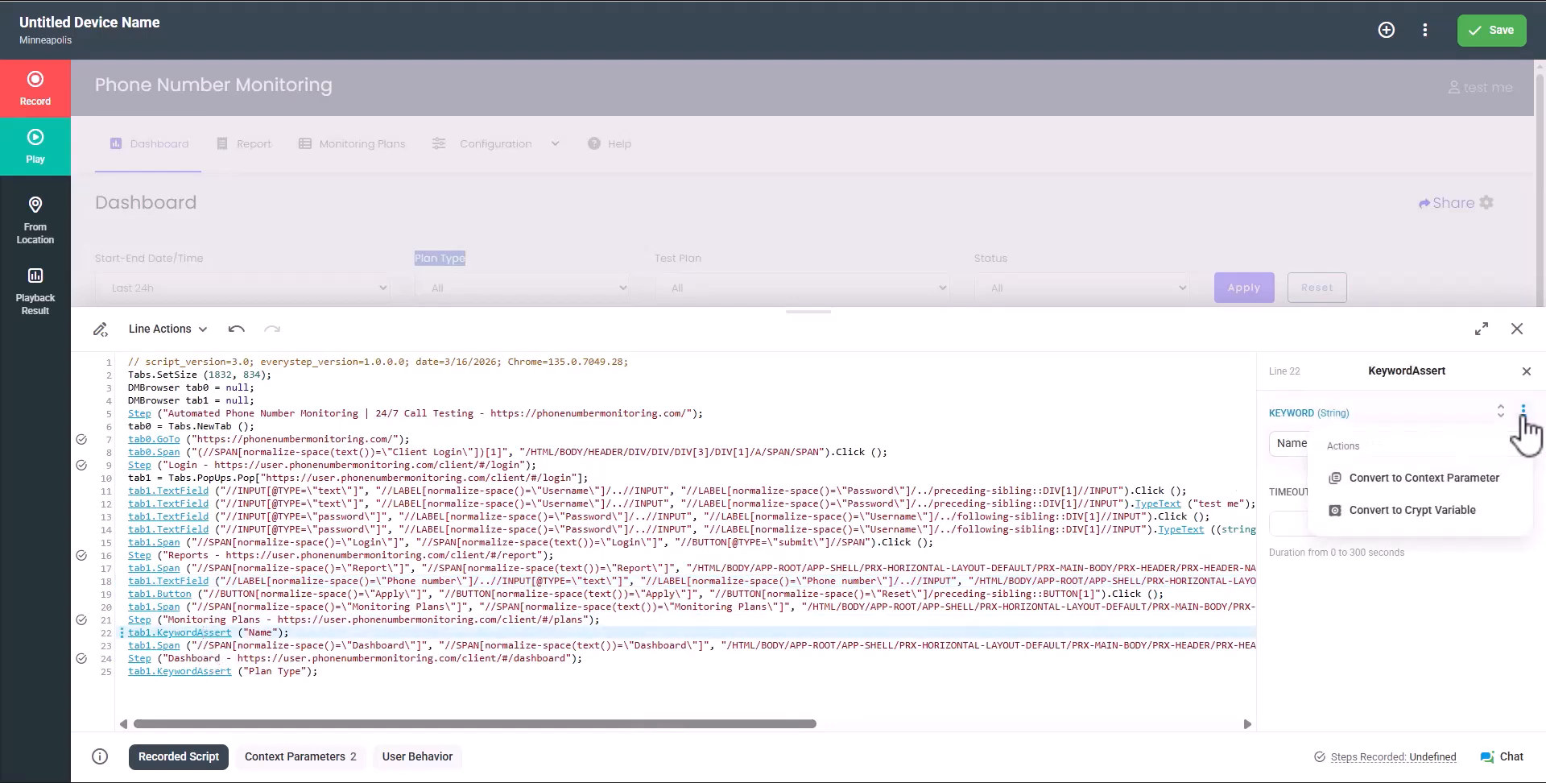
{"action": "left_click", "coordinate": [1486, 481]}
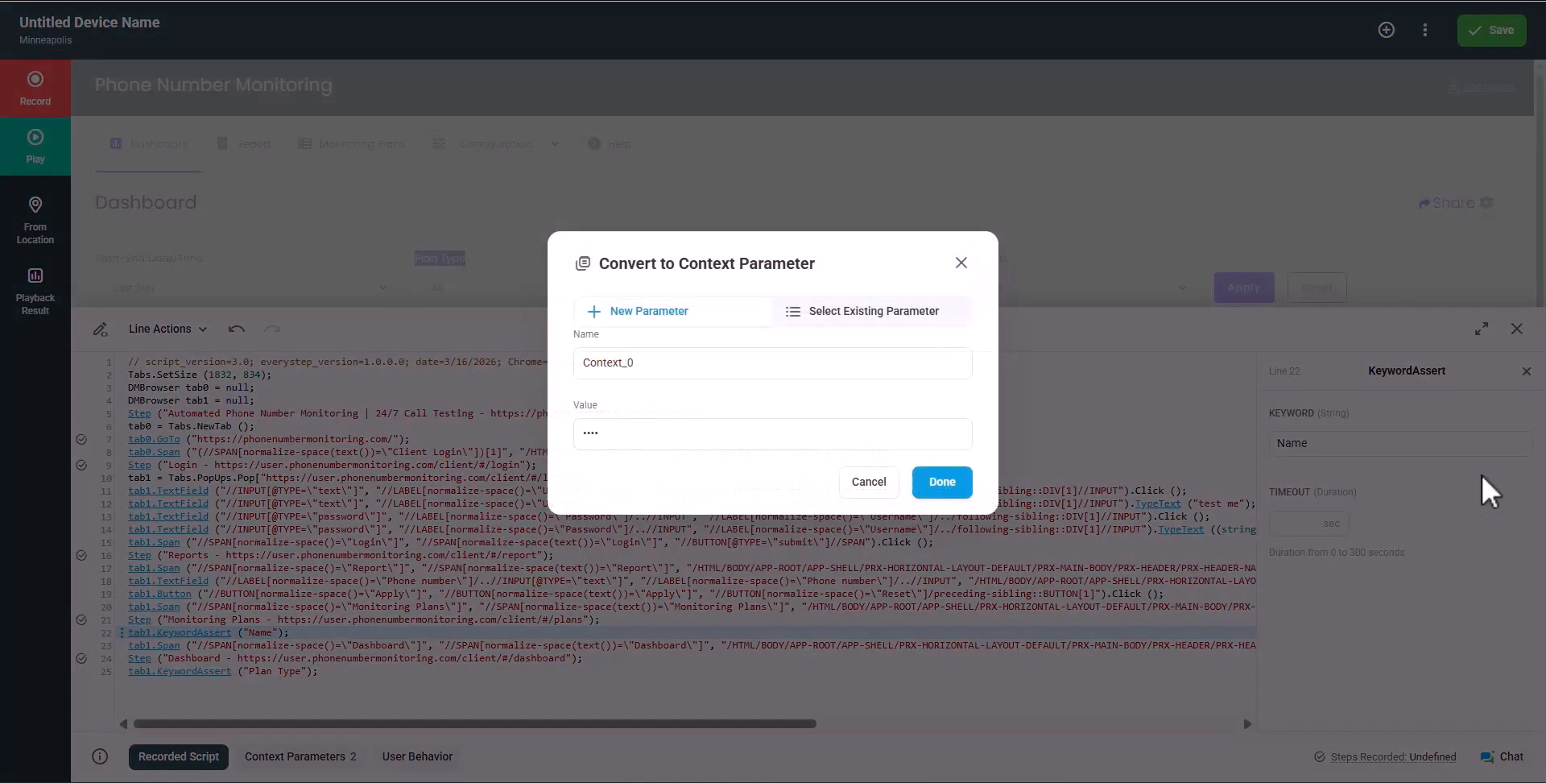
{"action": "left_click_drag", "start_coordinate": [708, 361], "coordinate": [541, 334]}
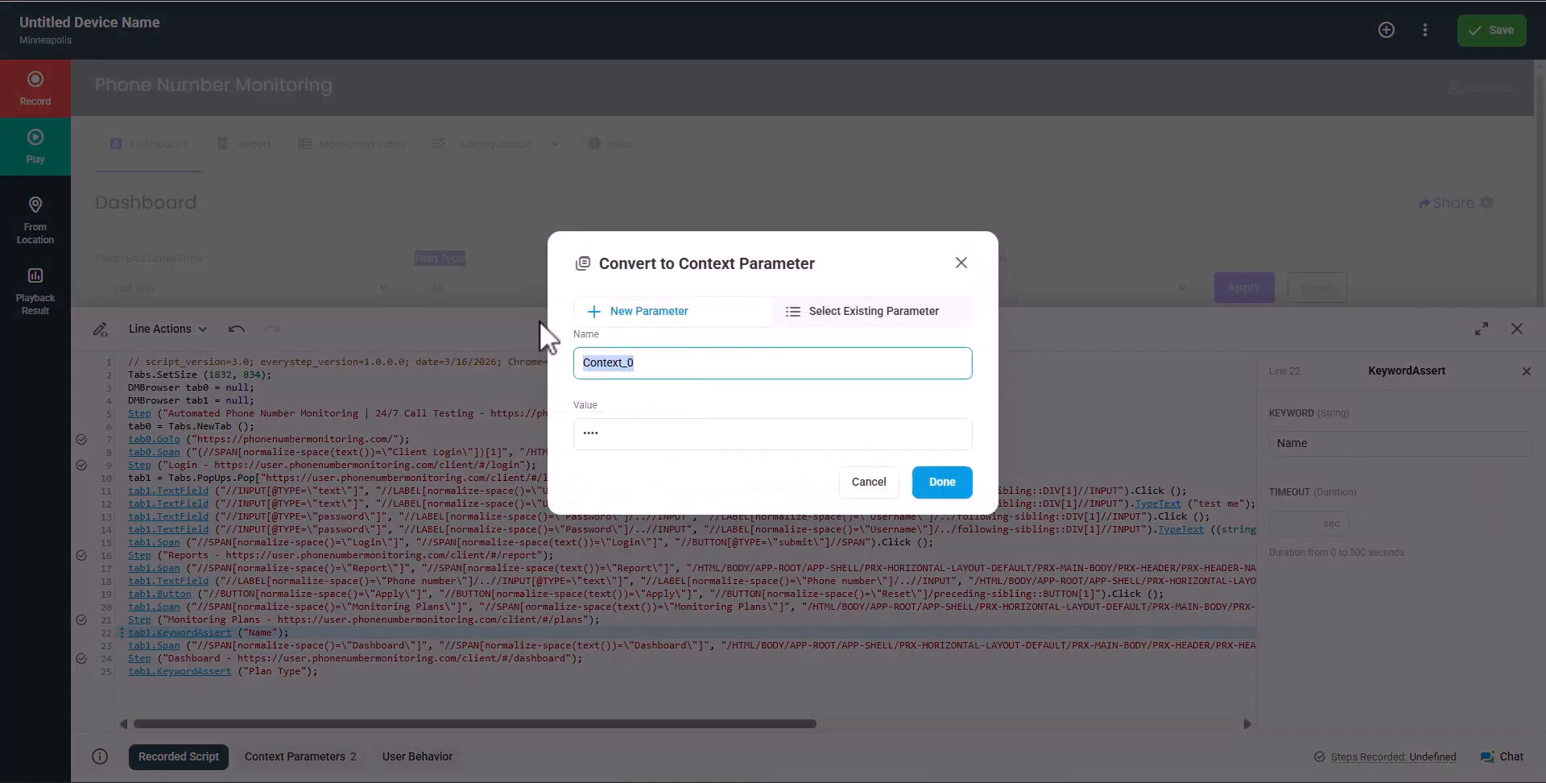
{"action": "type", "text": "Keyword1"}
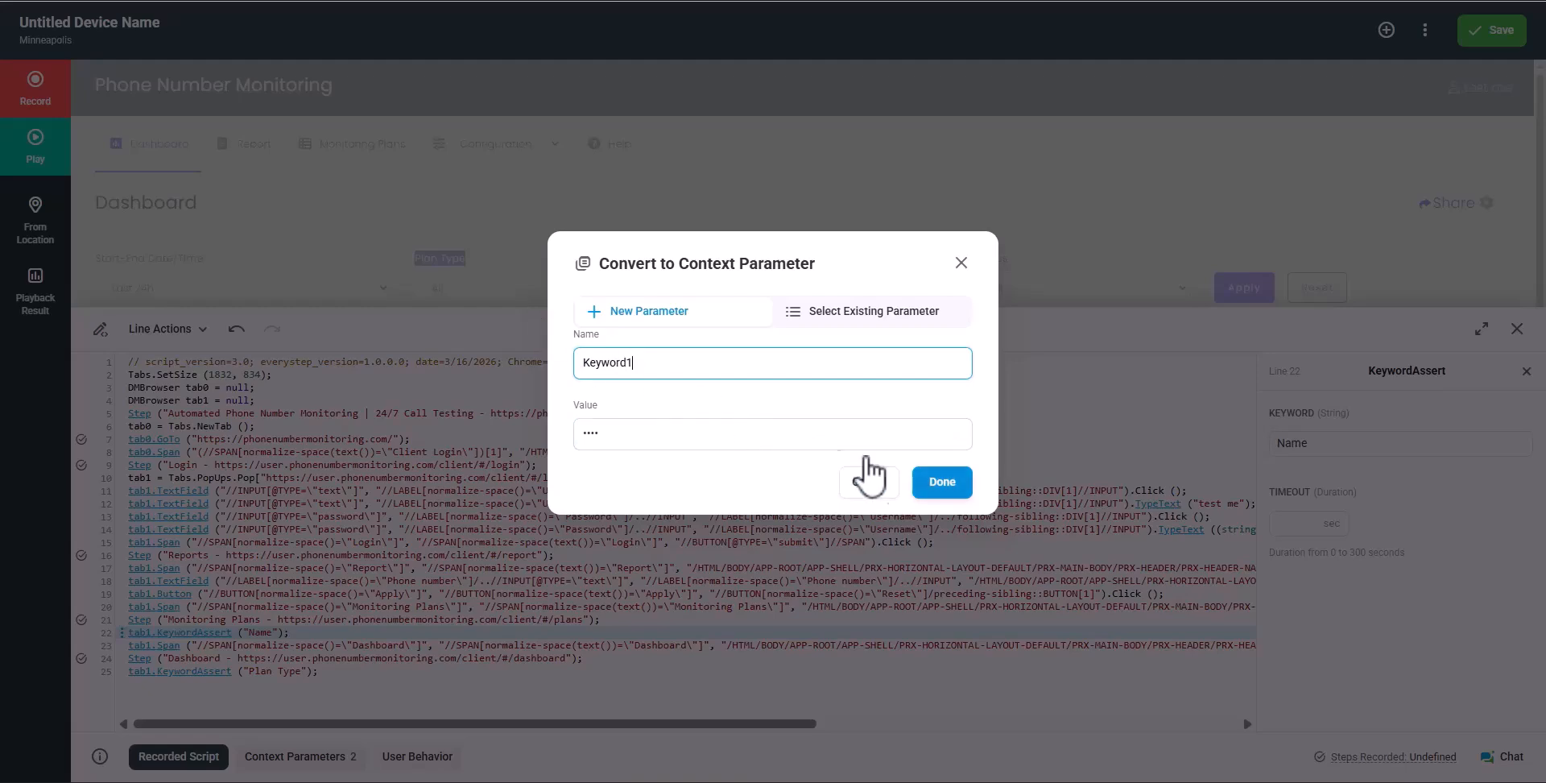
{"action": "left_click", "coordinate": [939, 483]}
{"action": "left_click", "coordinate": [1298, 715]}
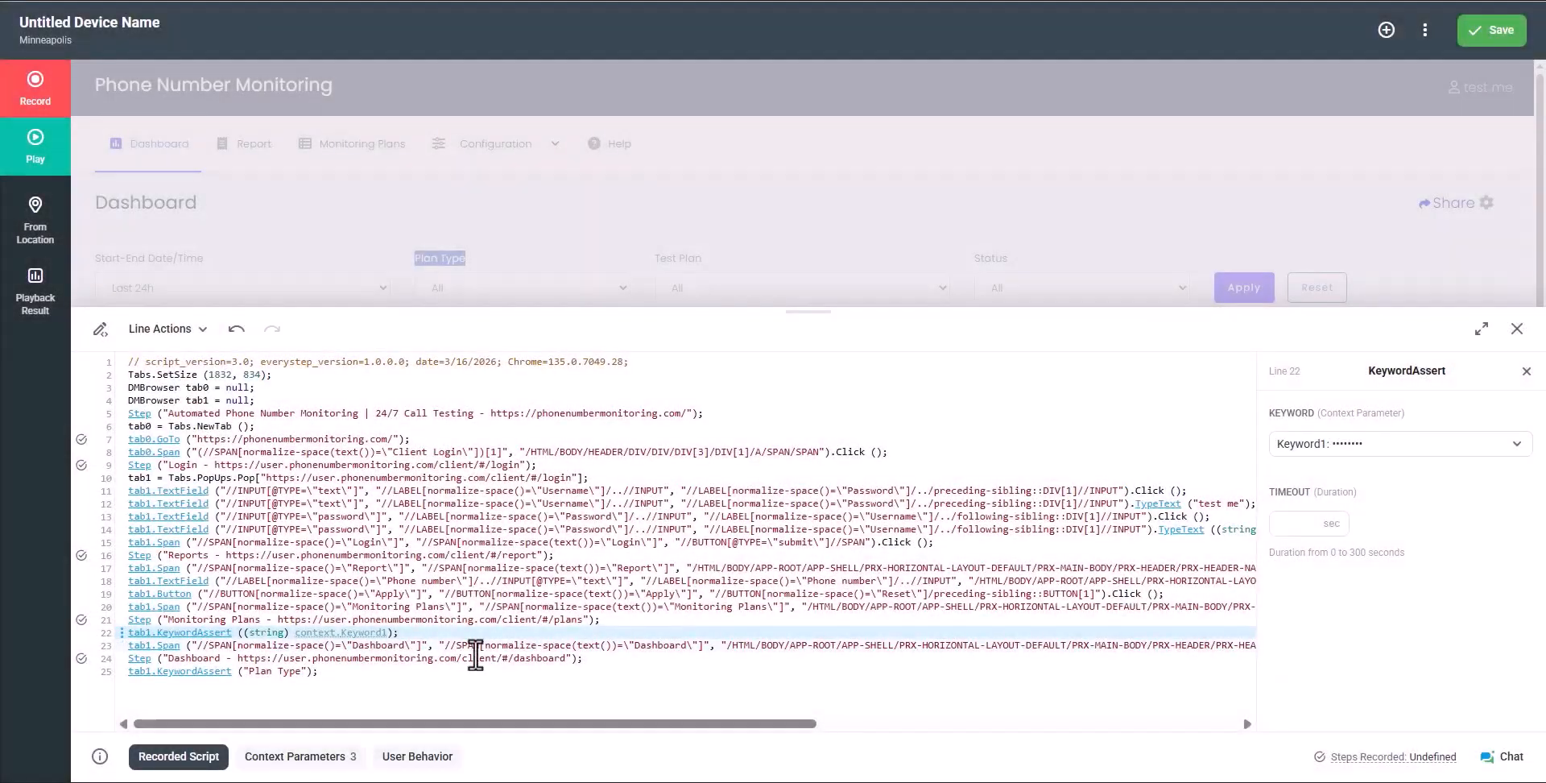
{"action": "left_click", "coordinate": [341, 755]}
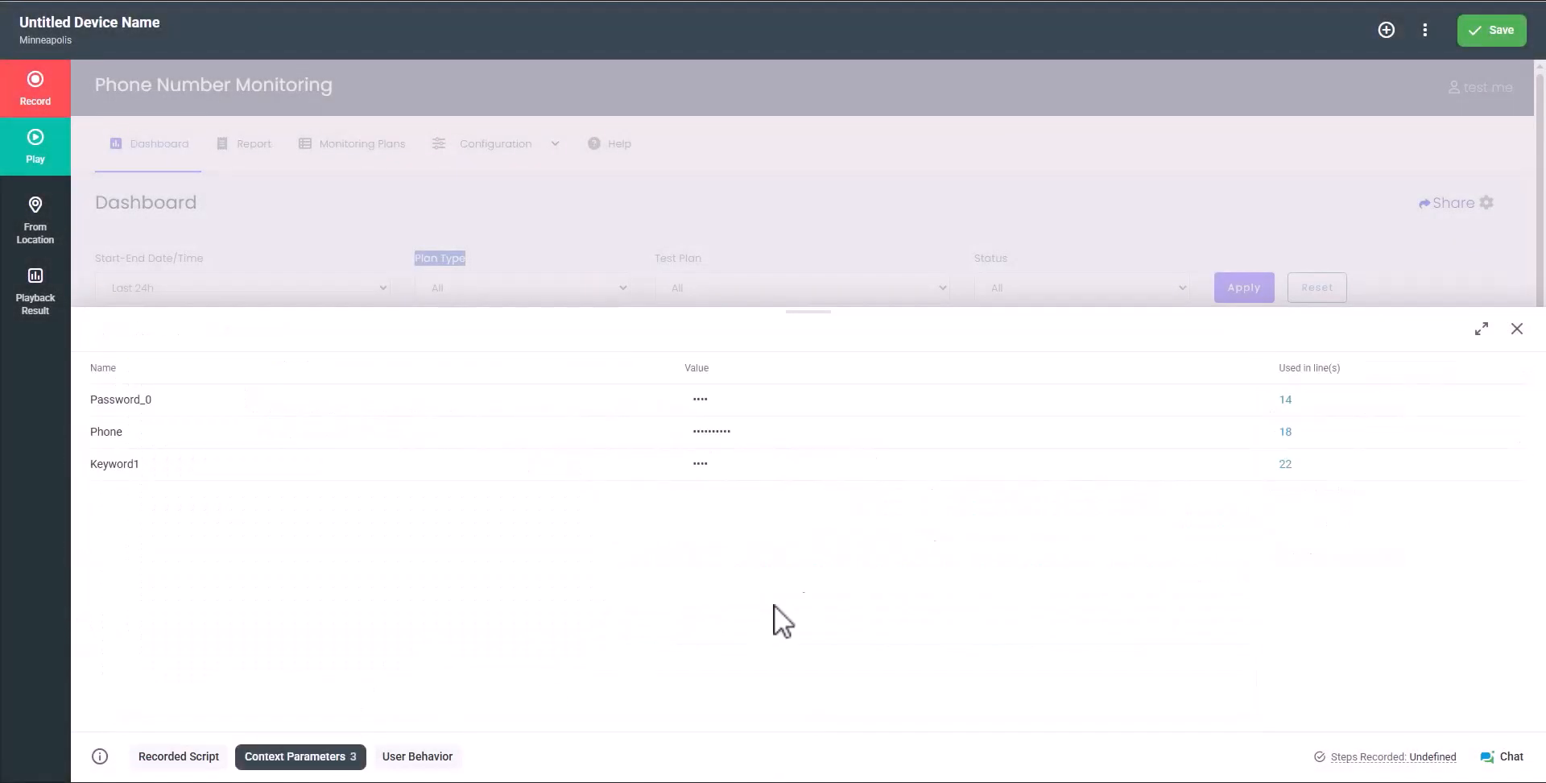
Back in the recorded script, convert line 22's keyword back to the plain string Name
{"action": "left_click", "coordinate": [1235, 467]}
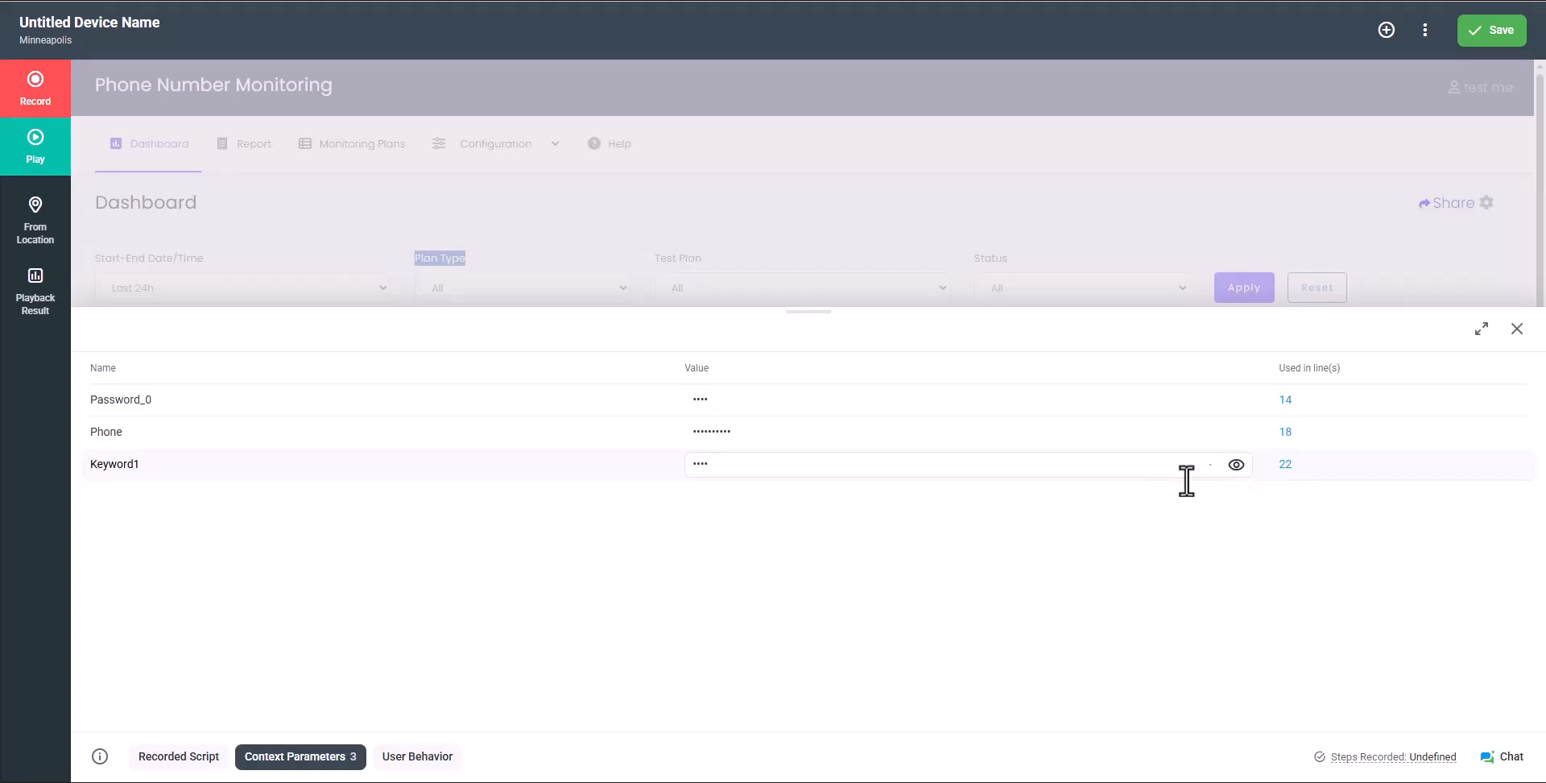
{"action": "left_click", "coordinate": [181, 757]}
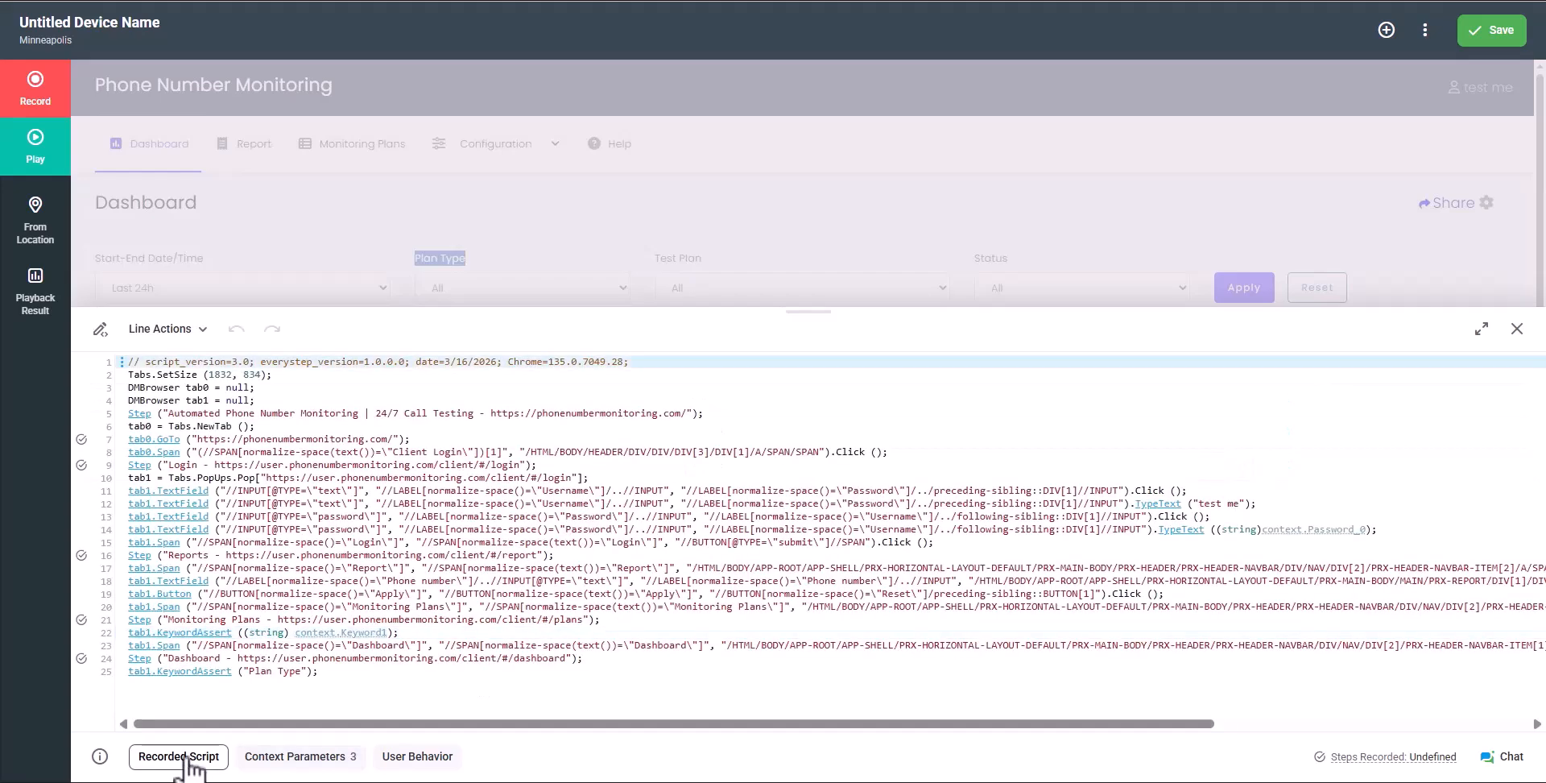
{"action": "left_click", "coordinate": [141, 632]}
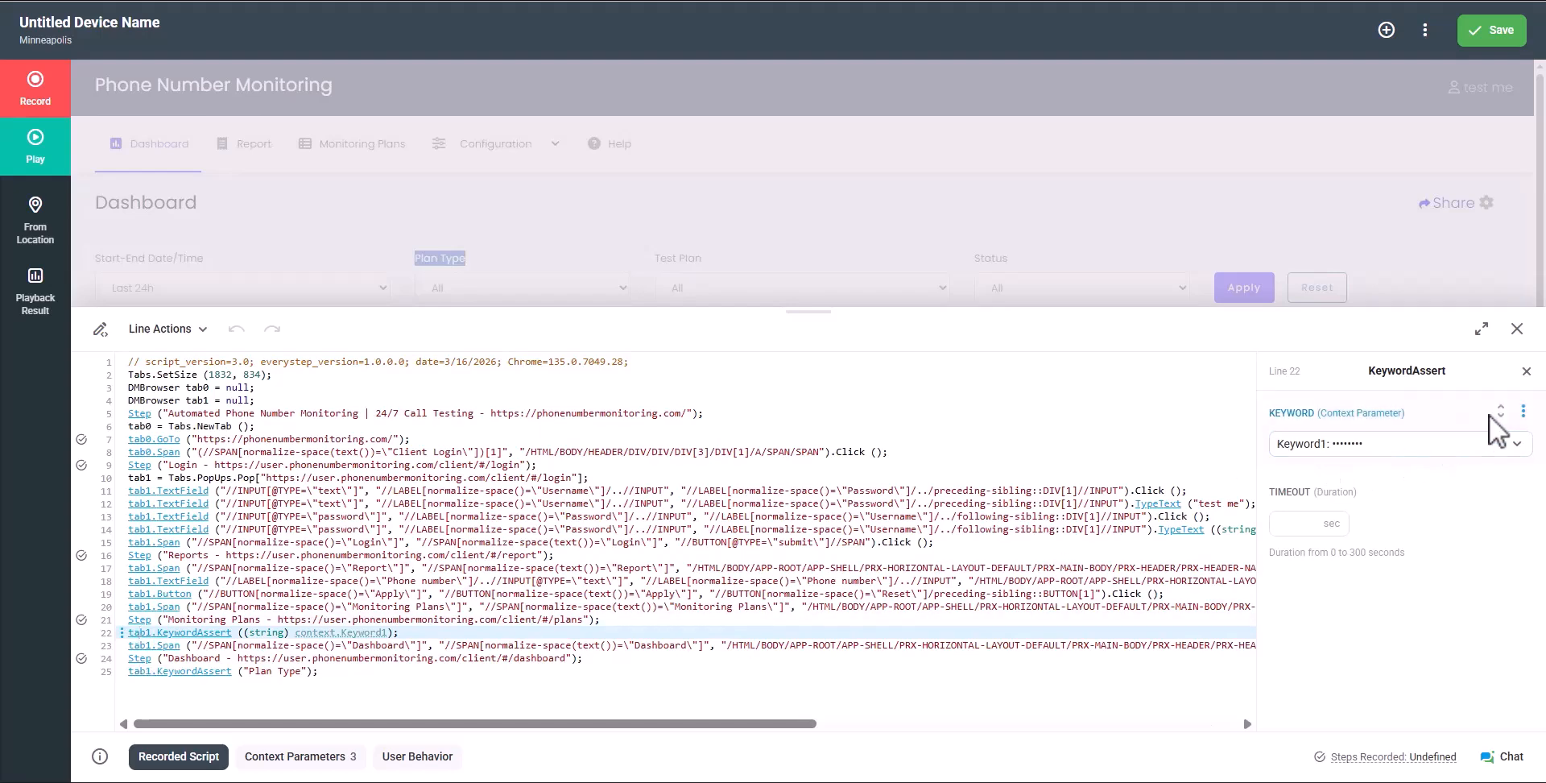
{"action": "left_click", "coordinate": [1523, 412]}
{"action": "left_click", "coordinate": [1429, 546]}
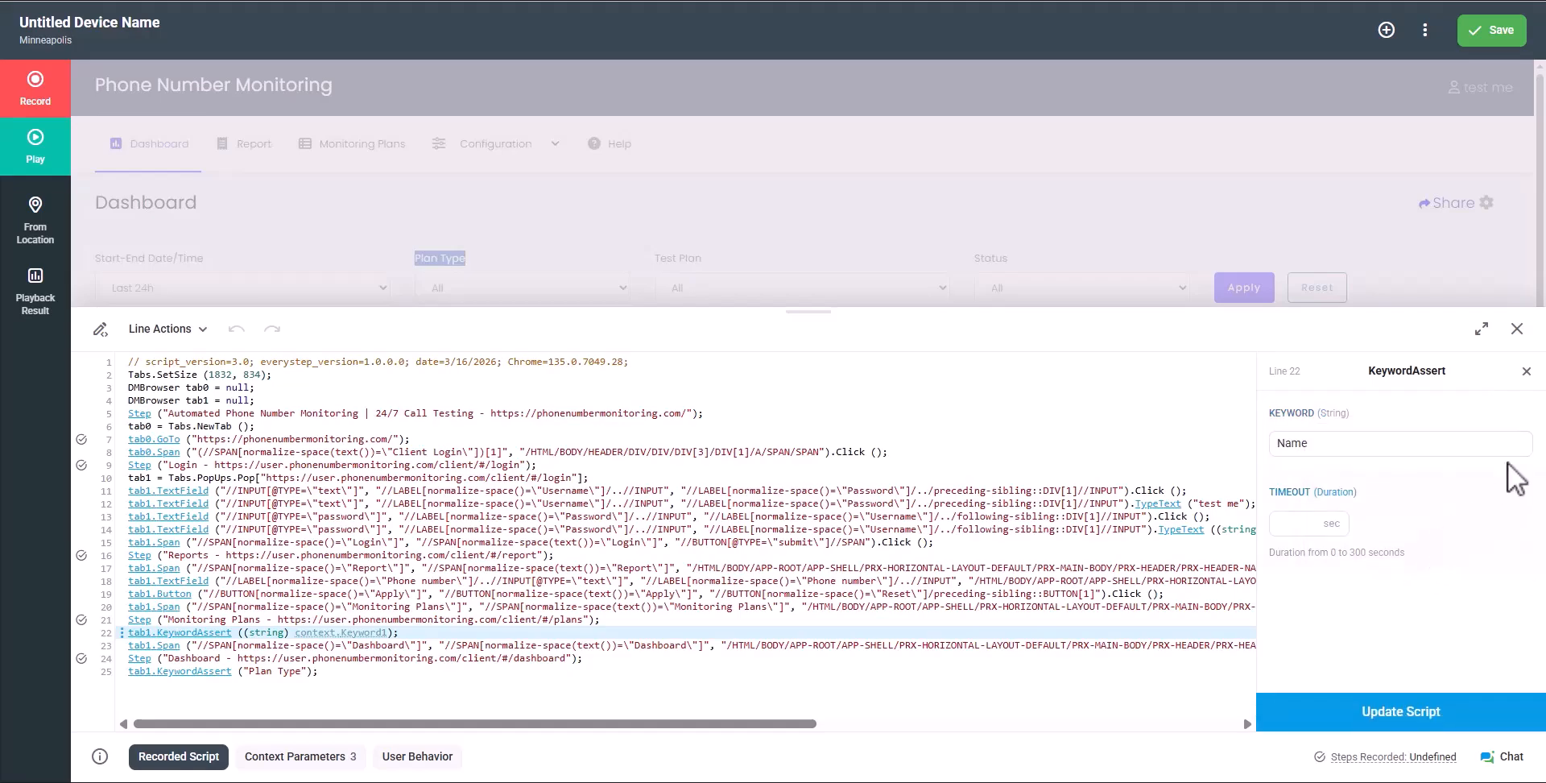
Convert line 22's keyword into a new context parameter named KeywordMy
{"action": "left_click", "coordinate": [1523, 411]}
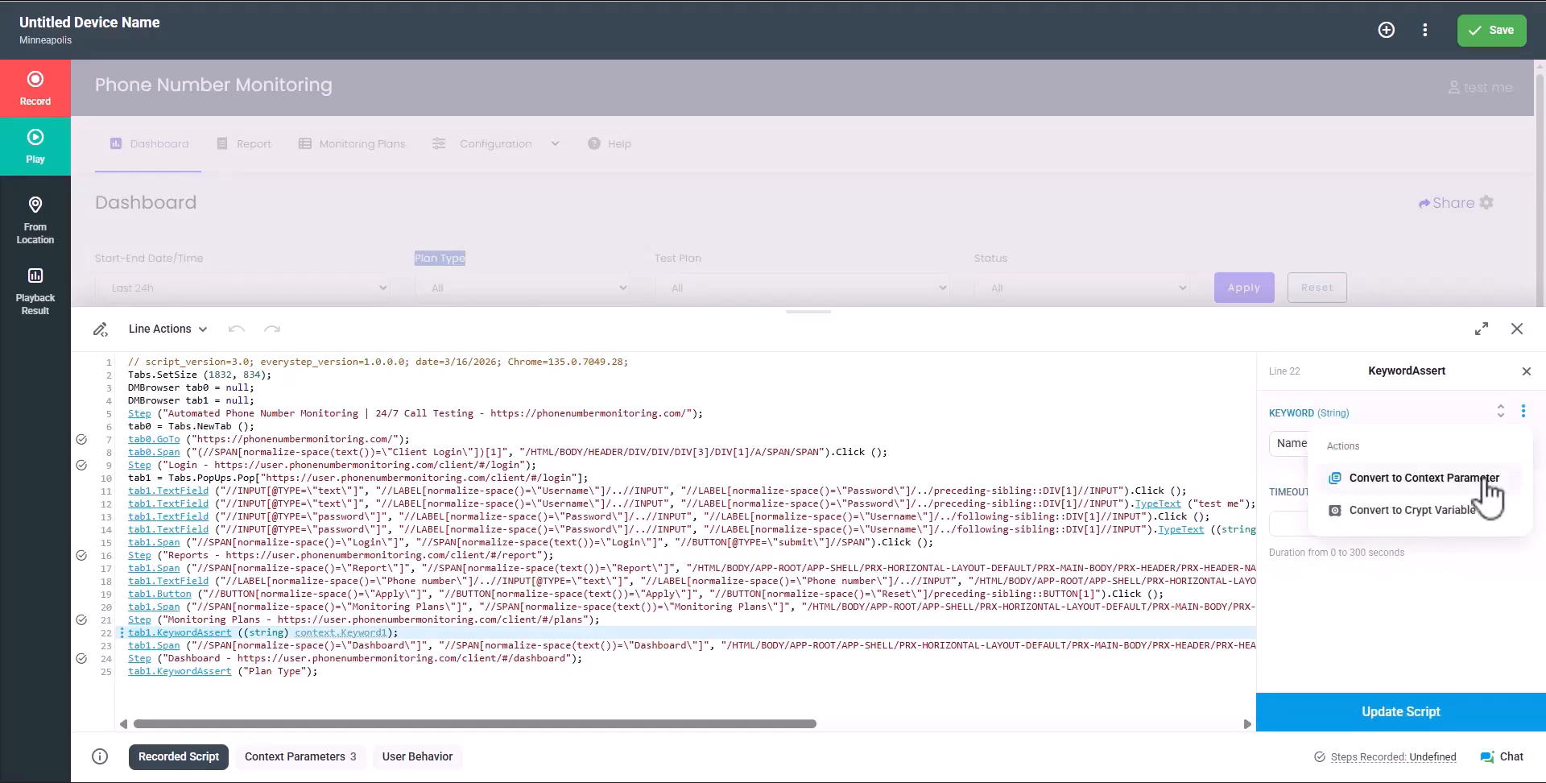
{"action": "left_click", "coordinate": [1486, 480]}
{"action": "type", "text": "KeywordMy"}
{"action": "left_click", "coordinate": [631, 435]}
{"action": "double_click", "coordinate": [575, 432]}
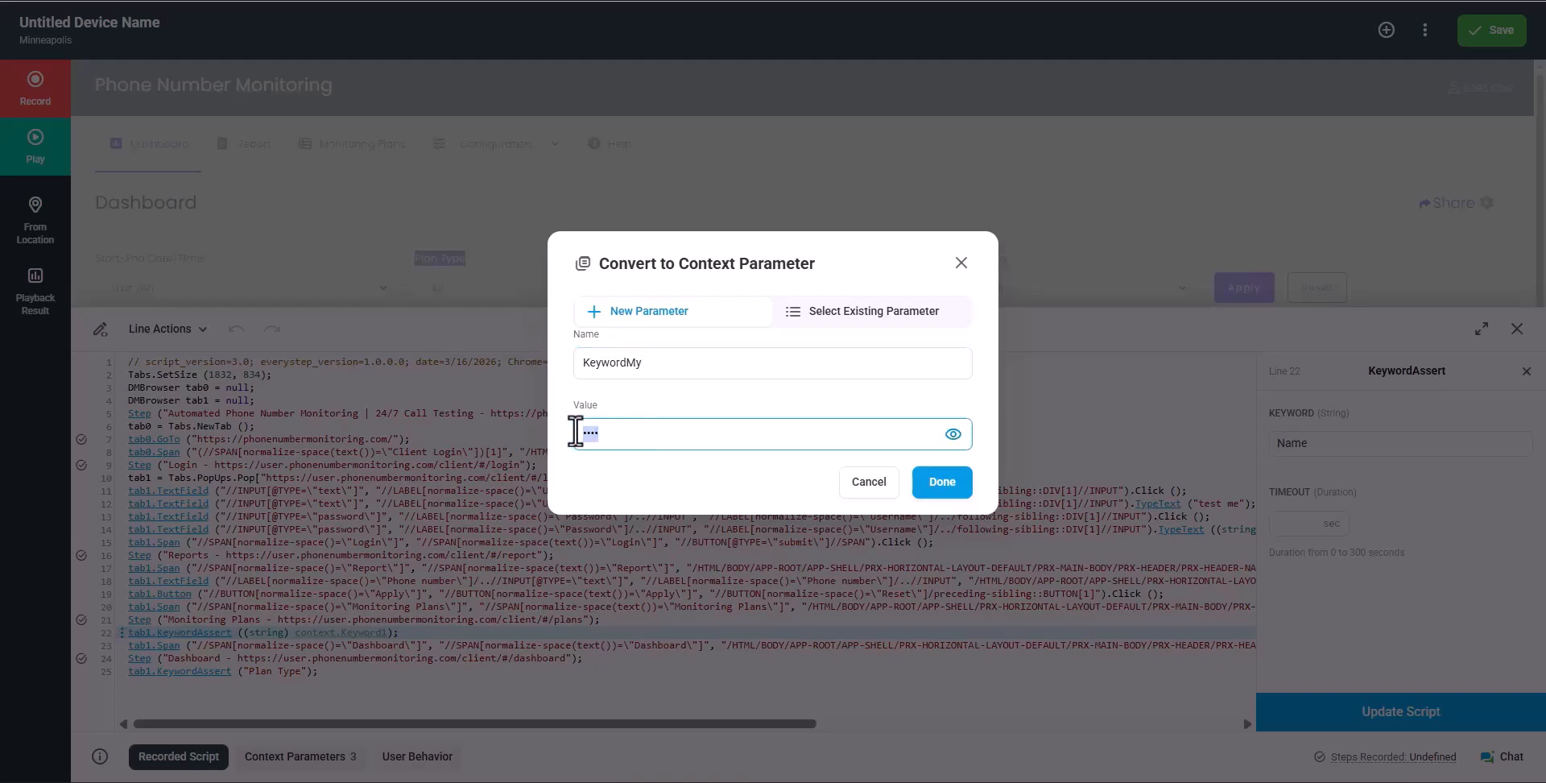
{"action": "left_click", "coordinate": [942, 482]}
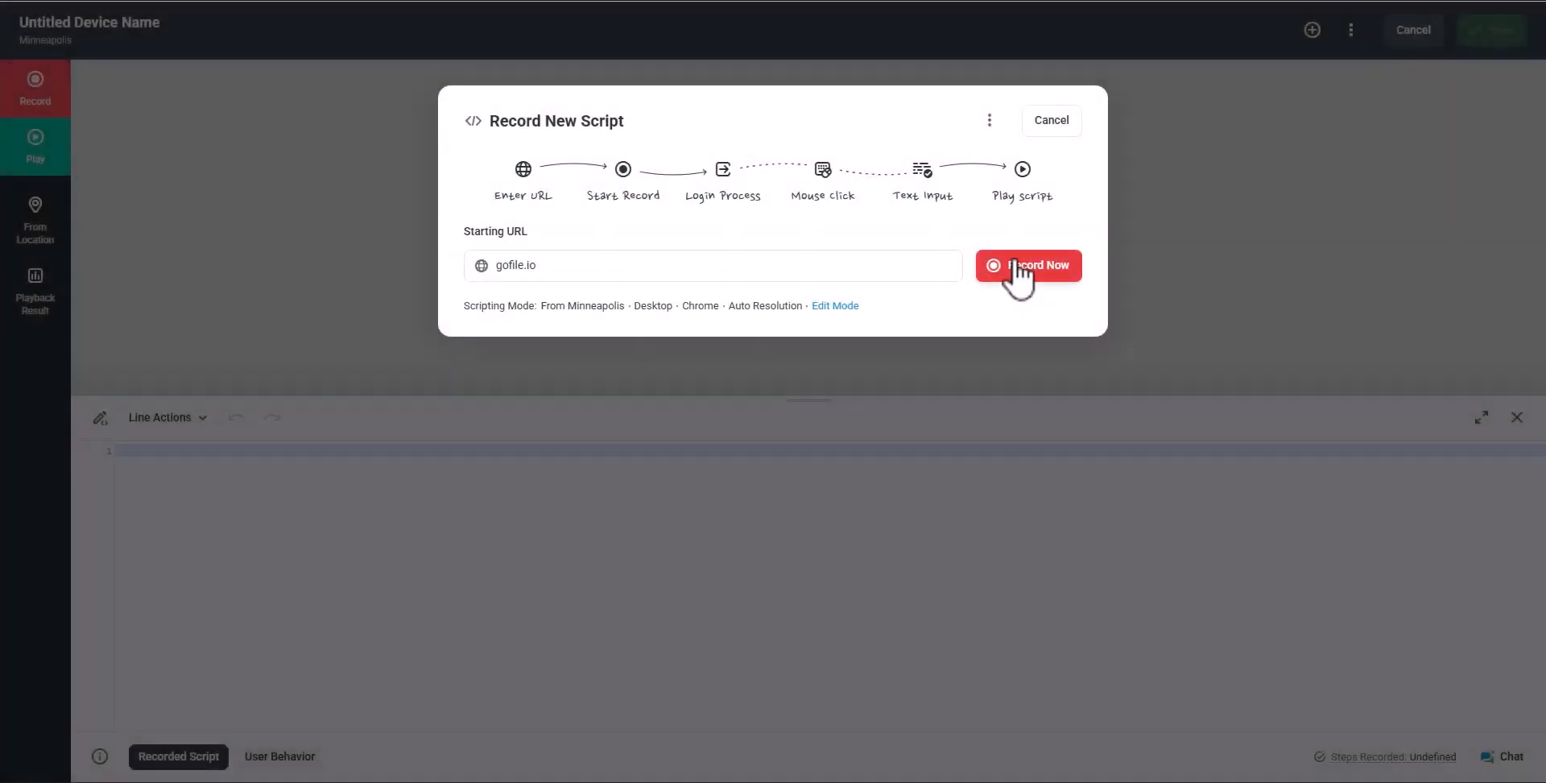
Start recording a new EveryStep script with gofile.io as the starting URL
{"action": "left_click", "coordinate": [1017, 263]}
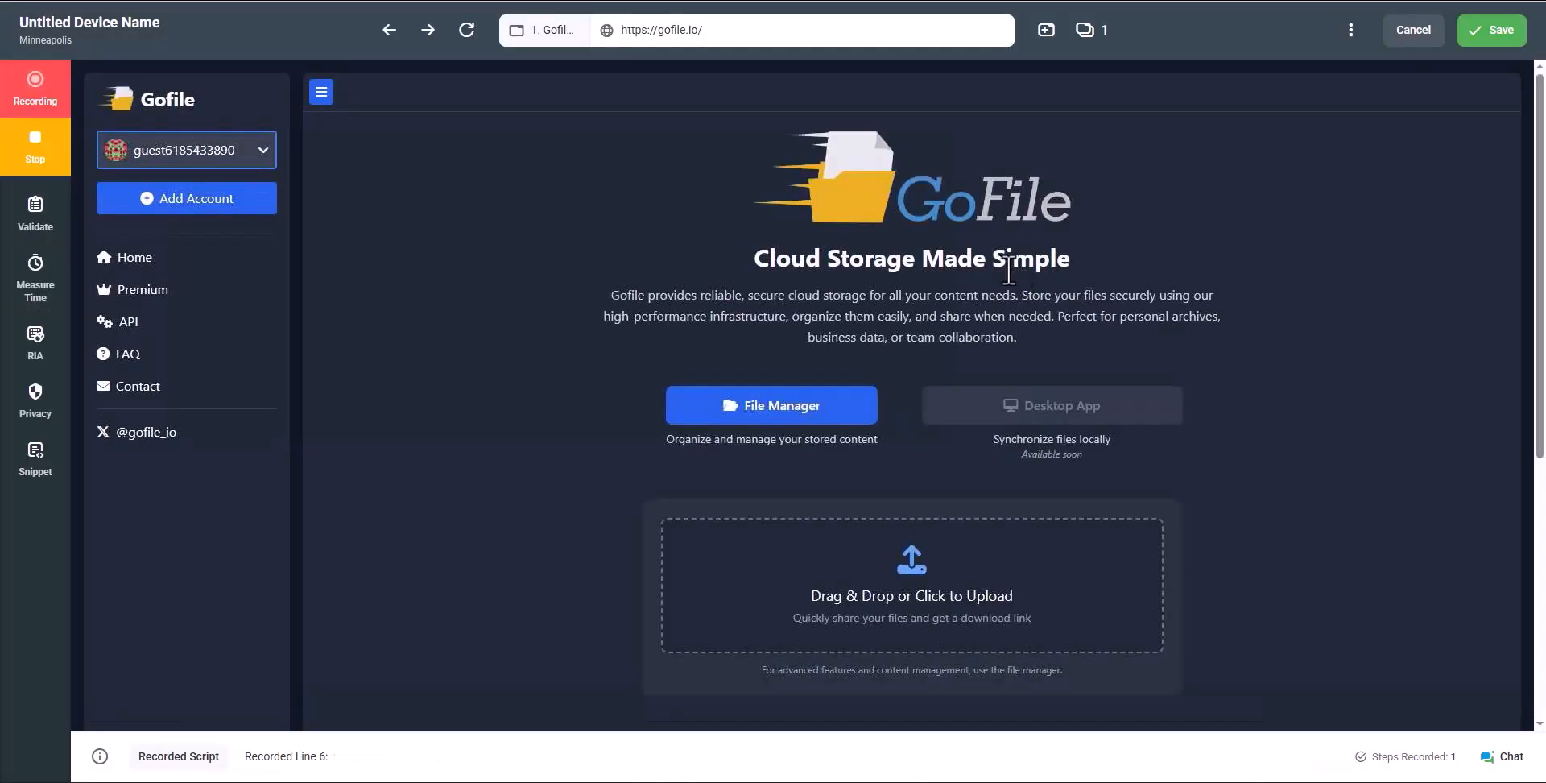
Have GoFile fetch Test File Upload.pdf (5.29 KB) from its pasted Filebin link and upload it
{"action": "left_click", "coordinate": [901, 597]}
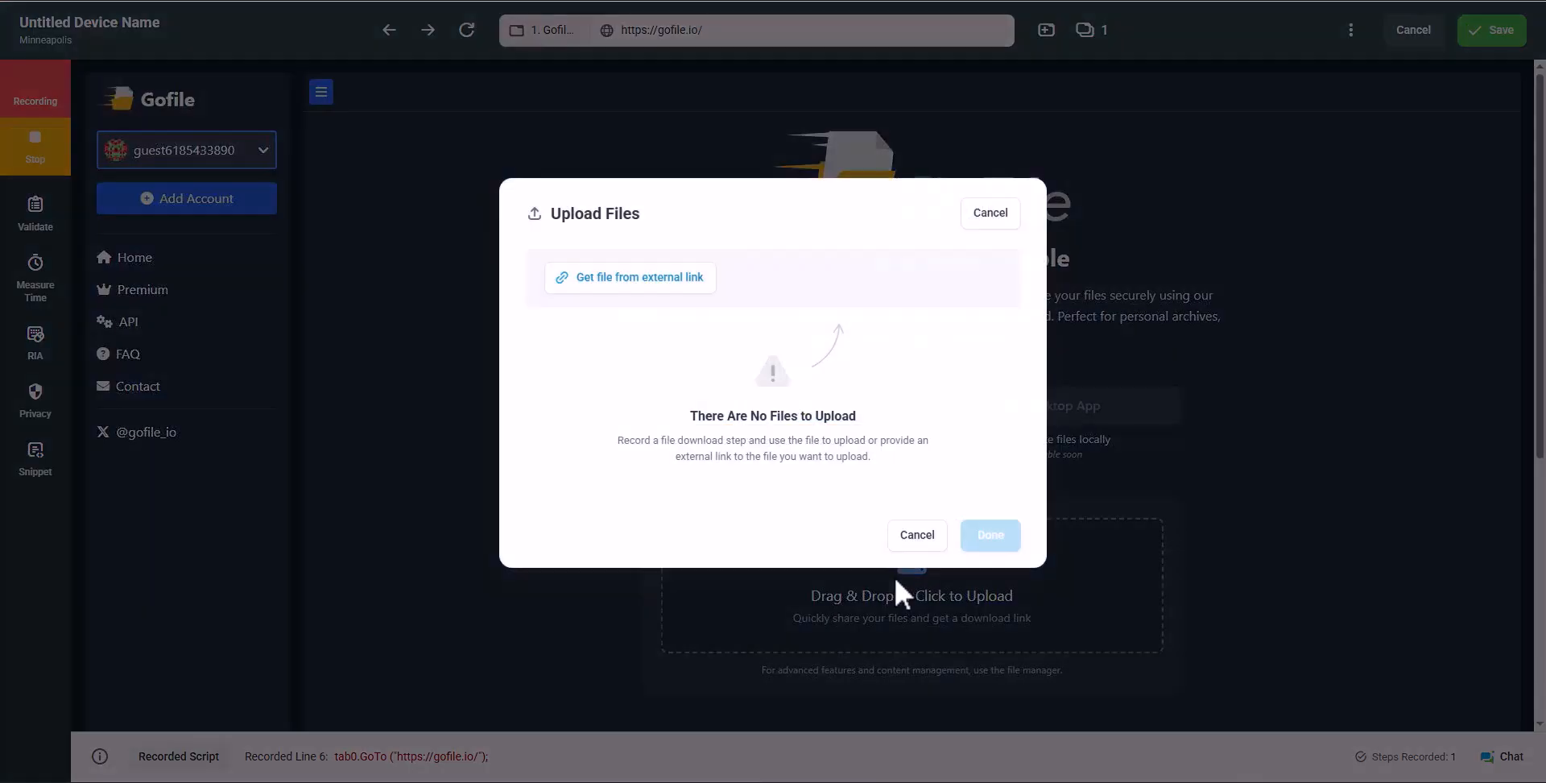
{"action": "left_click", "coordinate": [654, 283]}
{"action": "left_click", "coordinate": [639, 376]}
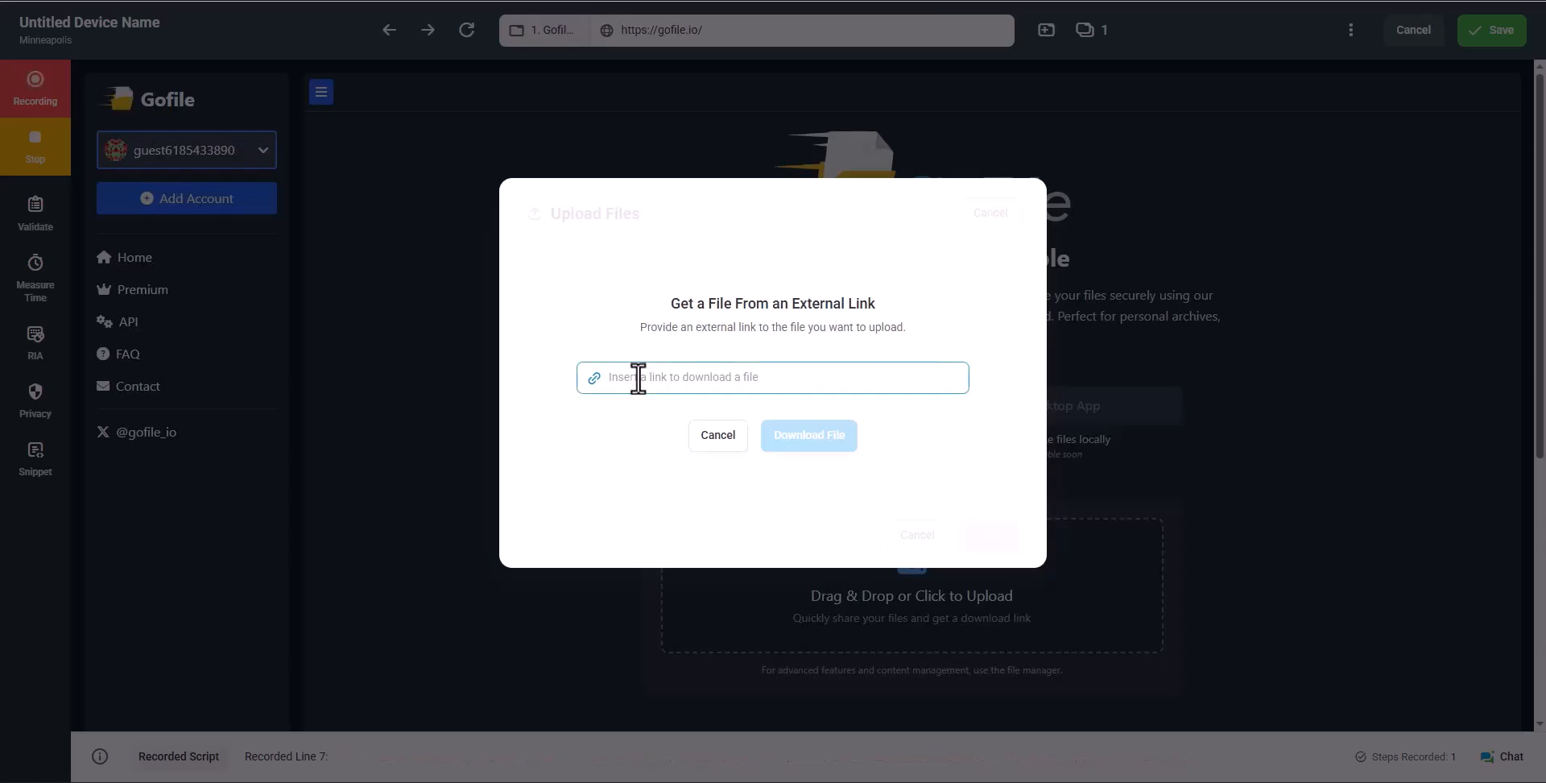
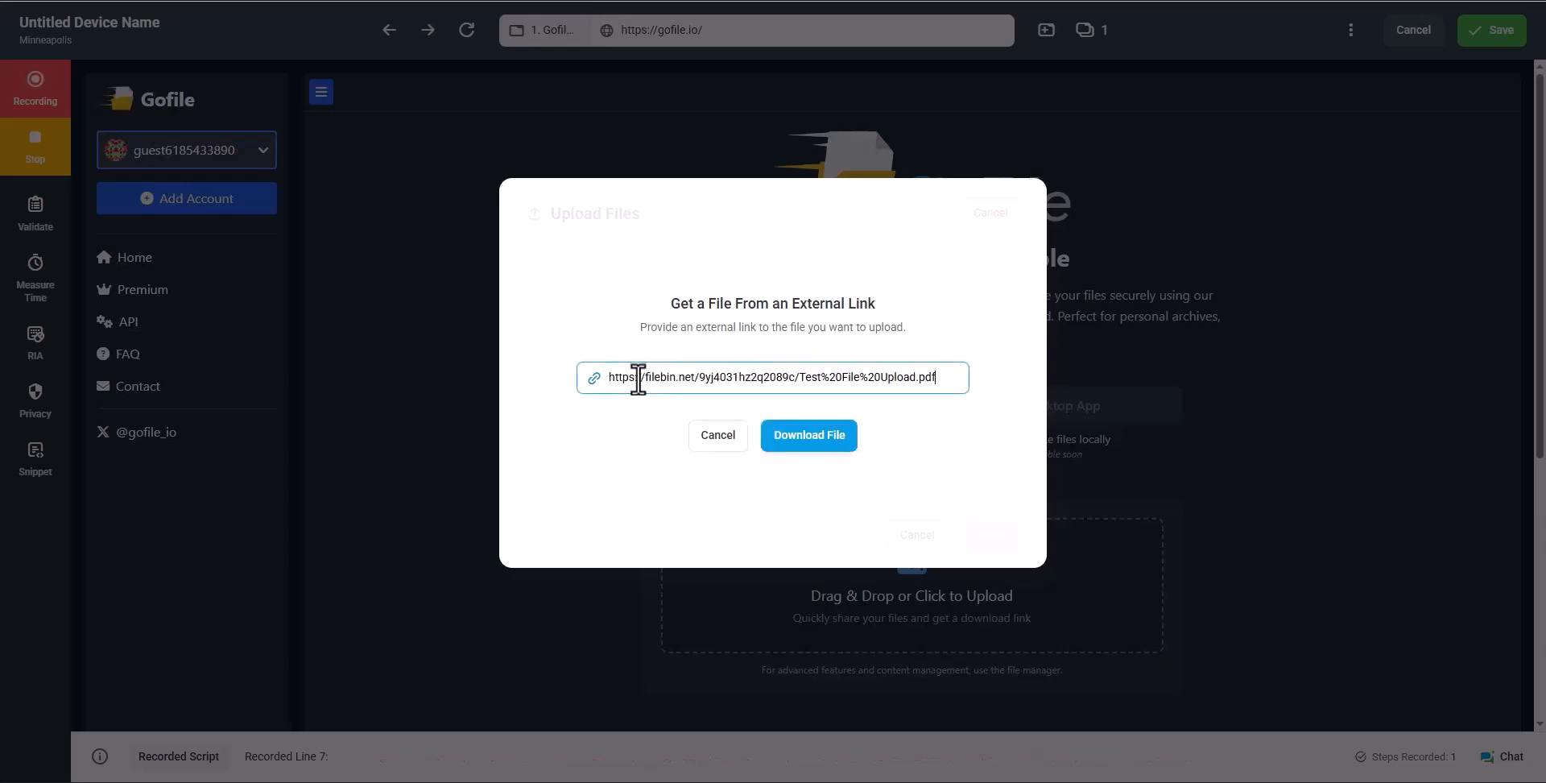
{"action": "left_click", "coordinate": [813, 437]}
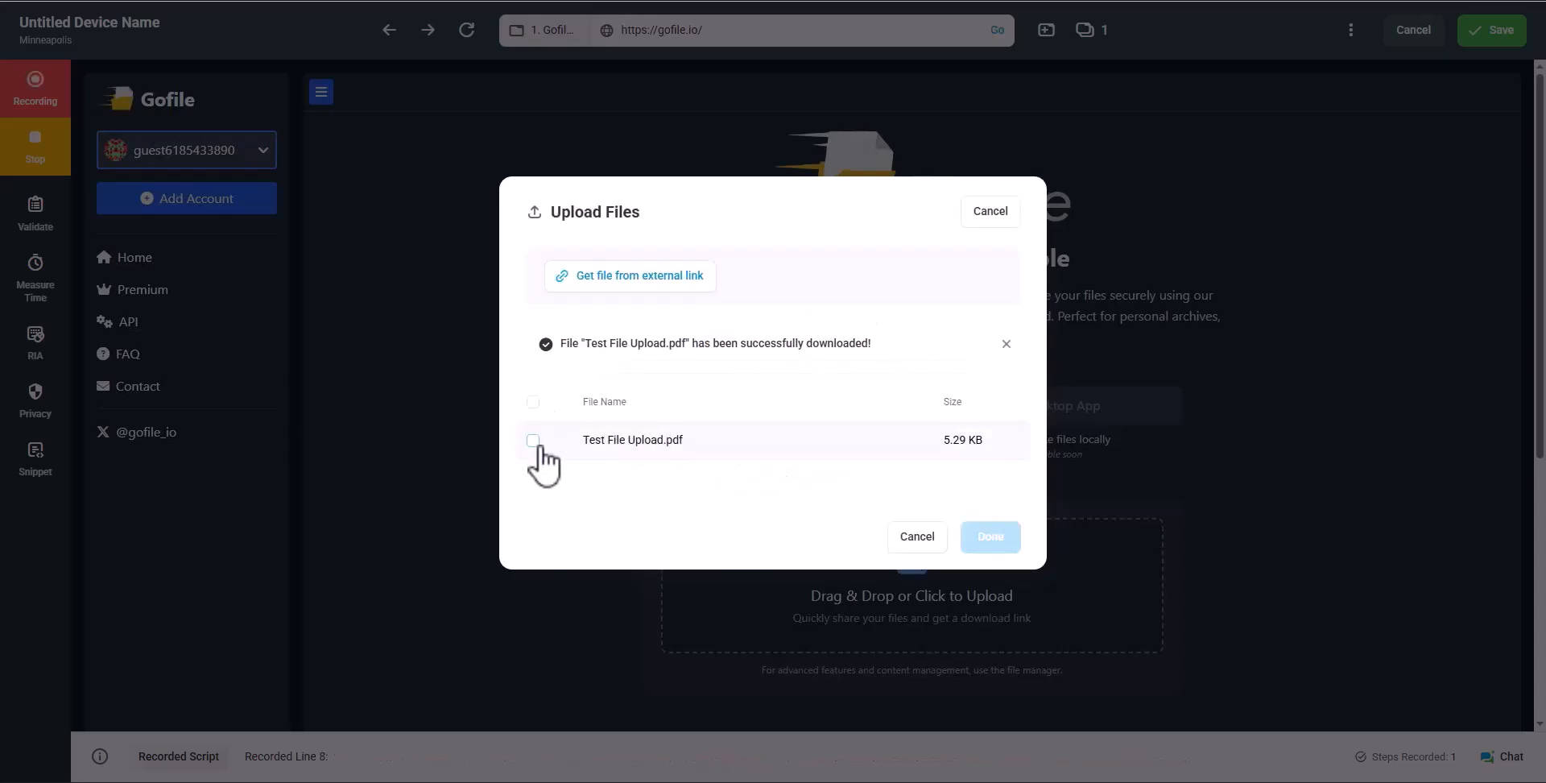
{"action": "left_click", "coordinate": [533, 440]}
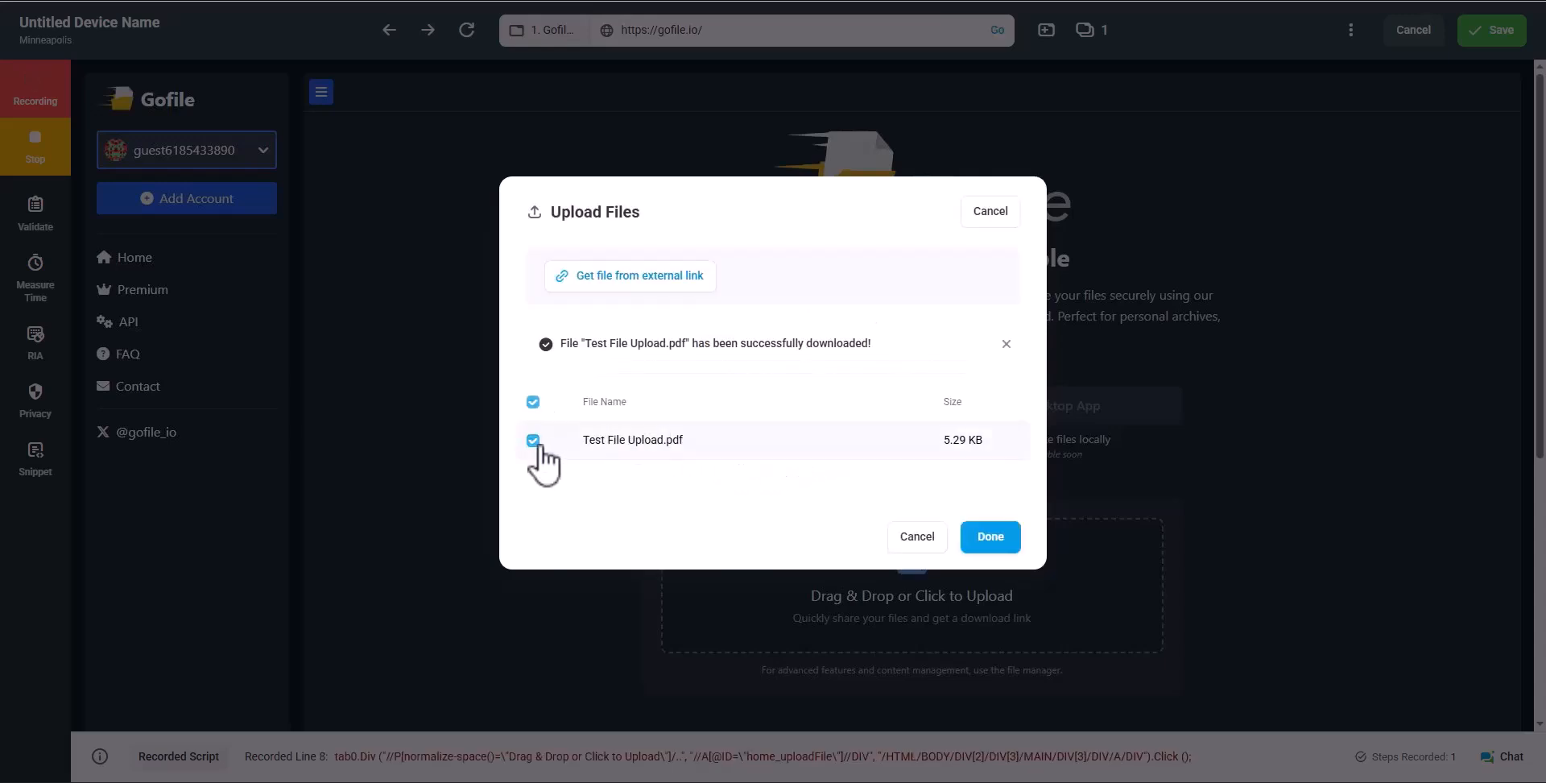
{"action": "left_click", "coordinate": [990, 537]}
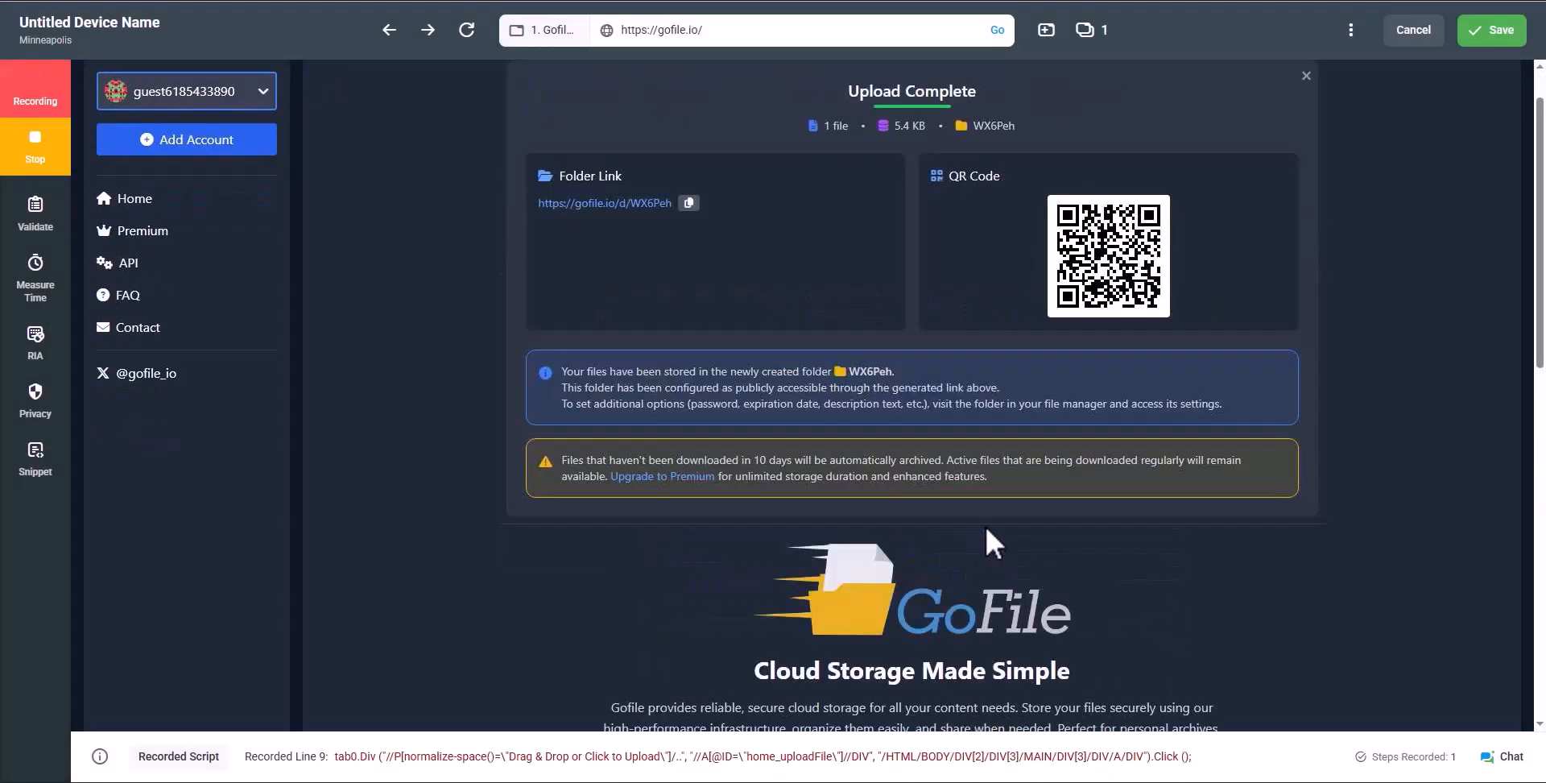
Add a keyword check for 'Upload Complete' and insert a 10-second delay as line 9
{"action": "left_click_drag", "start_coordinate": [848, 89], "coordinate": [971, 91]}
{"action": "right_click", "coordinate": [971, 91]}
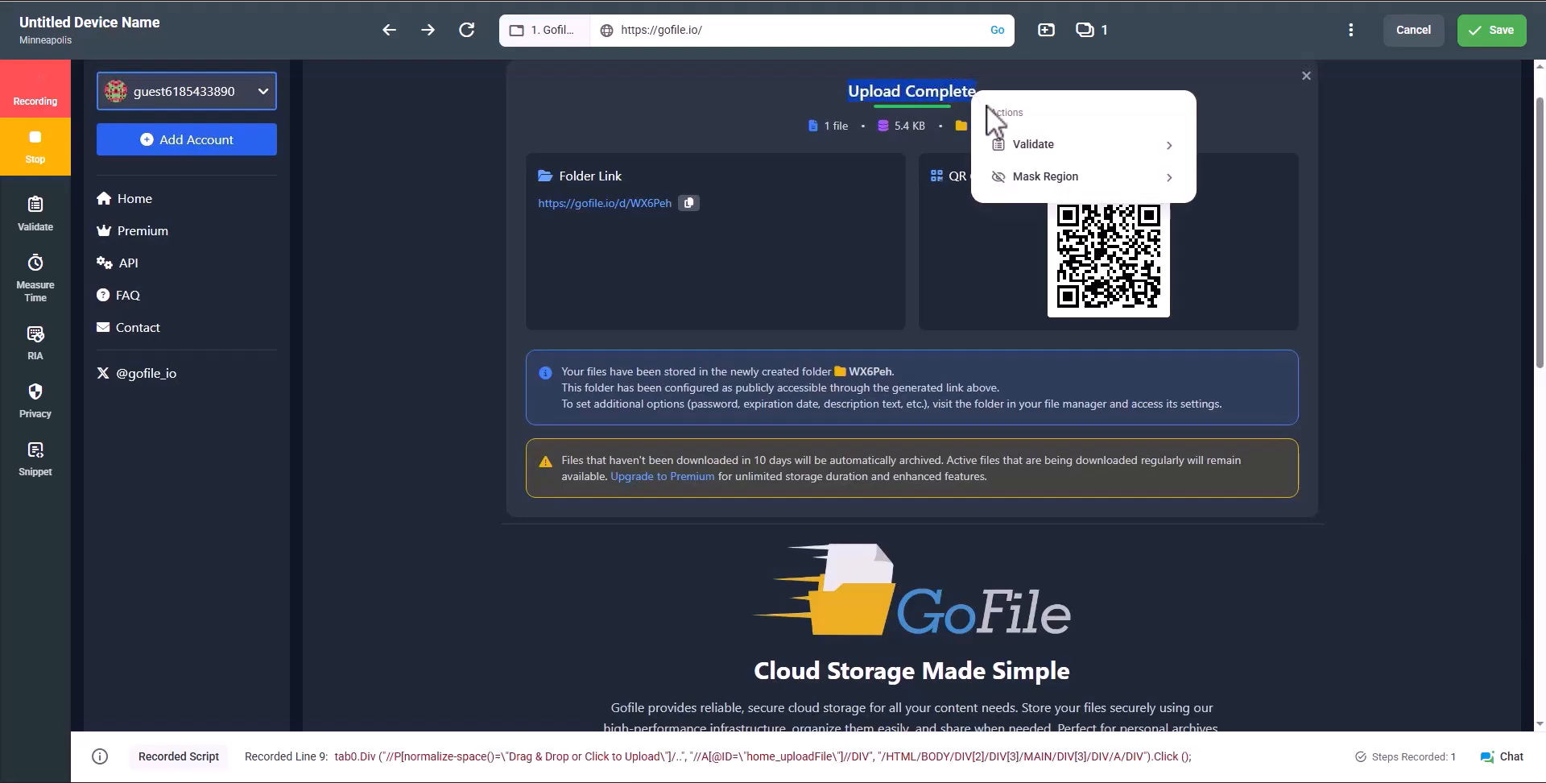
{"action": "mouse_move", "coordinate": [1055, 150]}
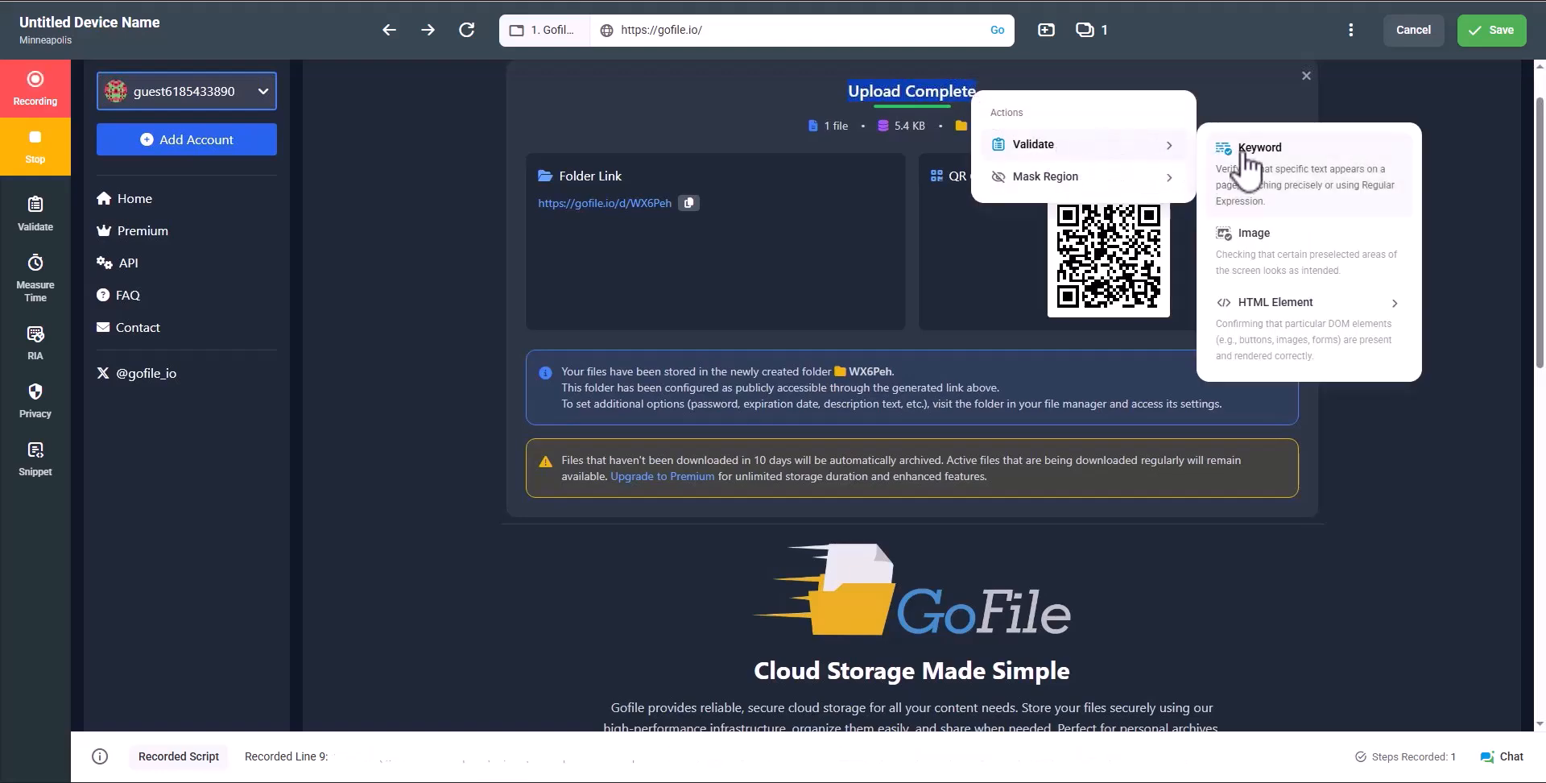
{"action": "left_click", "coordinate": [1244, 153]}
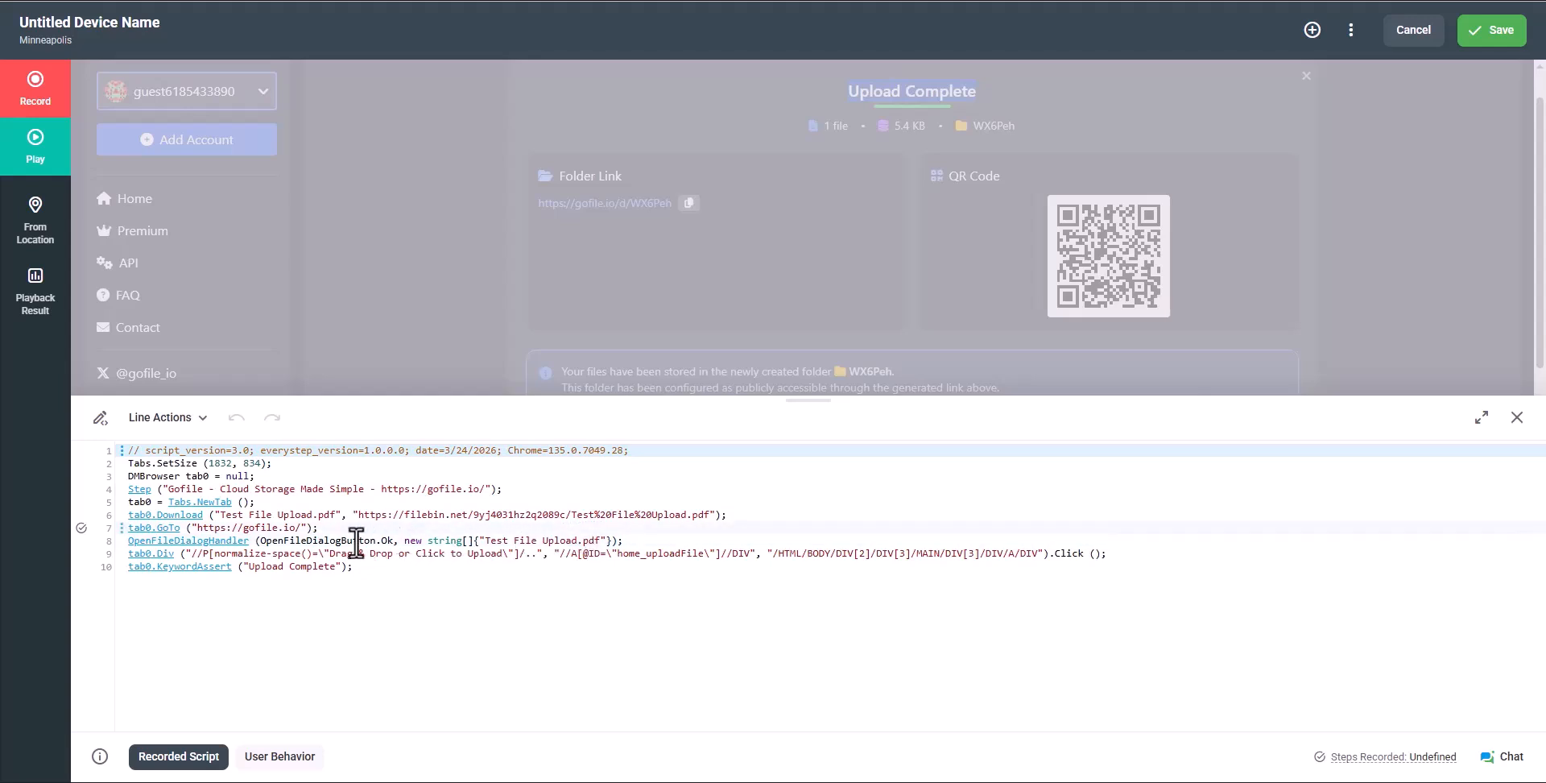
{"action": "left_click", "coordinate": [122, 540]}
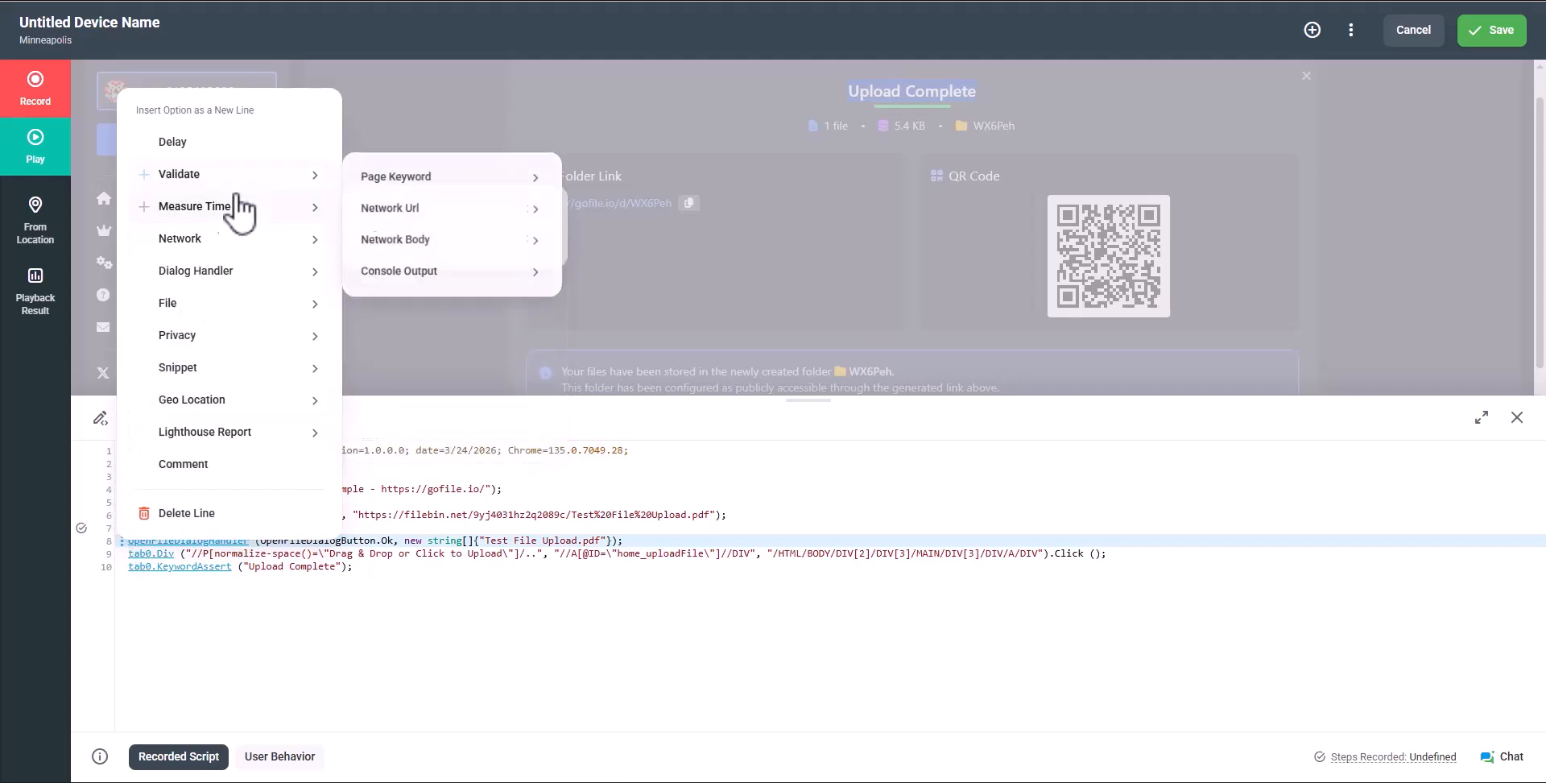
{"action": "left_click", "coordinate": [263, 142]}
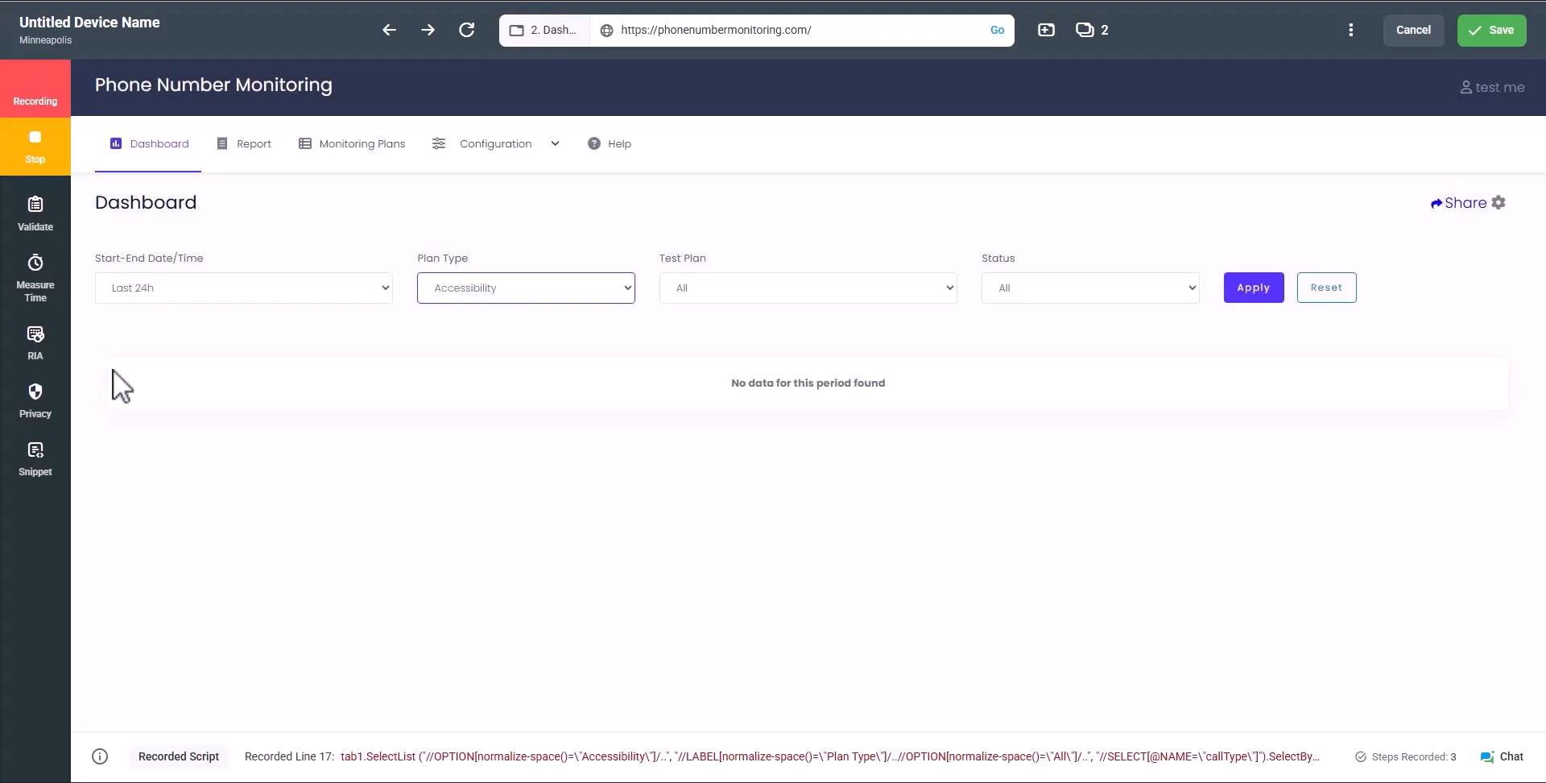
With RIA keyboard/mouse recording on, choose Response Code Enter in the Status filter by keyboard
{"action": "left_click", "coordinate": [37, 336]}
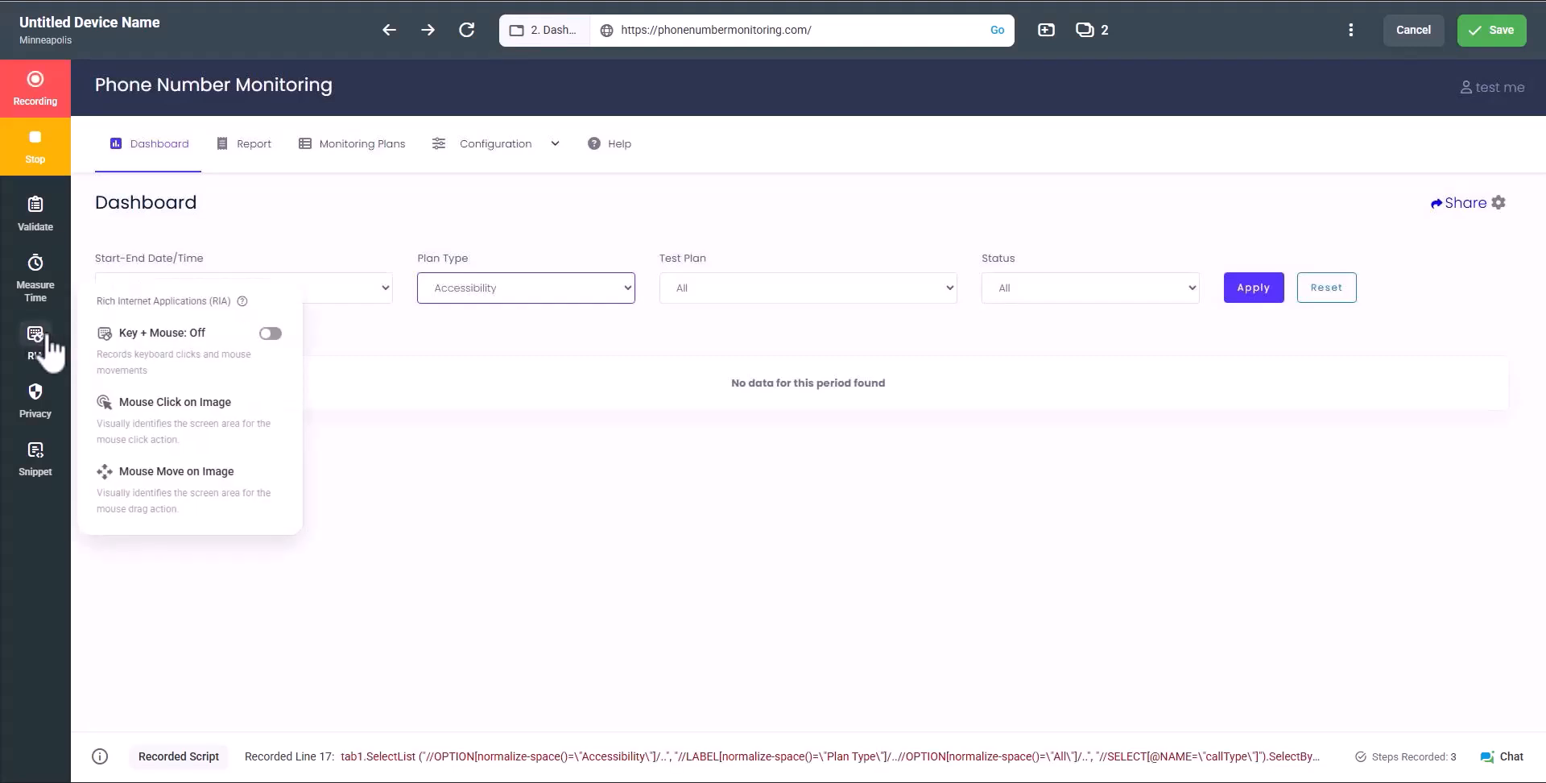
{"action": "left_click", "coordinate": [143, 354]}
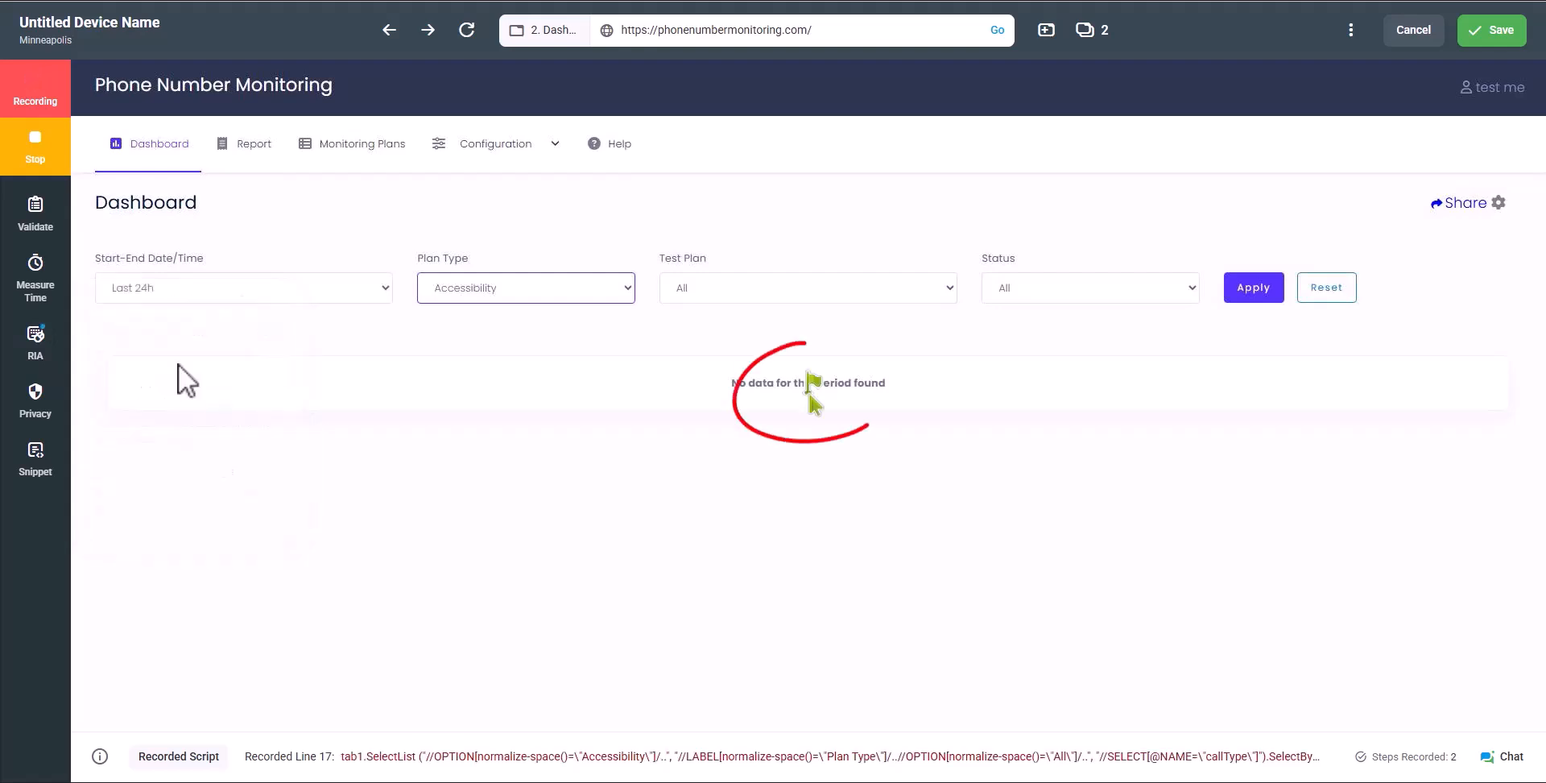
{"action": "left_click", "coordinate": [1109, 290]}
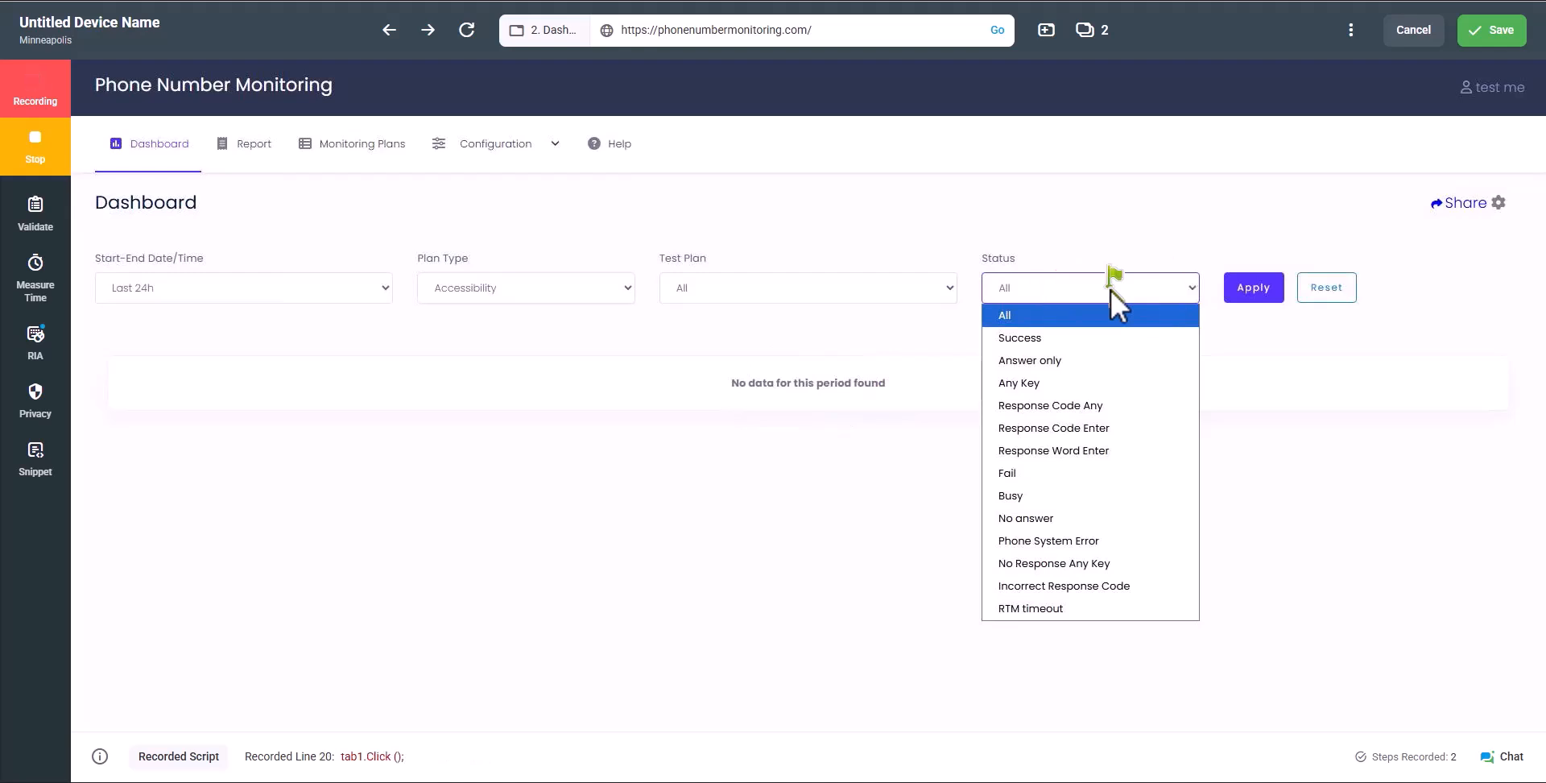
{"action": "key", "text": "Down"}
{"action": "key", "text": "Down"}
{"action": "key", "text": "Down"}
{"action": "key", "text": "Down"}
{"action": "key", "text": "Down"}
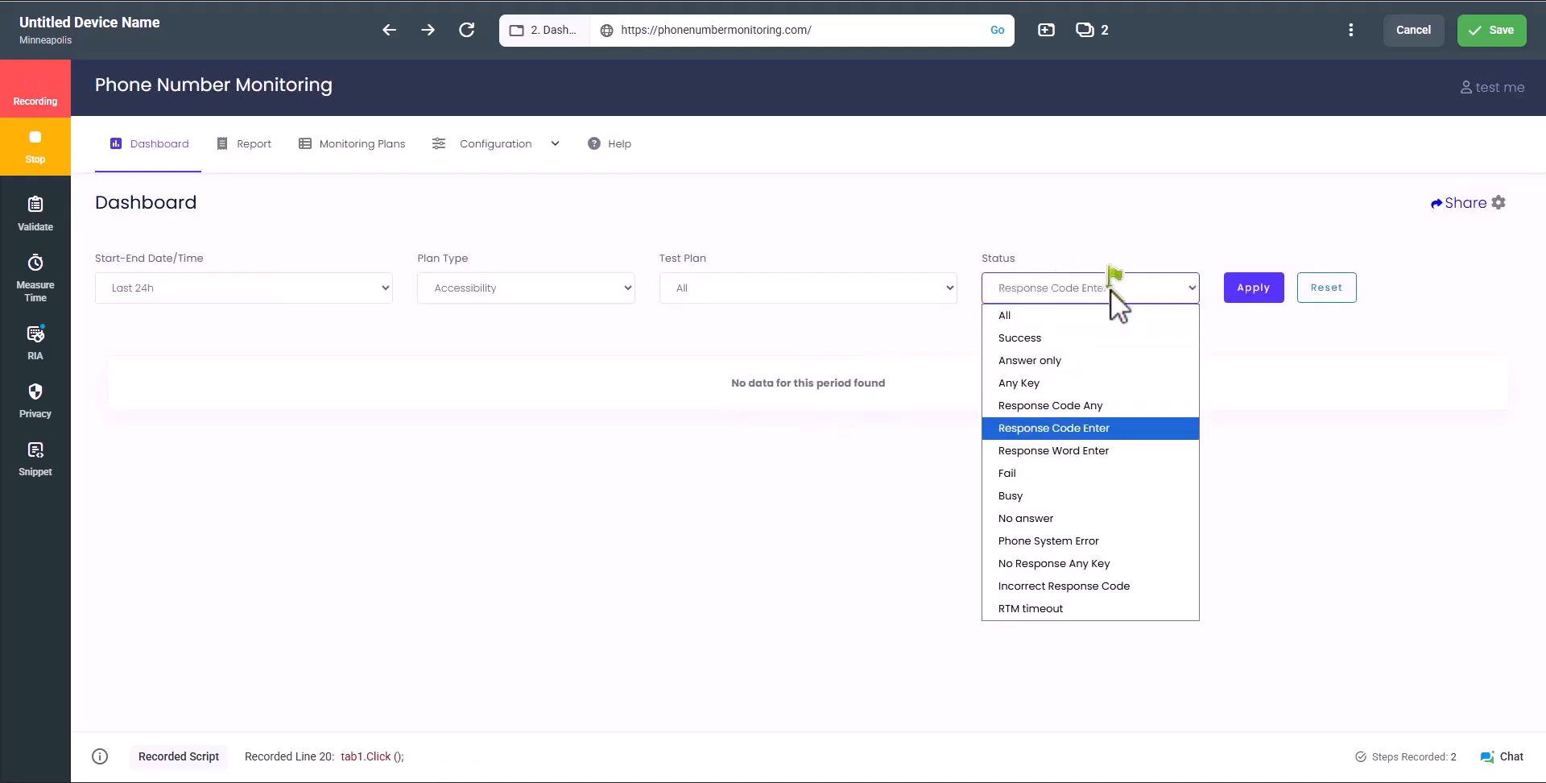
{"action": "key", "text": "Return"}
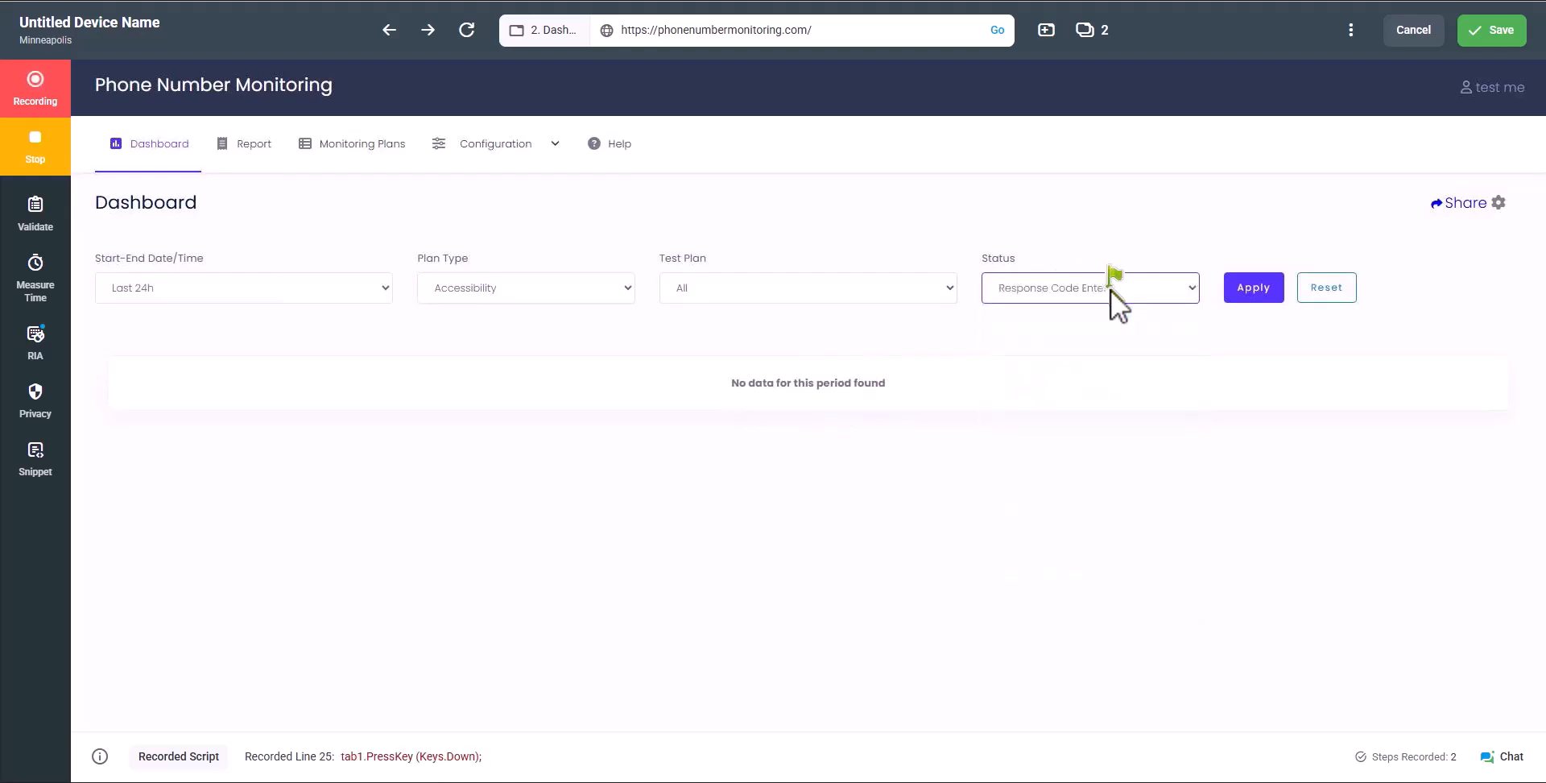
{"action": "left_click", "coordinate": [56, 335]}
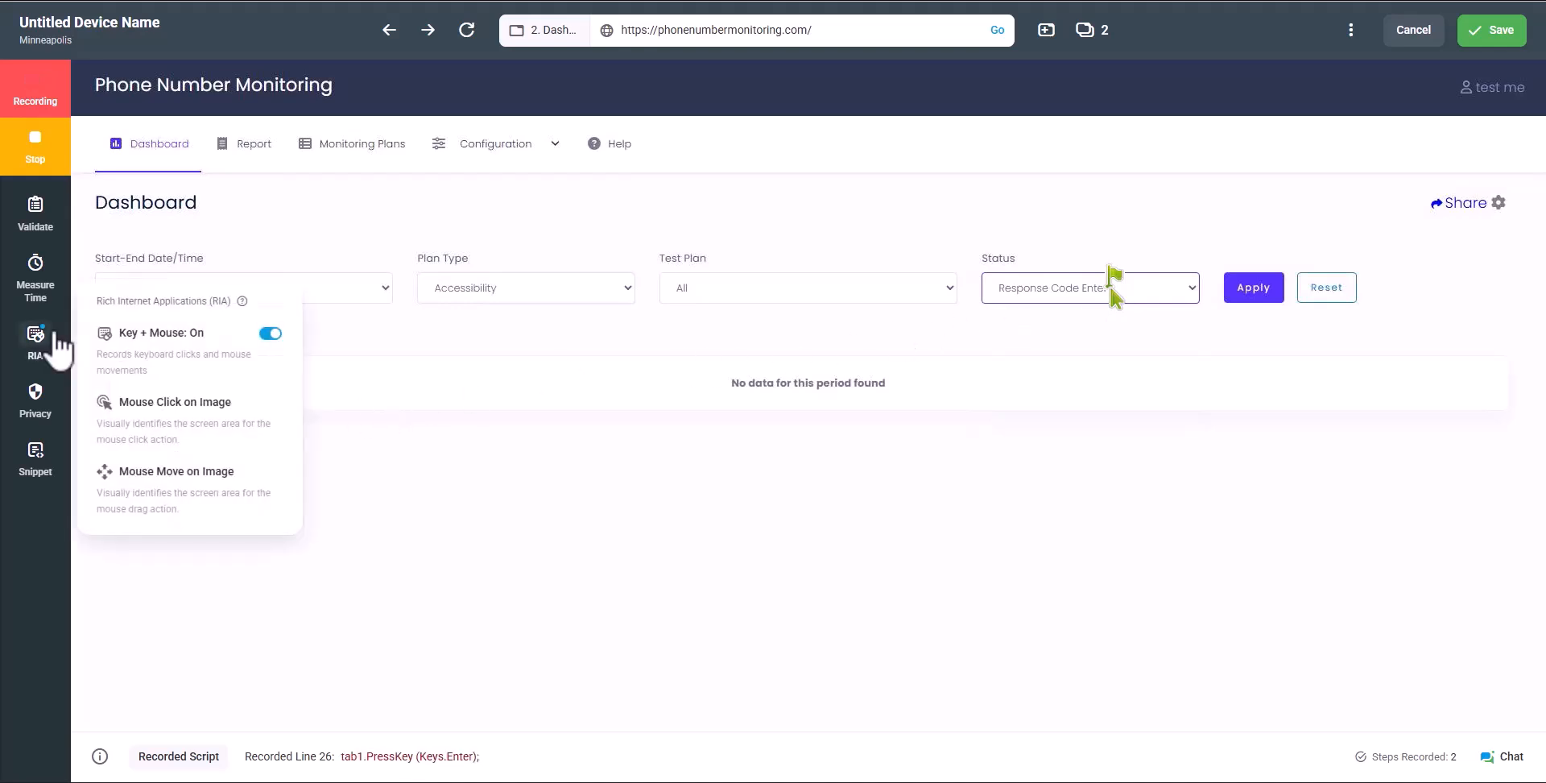
{"action": "left_click", "coordinate": [144, 366]}
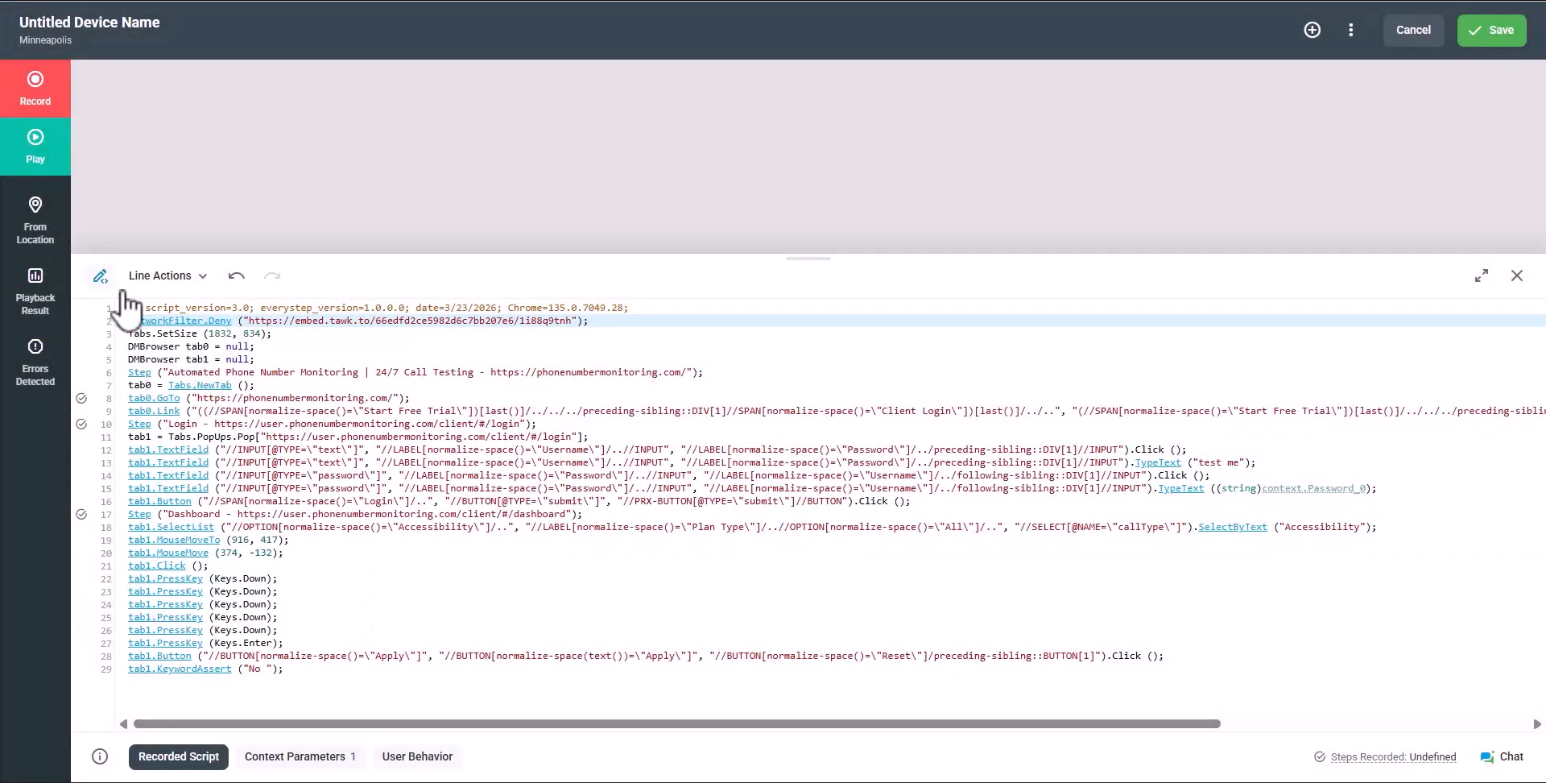
In the Script Code Editor, start typing 'U' over 'Down' on line 26
{"action": "left_click", "coordinate": [100, 275]}
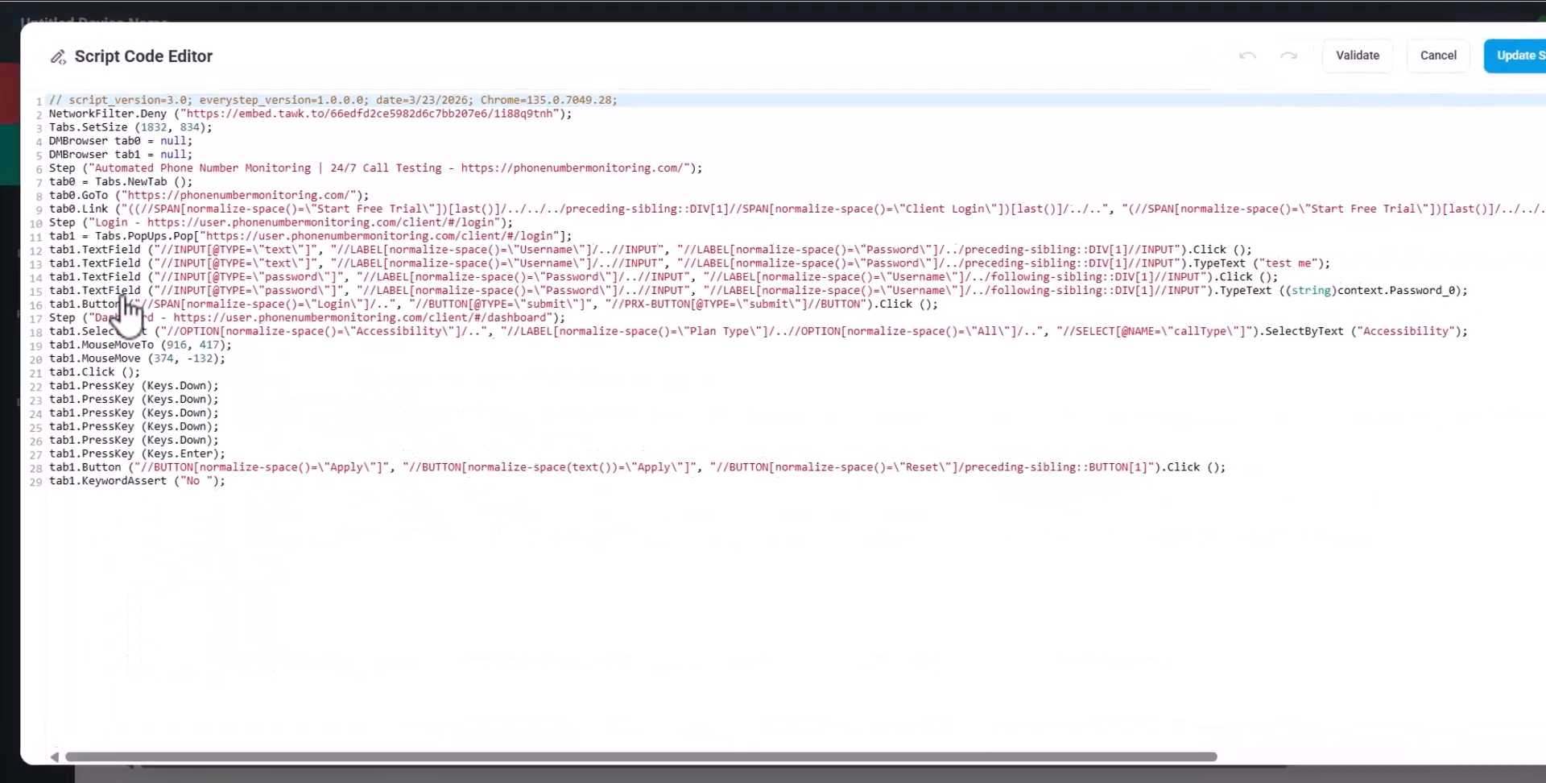
{"action": "left_click_drag", "start_coordinate": [248, 600], "coordinate": [281, 600]}
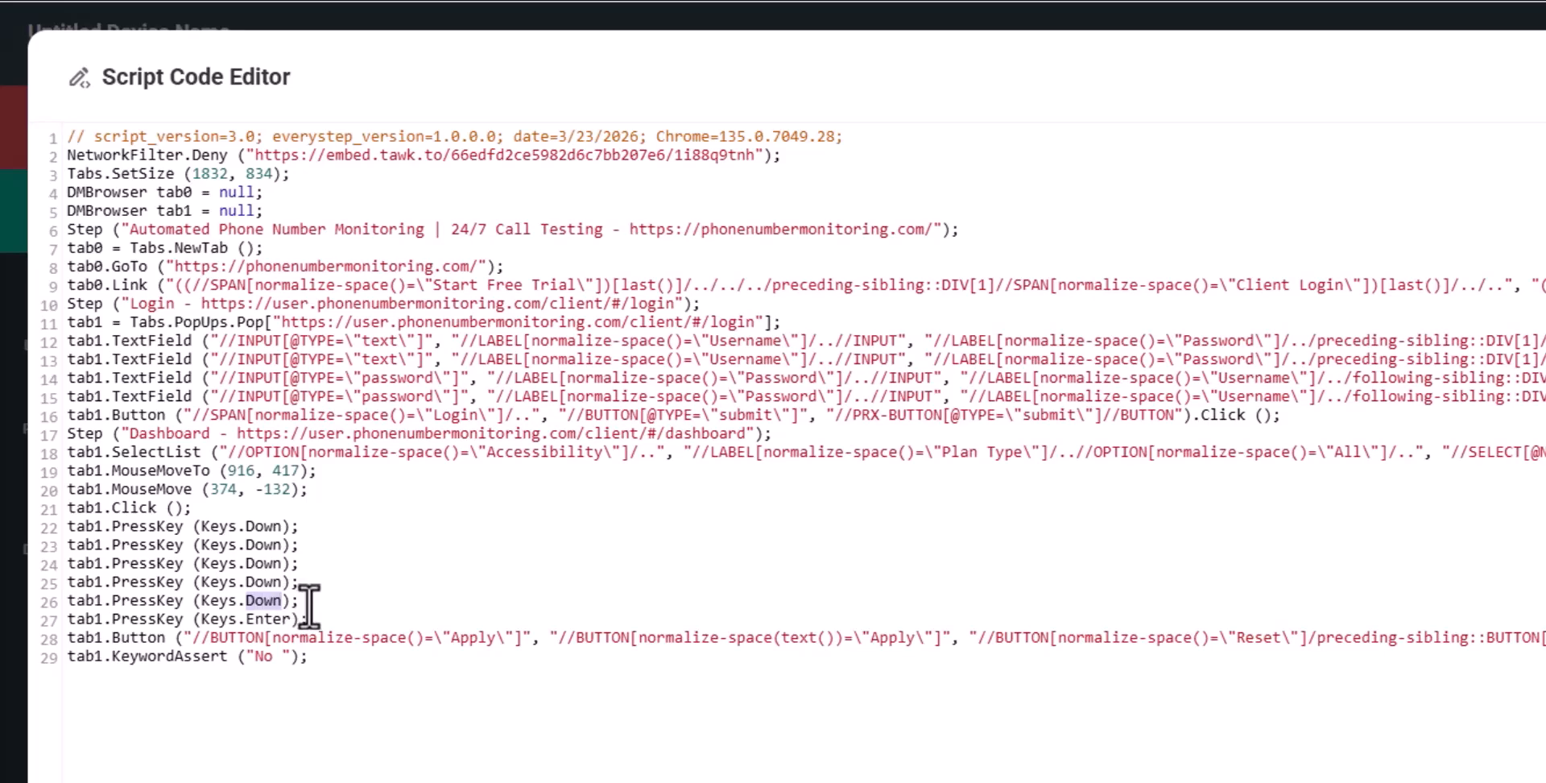
{"action": "type", "text": "U"}
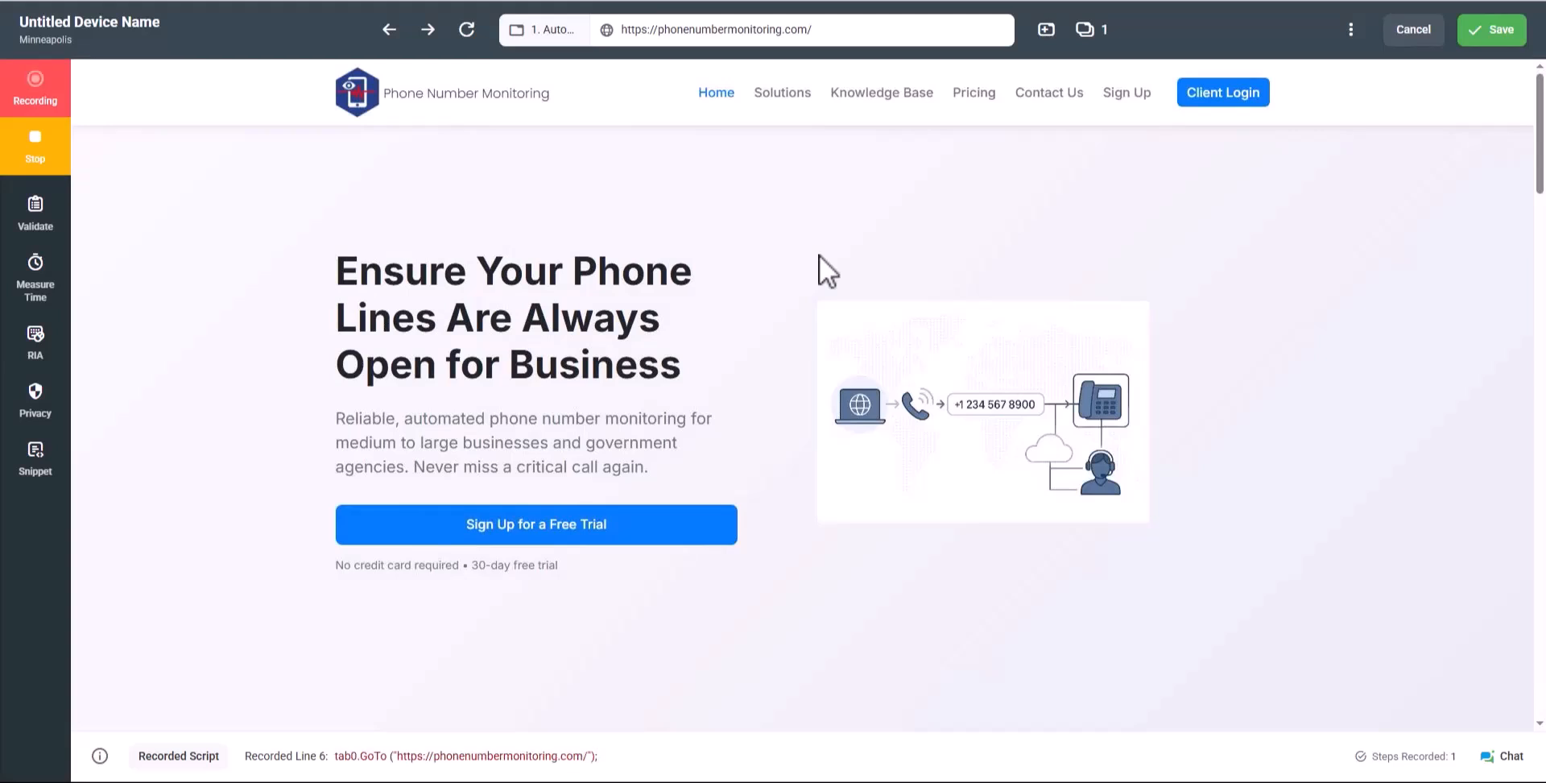
Record opening Client Login and filling in the username and password fields
{"action": "left_click", "coordinate": [1195, 94]}
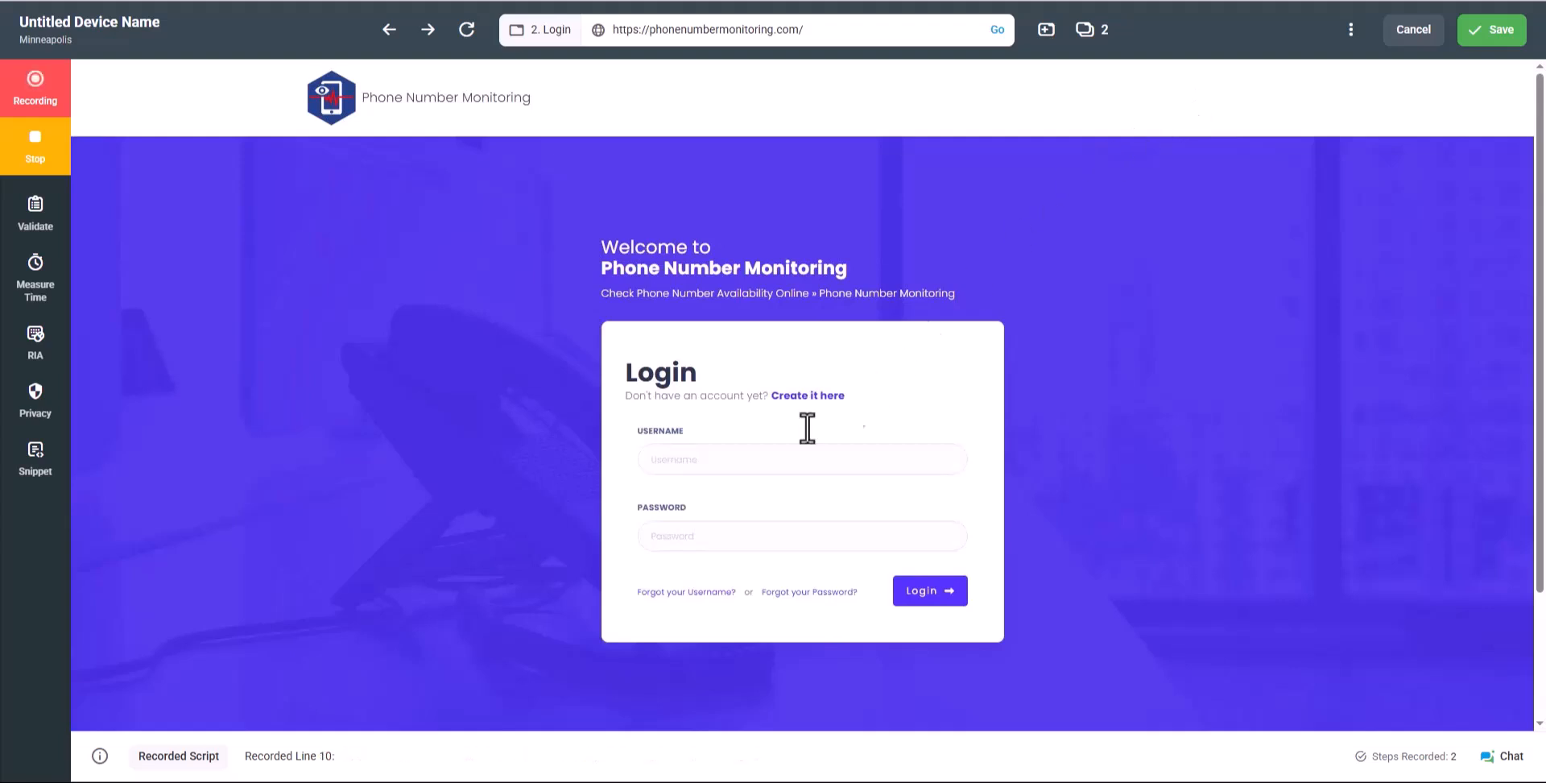
{"action": "left_click", "coordinate": [763, 457]}
{"action": "type", "text": "test "}
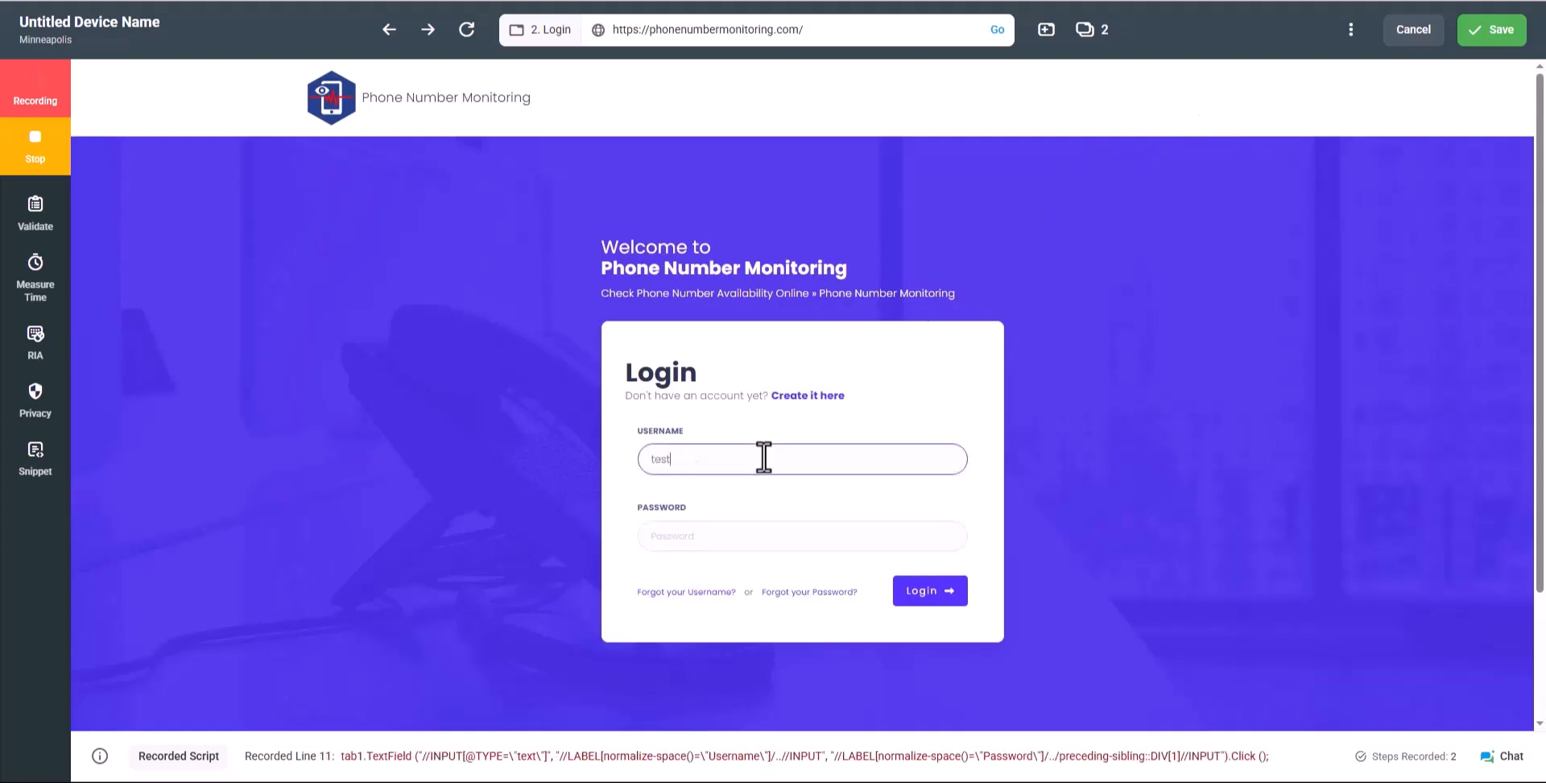
{"action": "type", "text": "me"}
{"action": "left_click", "coordinate": [740, 536]}
{"action": "type", "text": "test"}
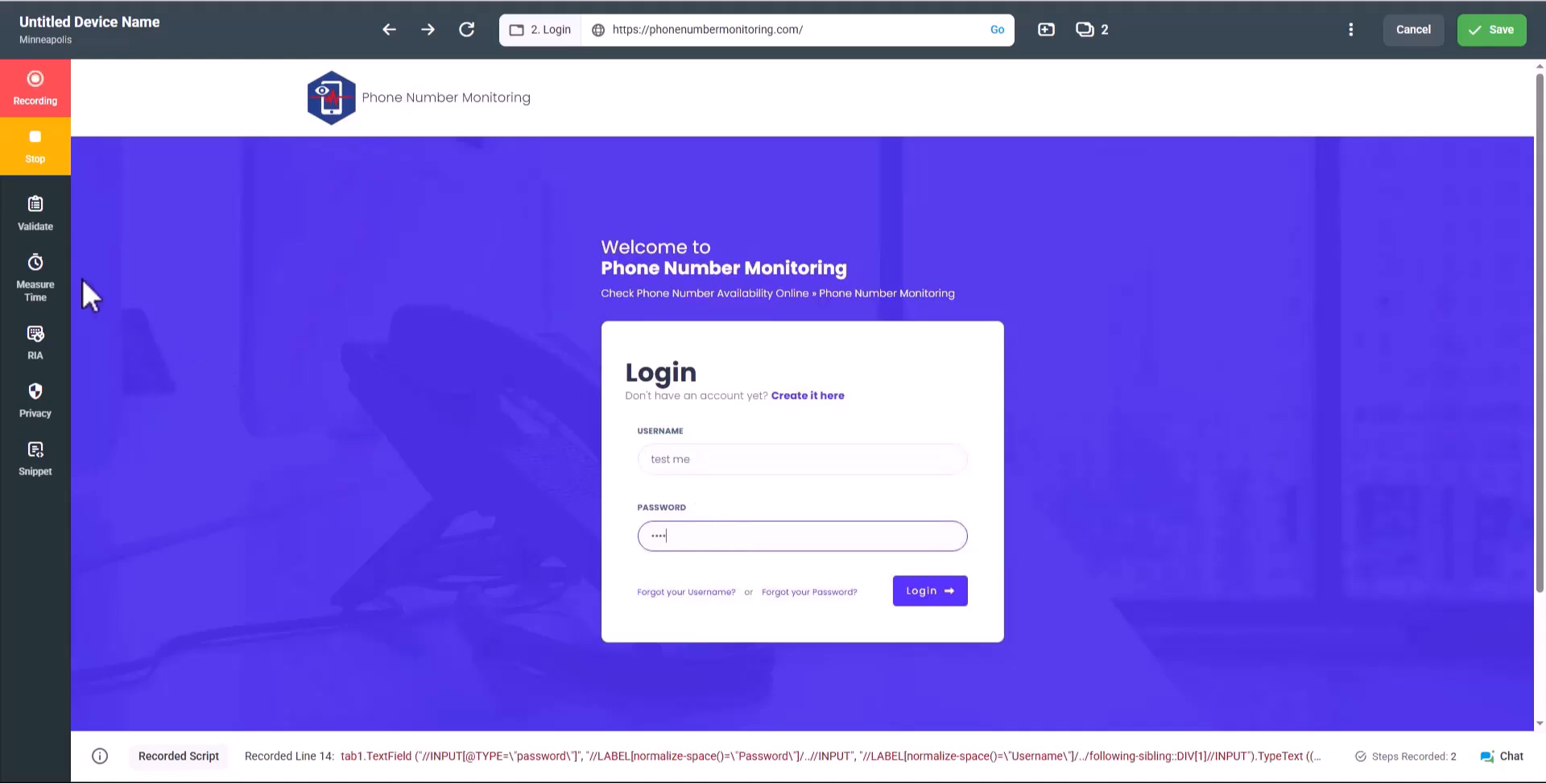
{"action": "left_click", "coordinate": [48, 282]}
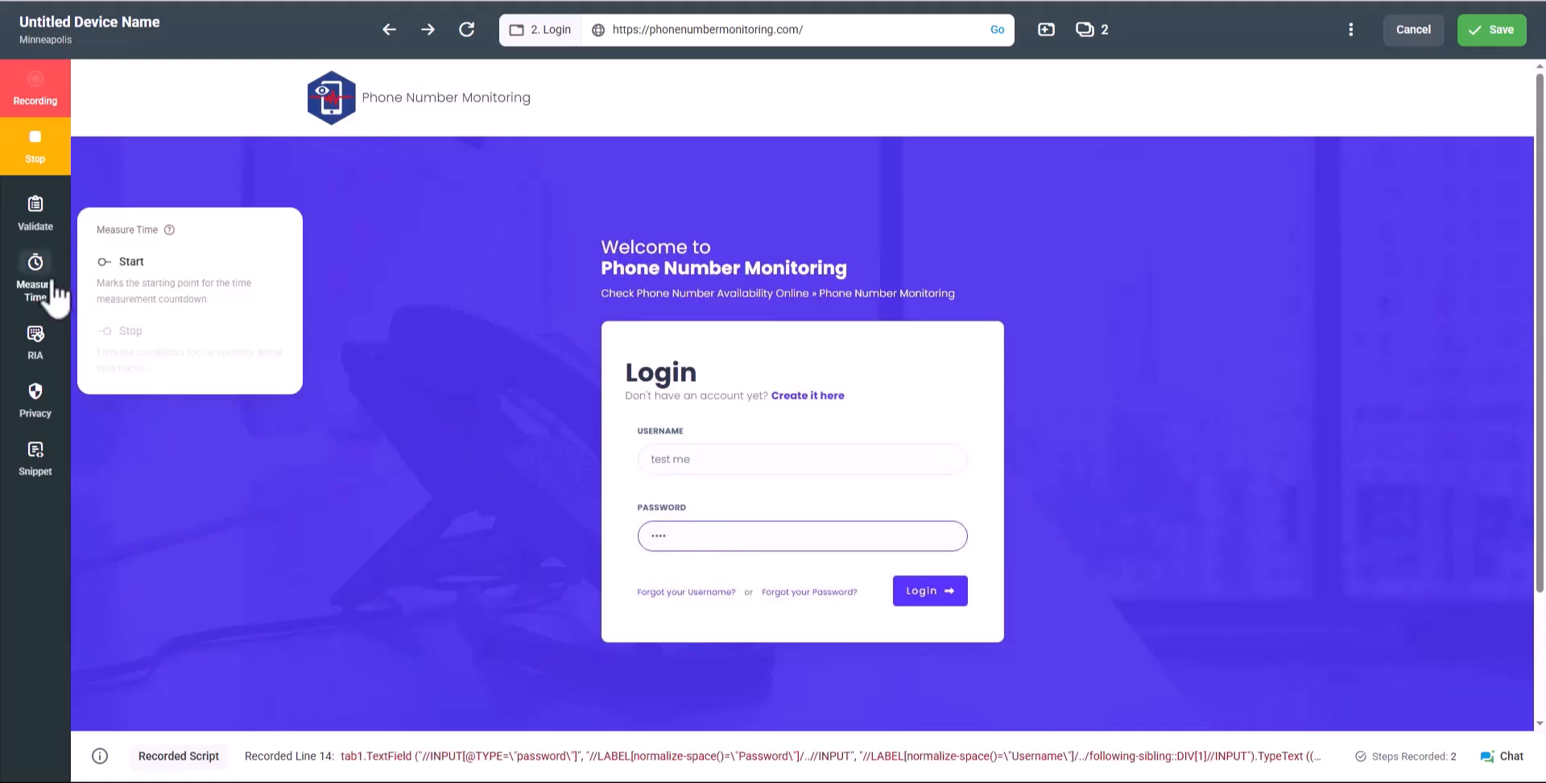
Start custom-metric timer ScriptTimeWatcher_1, then submit the login
{"action": "left_click", "coordinate": [135, 278]}
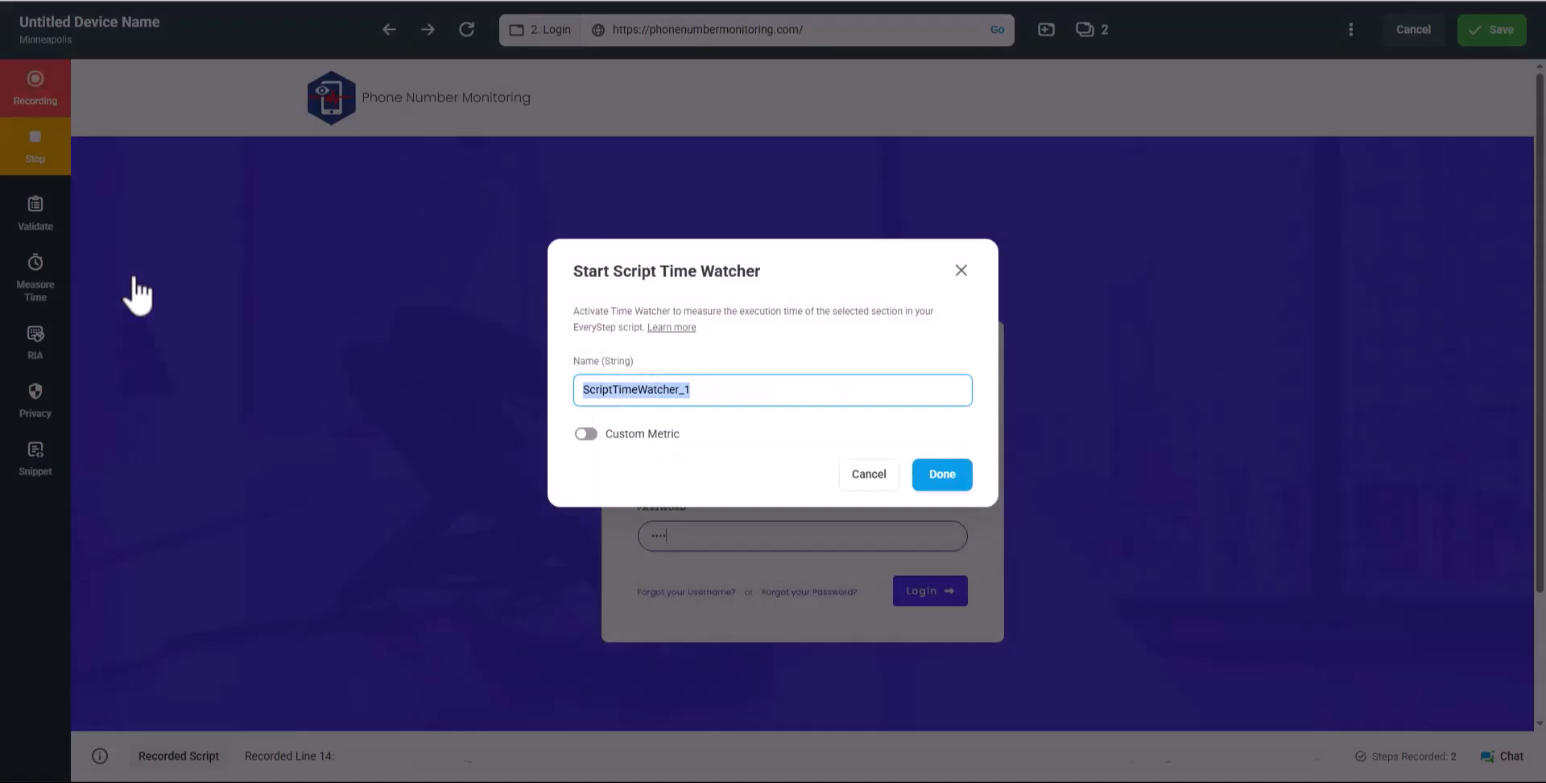
{"action": "left_click", "coordinate": [586, 434]}
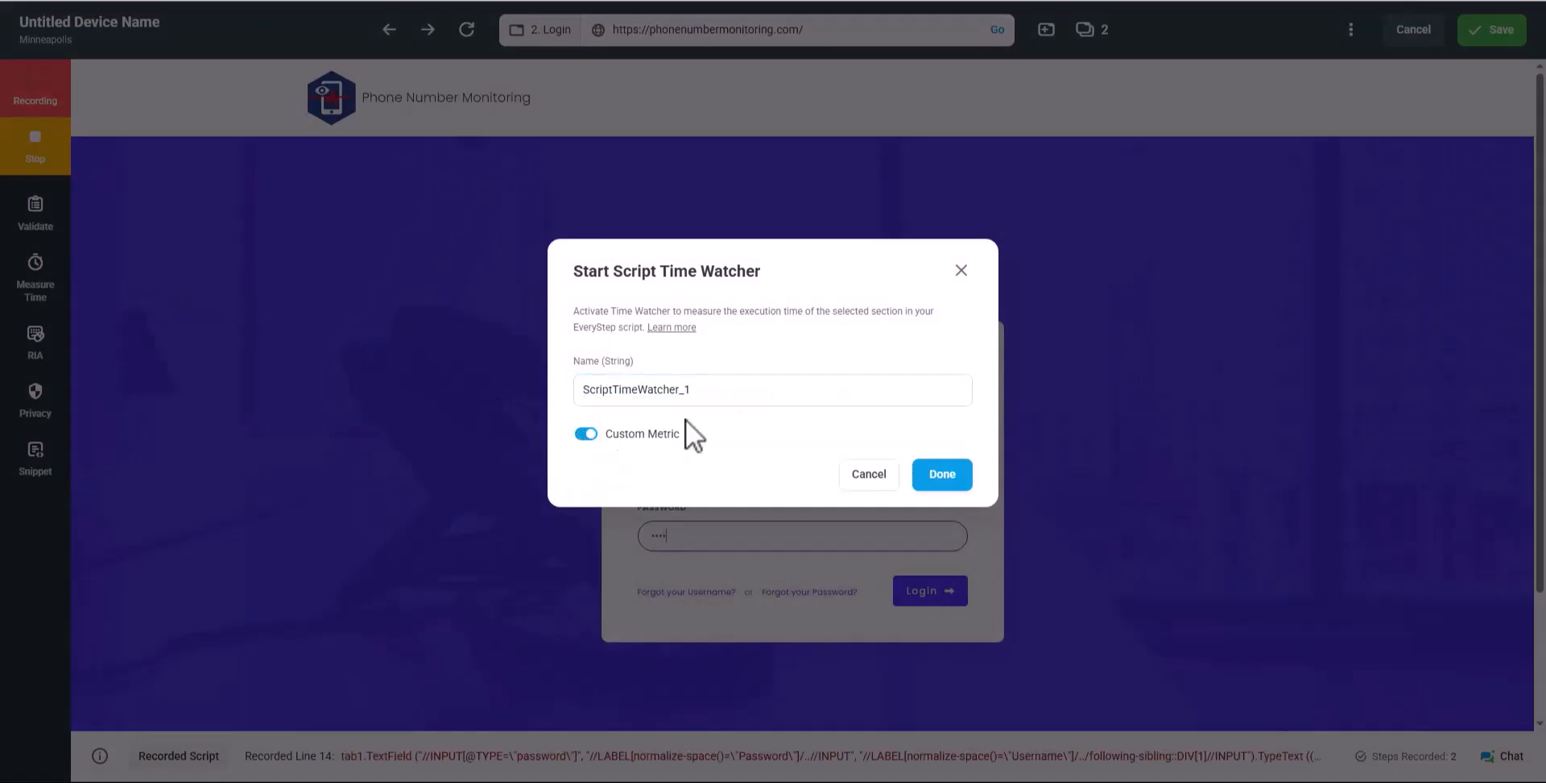
{"action": "left_click", "coordinate": [939, 475]}
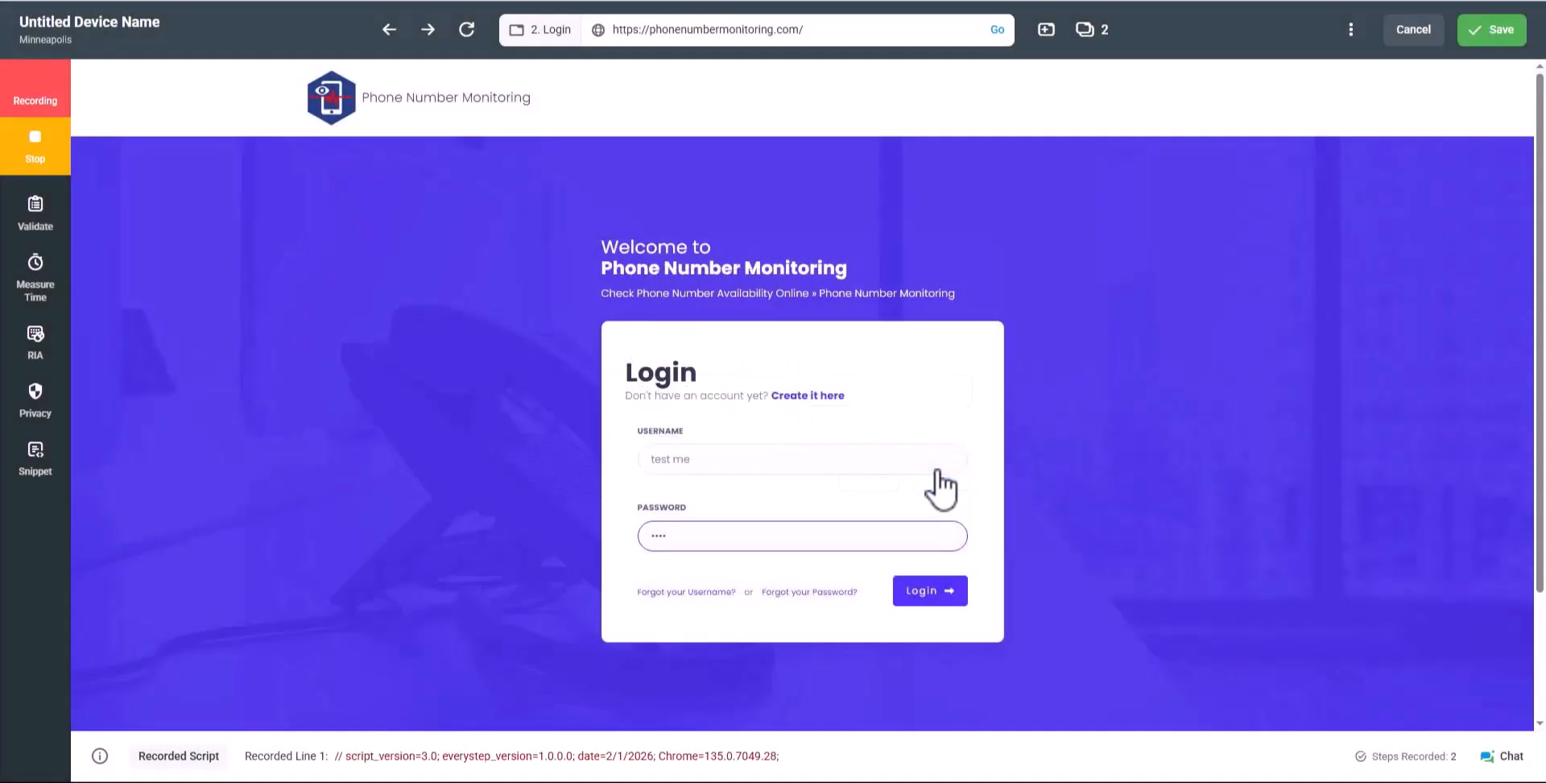
{"action": "left_click", "coordinate": [926, 590]}
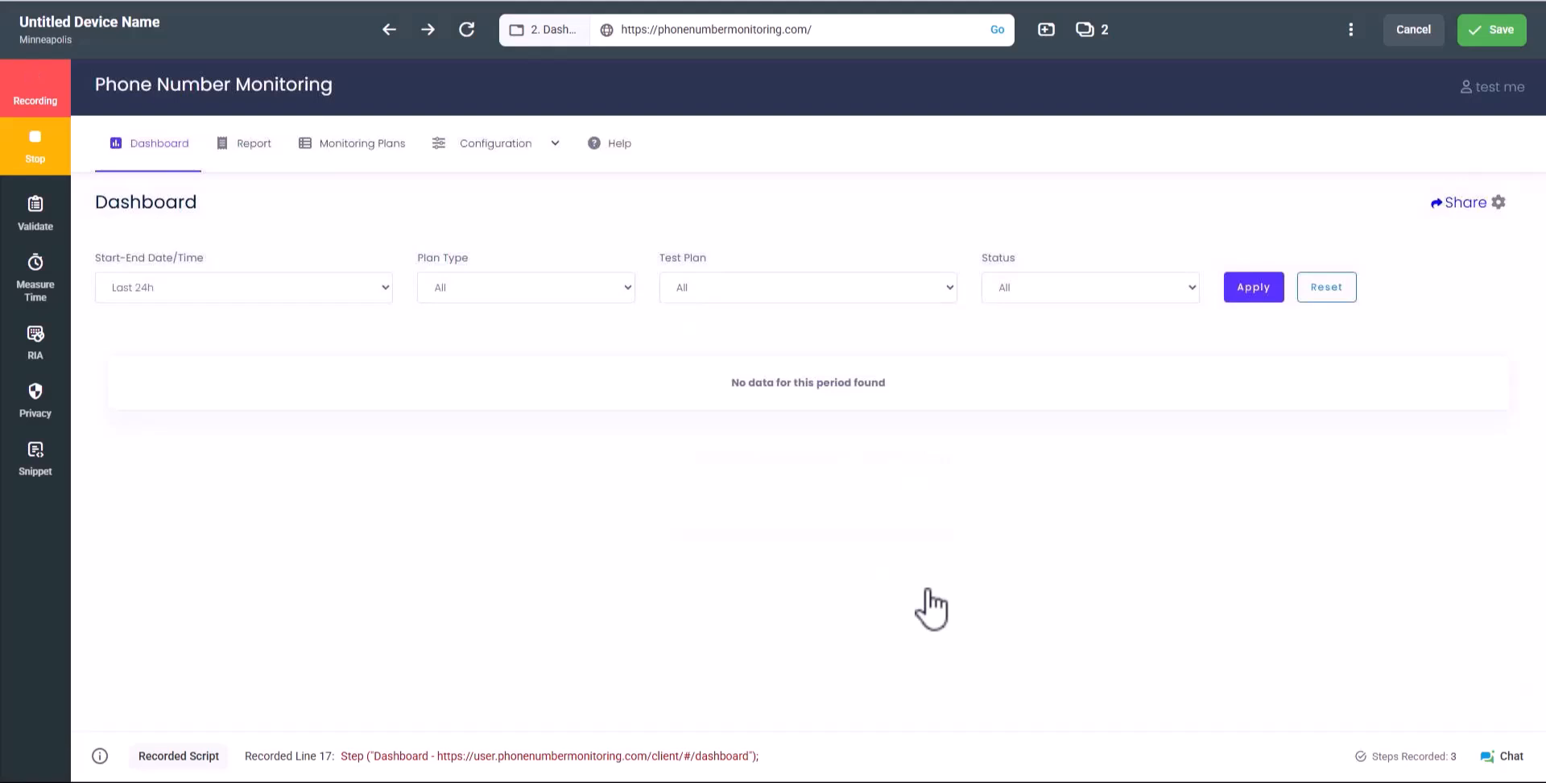
Add a keyword check for 'Status' on the dashboard and stop ScriptTimeWatcher_1
{"action": "double_click", "coordinate": [999, 257]}
{"action": "right_click", "coordinate": [1011, 256]}
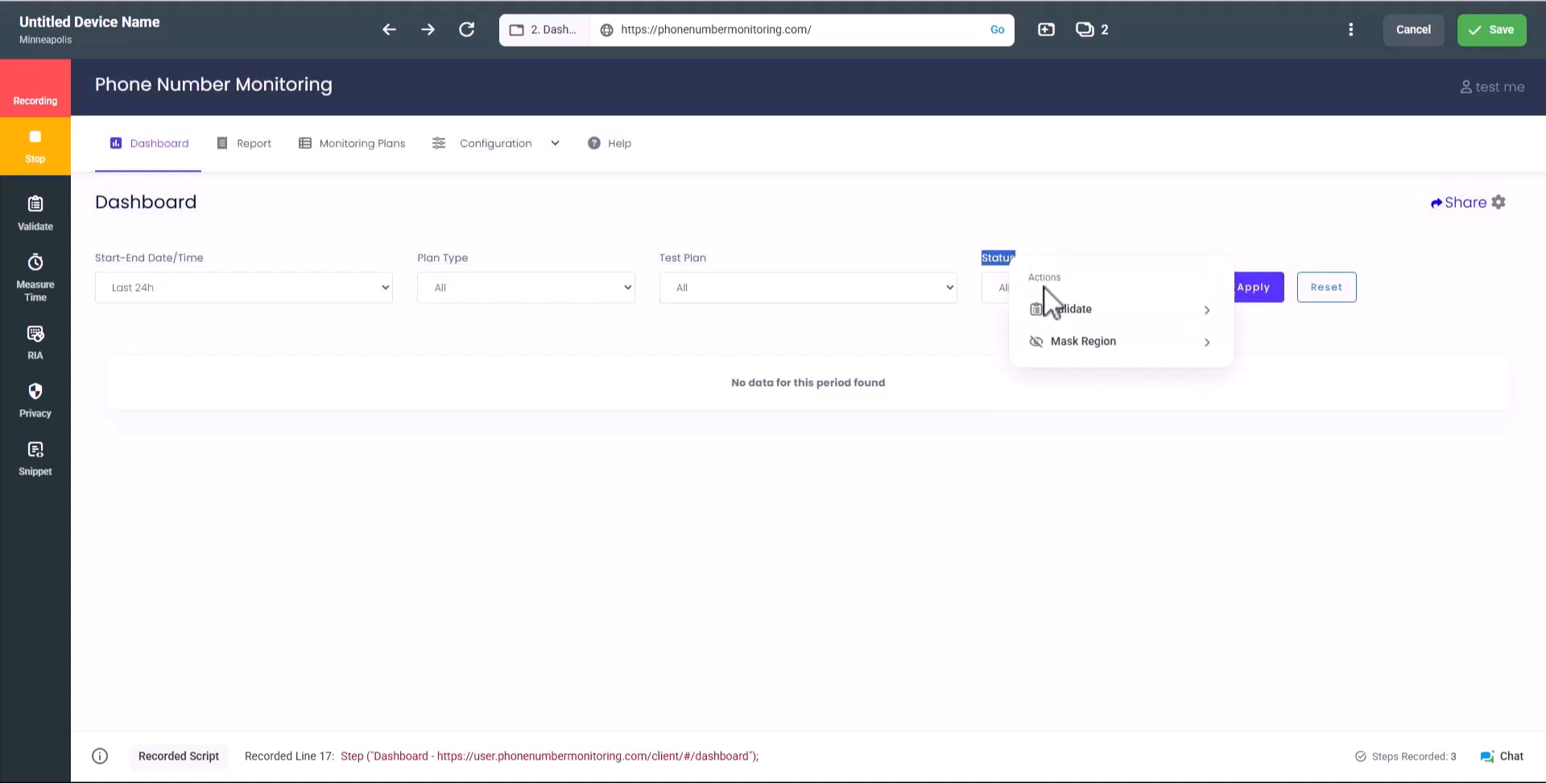
{"action": "mouse_move", "coordinate": [1065, 312]}
{"action": "left_click", "coordinate": [1272, 319]}
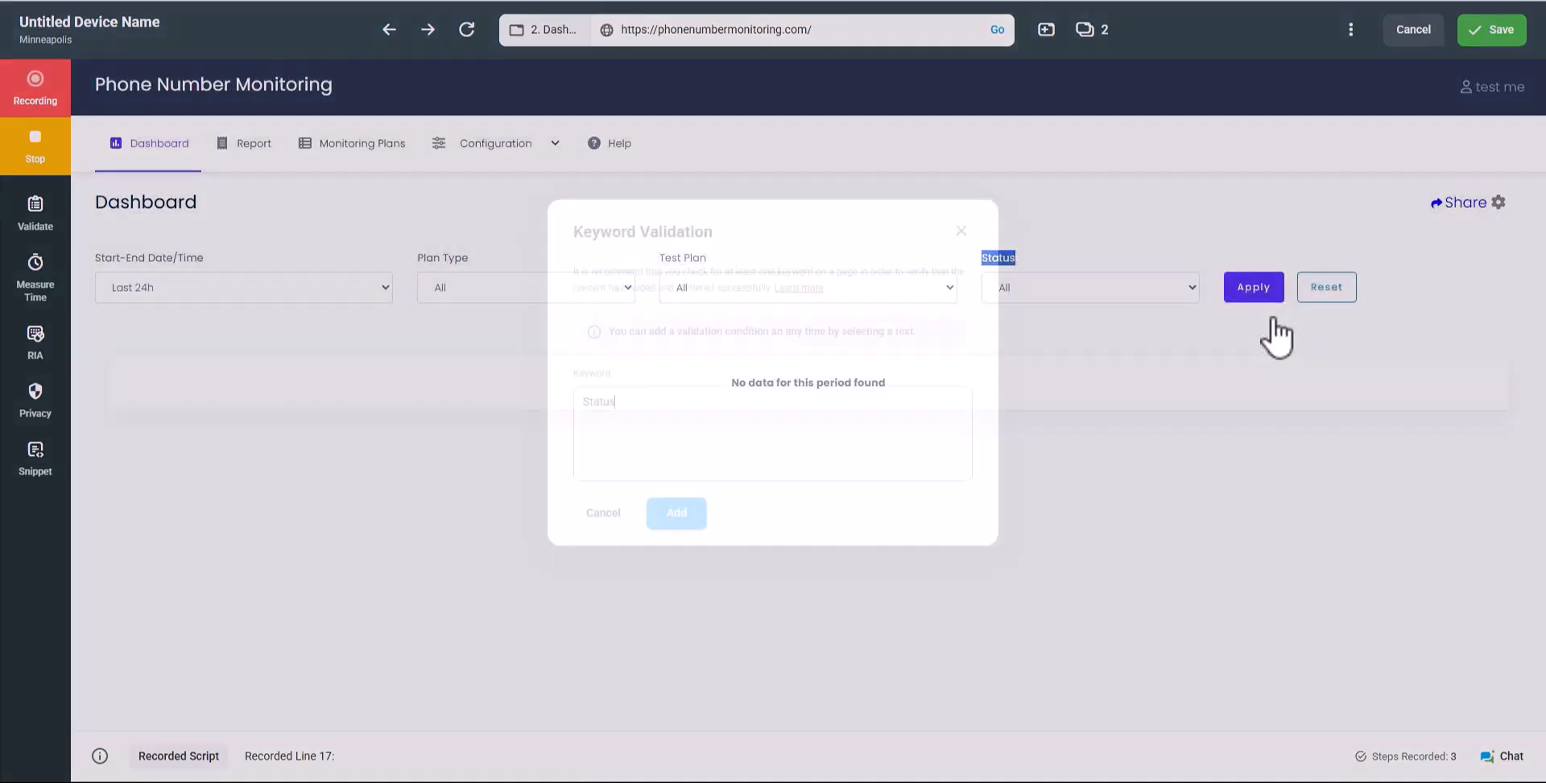
{"action": "left_click", "coordinate": [680, 522]}
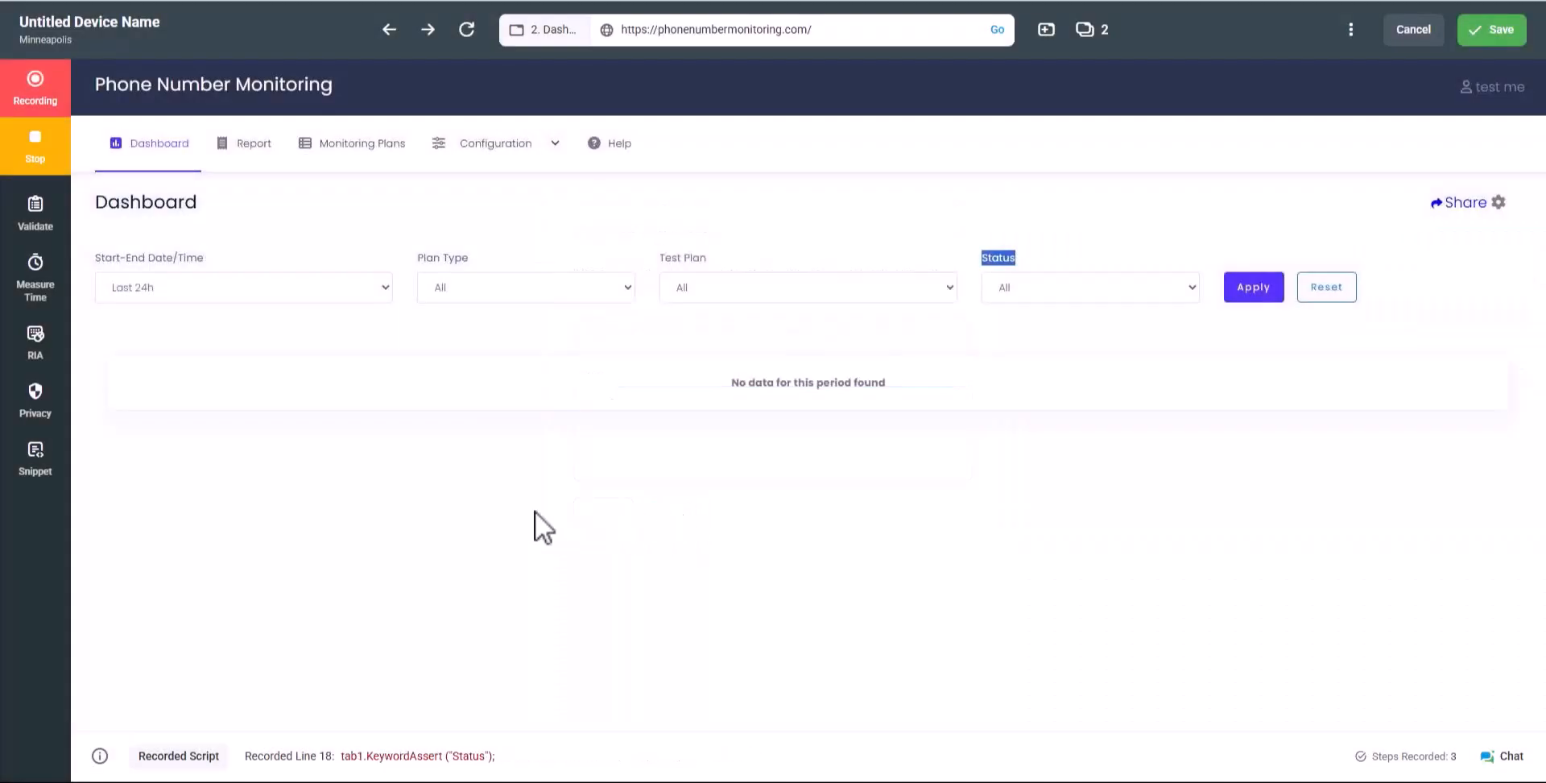
{"action": "left_click", "coordinate": [51, 296]}
{"action": "mouse_move", "coordinate": [121, 363]}
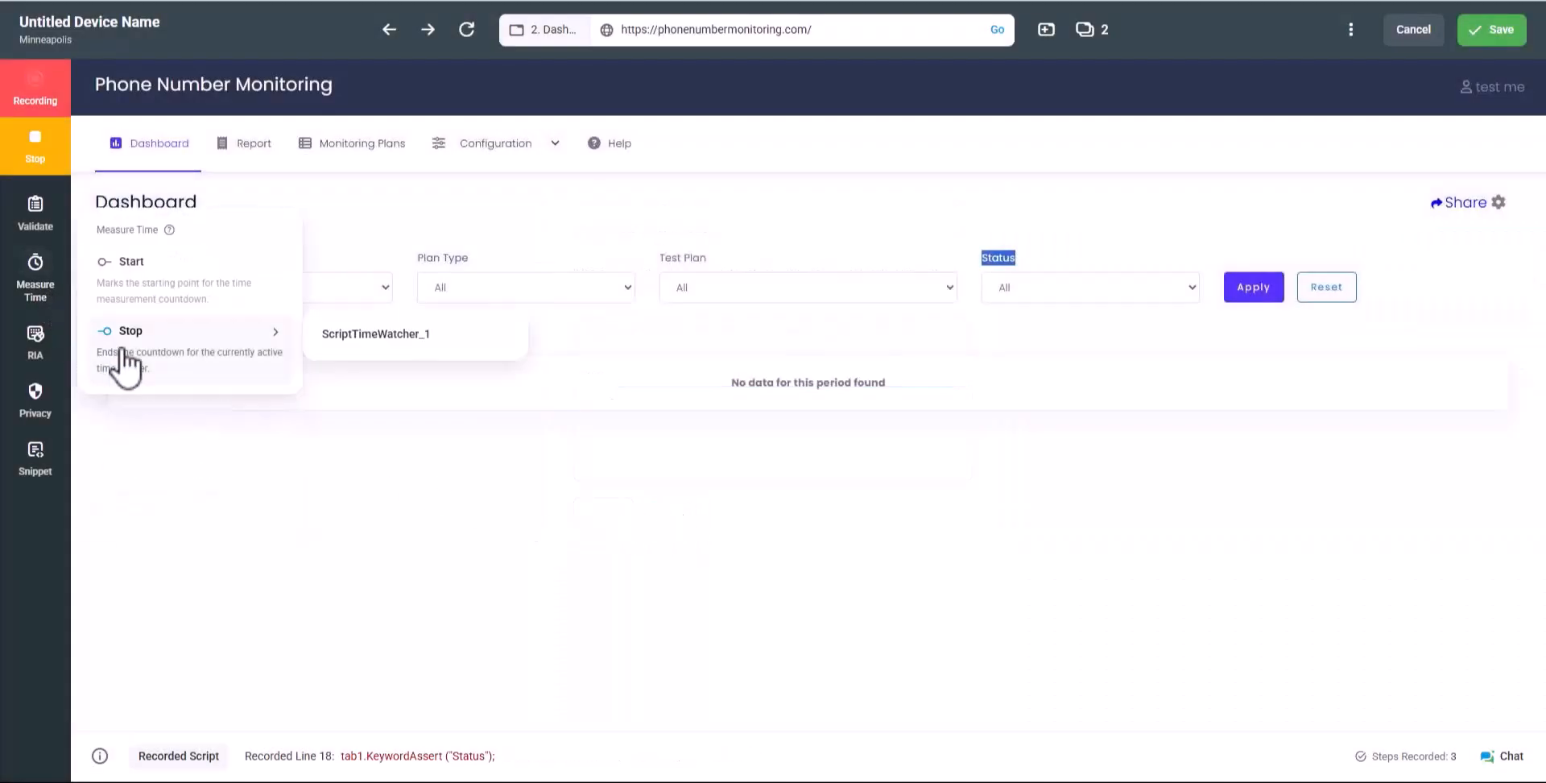
{"action": "left_click", "coordinate": [334, 337]}
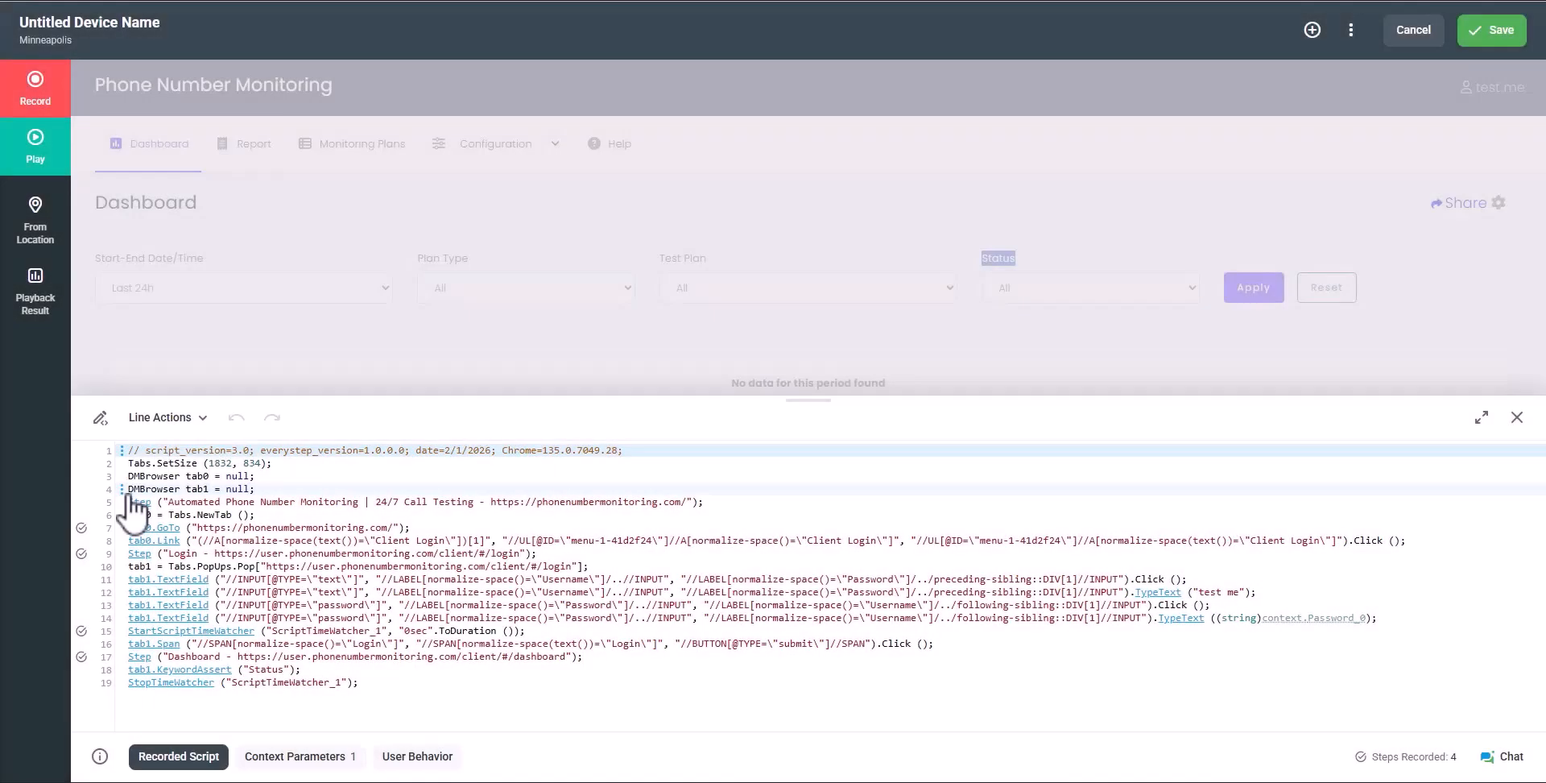
Start network watcher NetworkTimeWatcher_1 at line 5 with URL mask *.css* as a custom metric
{"action": "left_click", "coordinate": [125, 491]}
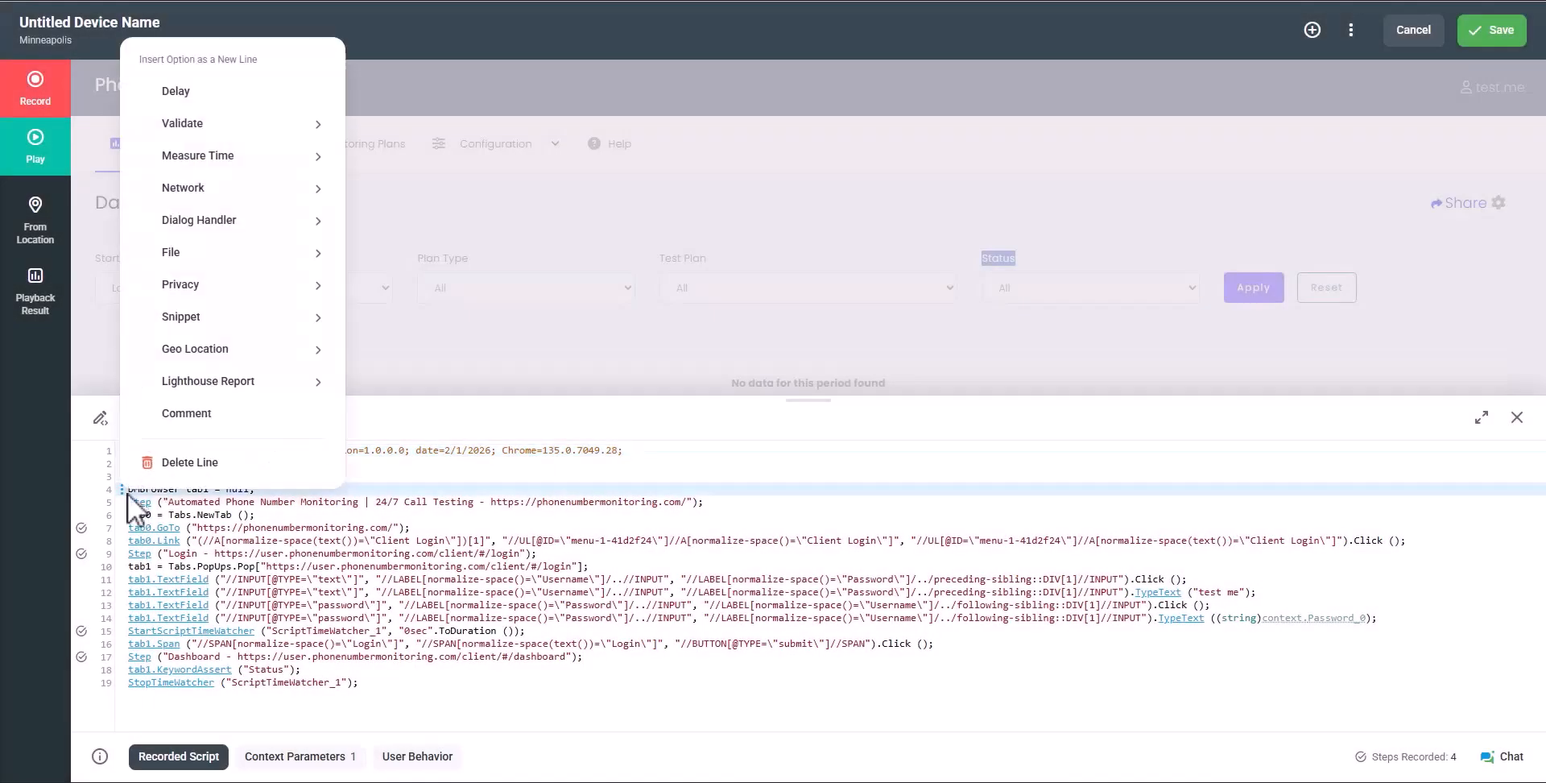
{"action": "mouse_move", "coordinate": [330, 155]}
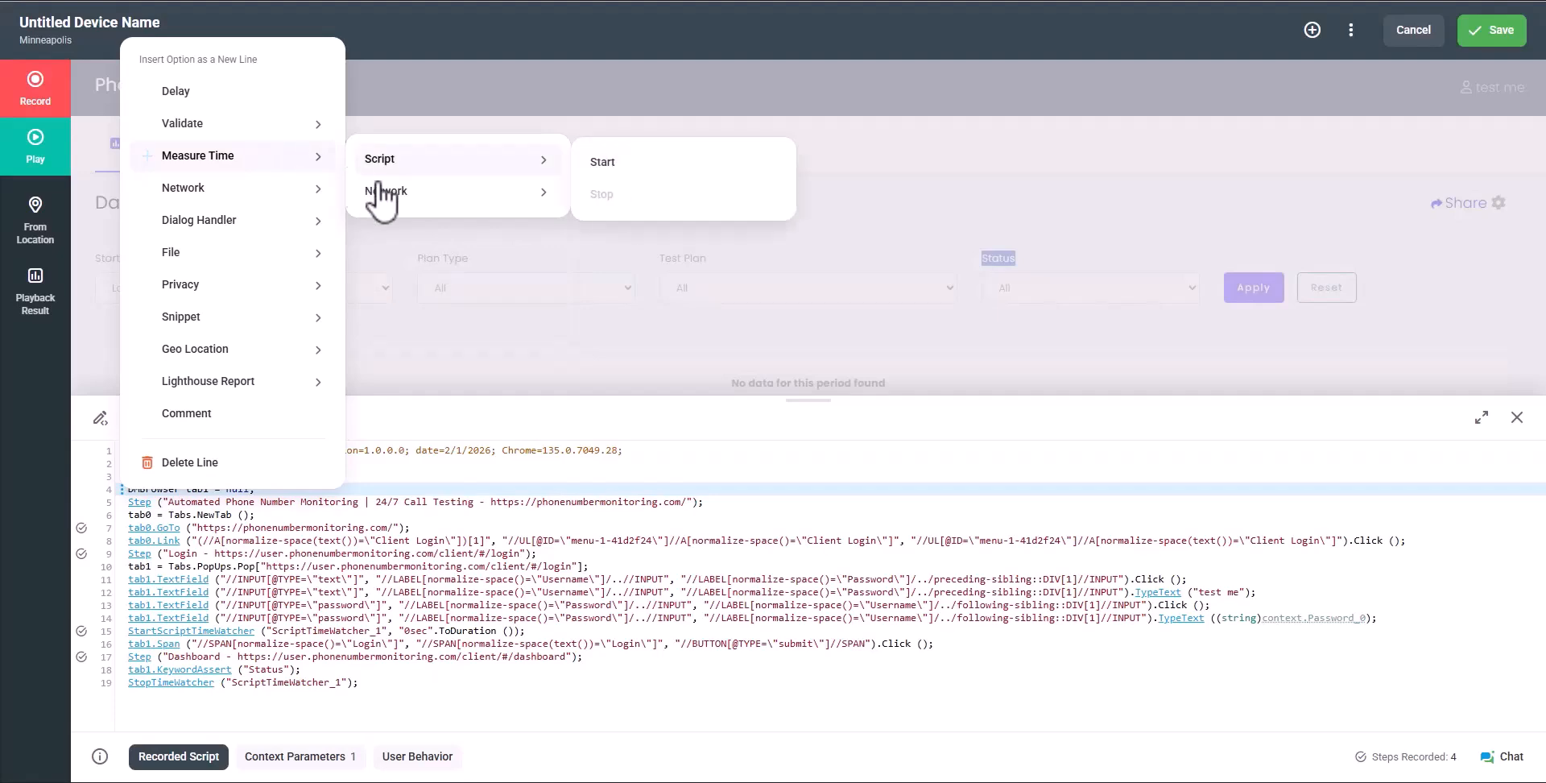
{"action": "mouse_move", "coordinate": [481, 194]}
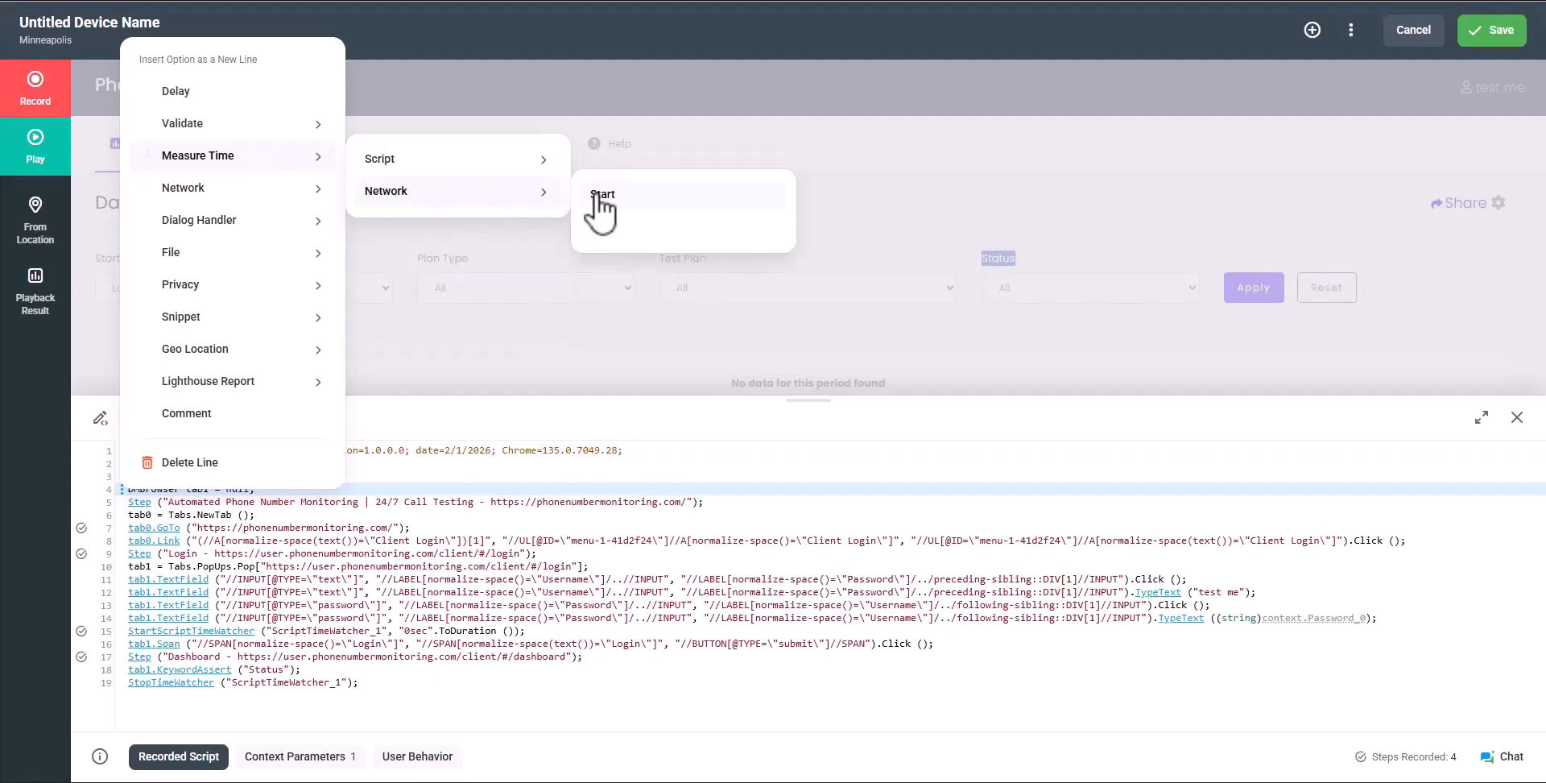
{"action": "left_click", "coordinate": [603, 195]}
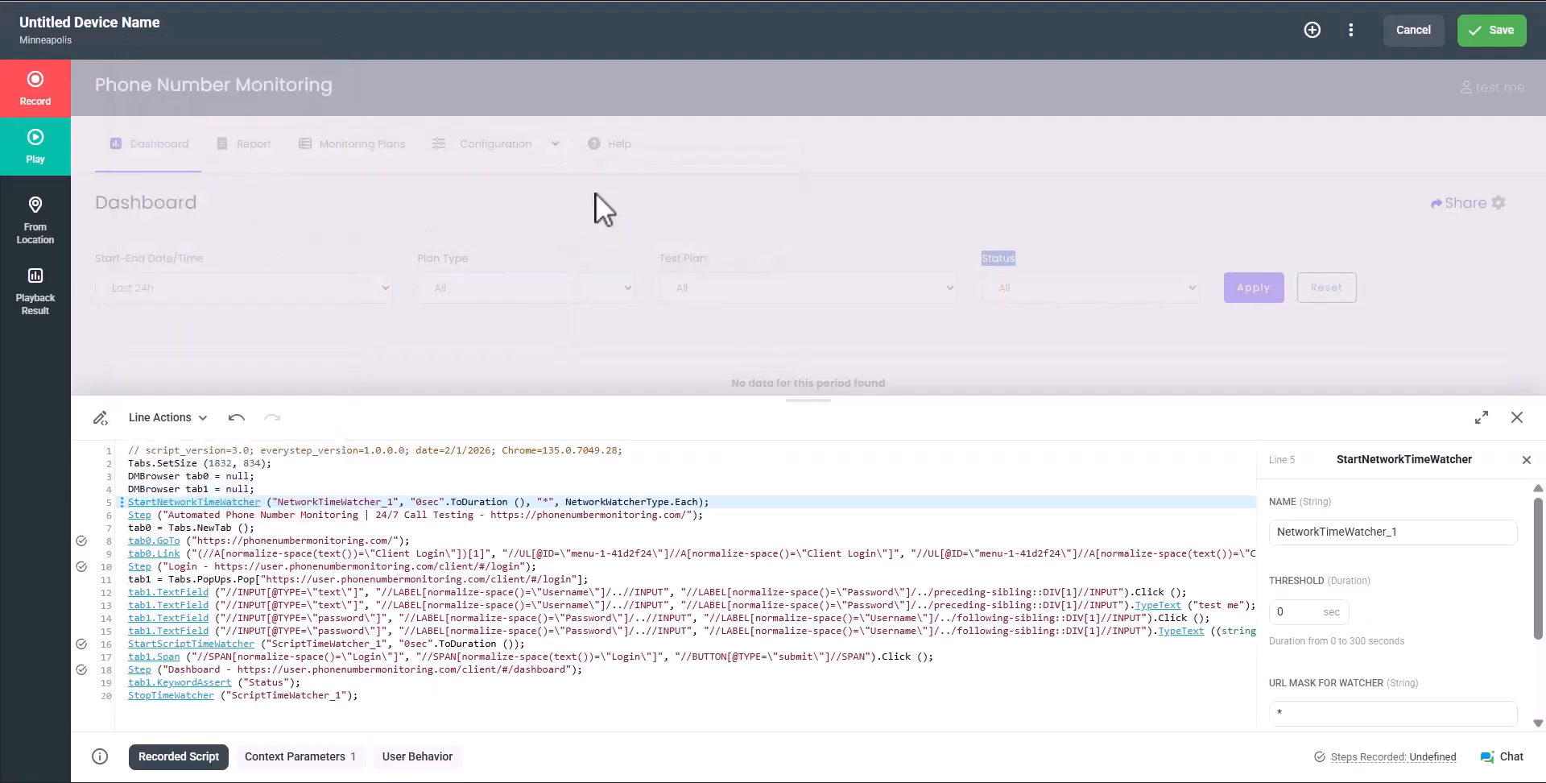
{"action": "scroll", "coordinate": [1386, 533], "scroll_direction": "down", "scroll_amount": 3}
{"action": "left_click", "coordinate": [1388, 541]}
{"action": "type", "text": "css"}
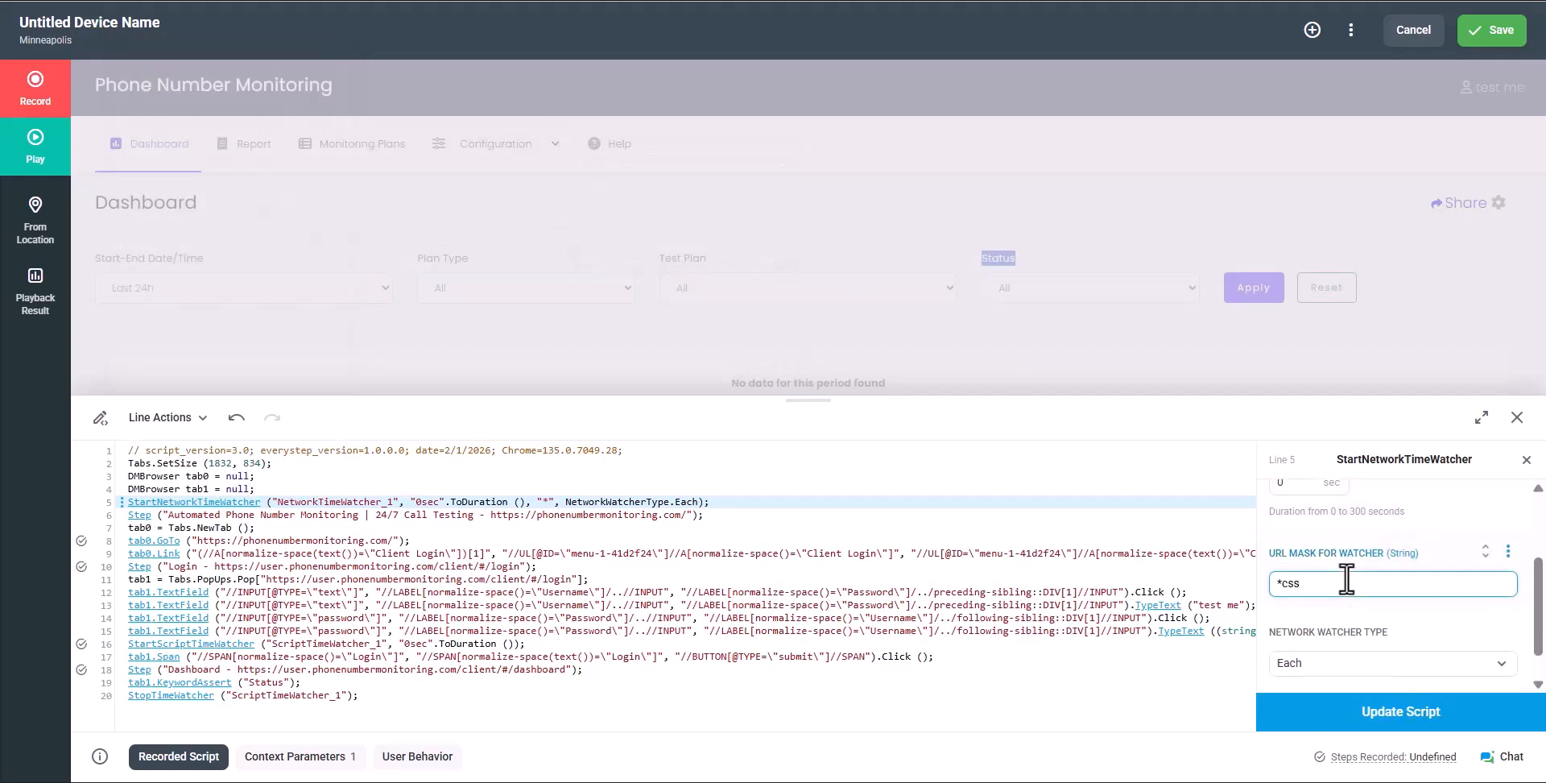
{"action": "key", "text": "BackSpace"}
{"action": "key", "text": "BackSpace"}
{"action": "key", "text": "BackSpace"}
{"action": "type", "text": ".css*"}
{"action": "scroll", "coordinate": [1346, 579], "scroll_direction": "down", "scroll_amount": 1}
{"action": "left_click", "coordinate": [1336, 672]}
{"action": "left_click", "coordinate": [1366, 712]}
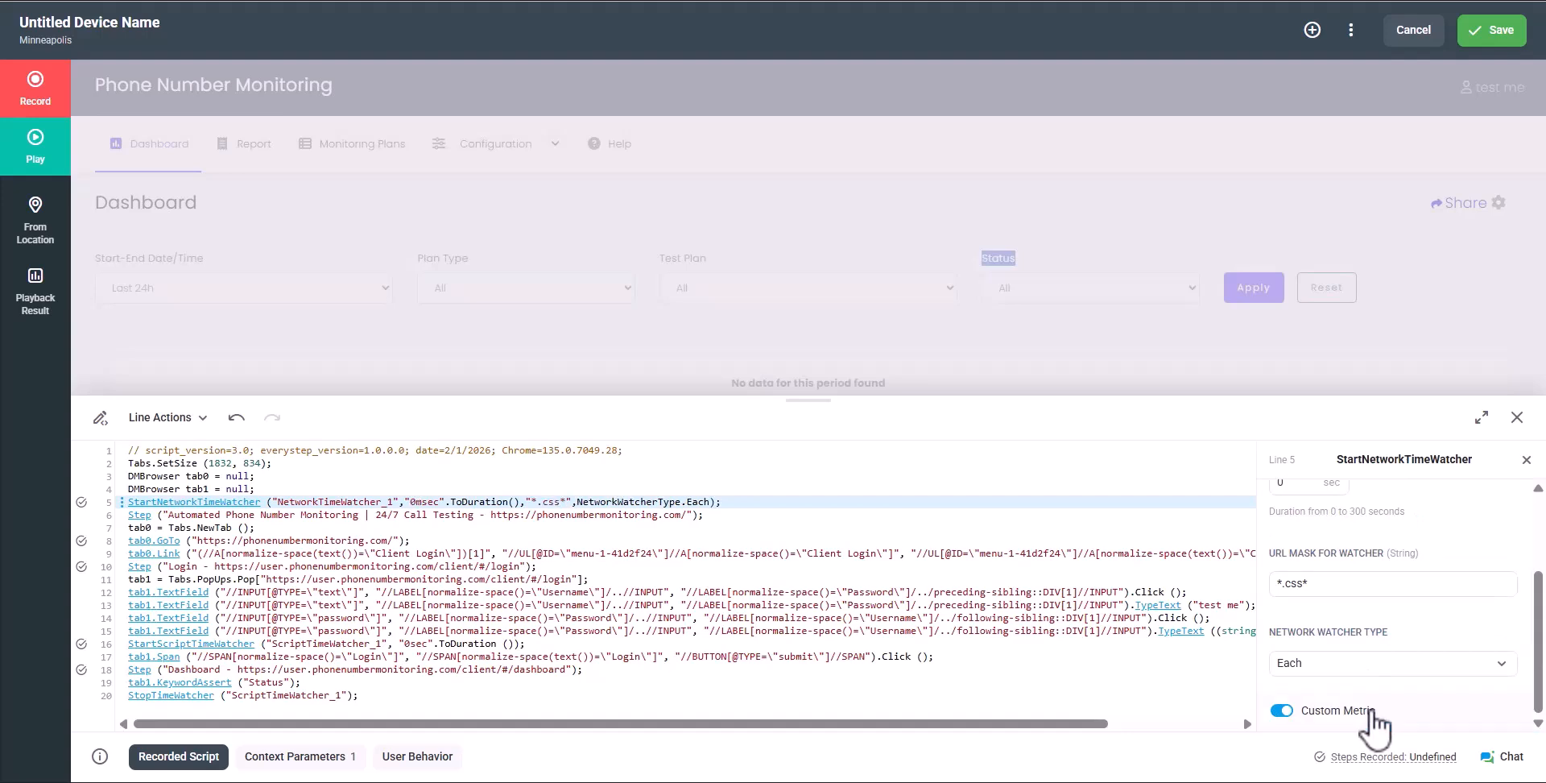
Stop NetworkTimeWatcher_1 at the end of the script
{"action": "left_click", "coordinate": [124, 695]}
{"action": "mouse_move", "coordinate": [322, 364]}
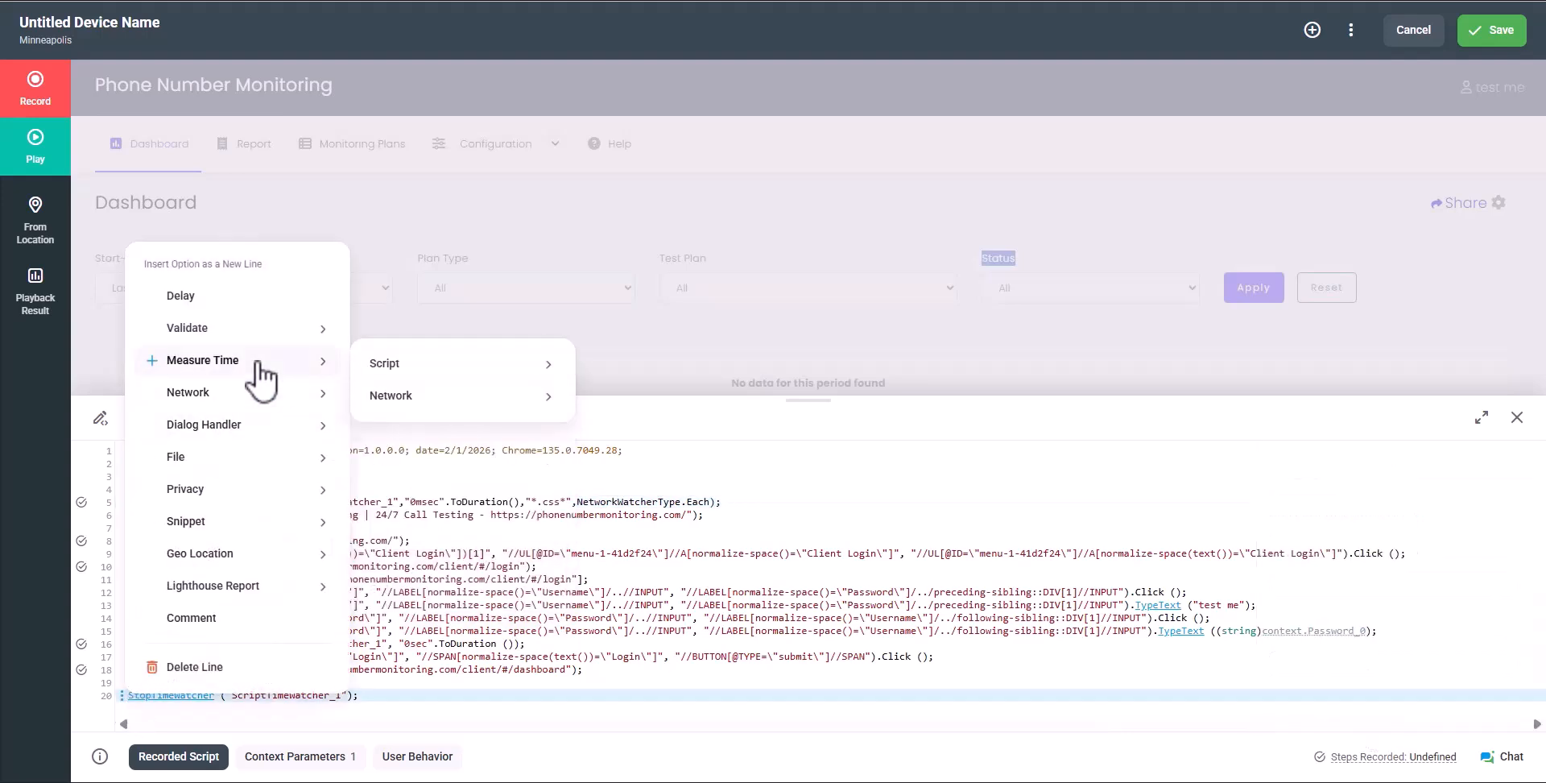
{"action": "mouse_move", "coordinate": [425, 410]}
{"action": "mouse_move", "coordinate": [632, 433]}
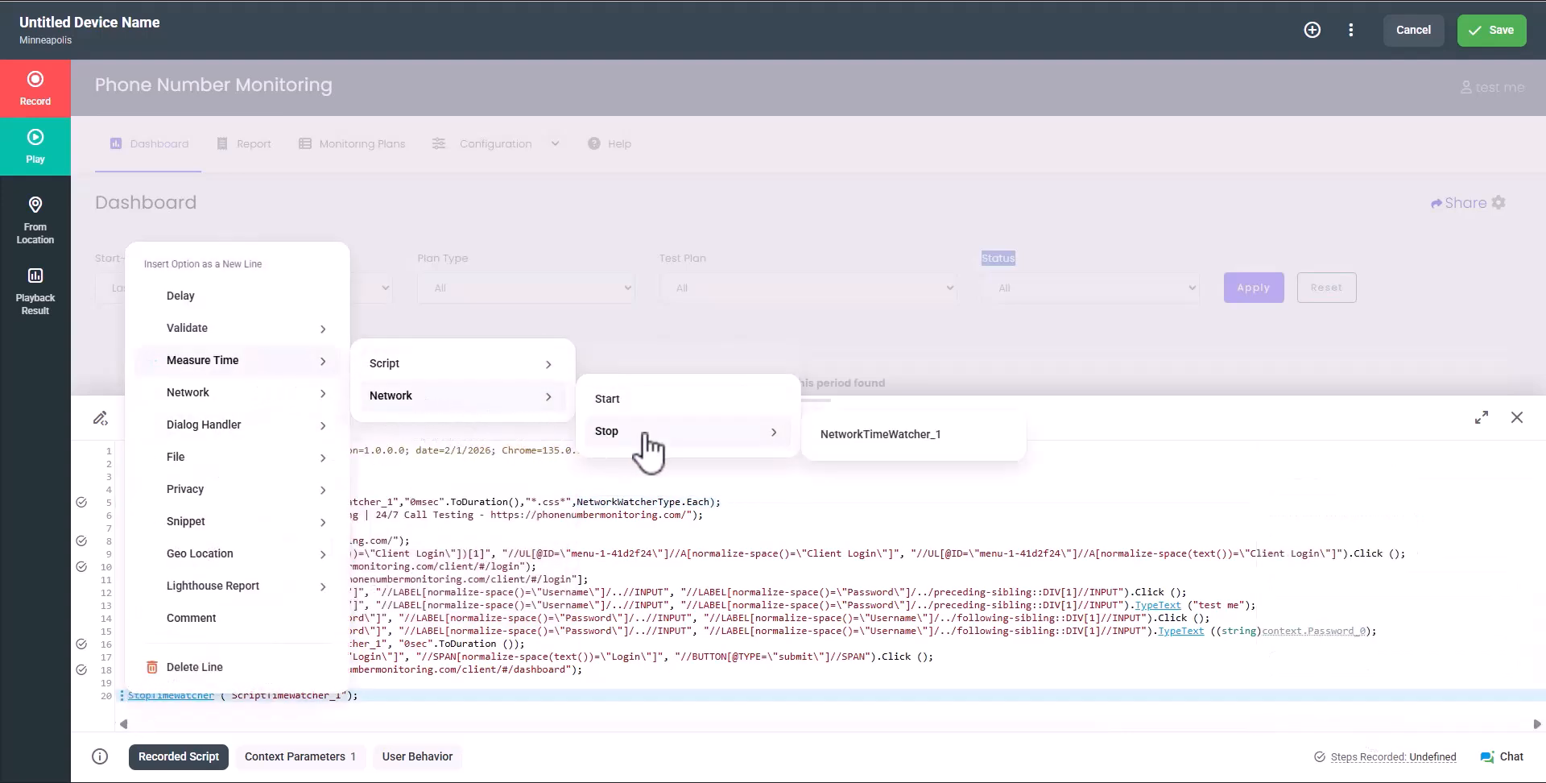
{"action": "left_click", "coordinate": [826, 435]}
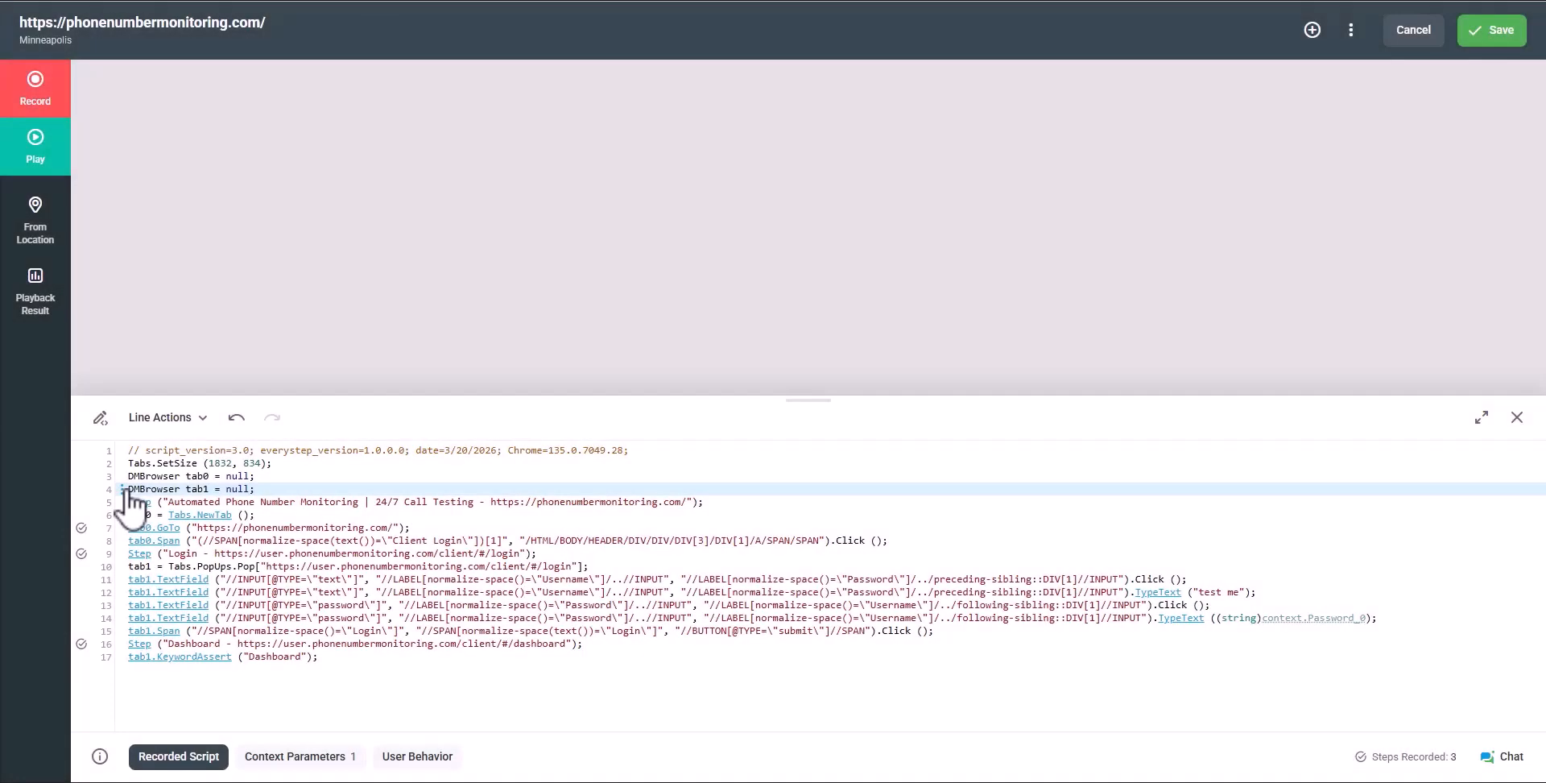
{"action": "left_click", "coordinate": [124, 488]}
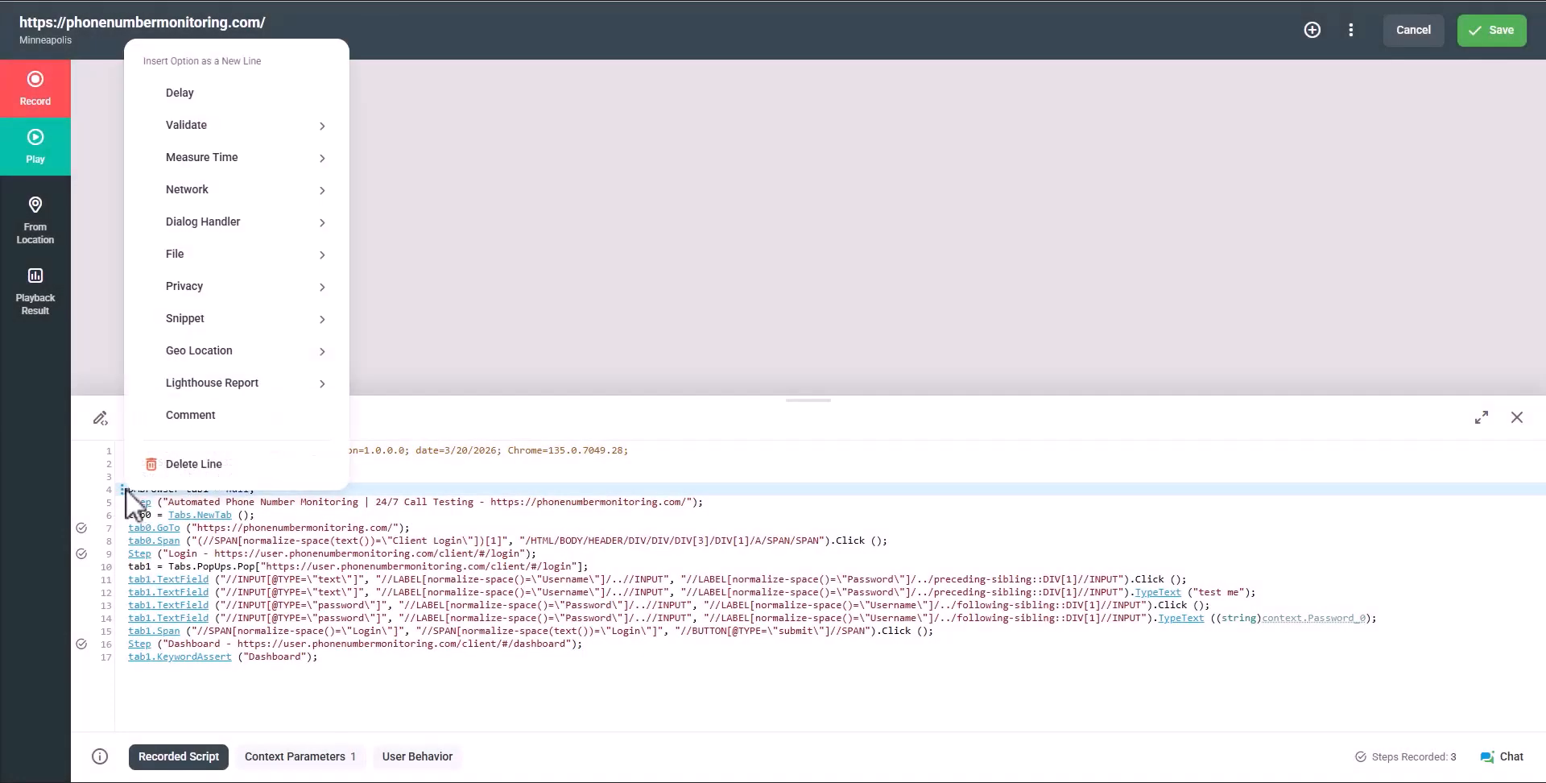
{"action": "mouse_move", "coordinate": [298, 196]}
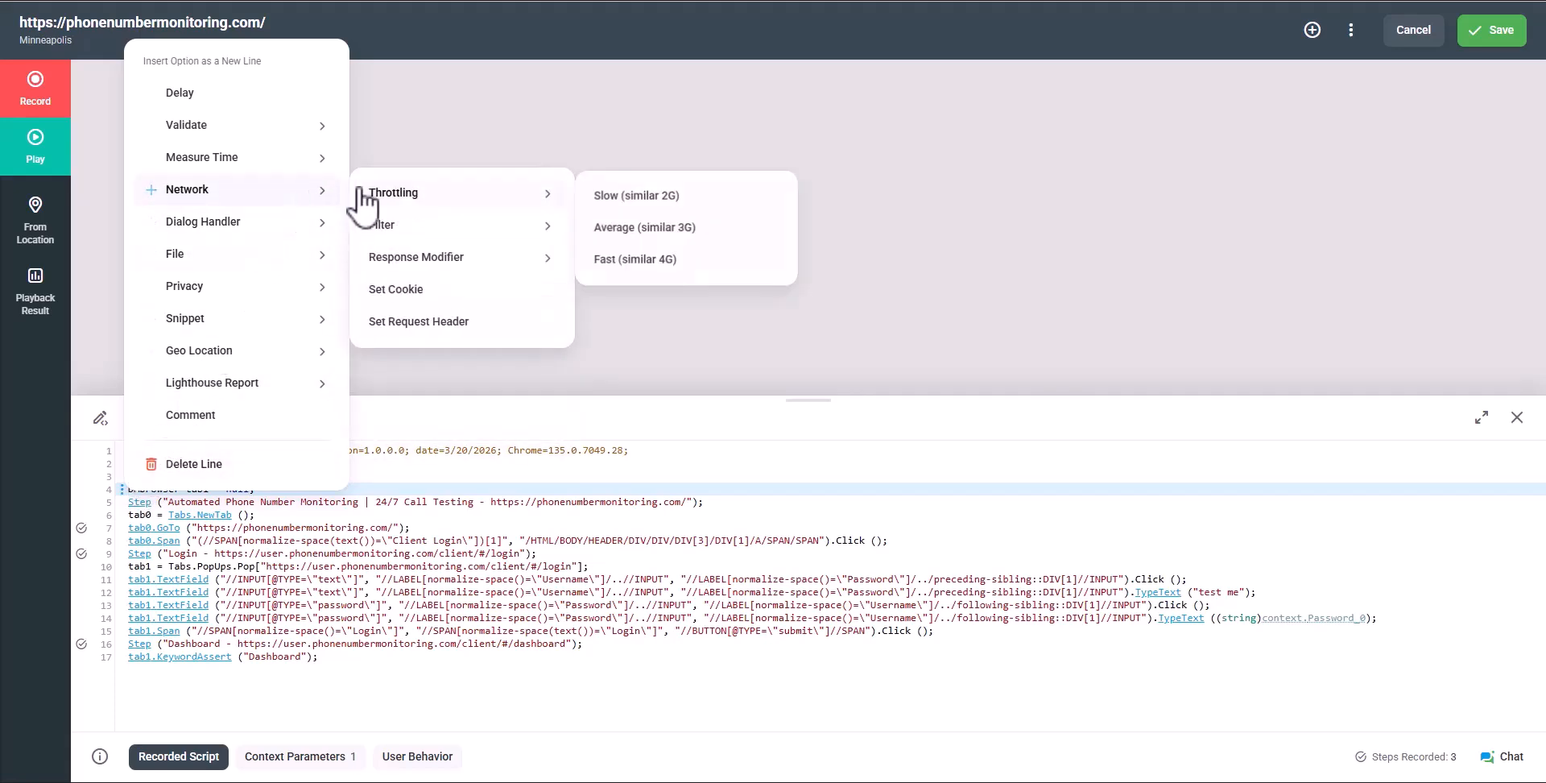
{"action": "mouse_move", "coordinate": [404, 264]}
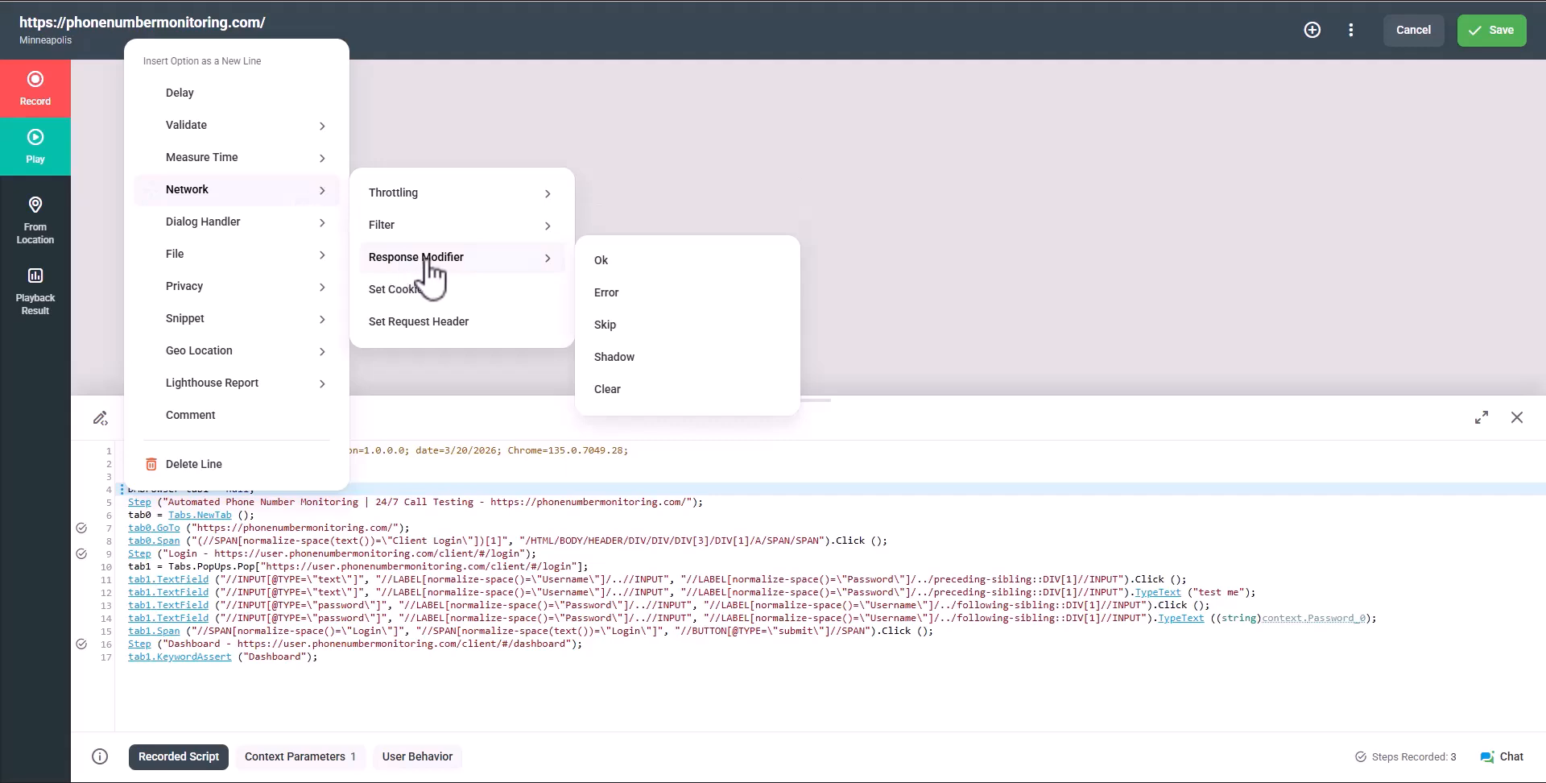
{"action": "left_click", "coordinate": [602, 260]}
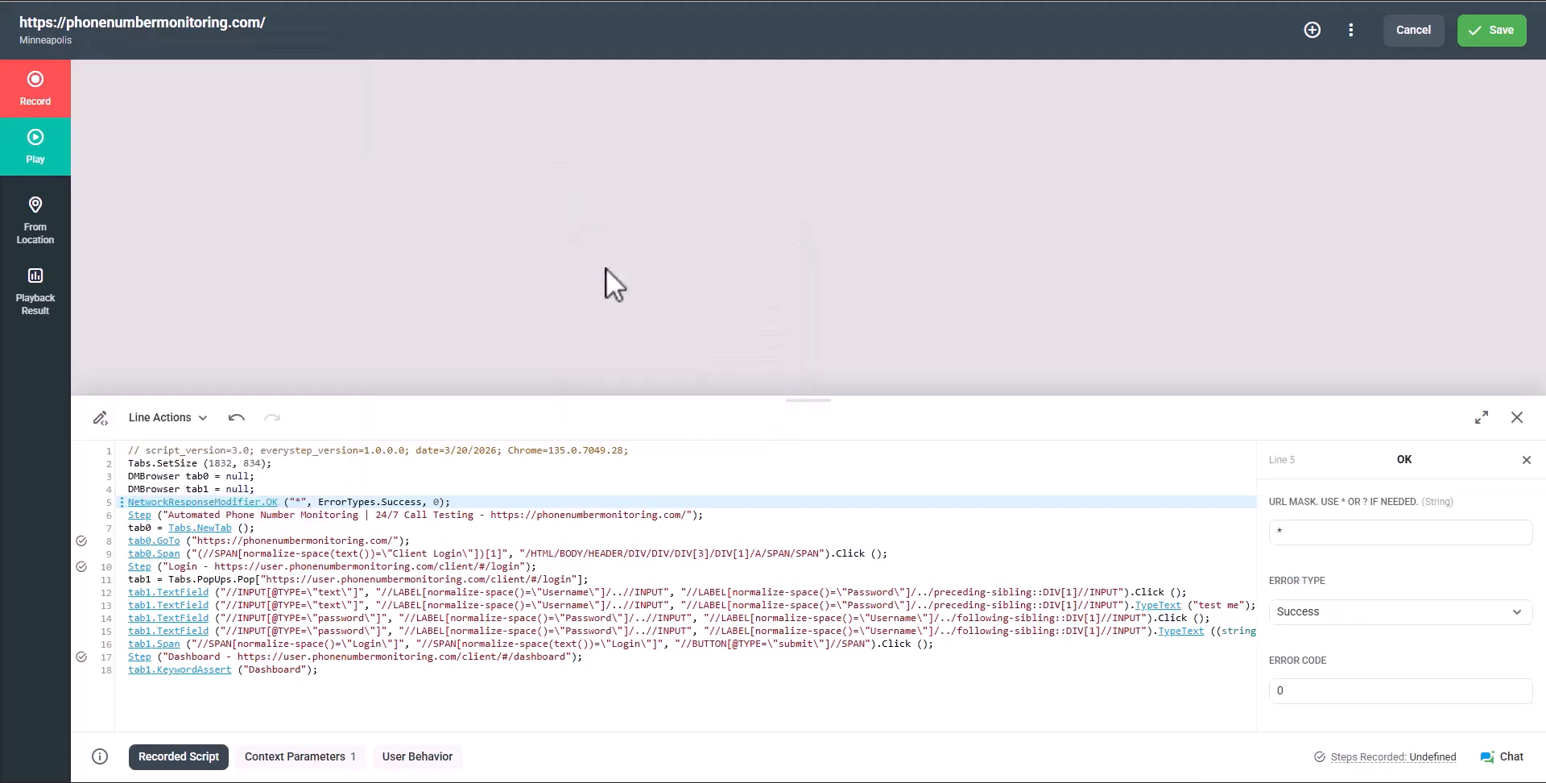
{"action": "left_click", "coordinate": [1326, 534]}
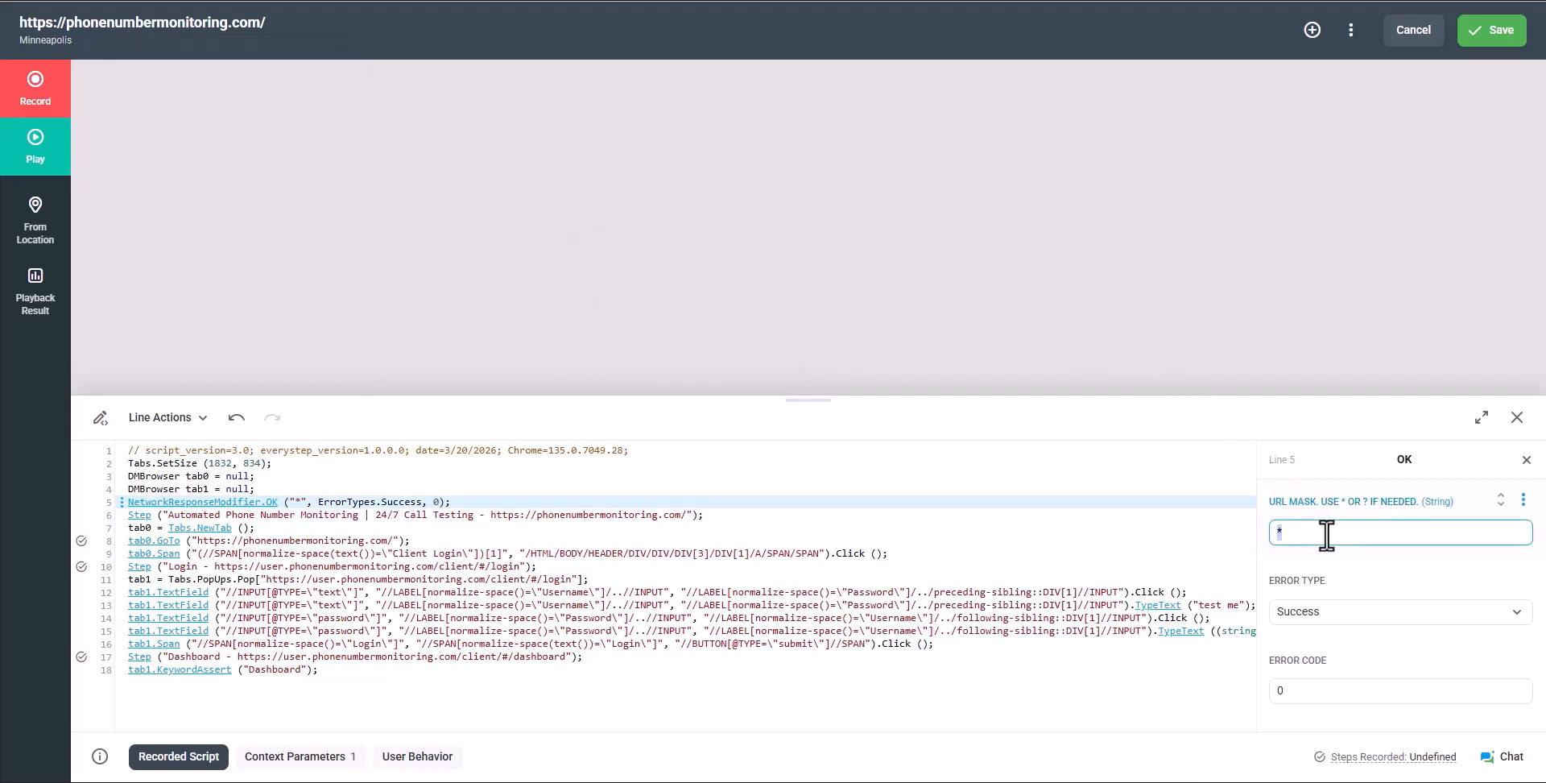
{"action": "type", "text": "www.example.com*"}
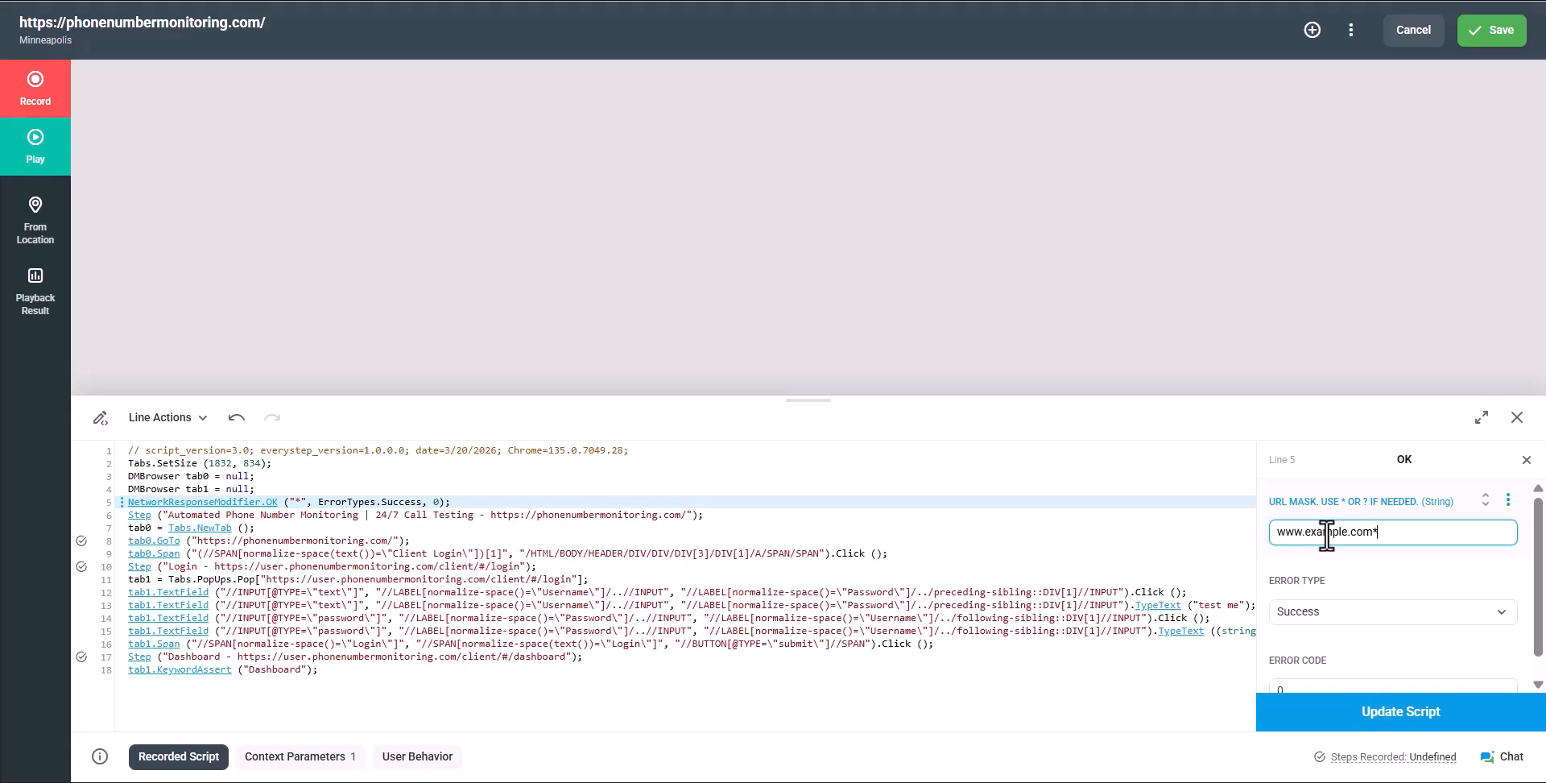
Set the modifier's error type to HTTP with error code 404 and update the script
{"action": "left_click", "coordinate": [1332, 611]}
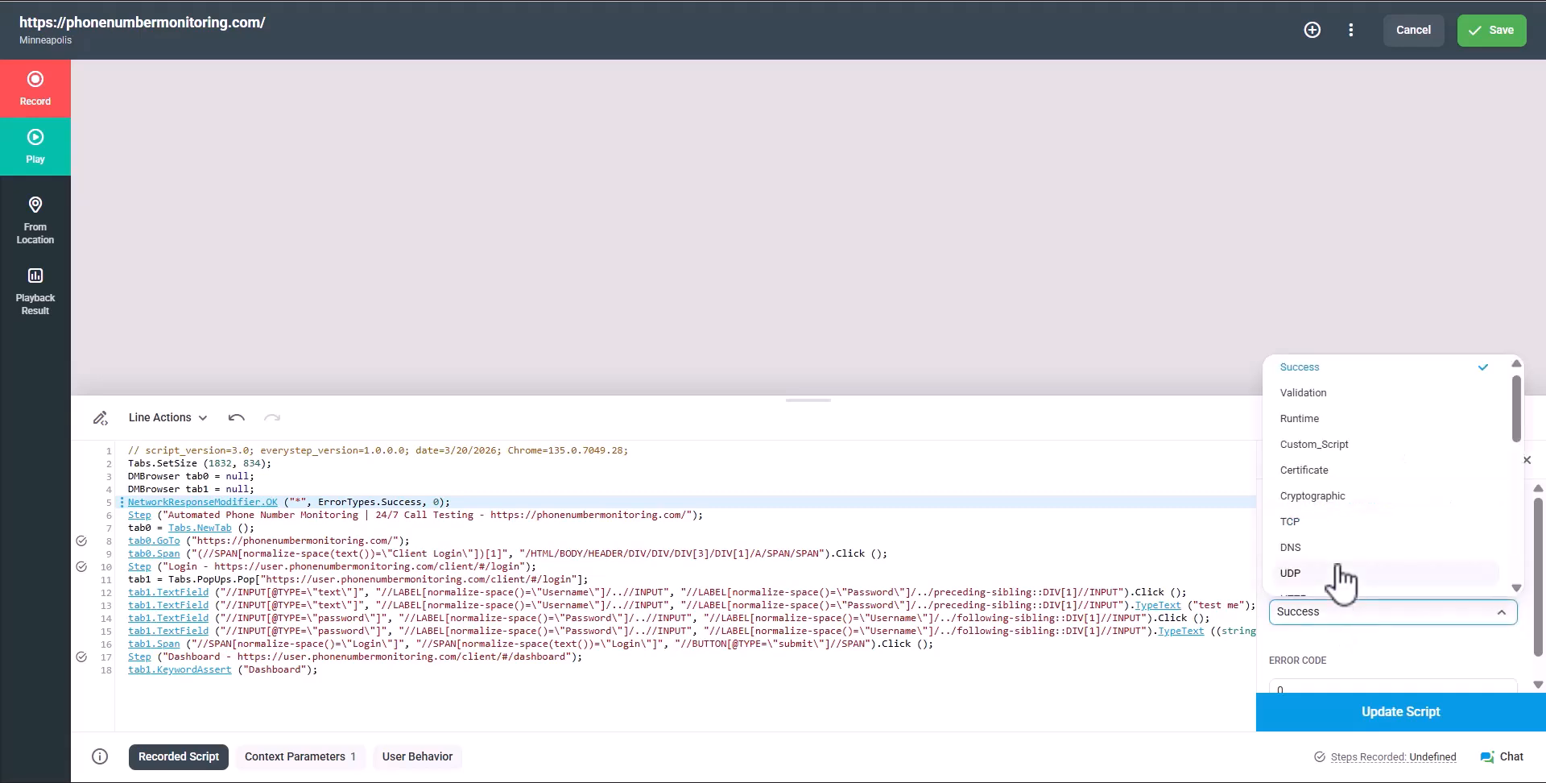
{"action": "scroll", "coordinate": [1341, 576], "scroll_direction": "down", "scroll_amount": 1}
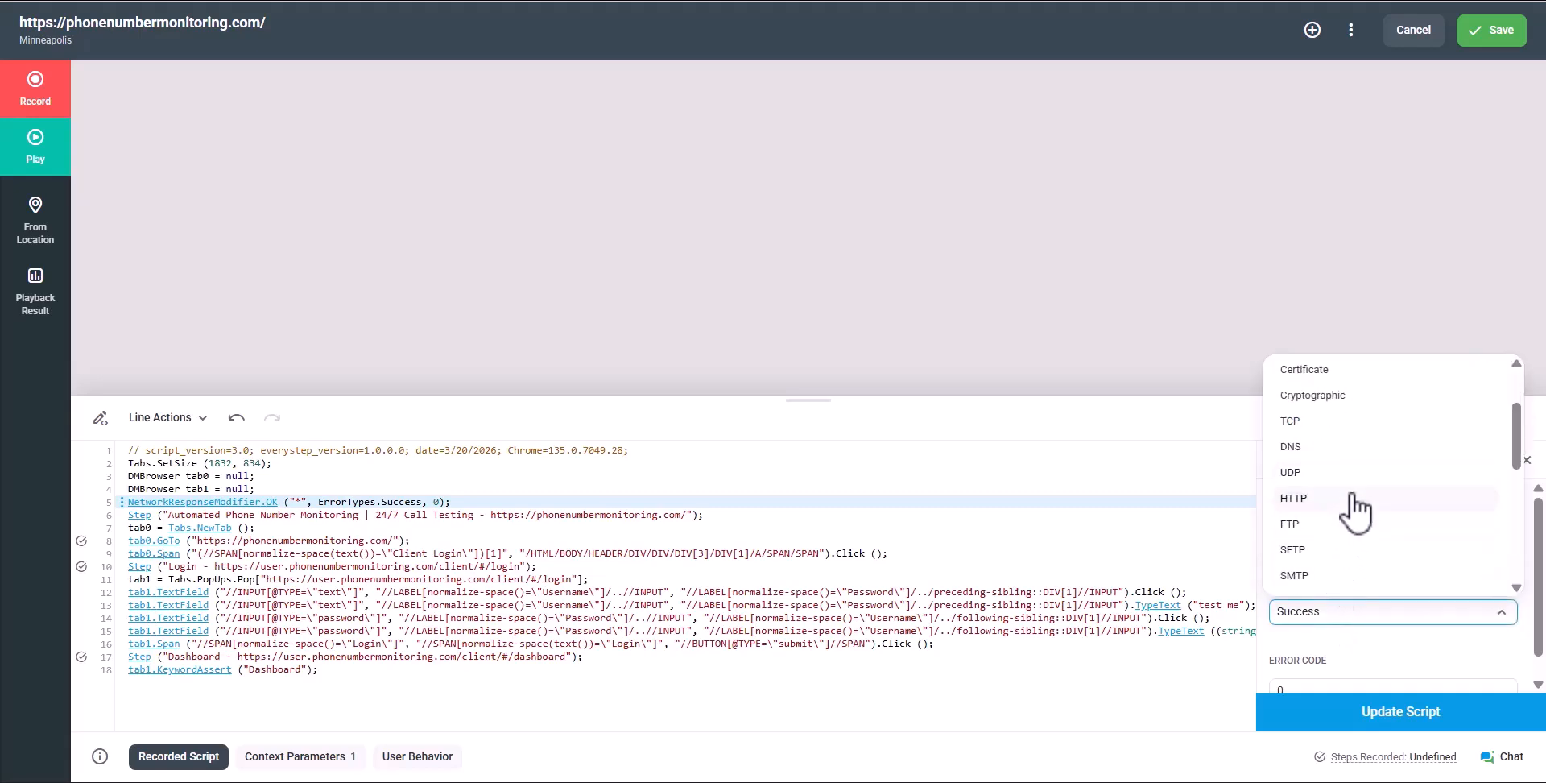
{"action": "left_click", "coordinate": [1352, 498]}
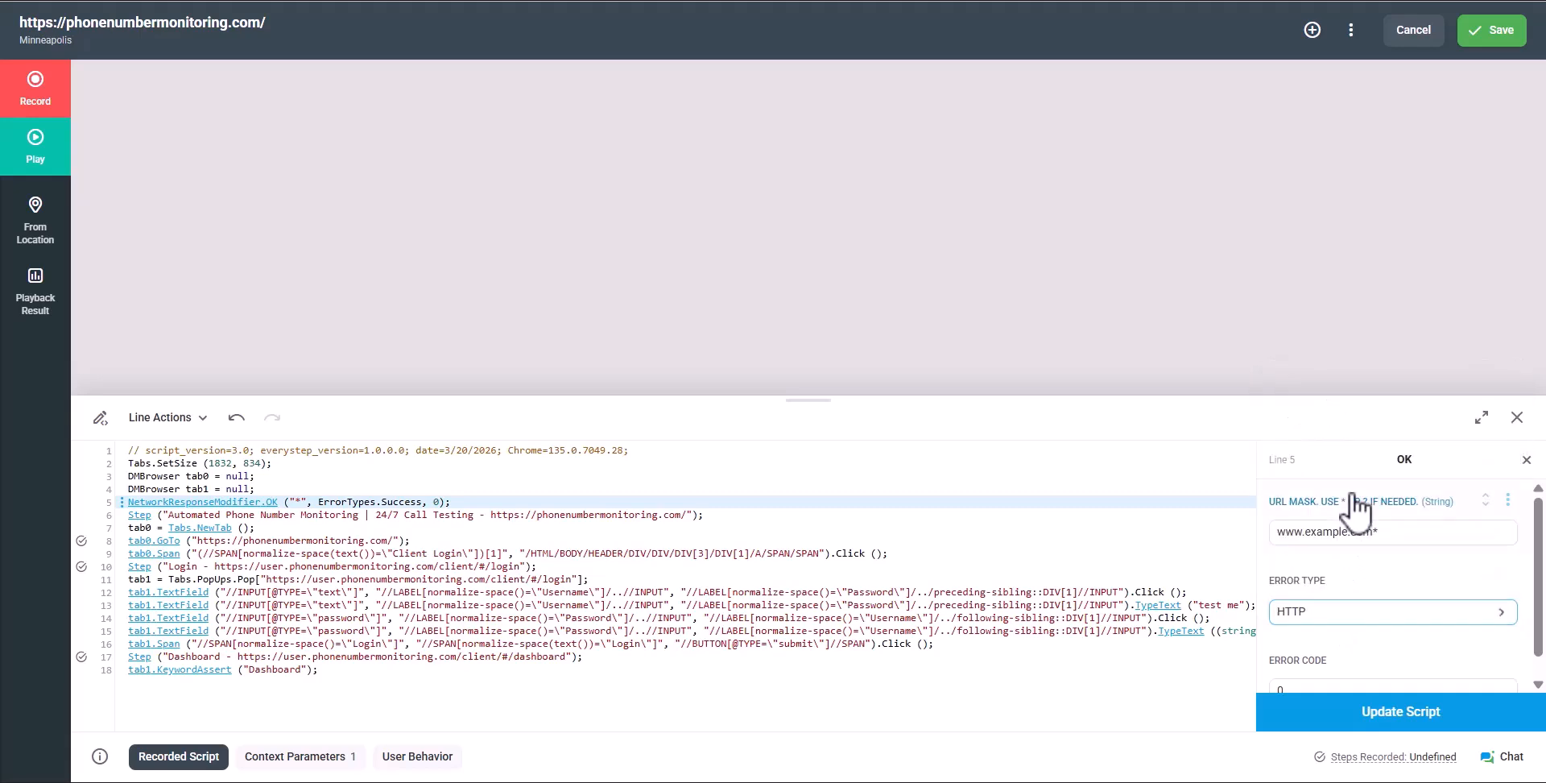
{"action": "scroll", "coordinate": [1326, 673], "scroll_direction": "down", "scroll_amount": 1}
{"action": "left_click", "coordinate": [1336, 667]}
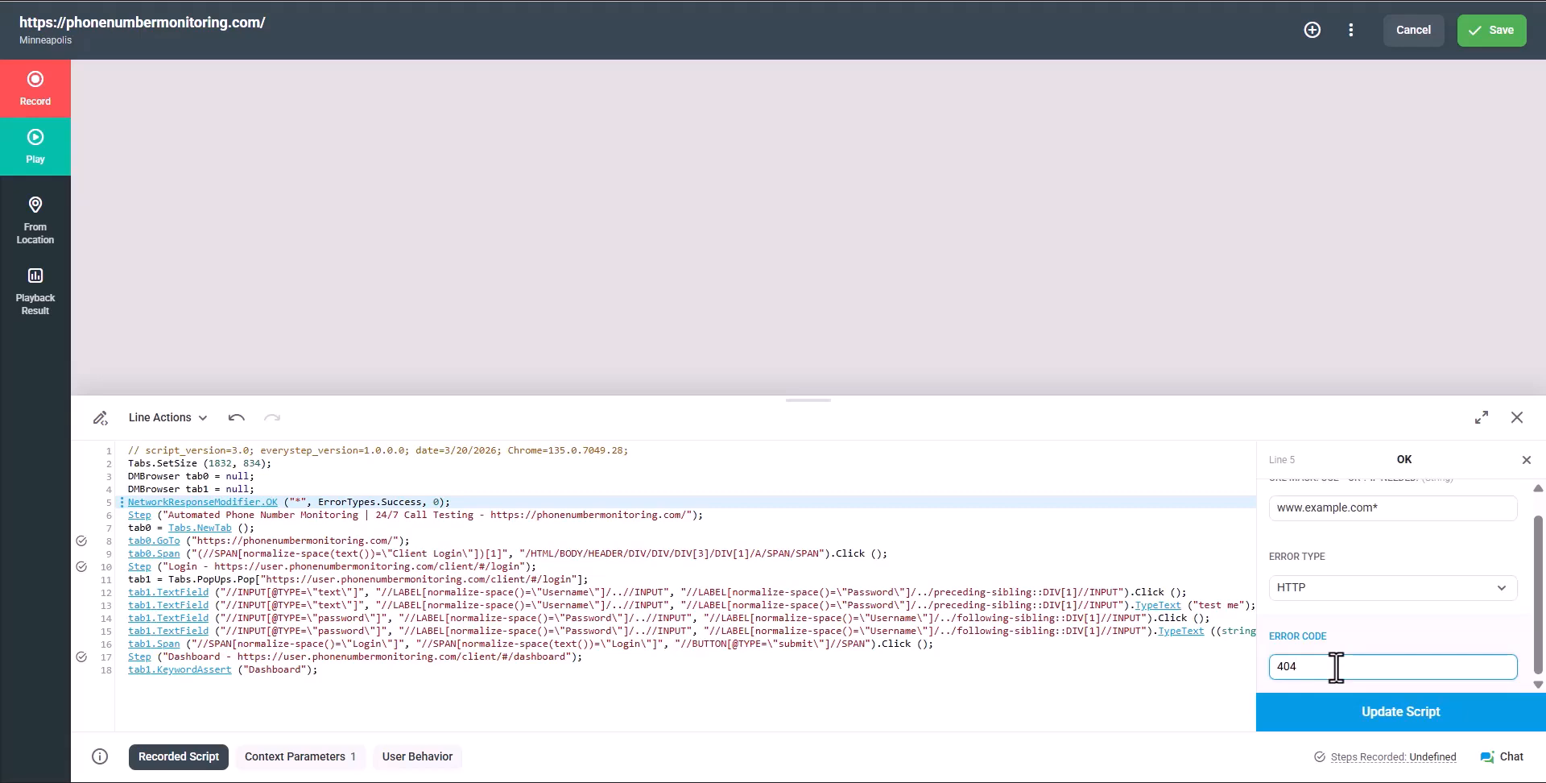
{"action": "left_click", "coordinate": [1342, 713]}
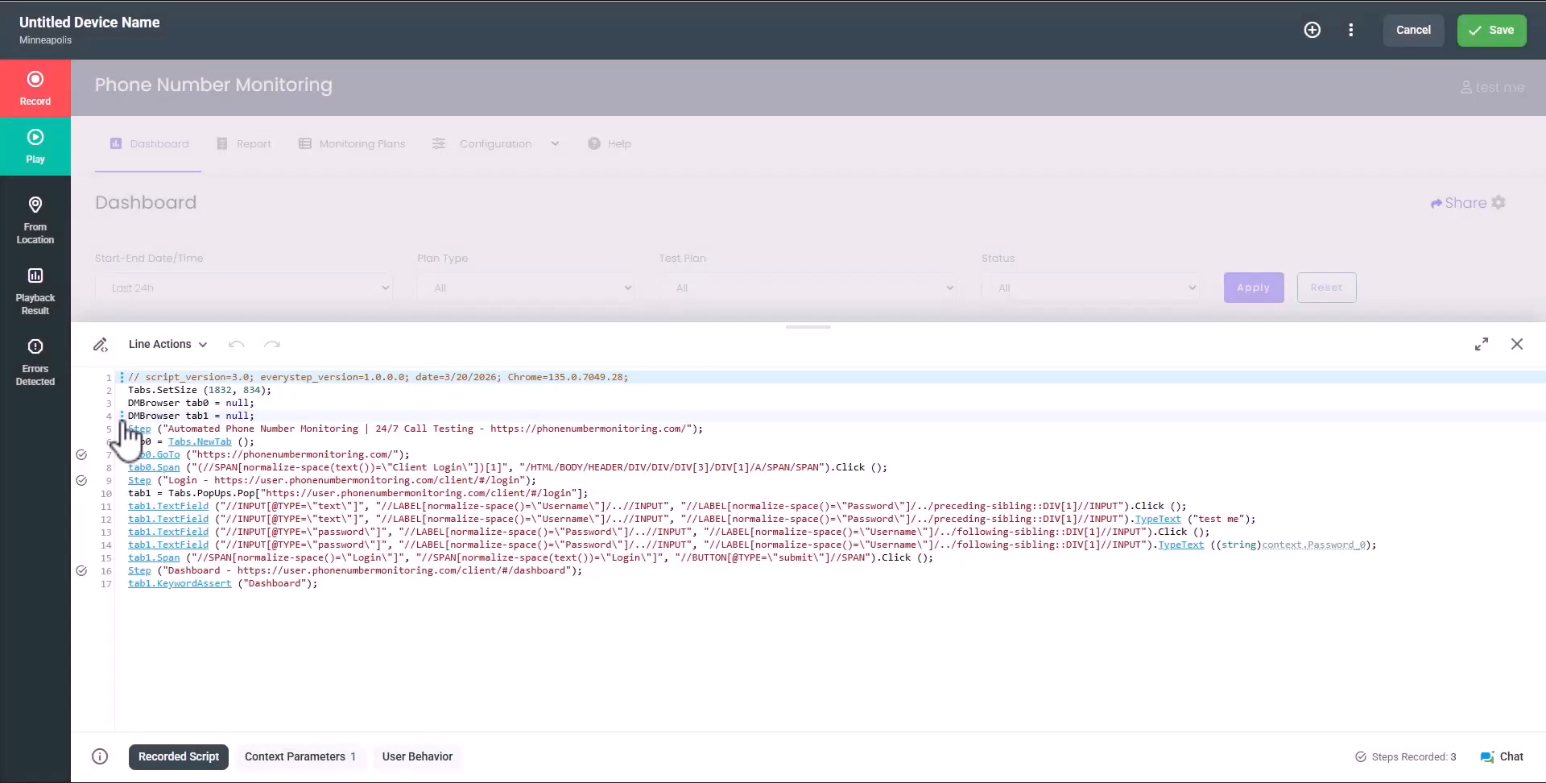
{"action": "left_click", "coordinate": [123, 417]}
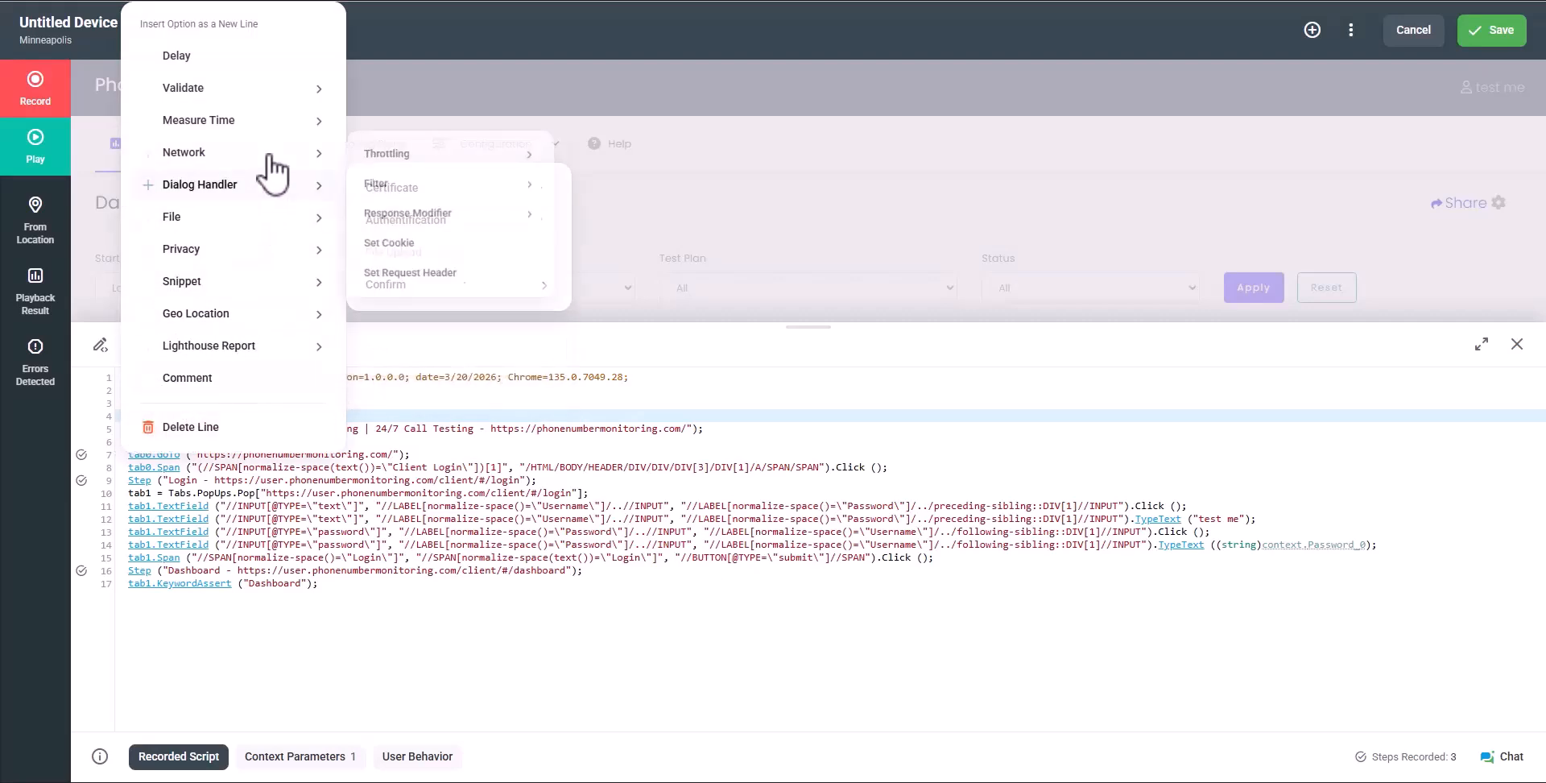
Insert an advanced network deny filter at line 5 for URL style?.css and update the script
{"action": "mouse_move", "coordinate": [413, 193]}
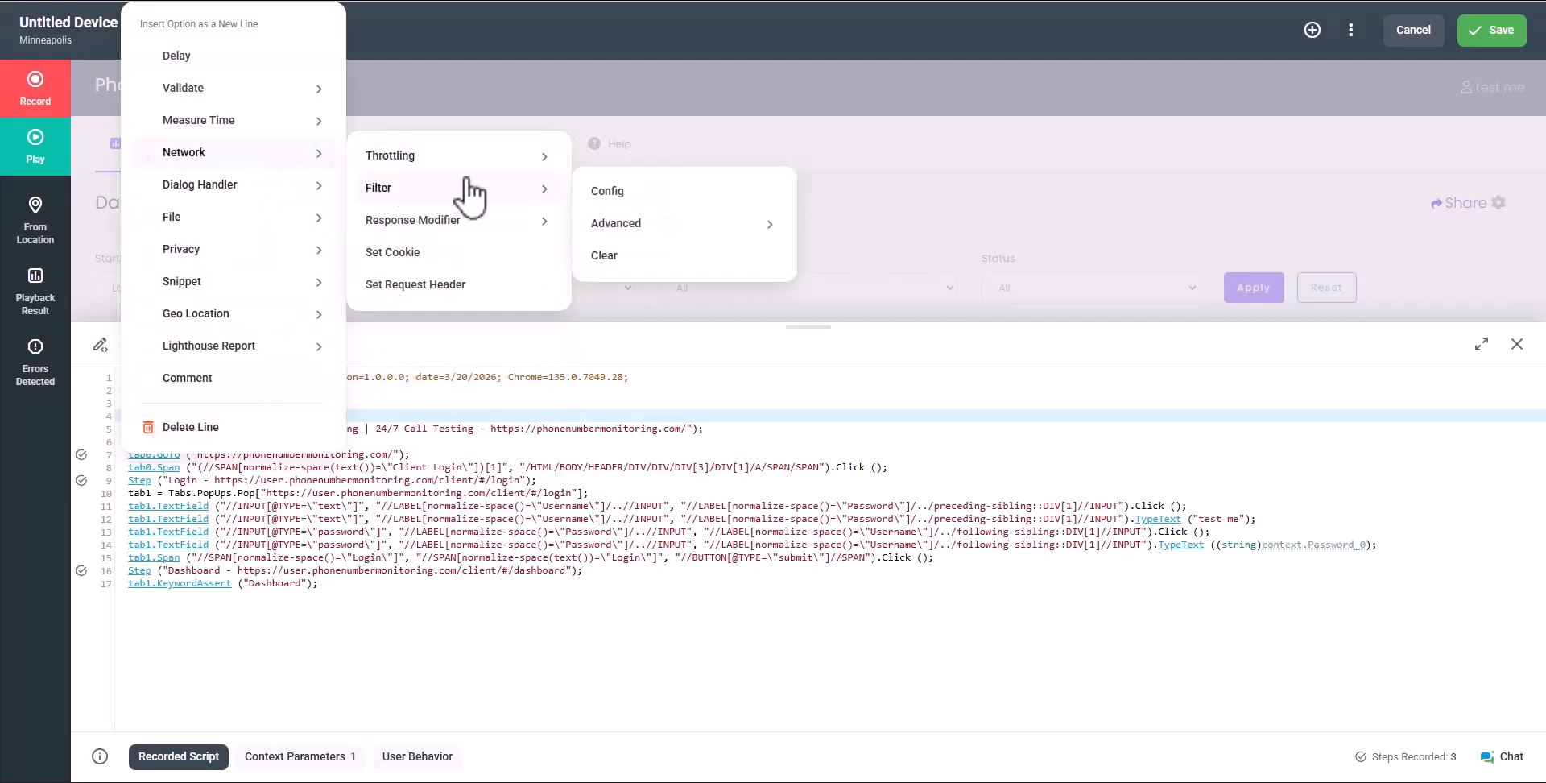
{"action": "mouse_move", "coordinate": [691, 234]}
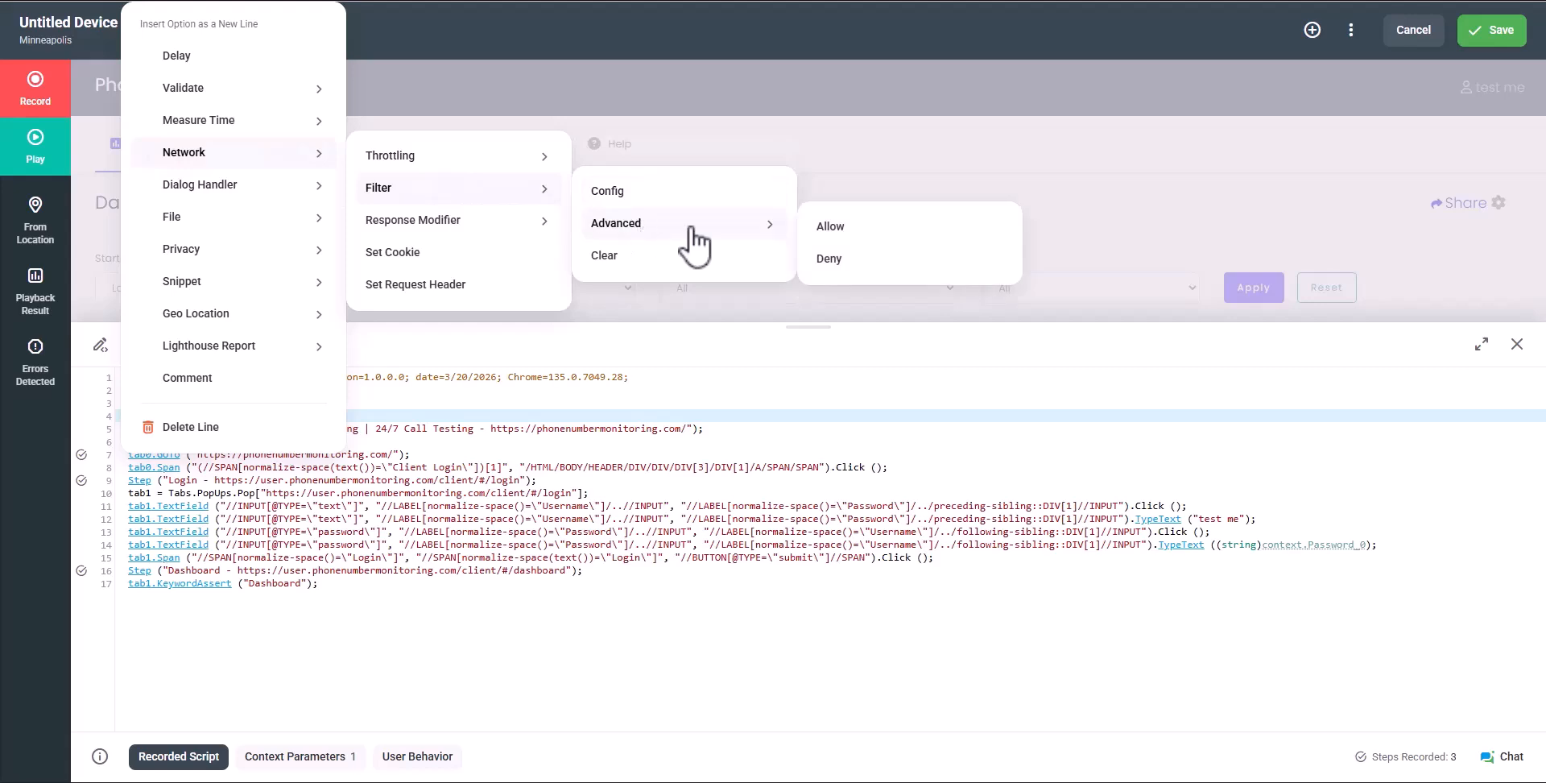
{"action": "left_click", "coordinate": [829, 259]}
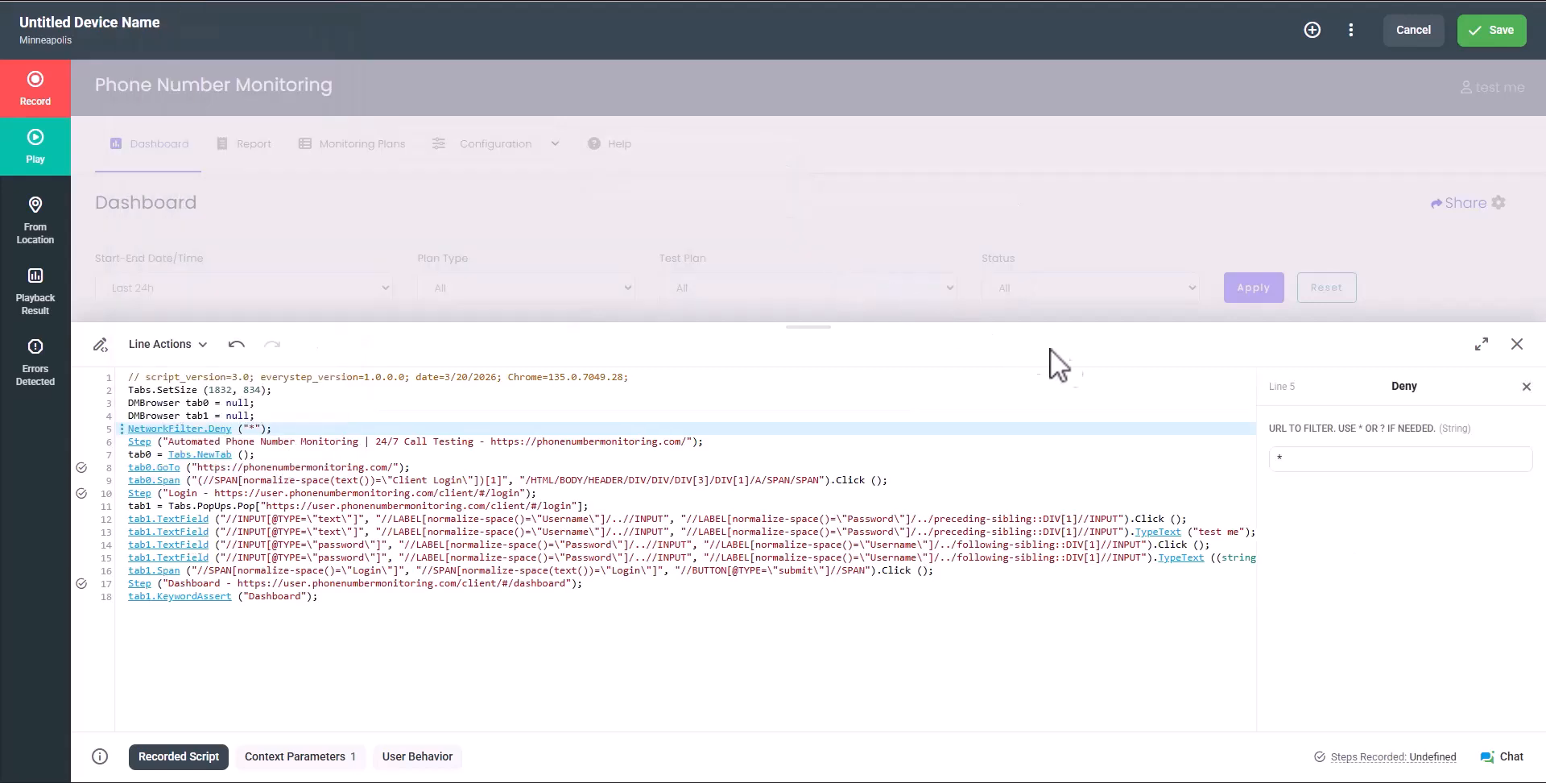
{"action": "left_click", "coordinate": [1322, 459]}
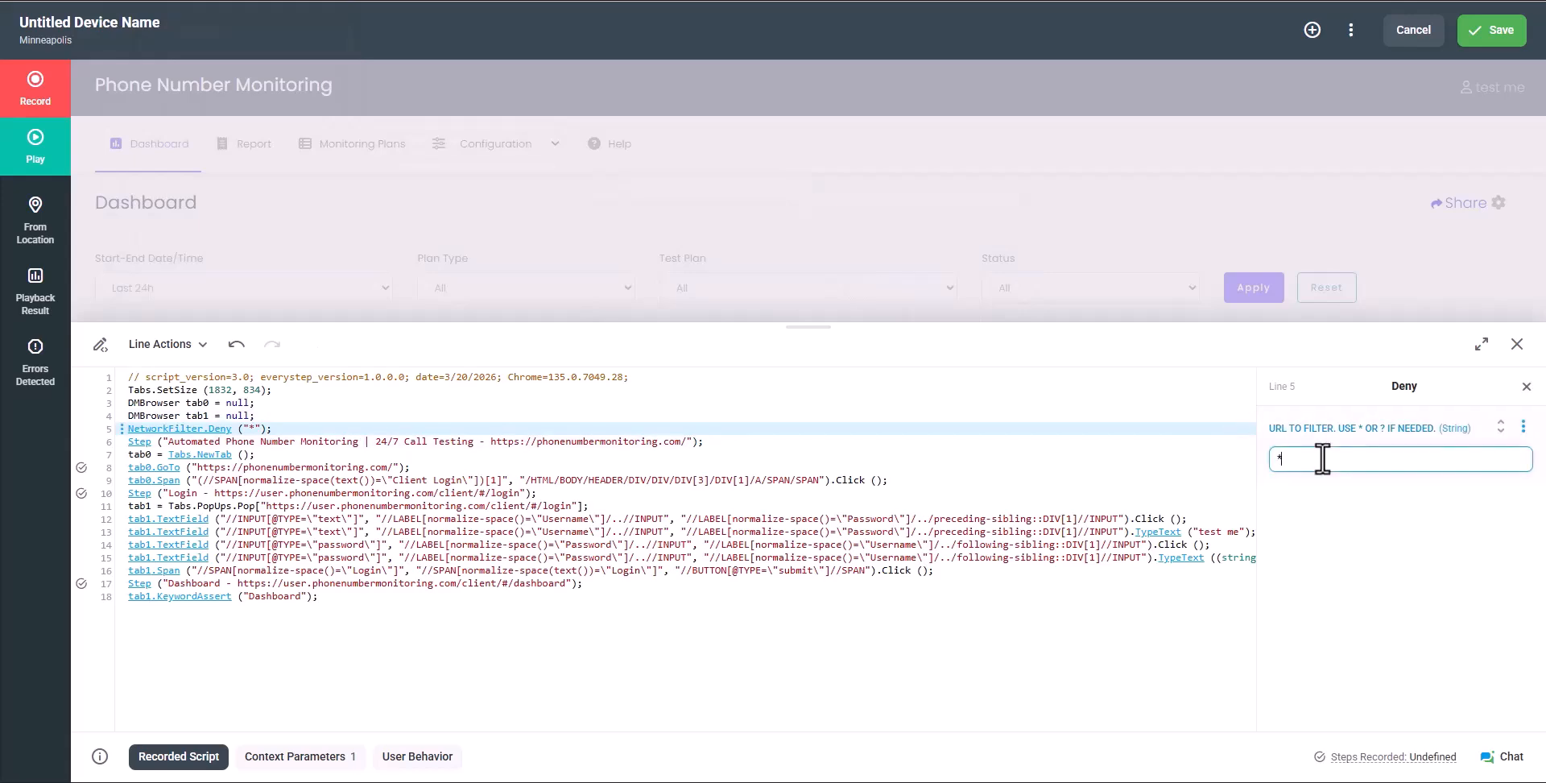
{"action": "type", "text": ".css"}
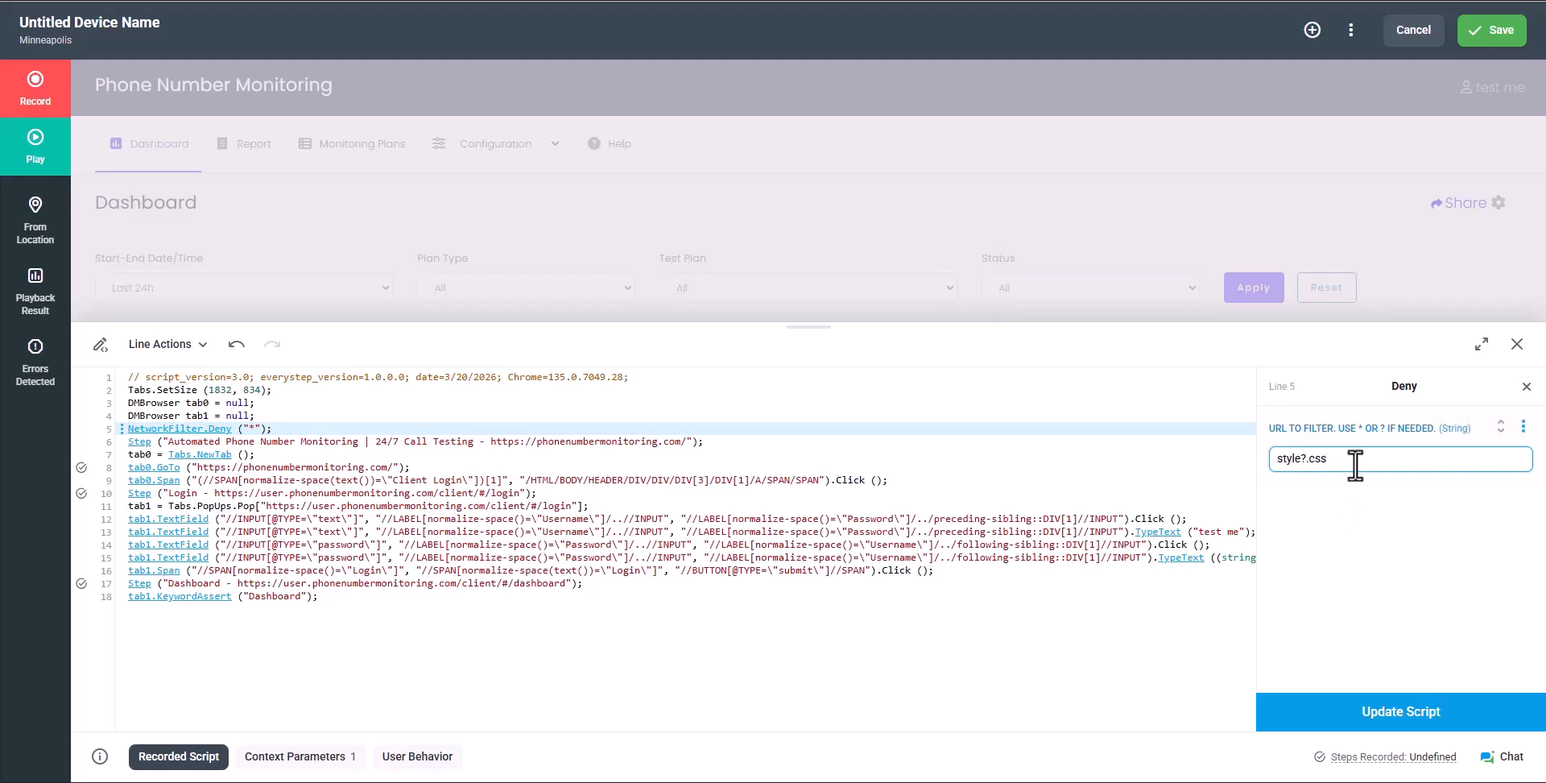
{"action": "left_click", "coordinate": [1441, 723]}
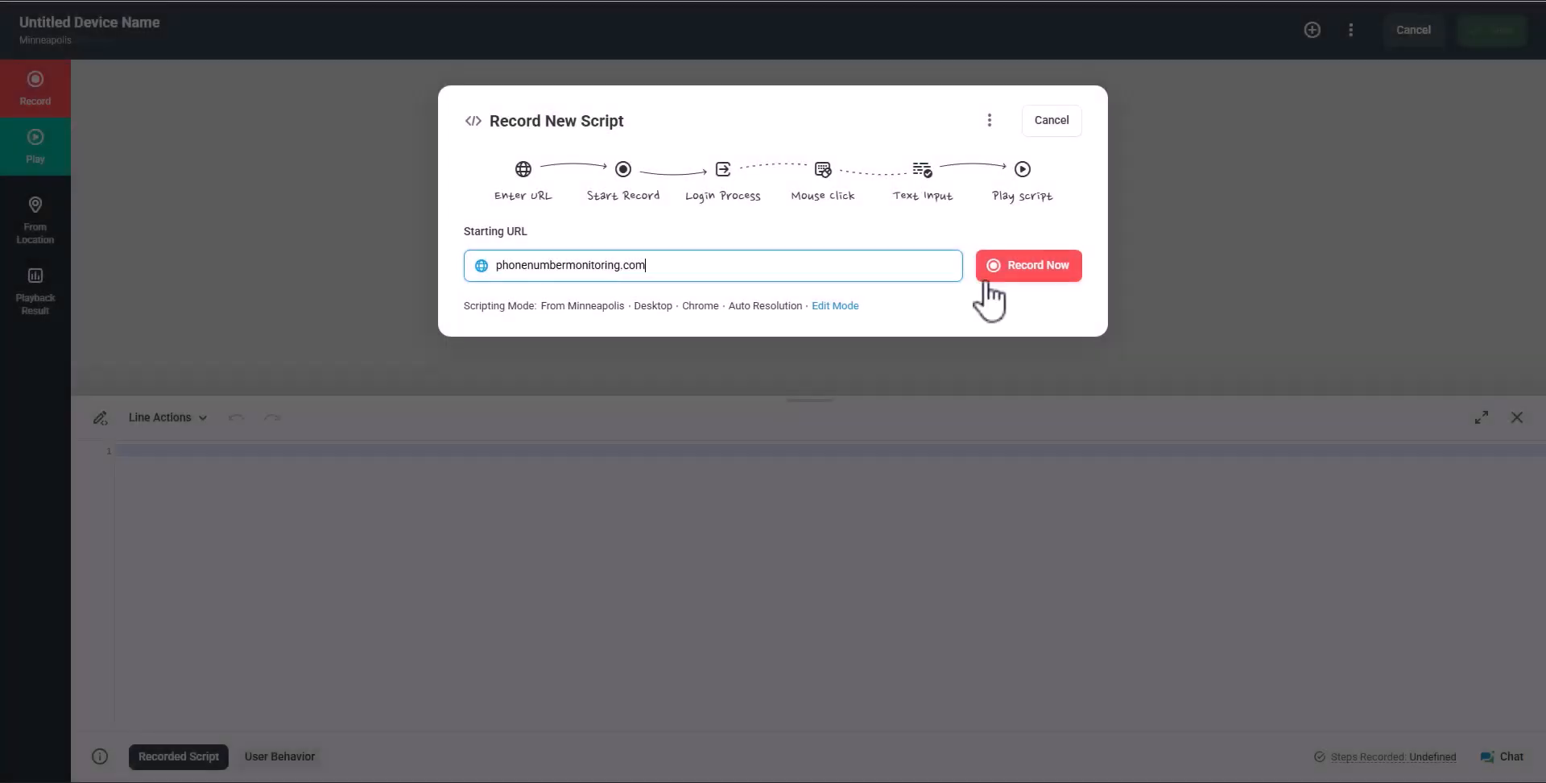
Record logging in via Client Login with the username and password, then stop recording
{"action": "left_click", "coordinate": [1005, 291]}
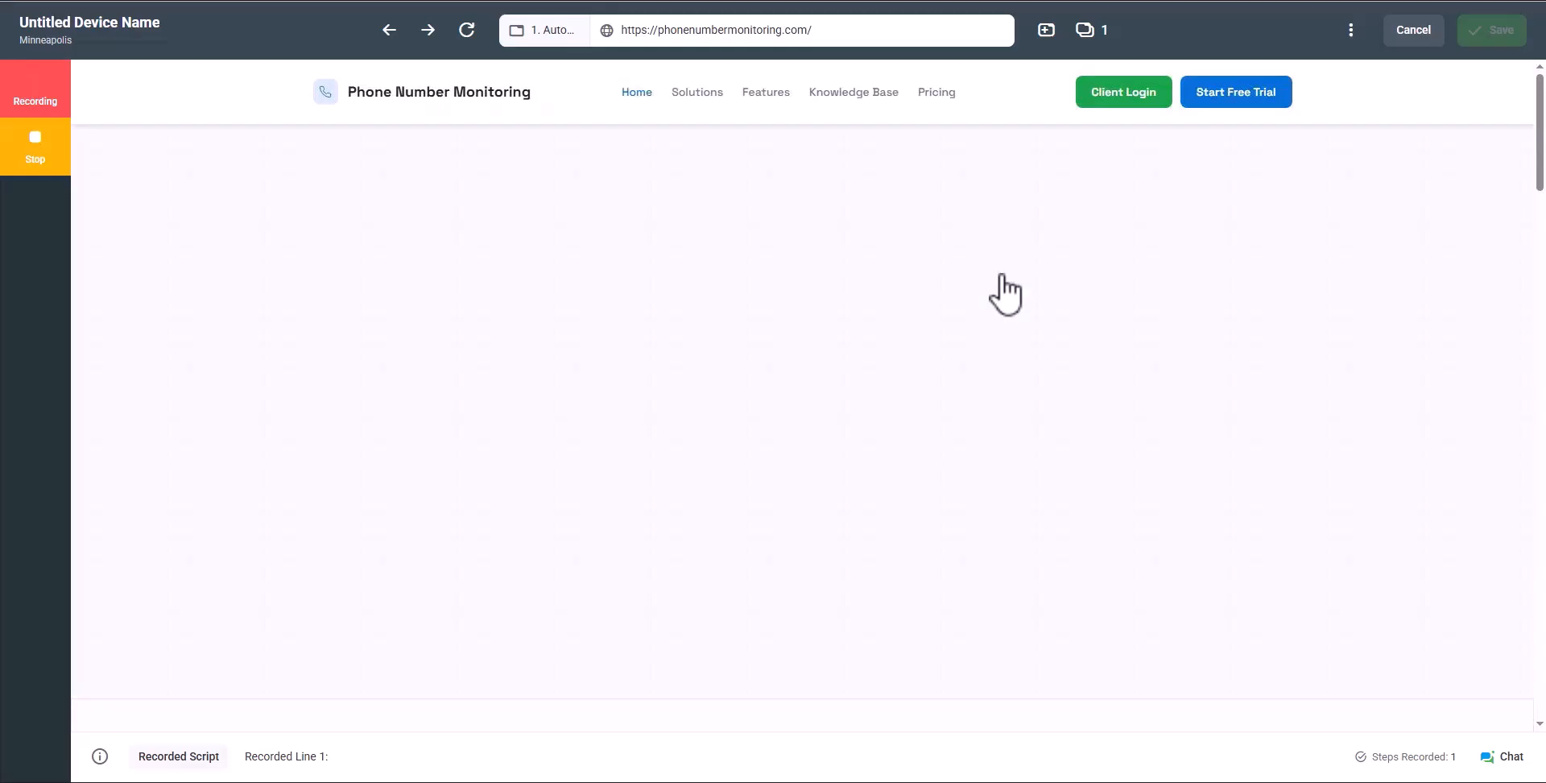
{"action": "left_click", "coordinate": [1125, 95]}
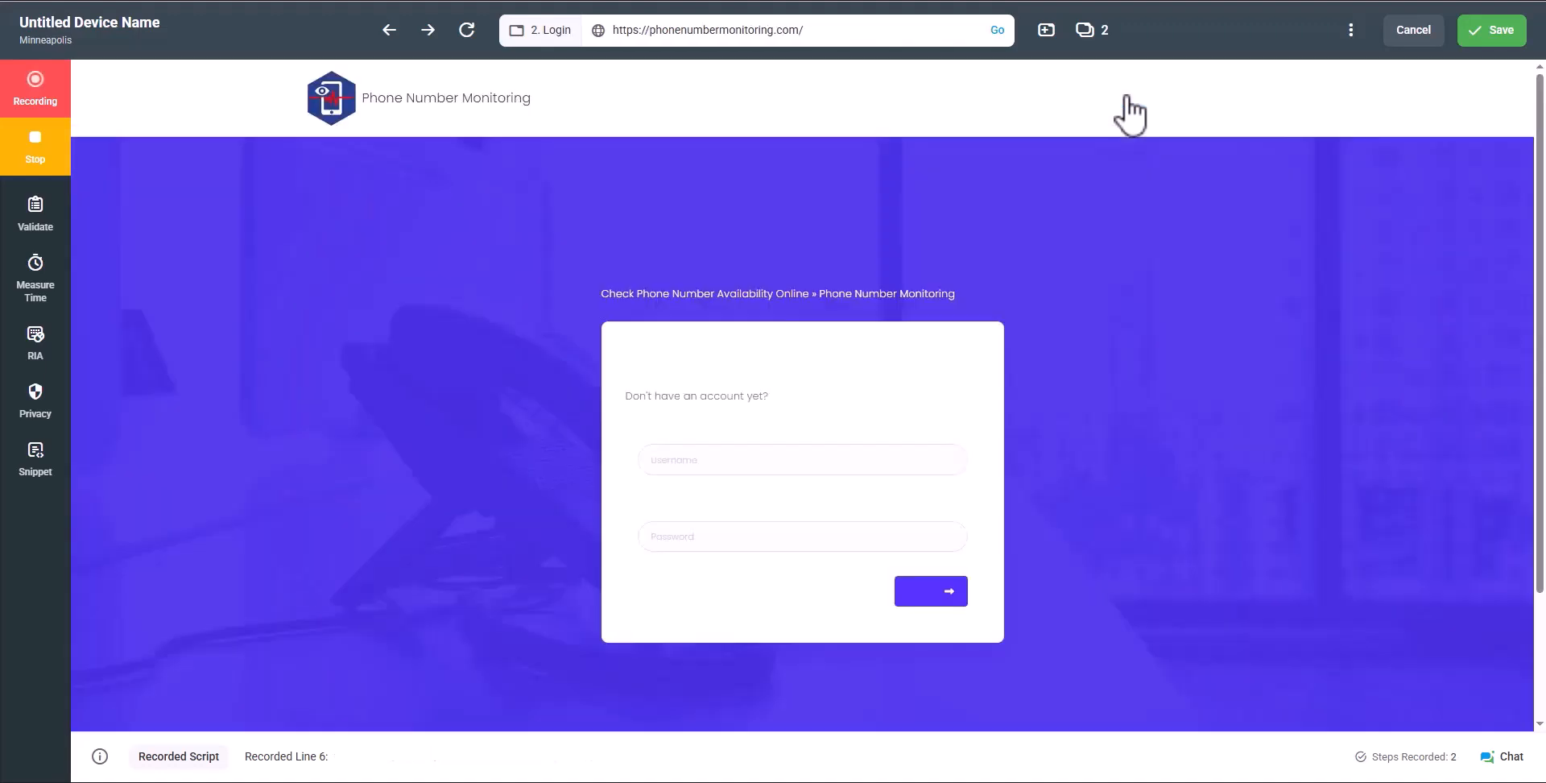
{"action": "left_click", "coordinate": [780, 460]}
{"action": "type", "text": "test me"}
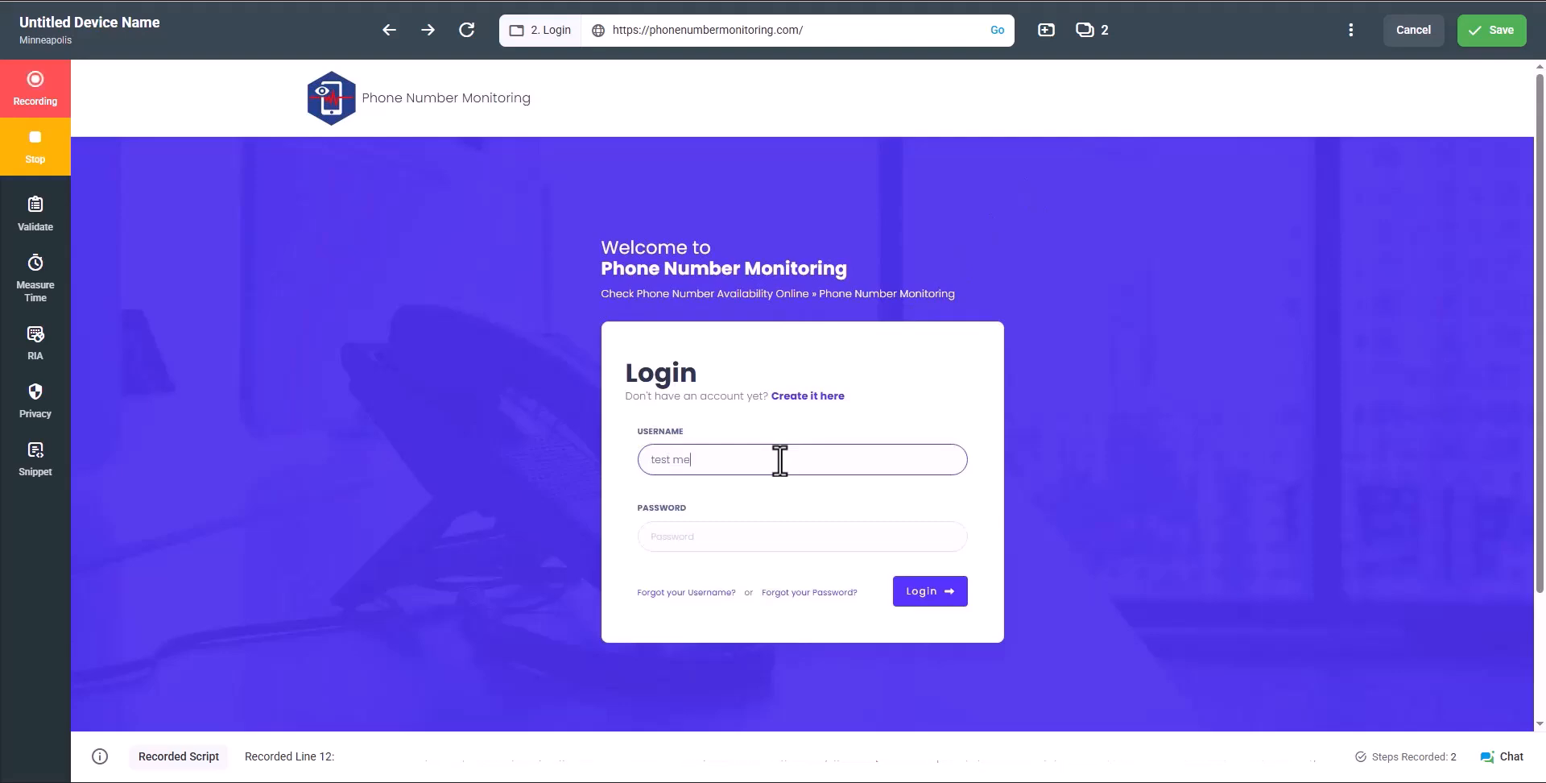
{"action": "left_click", "coordinate": [747, 535]}
{"action": "type", "text": "t"}
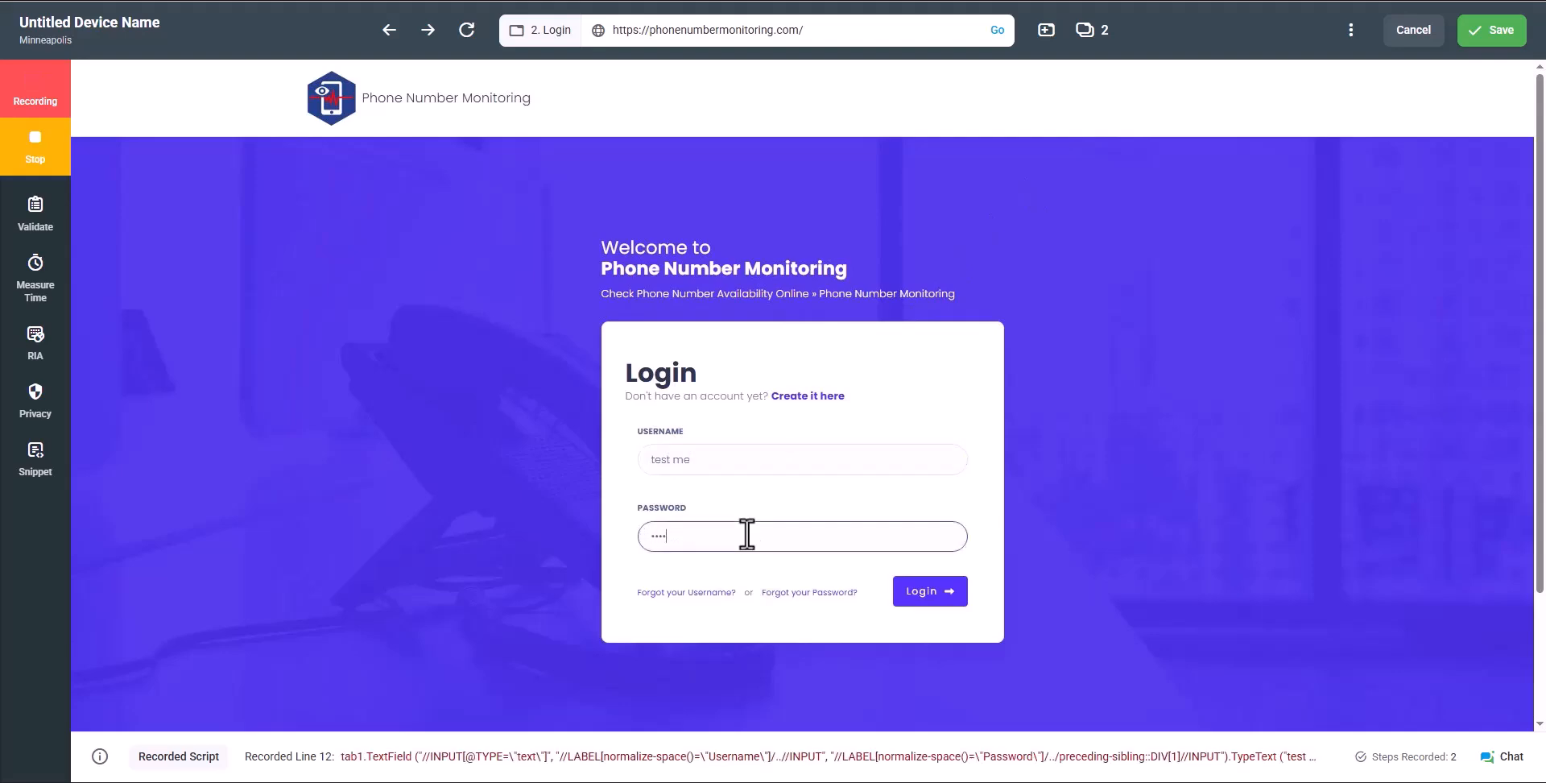
{"action": "left_click", "coordinate": [918, 594]}
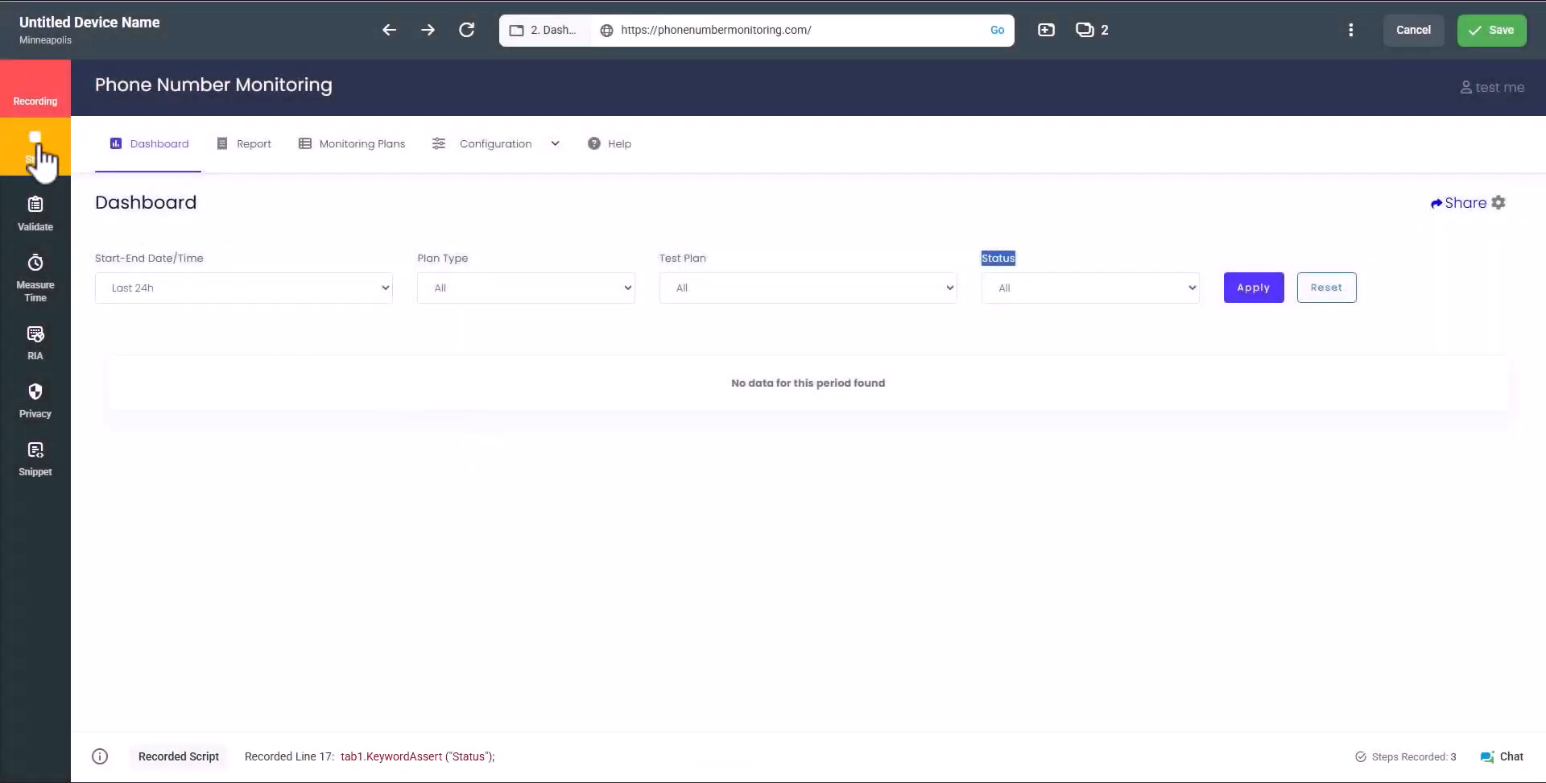
{"action": "left_click", "coordinate": [37, 151]}
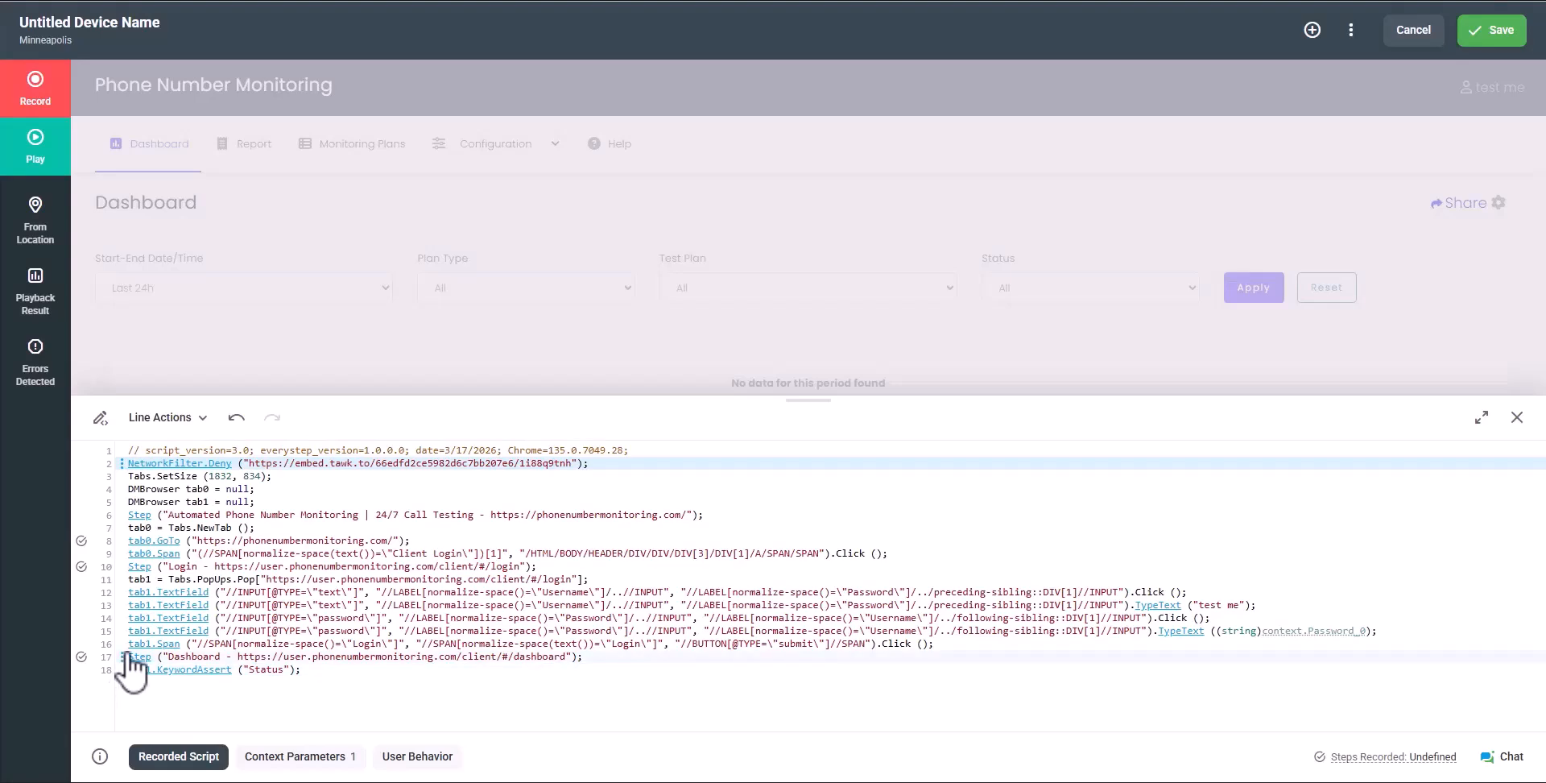
{"action": "left_click", "coordinate": [122, 656]}
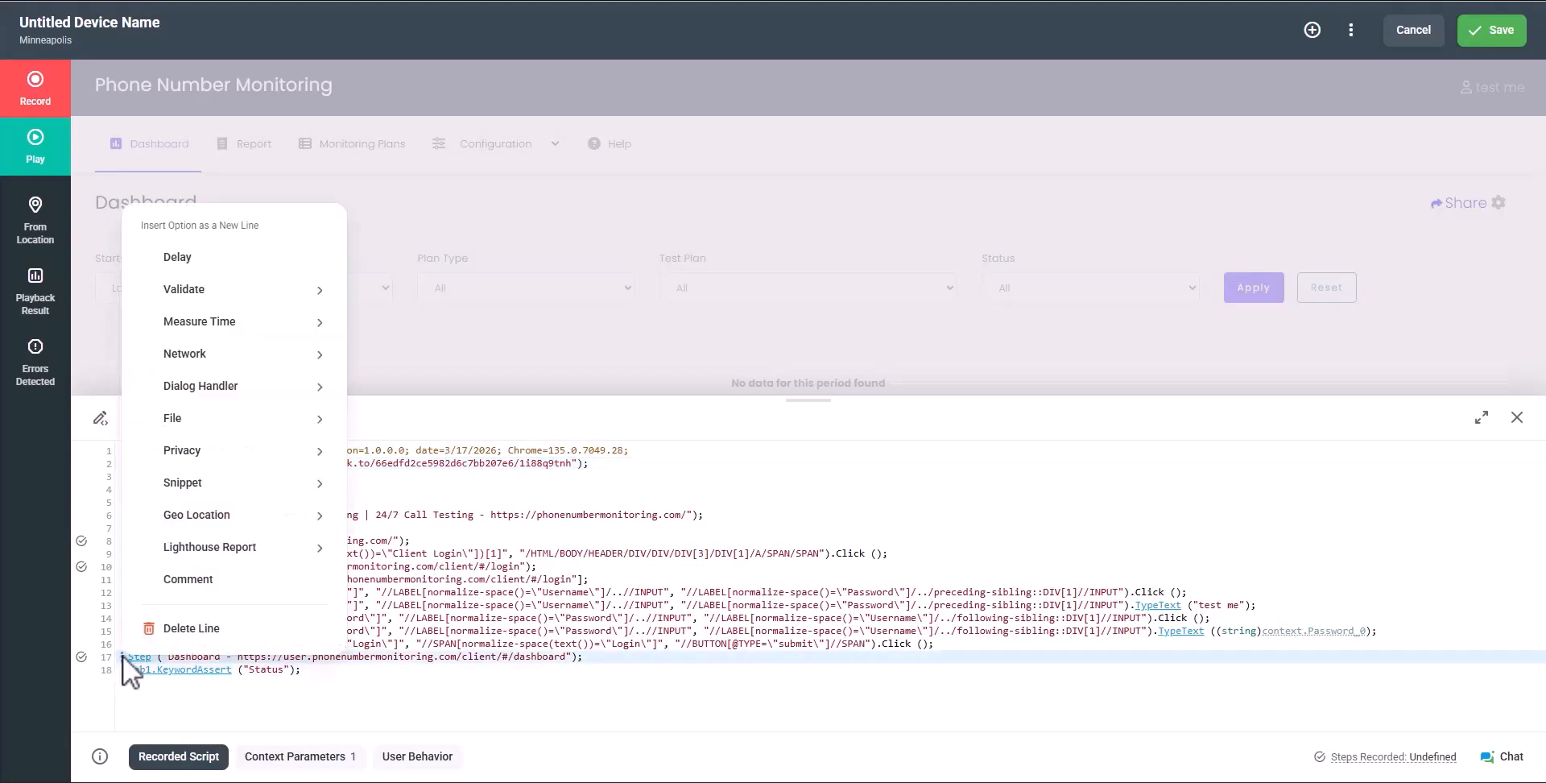
Insert a Performance Lighthouse report for tab1 at line 17 with maximum threshold 10 and custom metric enabled
{"action": "mouse_move", "coordinate": [209, 560]}
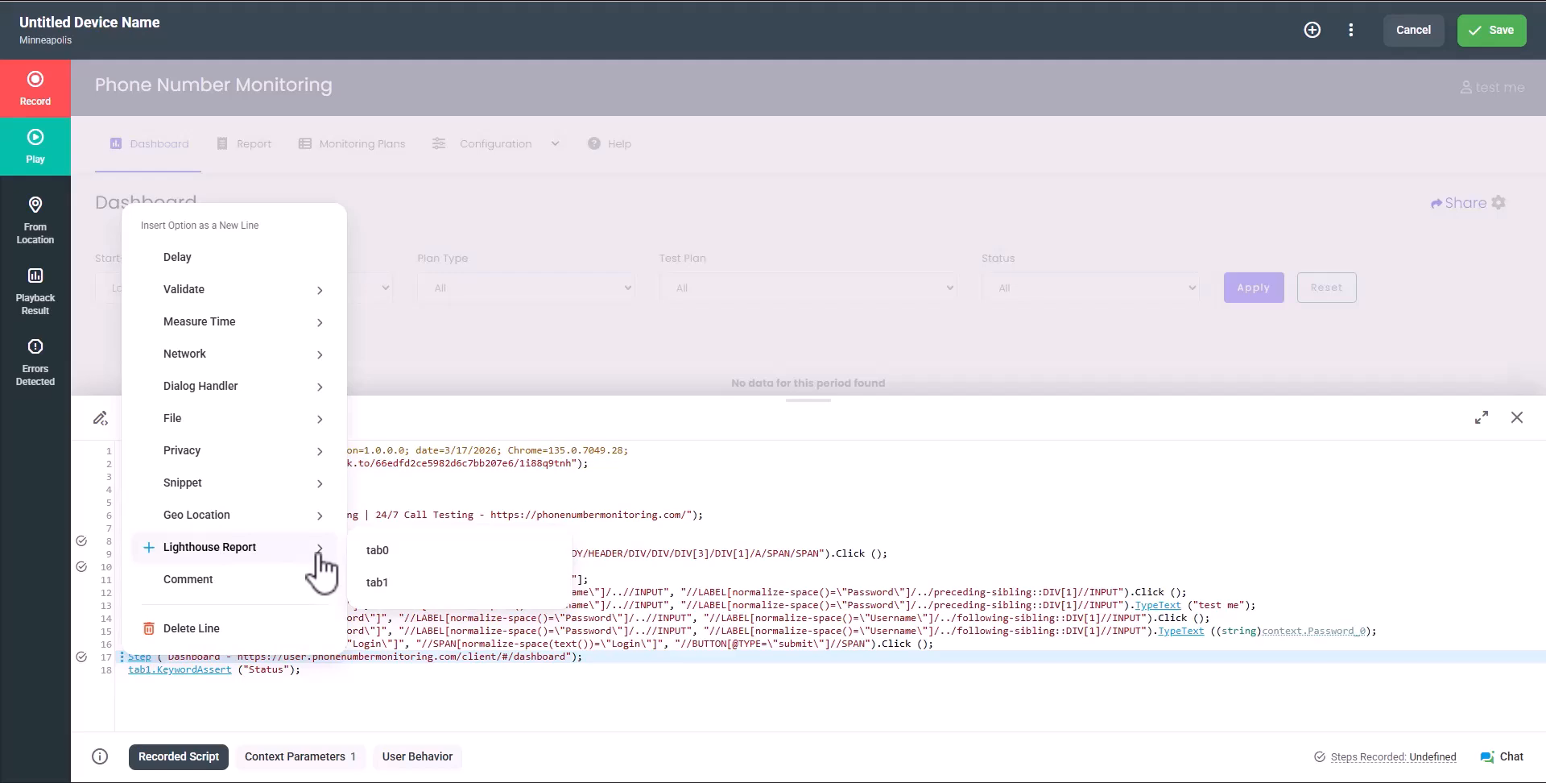
{"action": "left_click", "coordinate": [384, 585]}
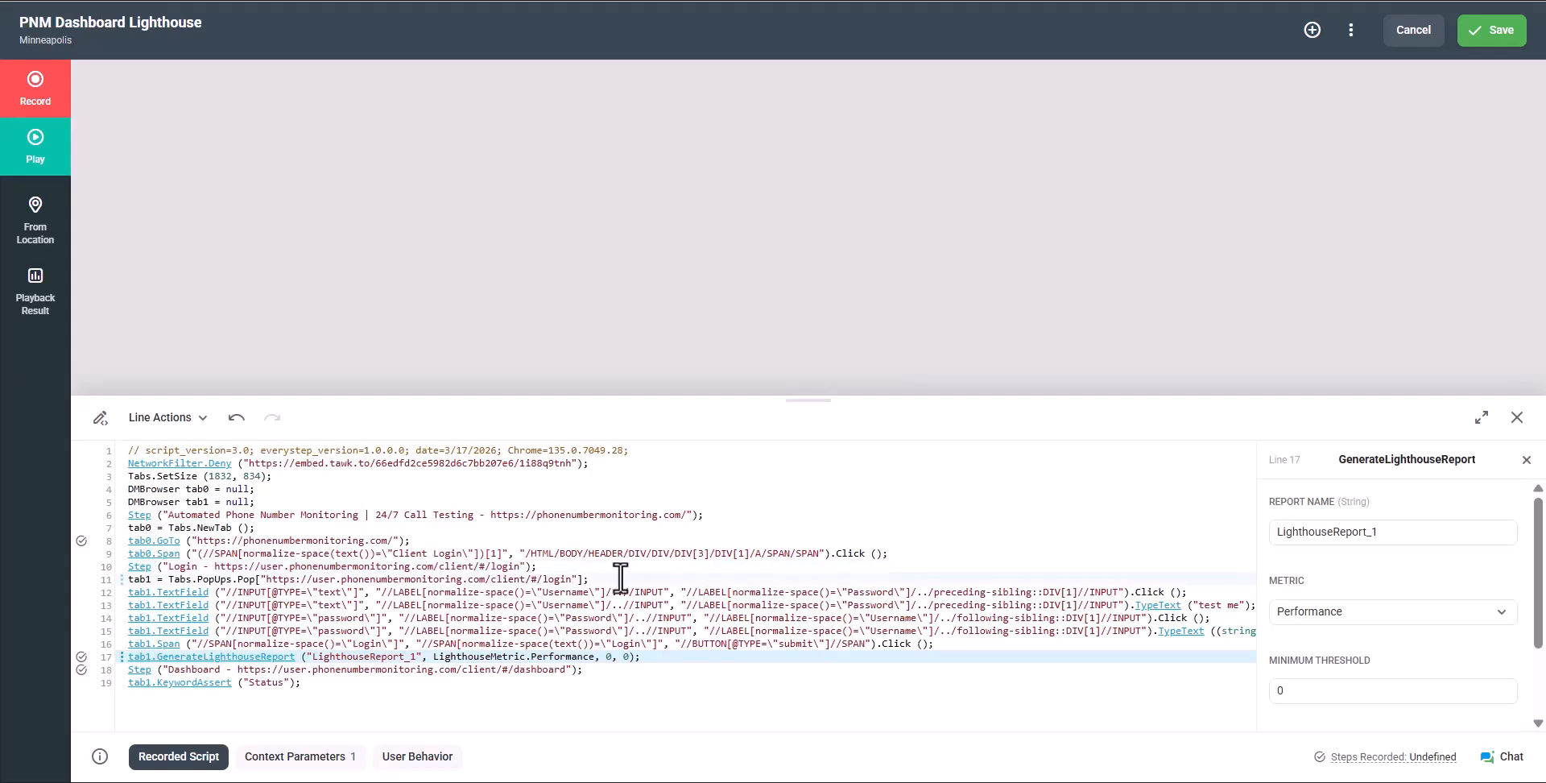
{"action": "left_click", "coordinate": [1417, 612]}
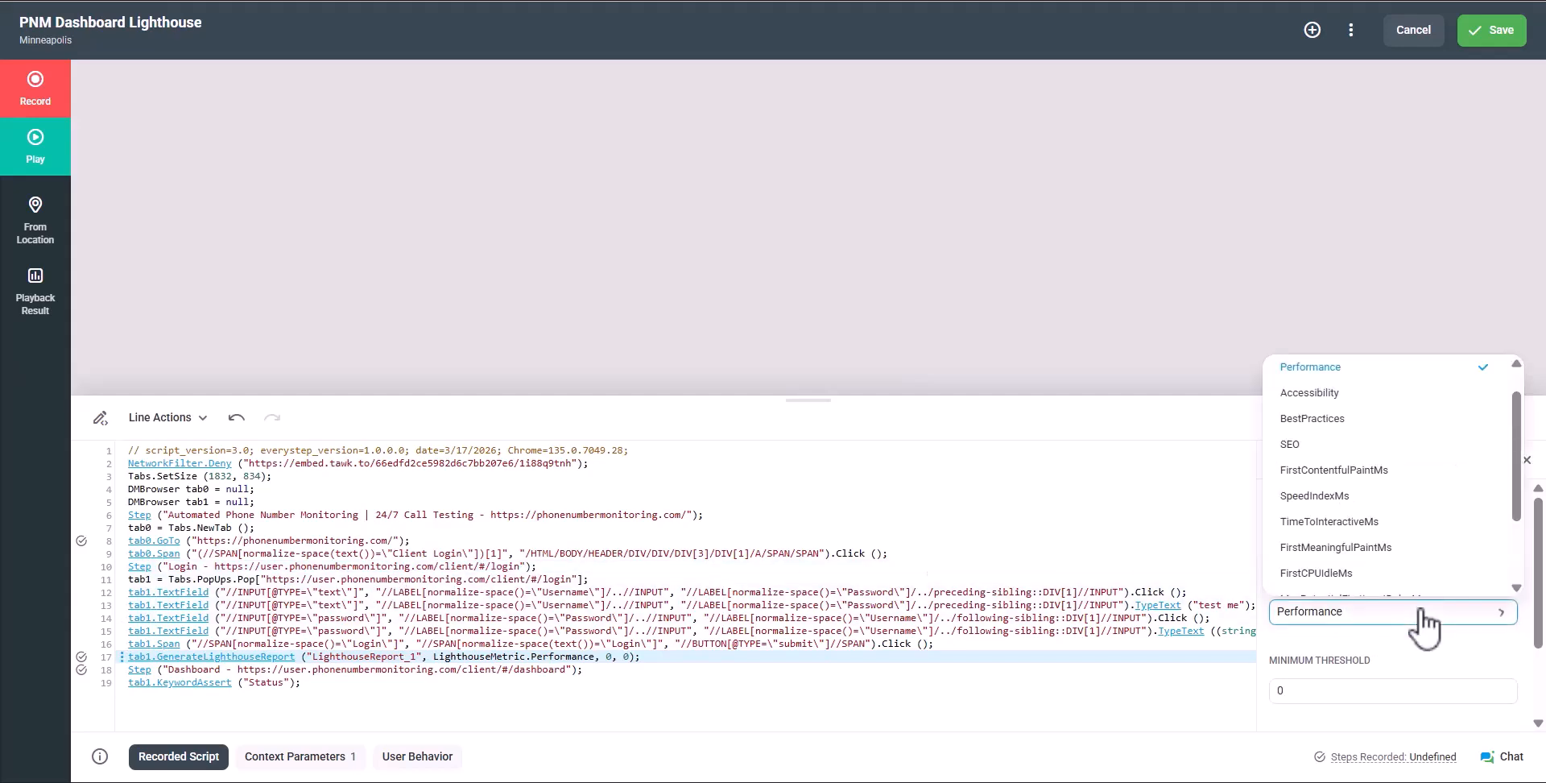
{"action": "left_click", "coordinate": [1423, 620]}
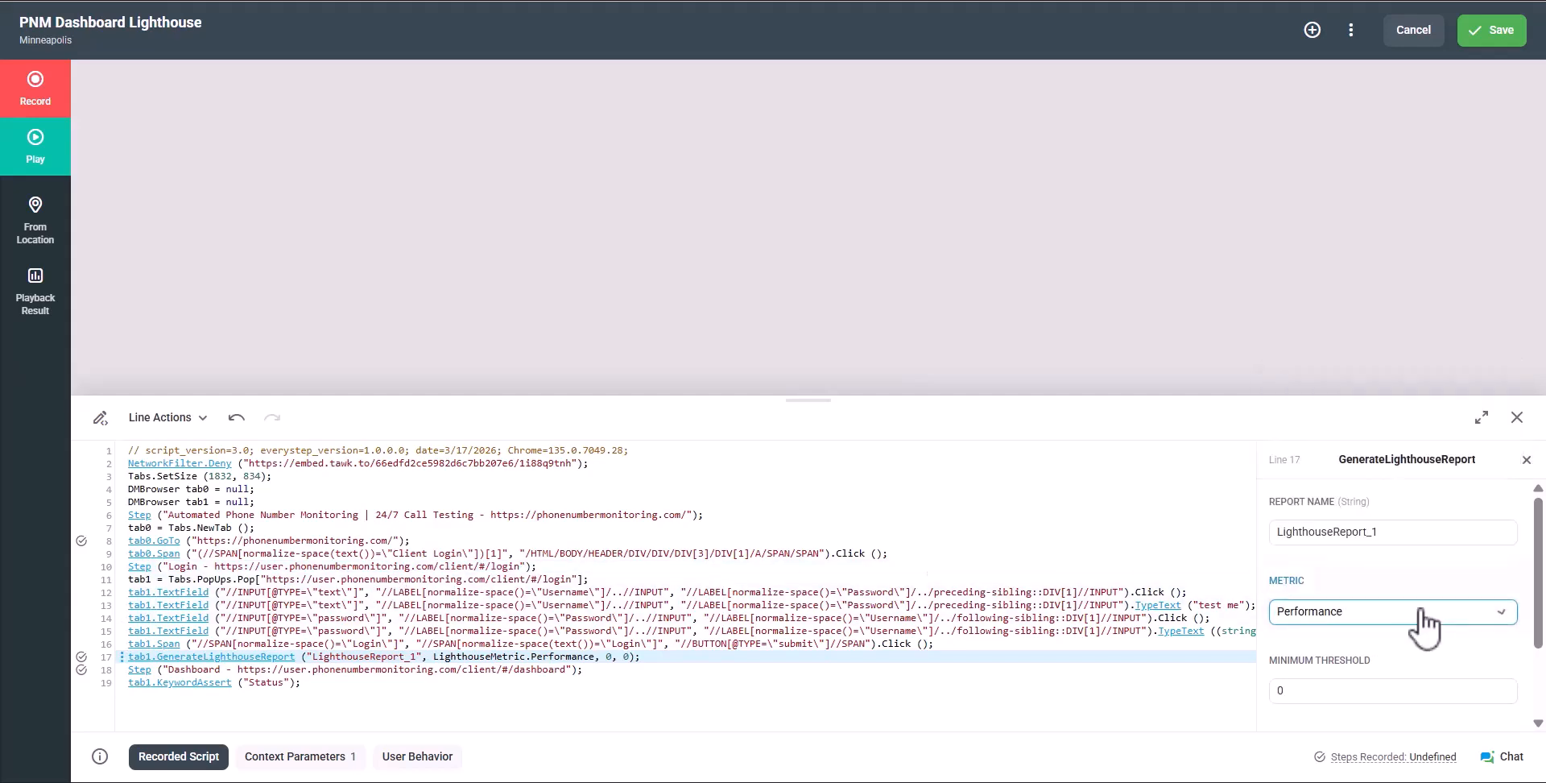
{"action": "scroll", "coordinate": [1419, 652], "scroll_direction": "down", "scroll_amount": 2}
{"action": "left_click", "coordinate": [1320, 665]}
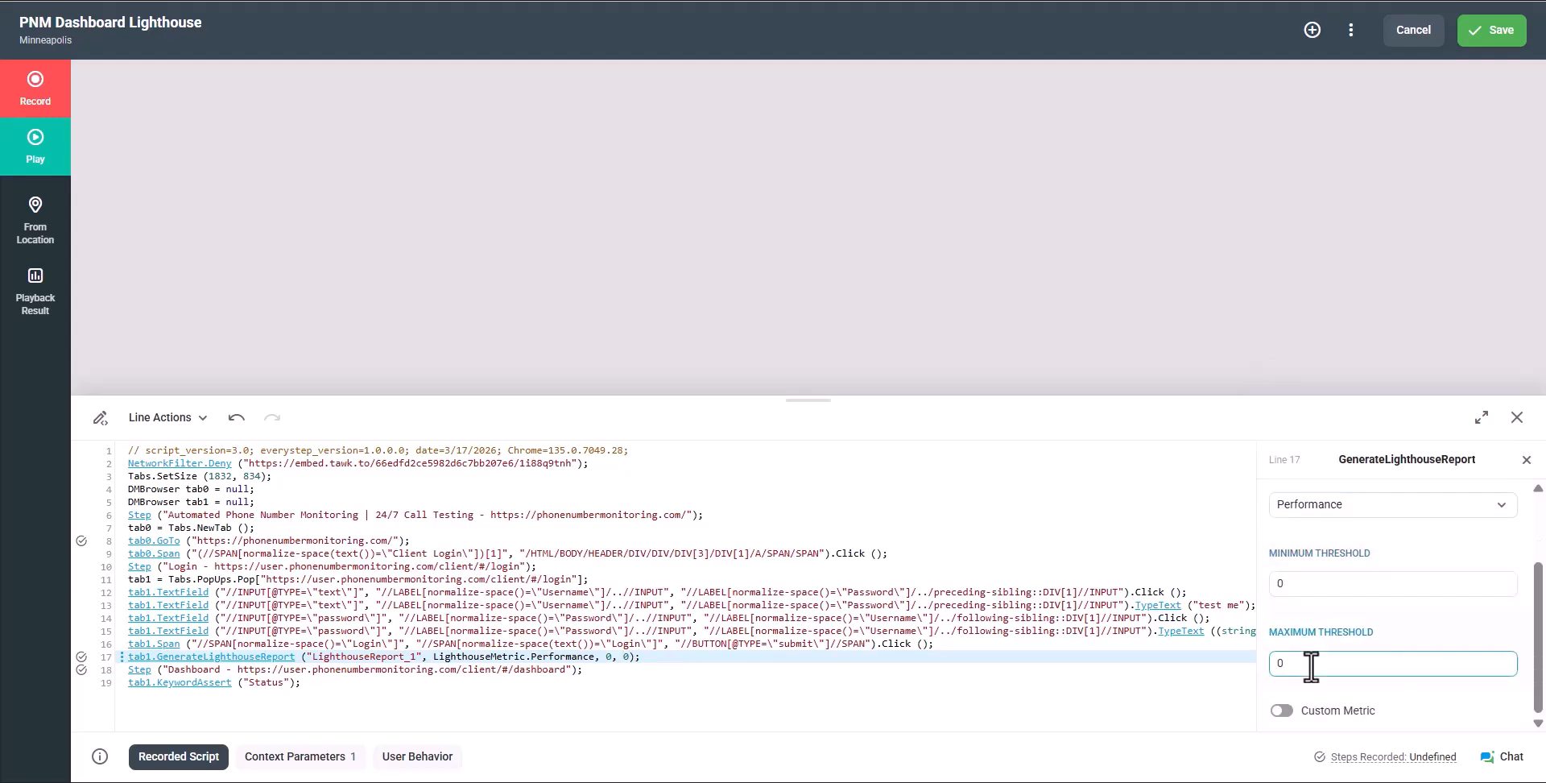
{"action": "type", "text": "10"}
{"action": "scroll", "coordinate": [1311, 666], "scroll_direction": "down", "scroll_amount": 1}
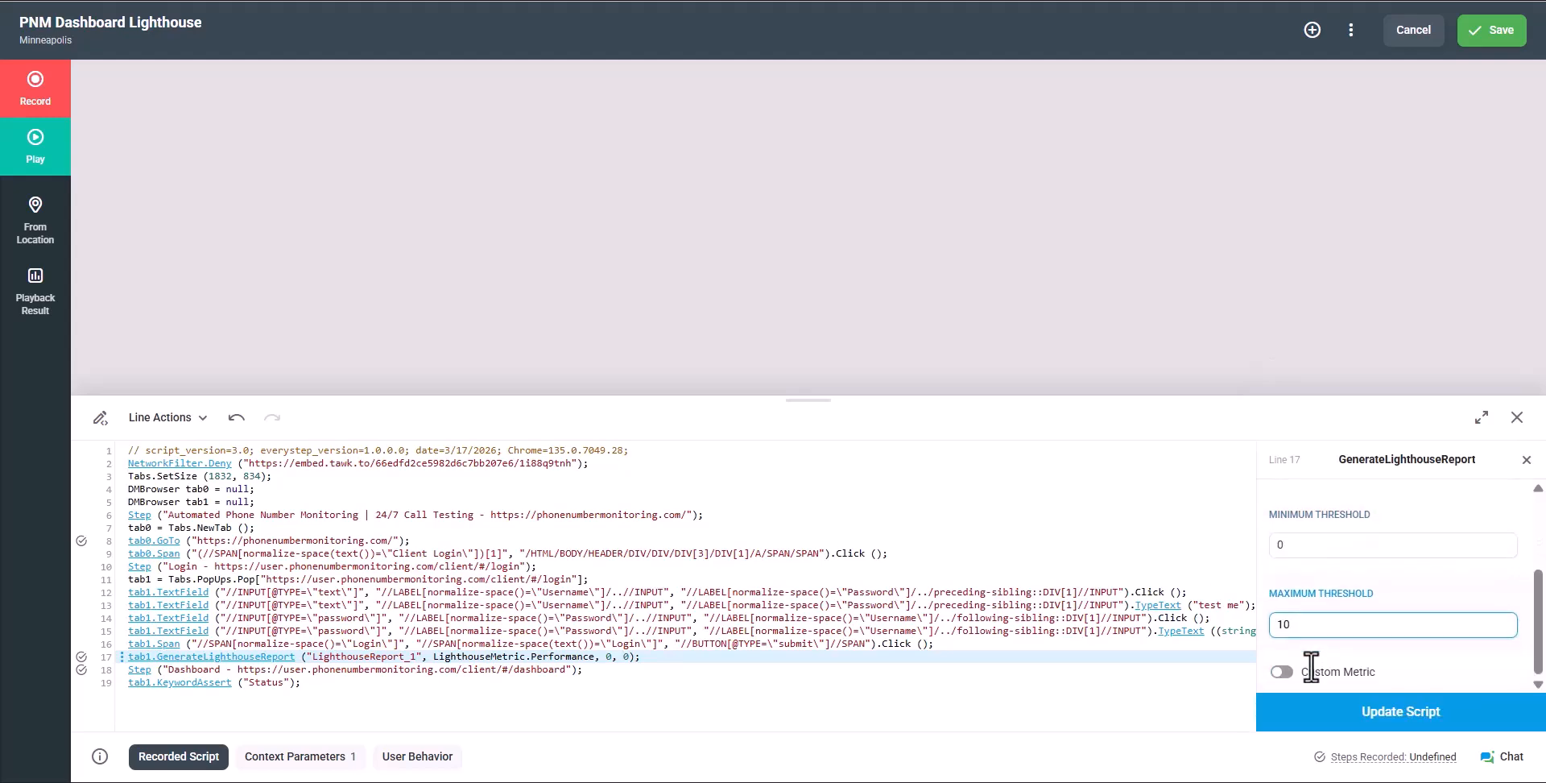
{"action": "left_click", "coordinate": [1313, 670]}
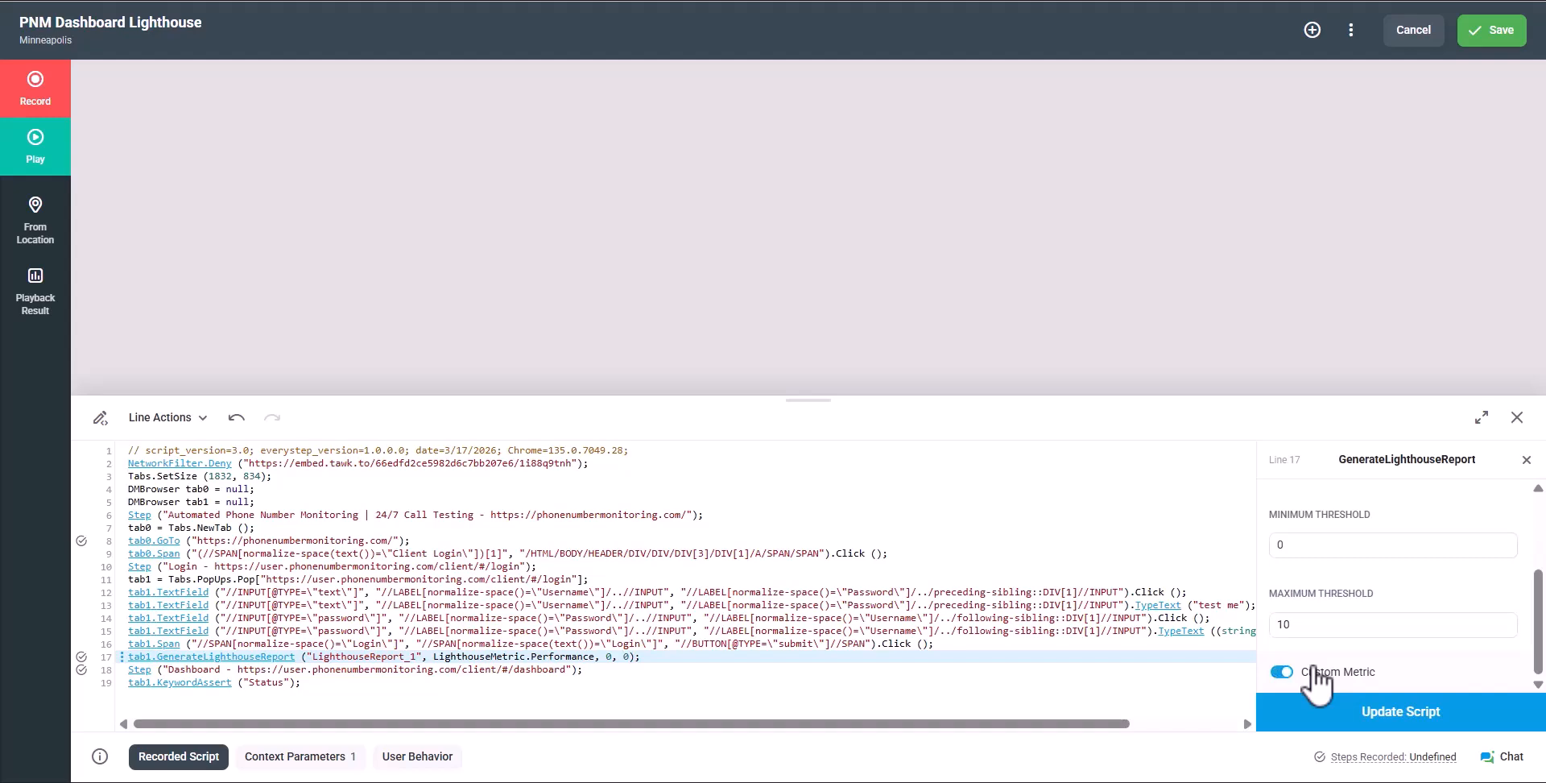
{"action": "left_click", "coordinate": [1333, 710]}
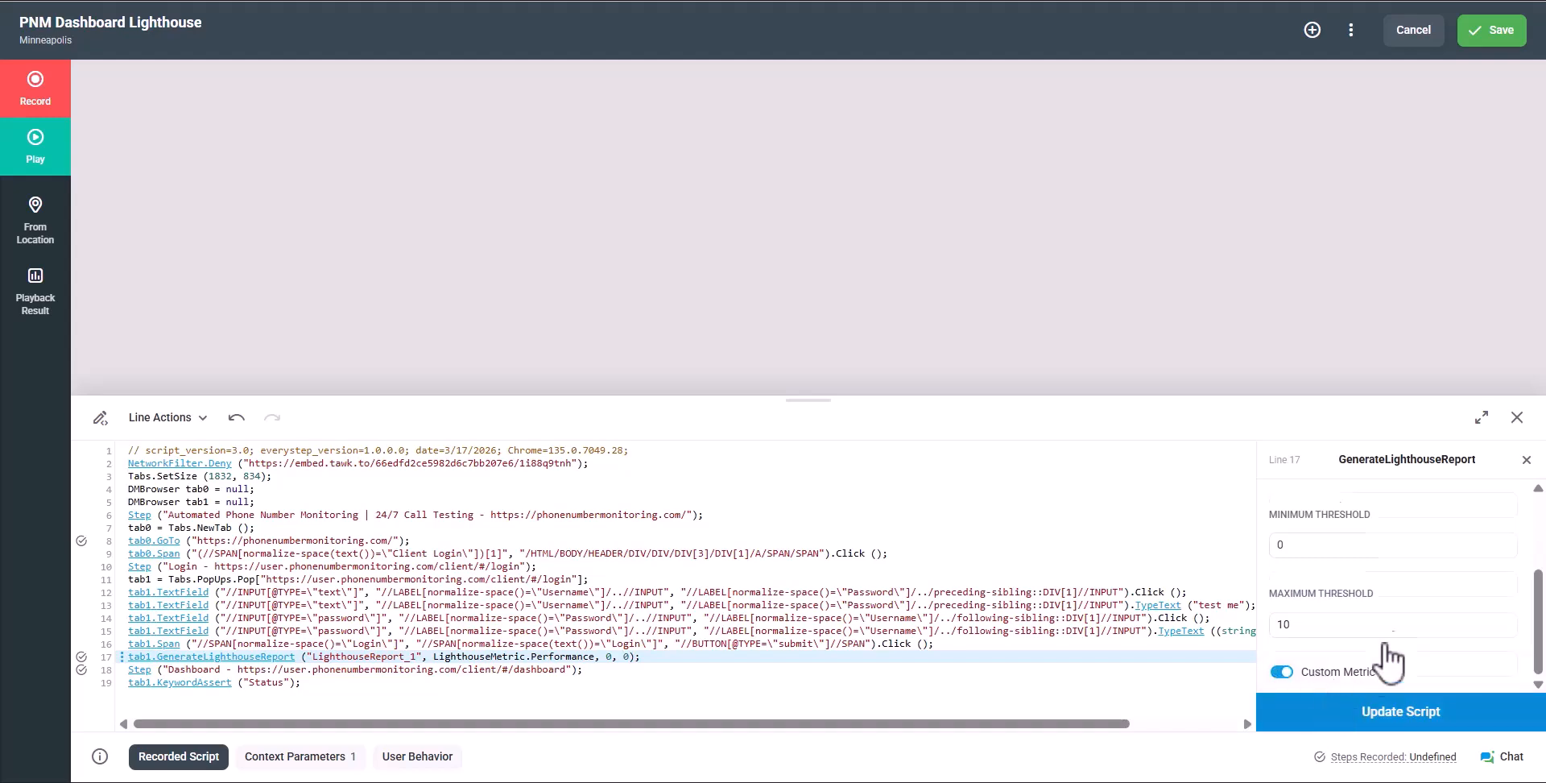
{"action": "left_click", "coordinate": [1525, 462]}
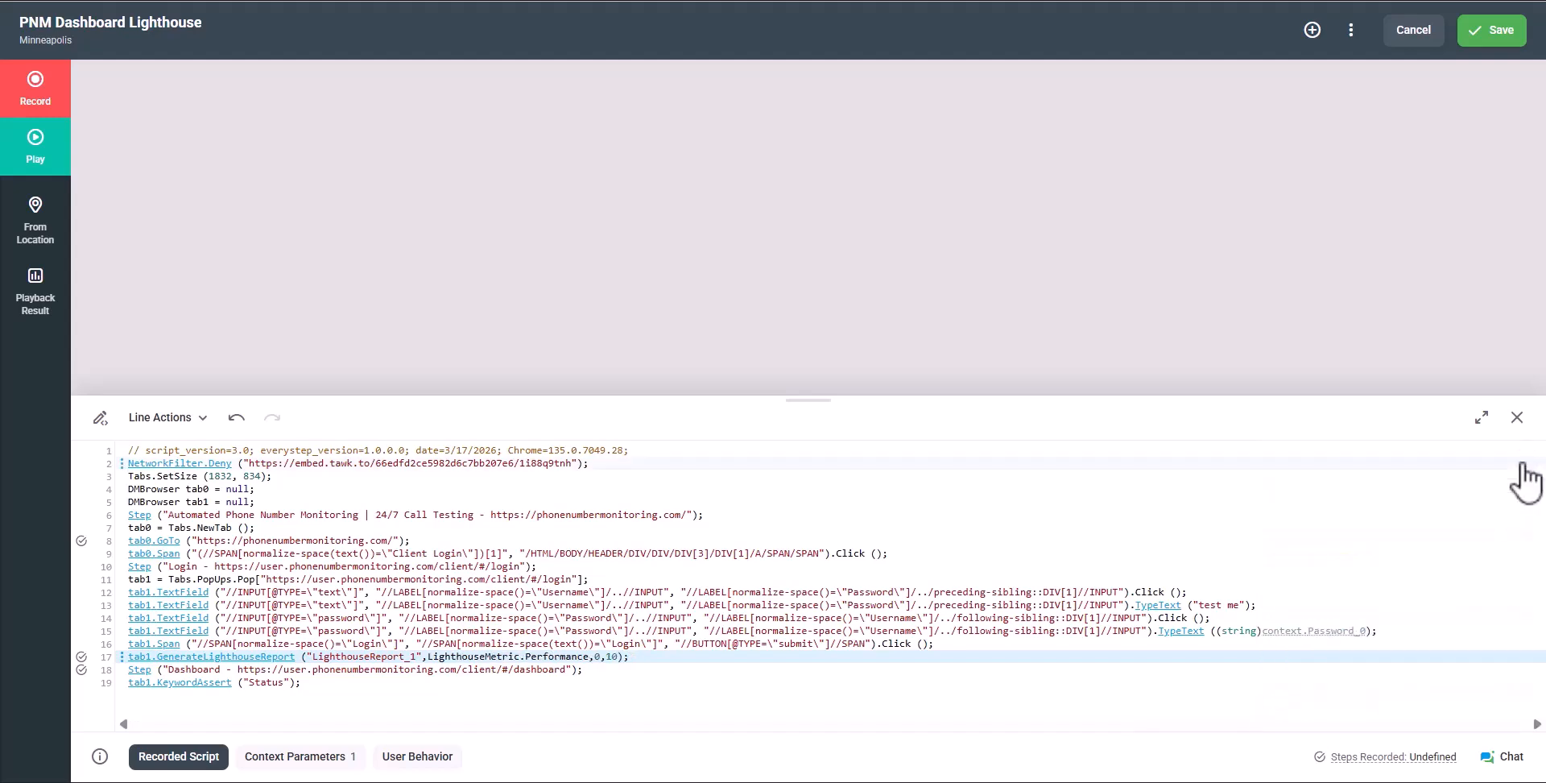
Save and play back the script, then open LighthouseReport_1's Performance details in the session report
{"action": "left_click", "coordinate": [1493, 44]}
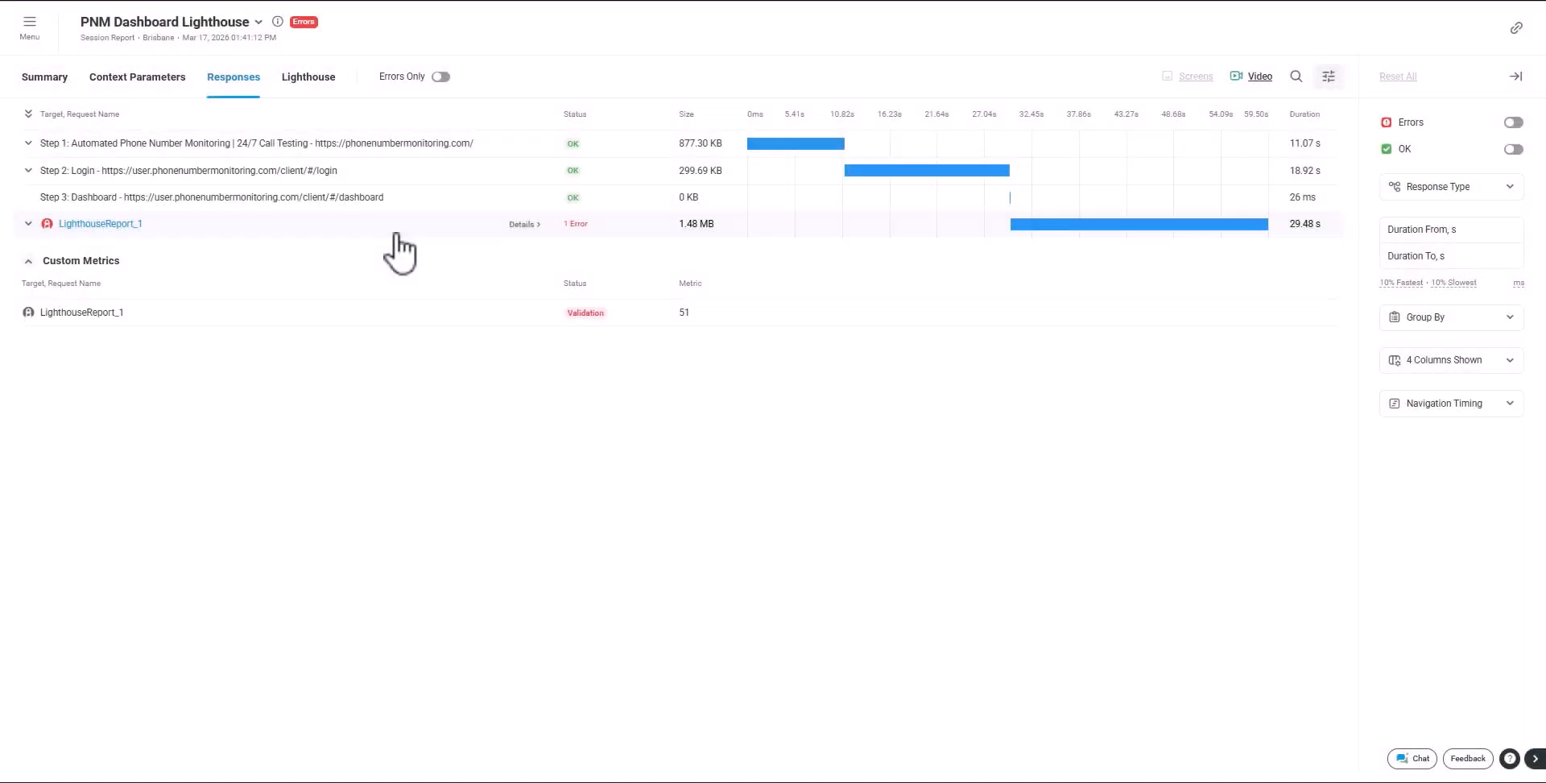
{"action": "left_click", "coordinate": [521, 225]}
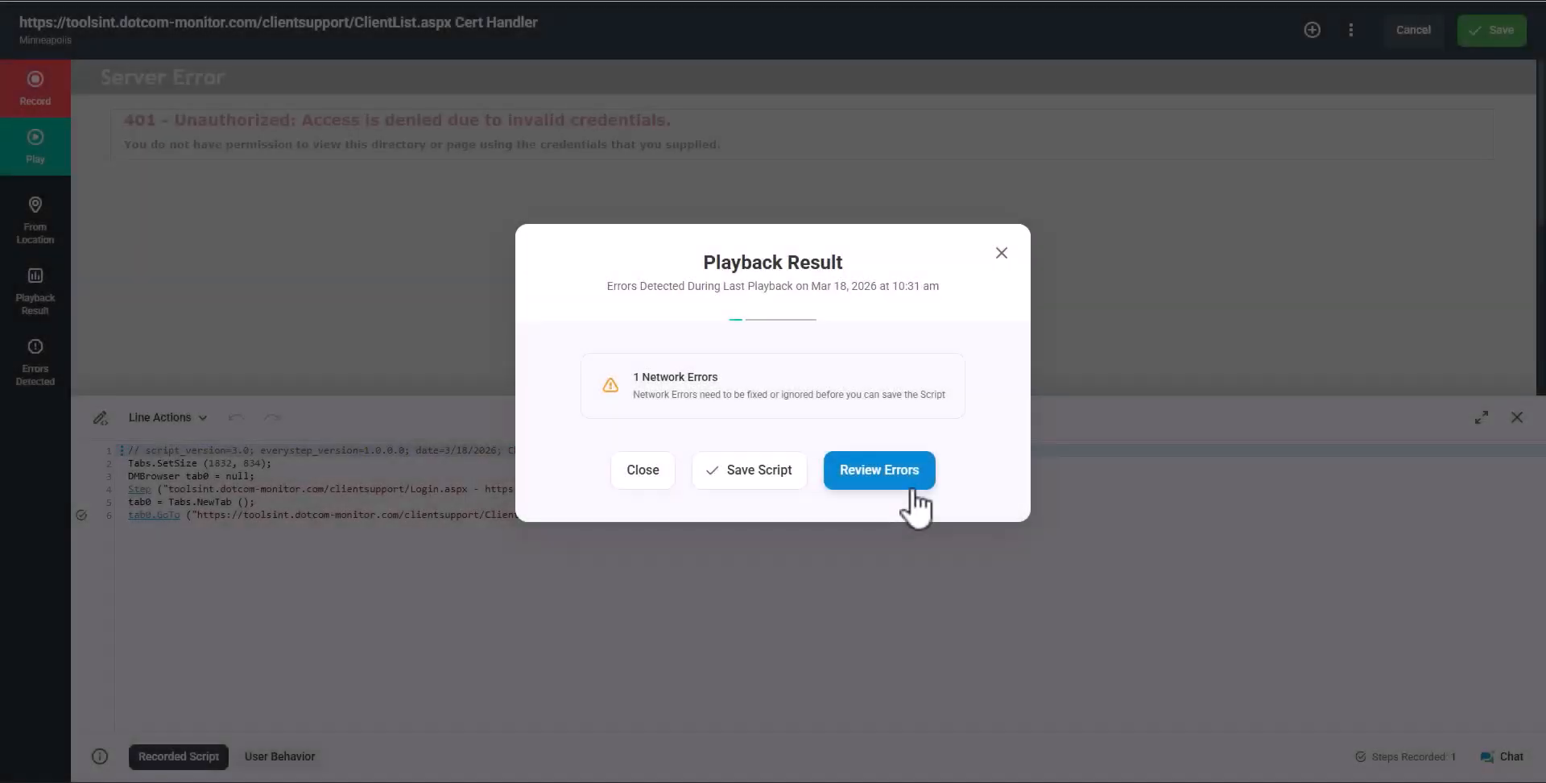
Open the Errors Detected list showing the HTTP 401 Unauthorized error for ClientList.aspx
{"action": "left_click", "coordinate": [879, 475]}
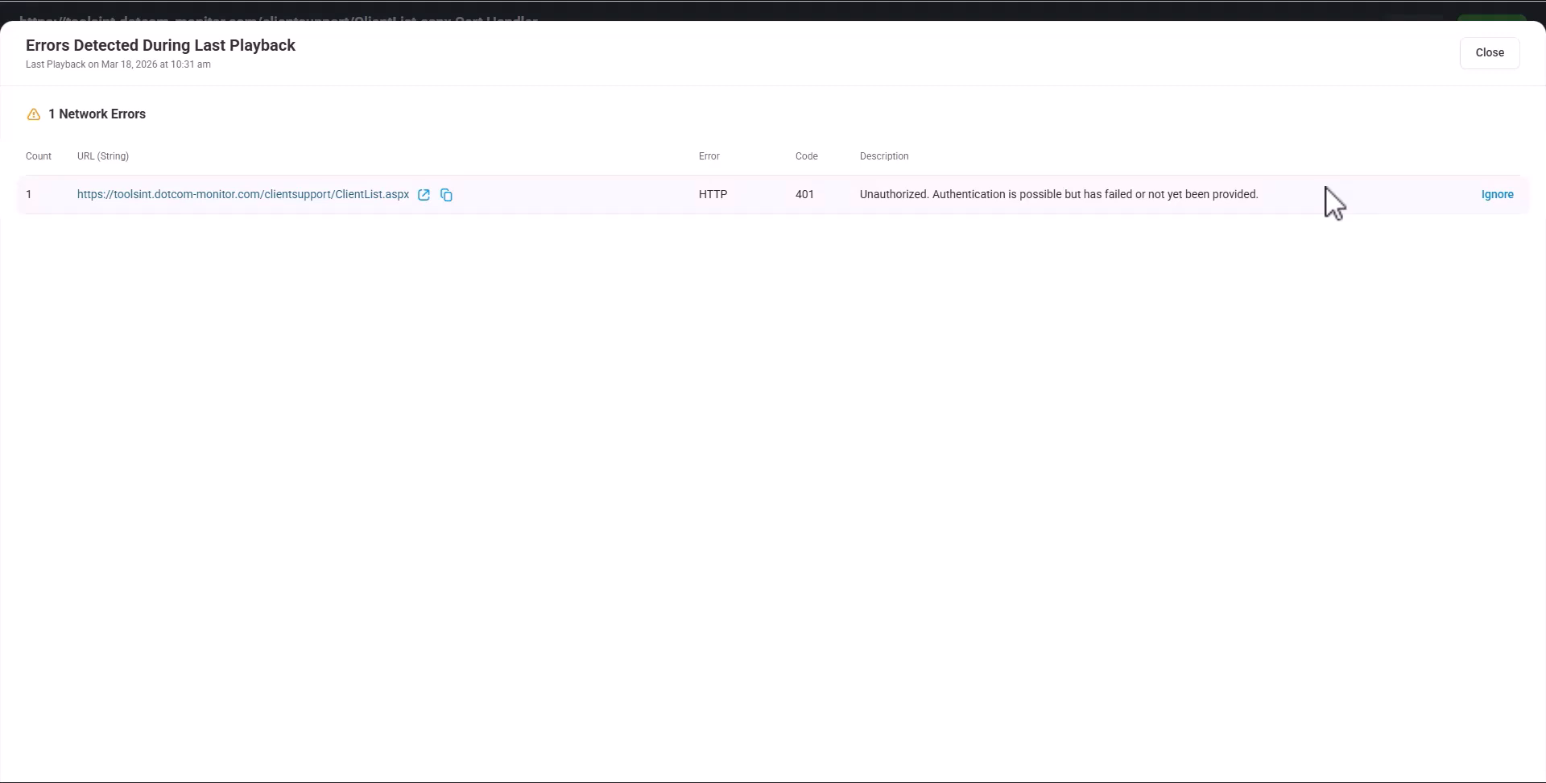
Close the errors list and add a login dialog handler after line 4, replacing its username
{"action": "left_click", "coordinate": [1490, 53]}
{"action": "left_click", "coordinate": [1483, 50]}
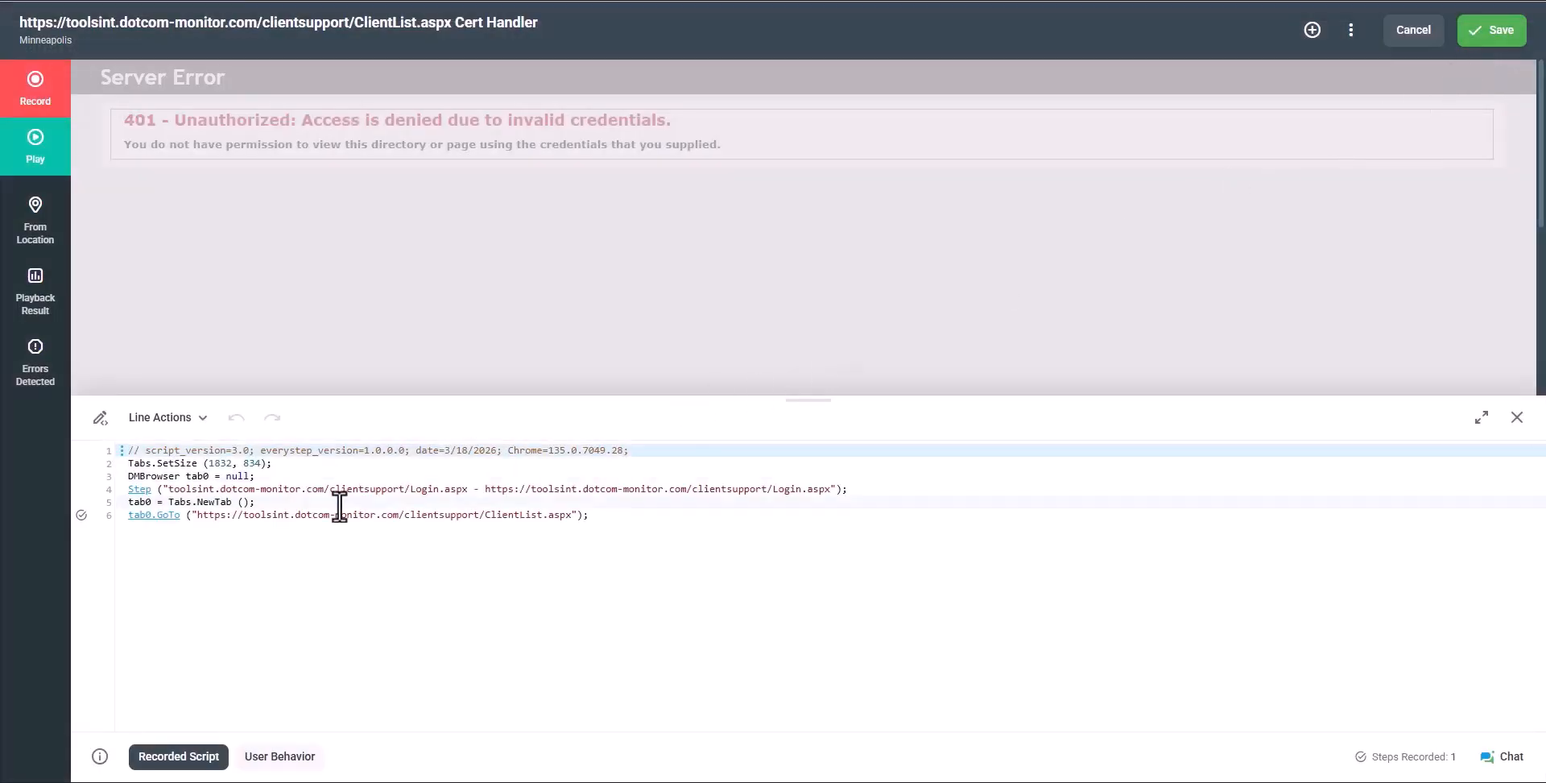
{"action": "left_click", "coordinate": [122, 488]}
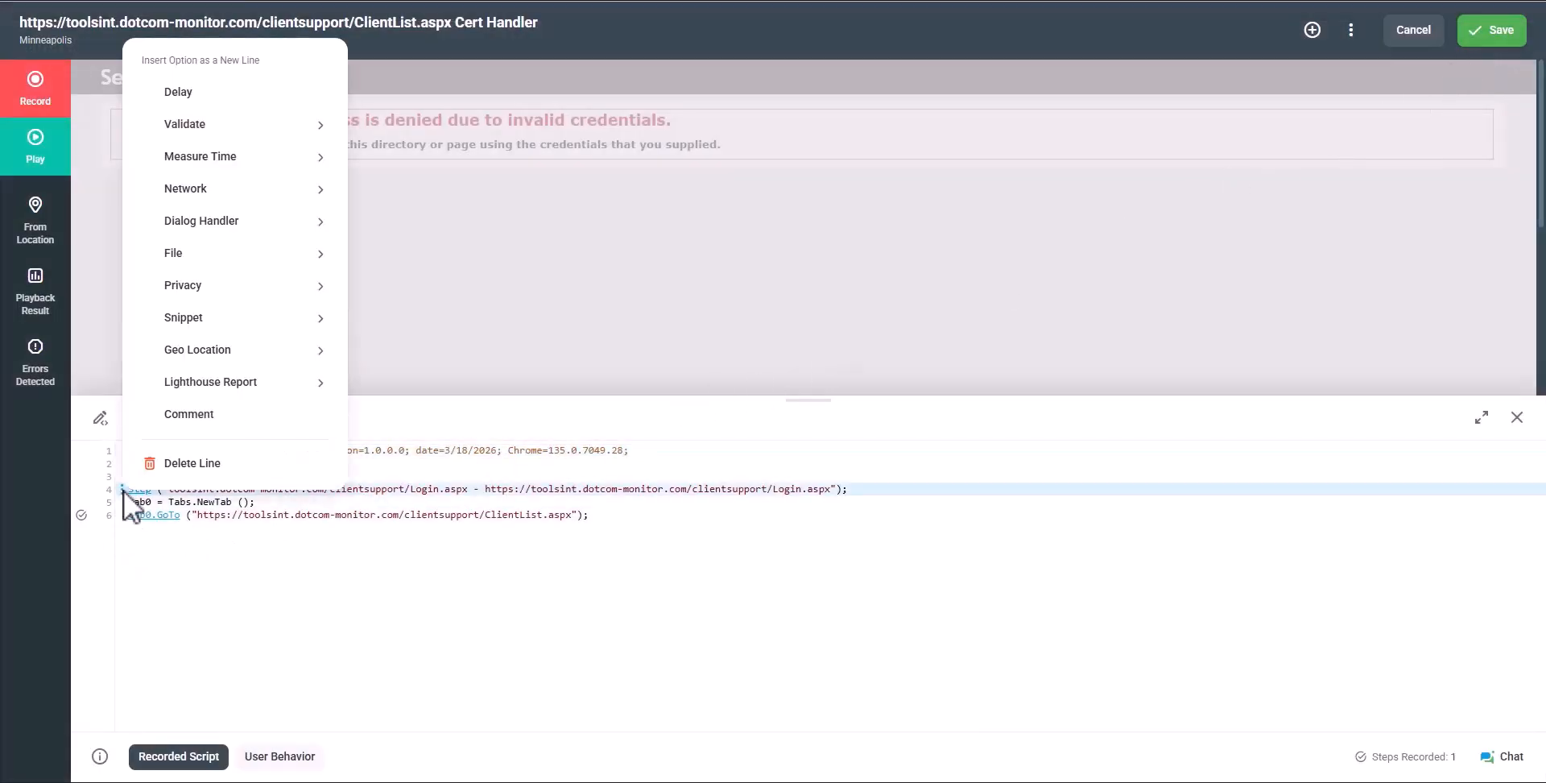
{"action": "mouse_move", "coordinate": [299, 224]}
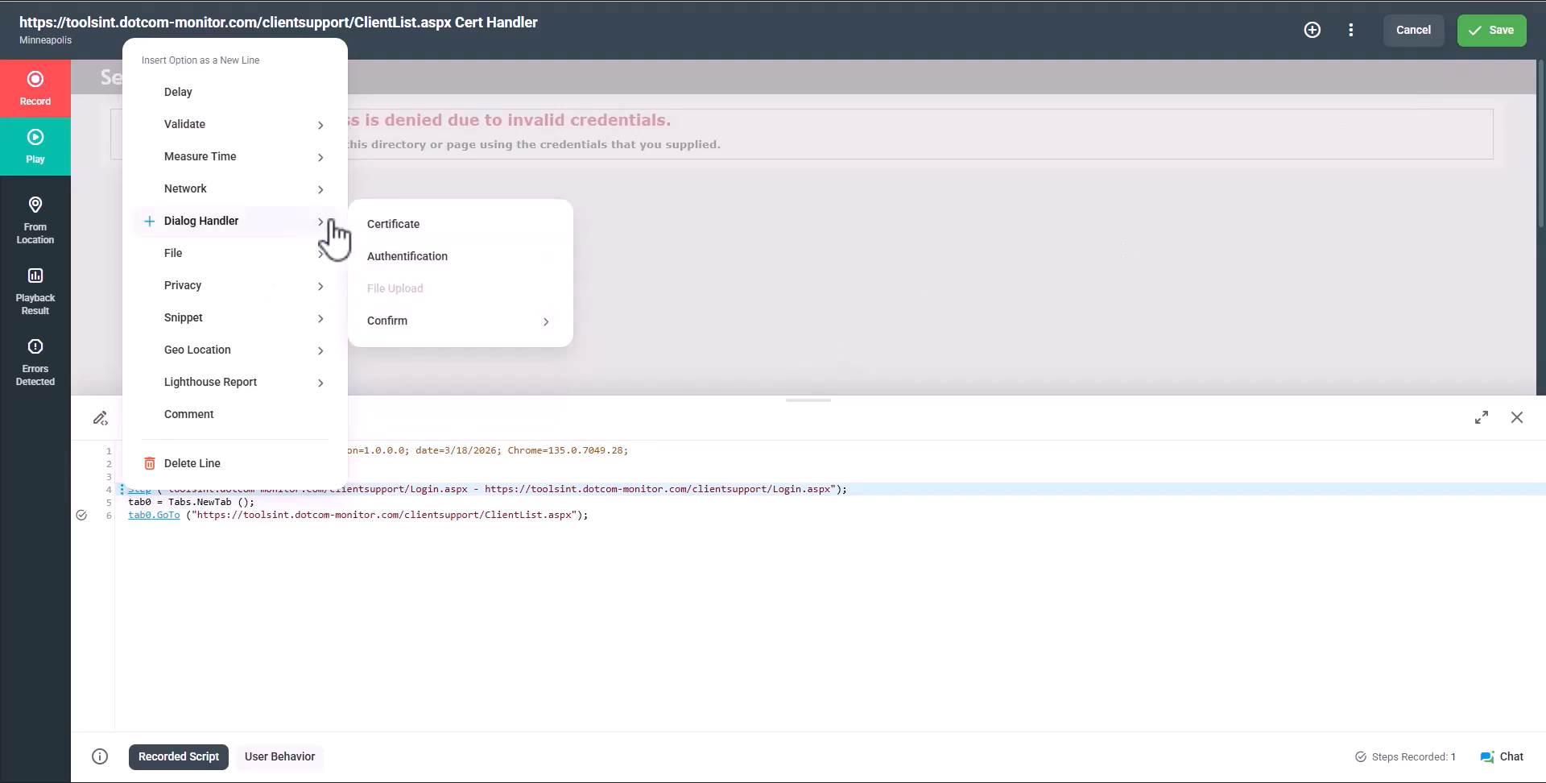
{"action": "left_click", "coordinate": [400, 257]}
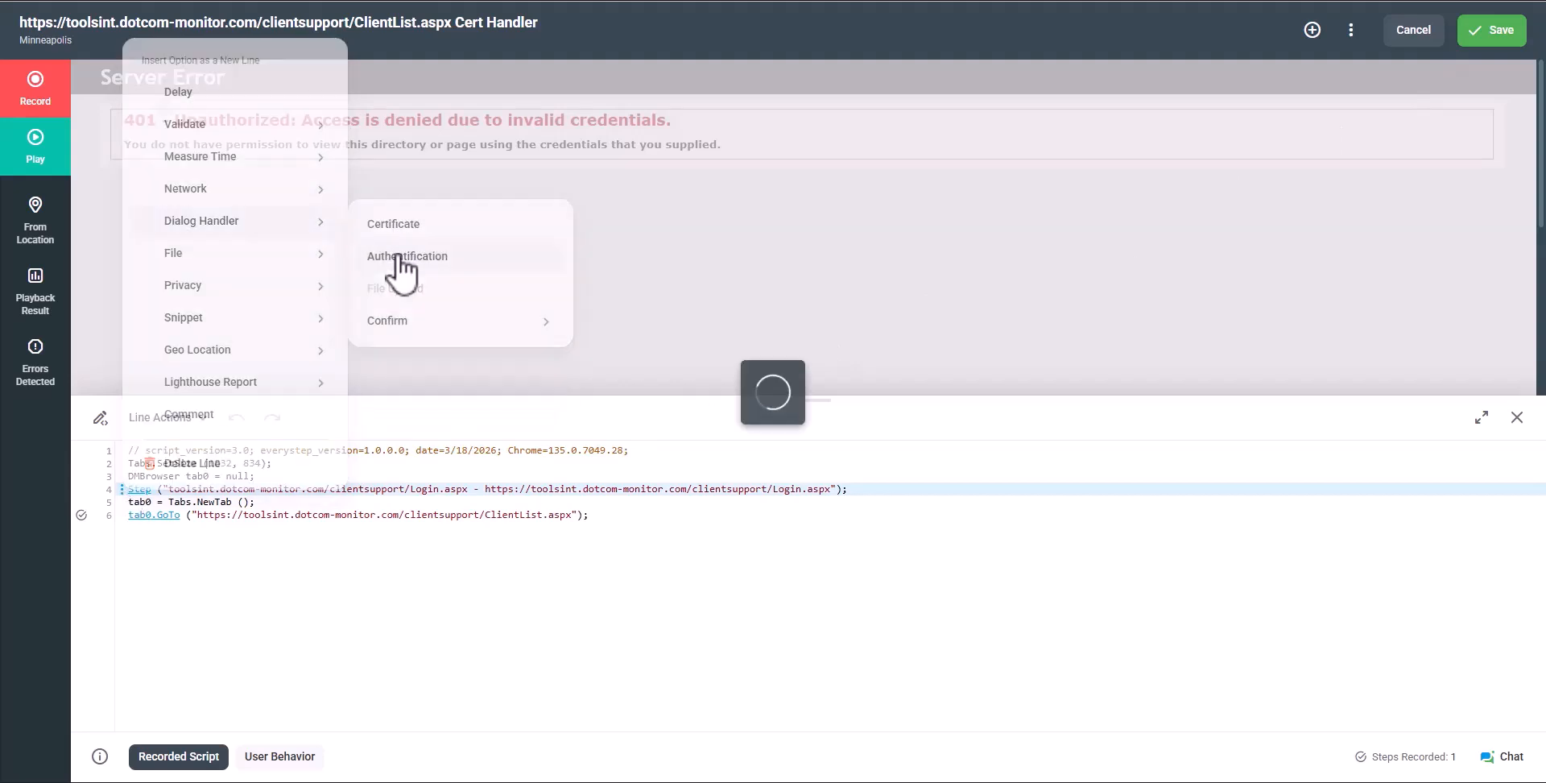
{"action": "left_click", "coordinate": [1278, 533]}
{"action": "double_click", "coordinate": [1298, 534]}
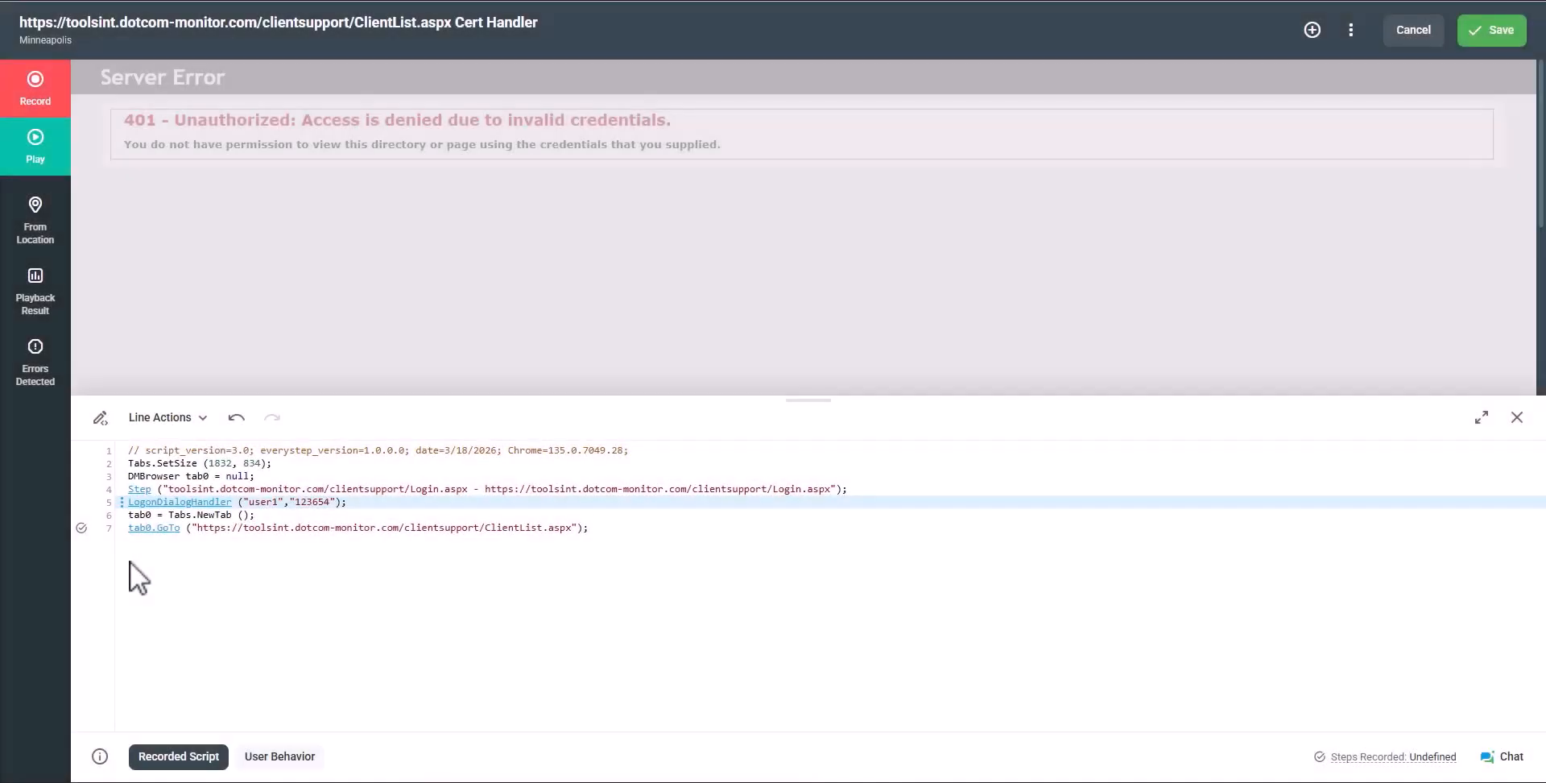
Add a certificate warning handler set to Ignore after line 4
{"action": "left_click", "coordinate": [123, 489]}
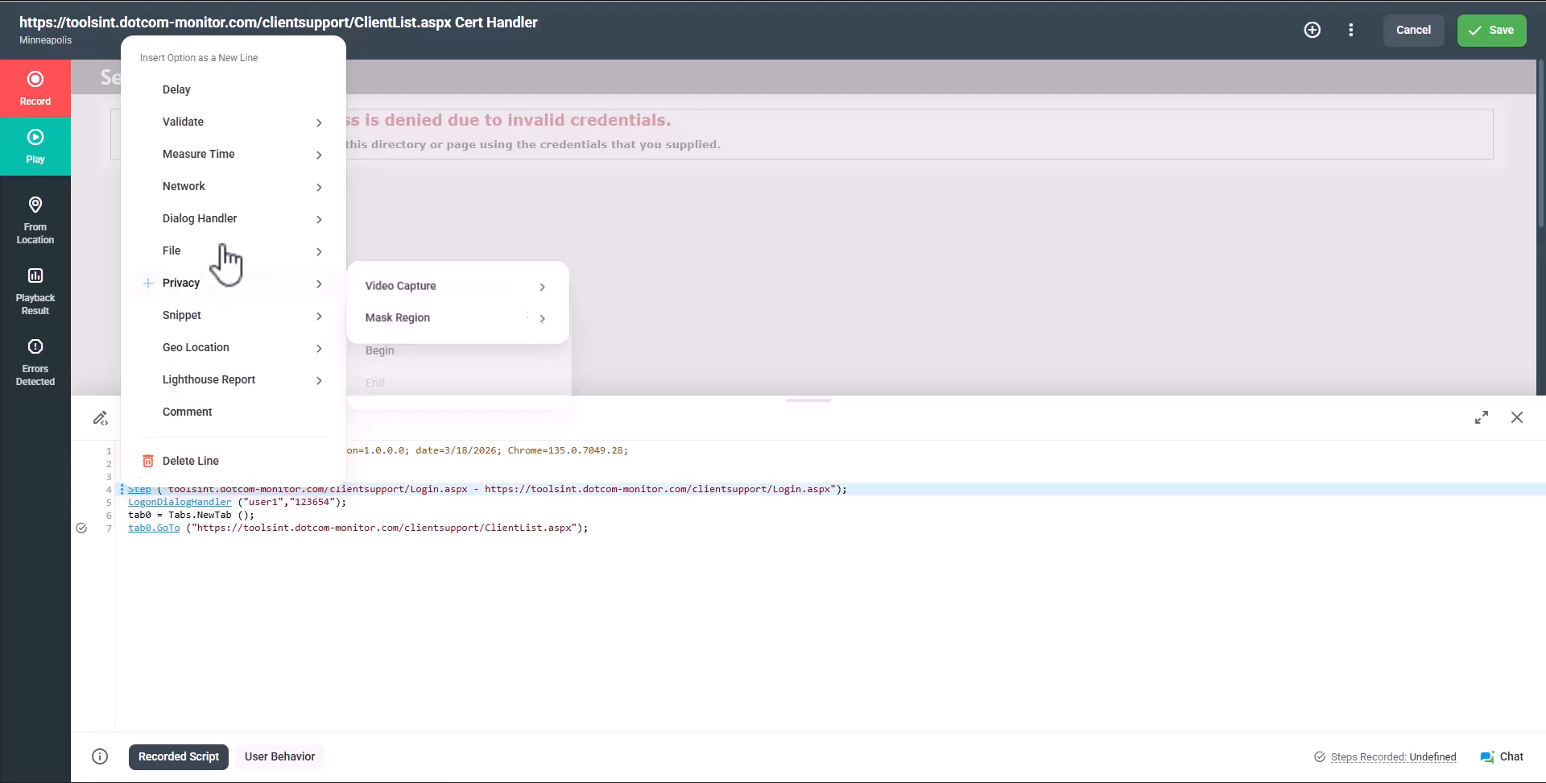
{"action": "mouse_move", "coordinate": [236, 227]}
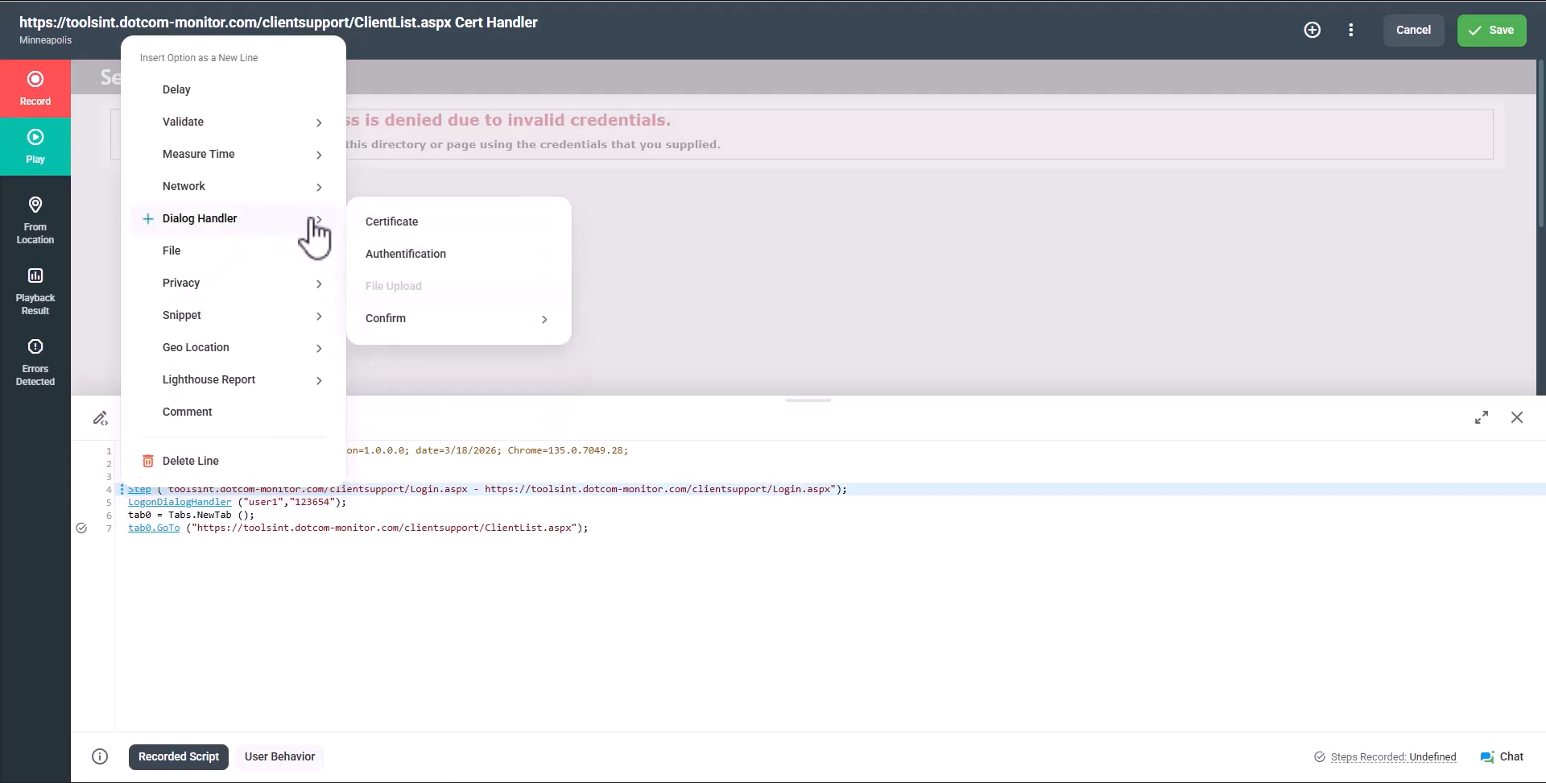
{"action": "left_click", "coordinate": [390, 222]}
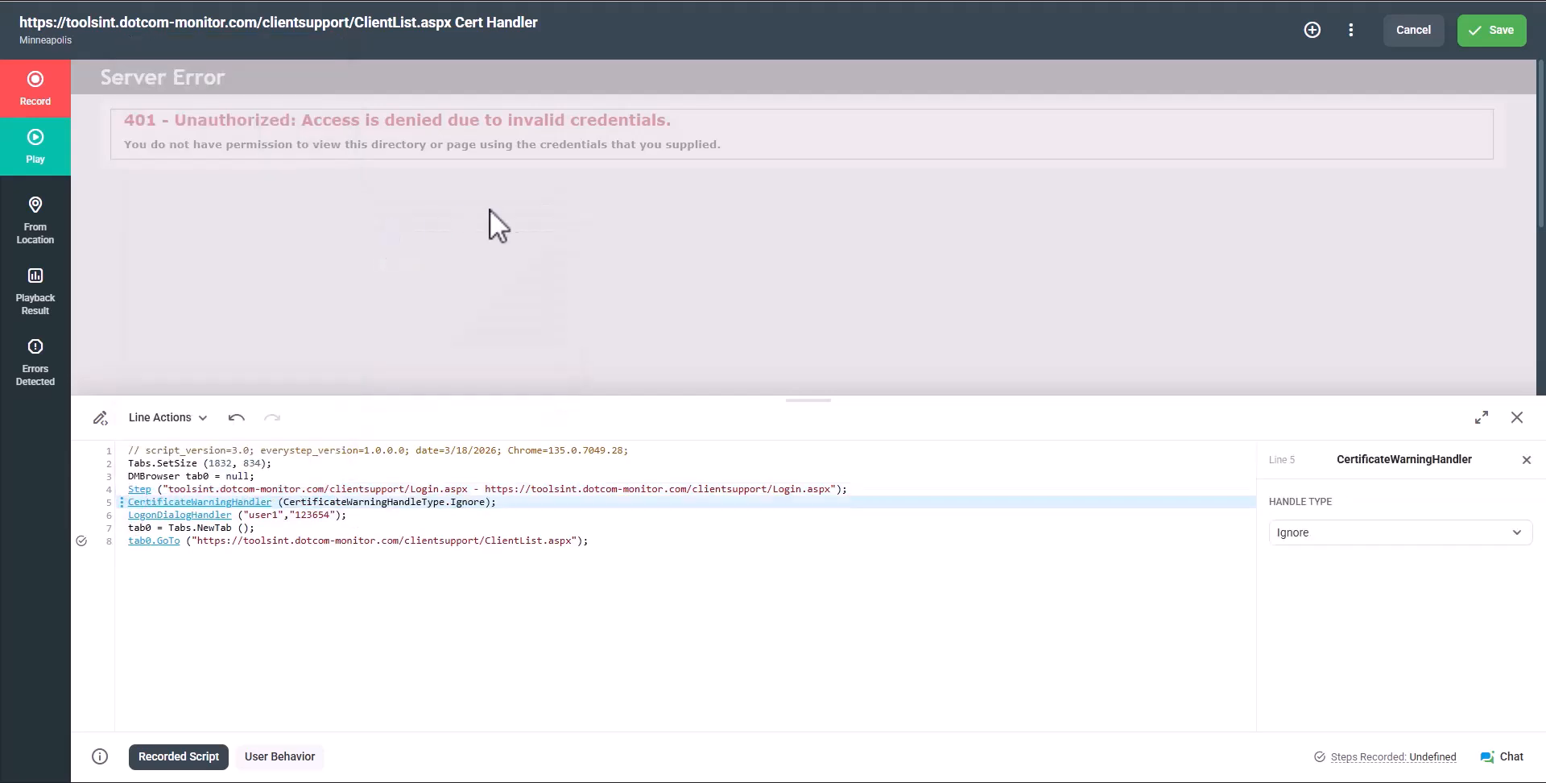
Save the Cert Handler script and play it from the Save Script dialog
{"action": "left_click", "coordinate": [1479, 34]}
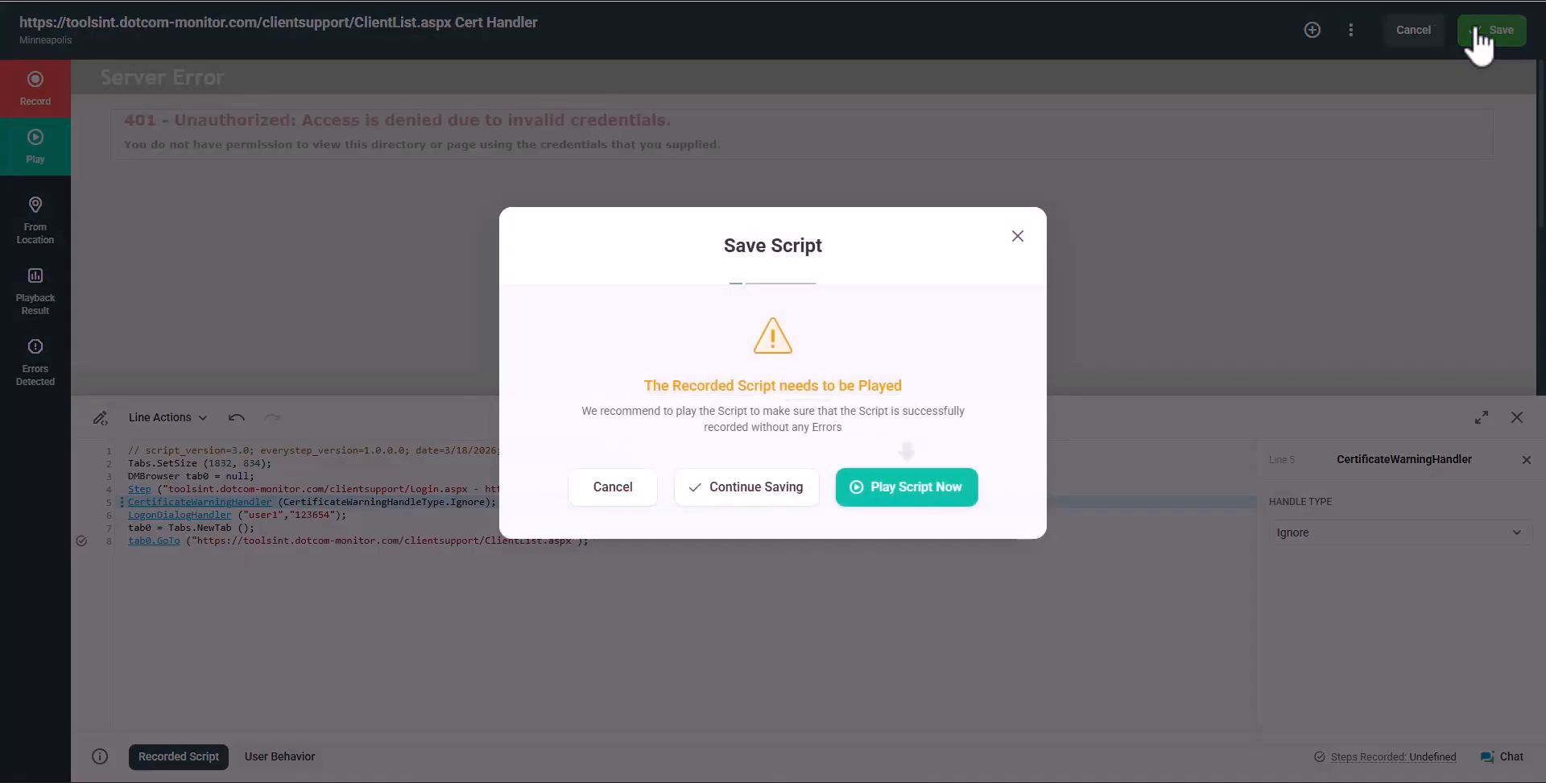
{"action": "left_click", "coordinate": [918, 487]}
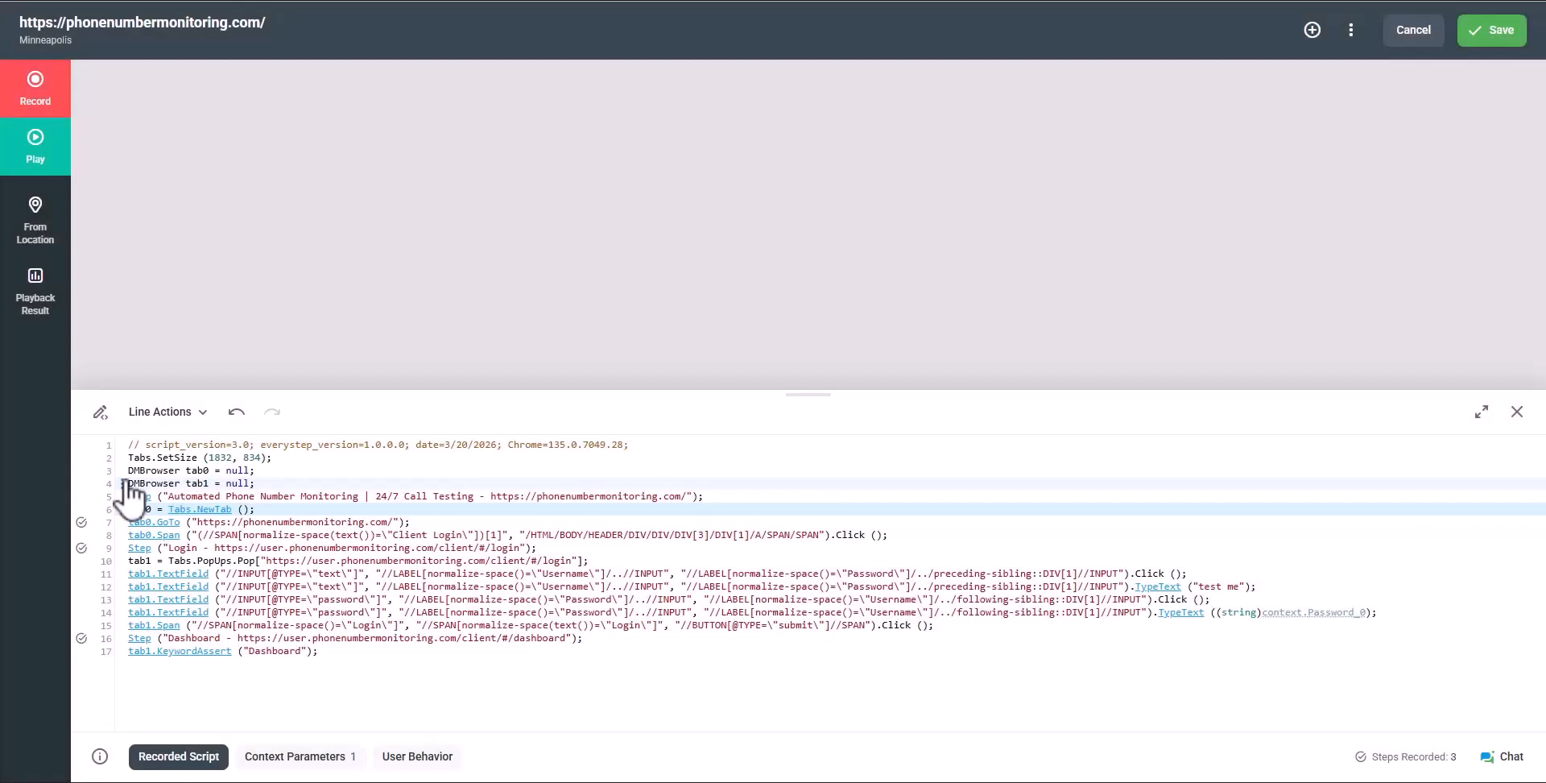
Insert an X-Bypass-Token request header after line 4, pasting the bypass token as its value
{"action": "left_click", "coordinate": [123, 483]}
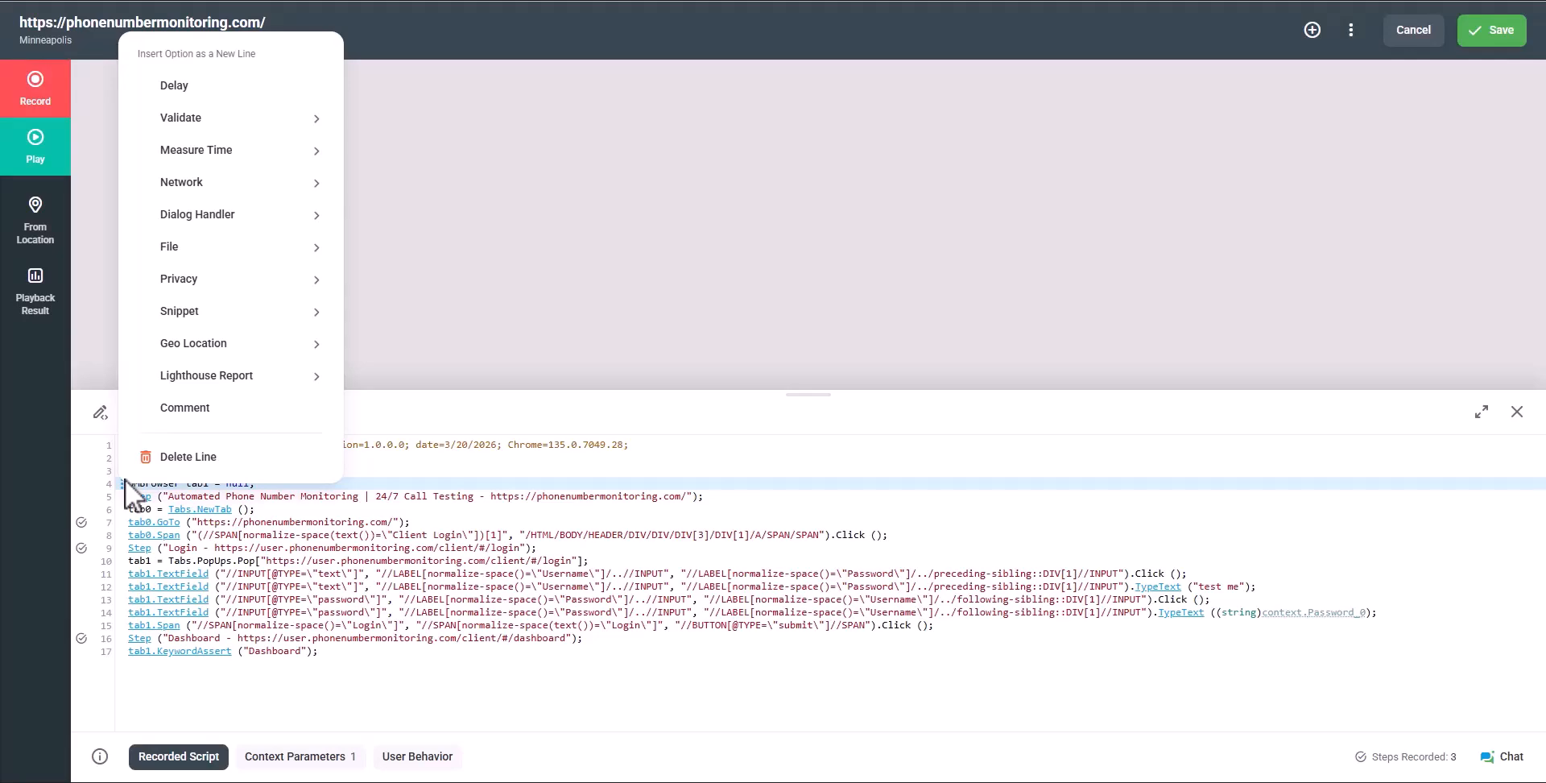
{"action": "mouse_move", "coordinate": [260, 237]}
{"action": "mouse_move", "coordinate": [297, 179]}
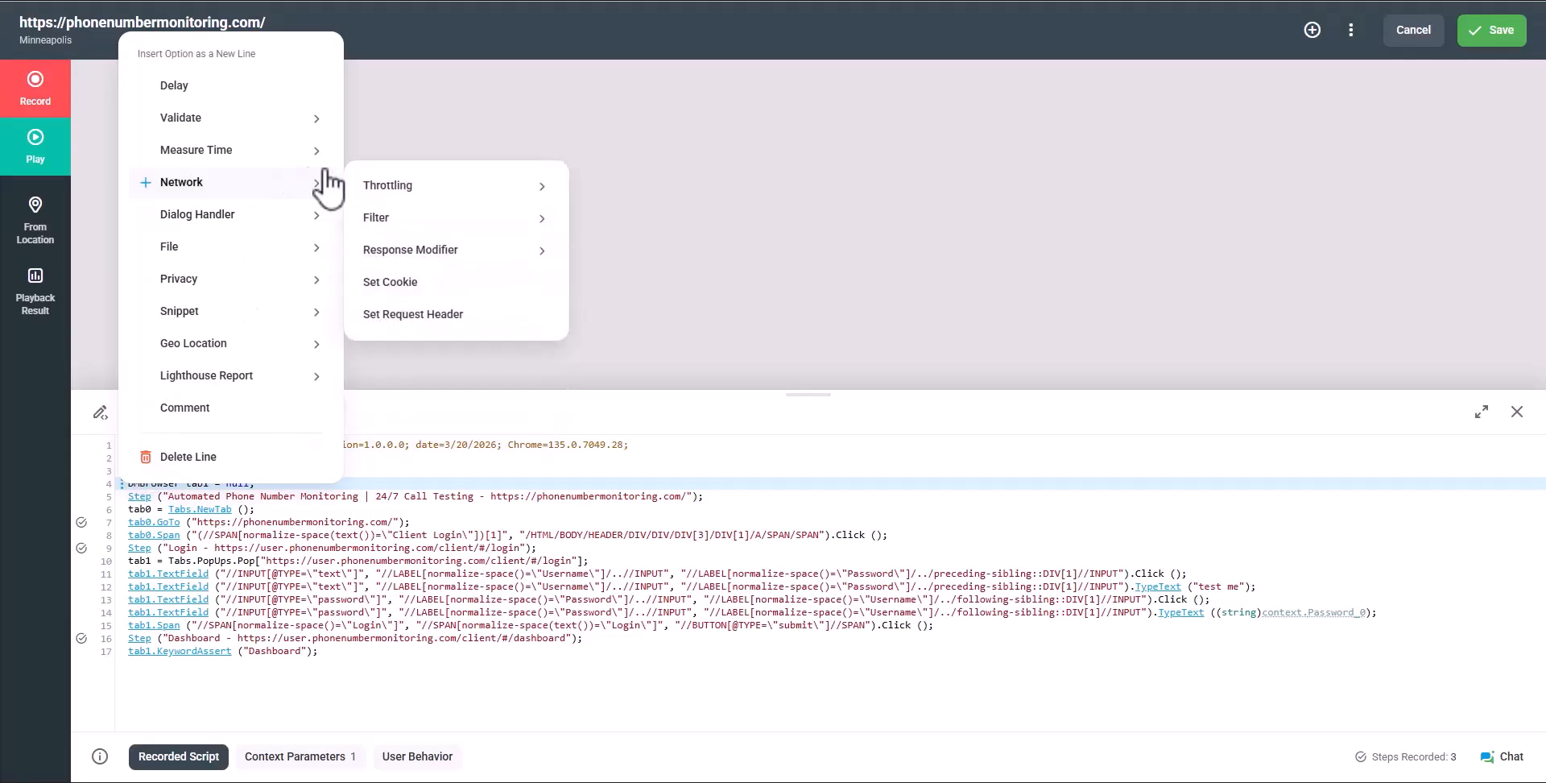
{"action": "left_click", "coordinate": [413, 316]}
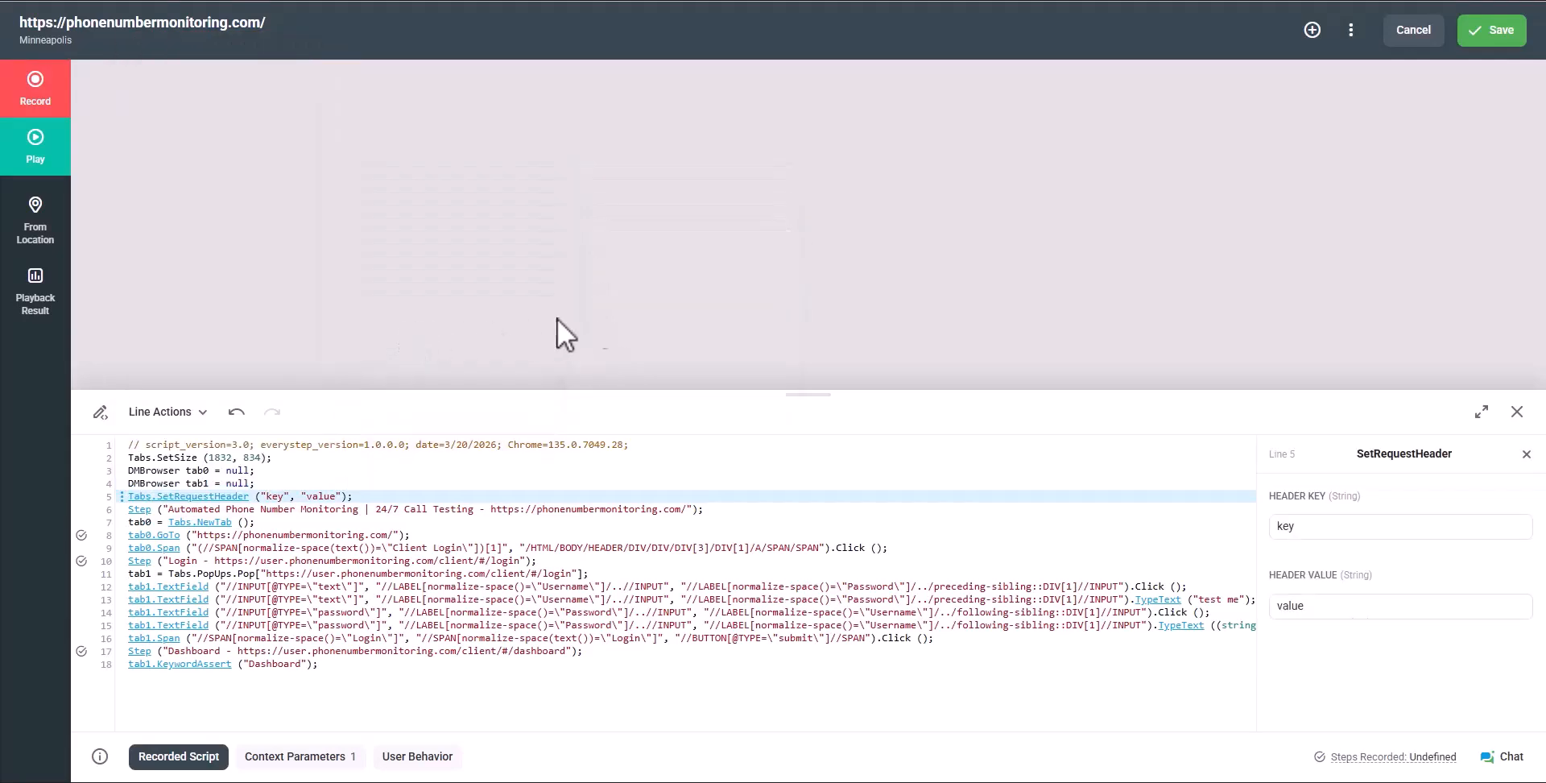
{"action": "left_click", "coordinate": [1310, 527]}
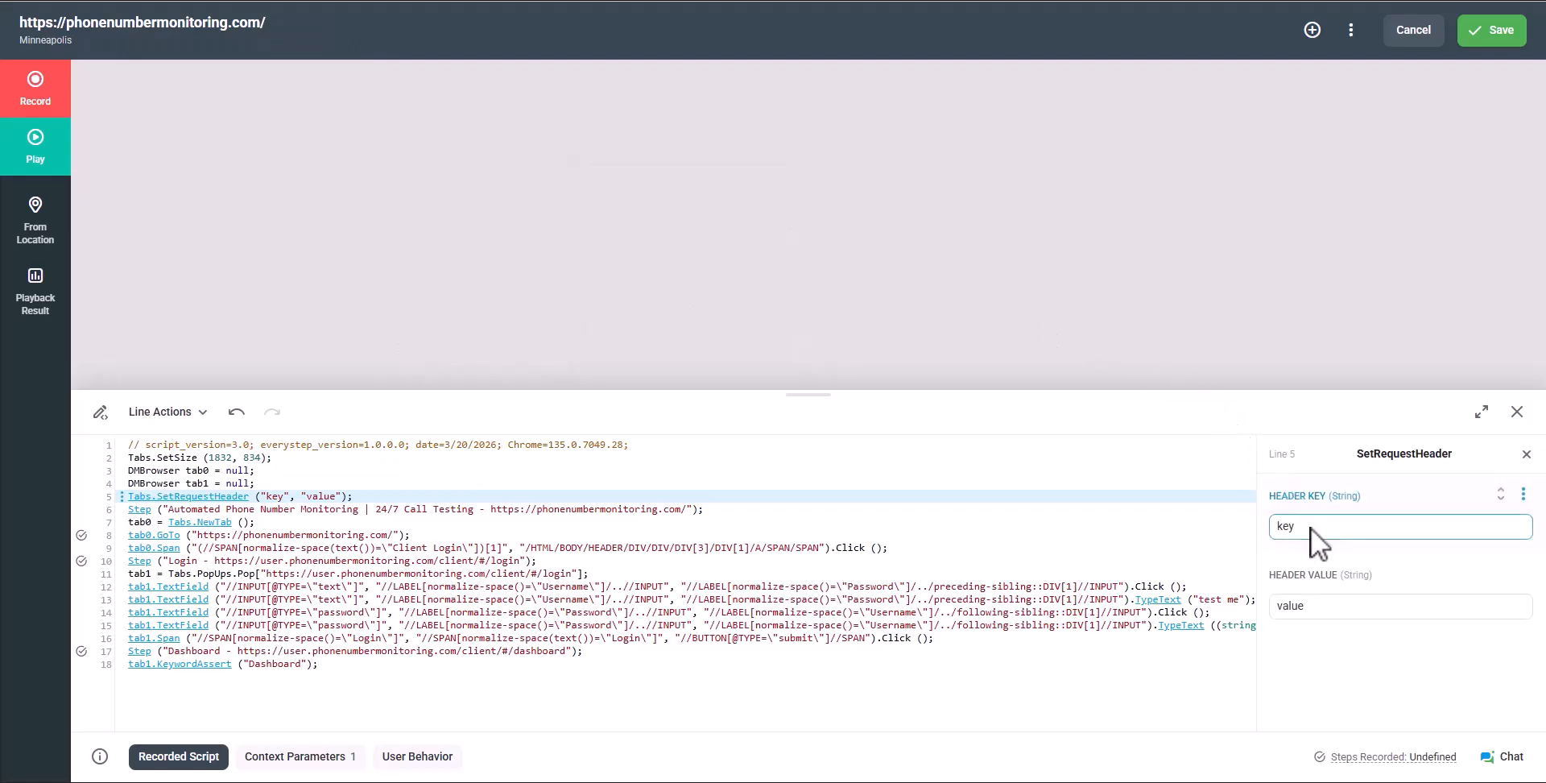
{"action": "key", "text": "ctrl+a"}
{"action": "key", "text": "ctrl+v"}
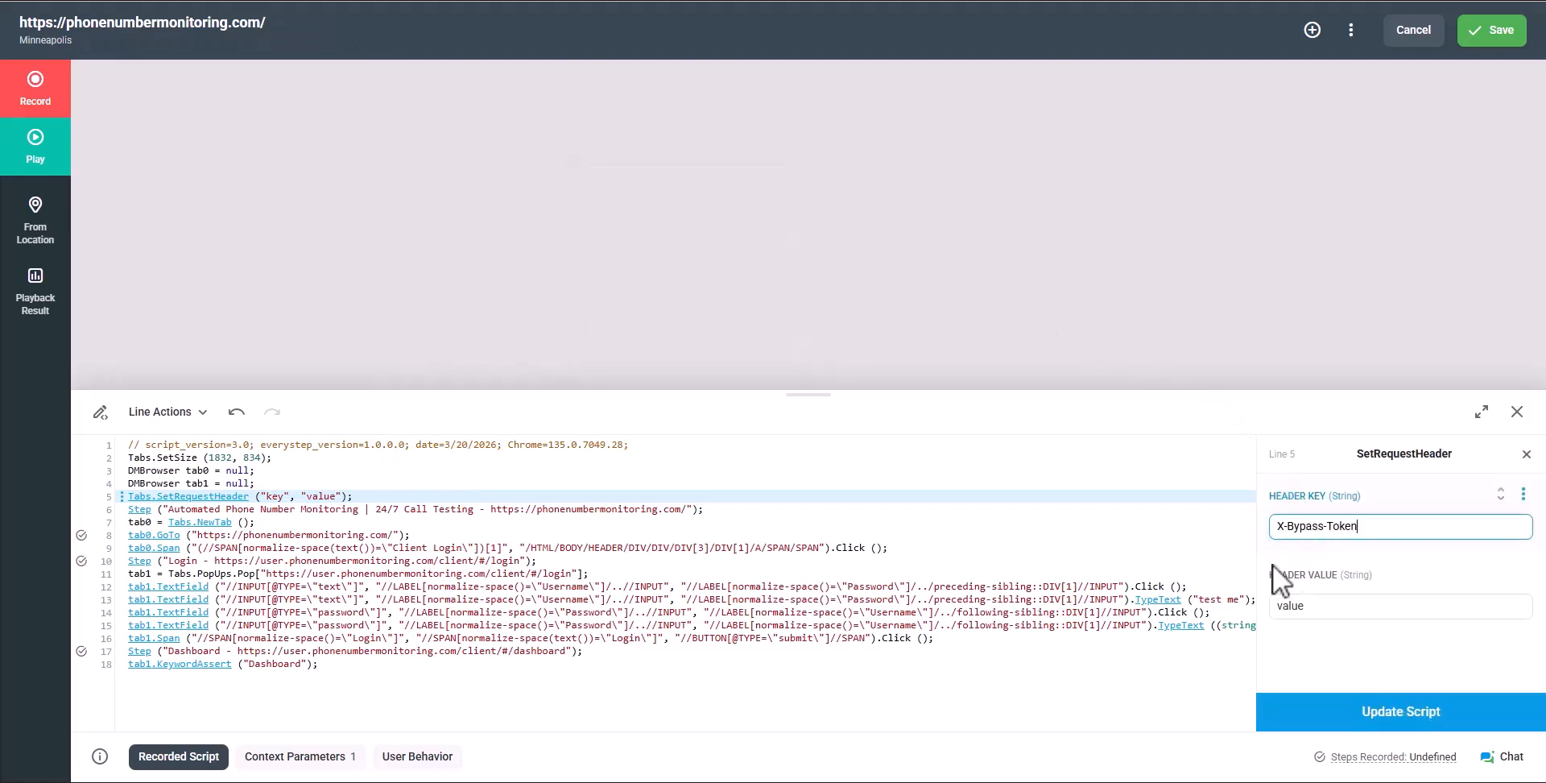
{"action": "left_click", "coordinate": [1318, 607]}
{"action": "key", "text": "ctrl+a"}
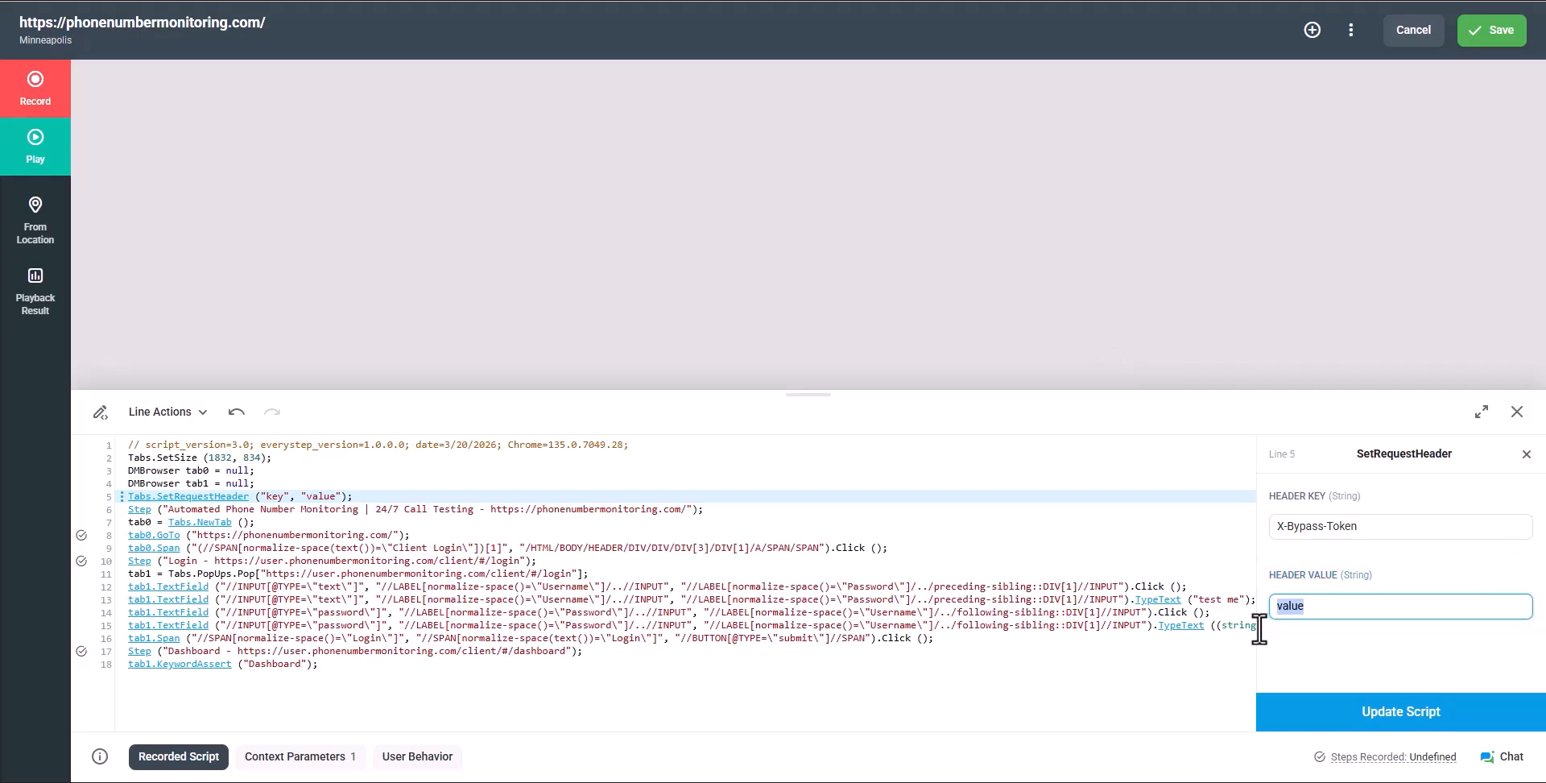
{"action": "type", "text": "test-bypass-12345"}
{"action": "left_click", "coordinate": [1330, 710]}
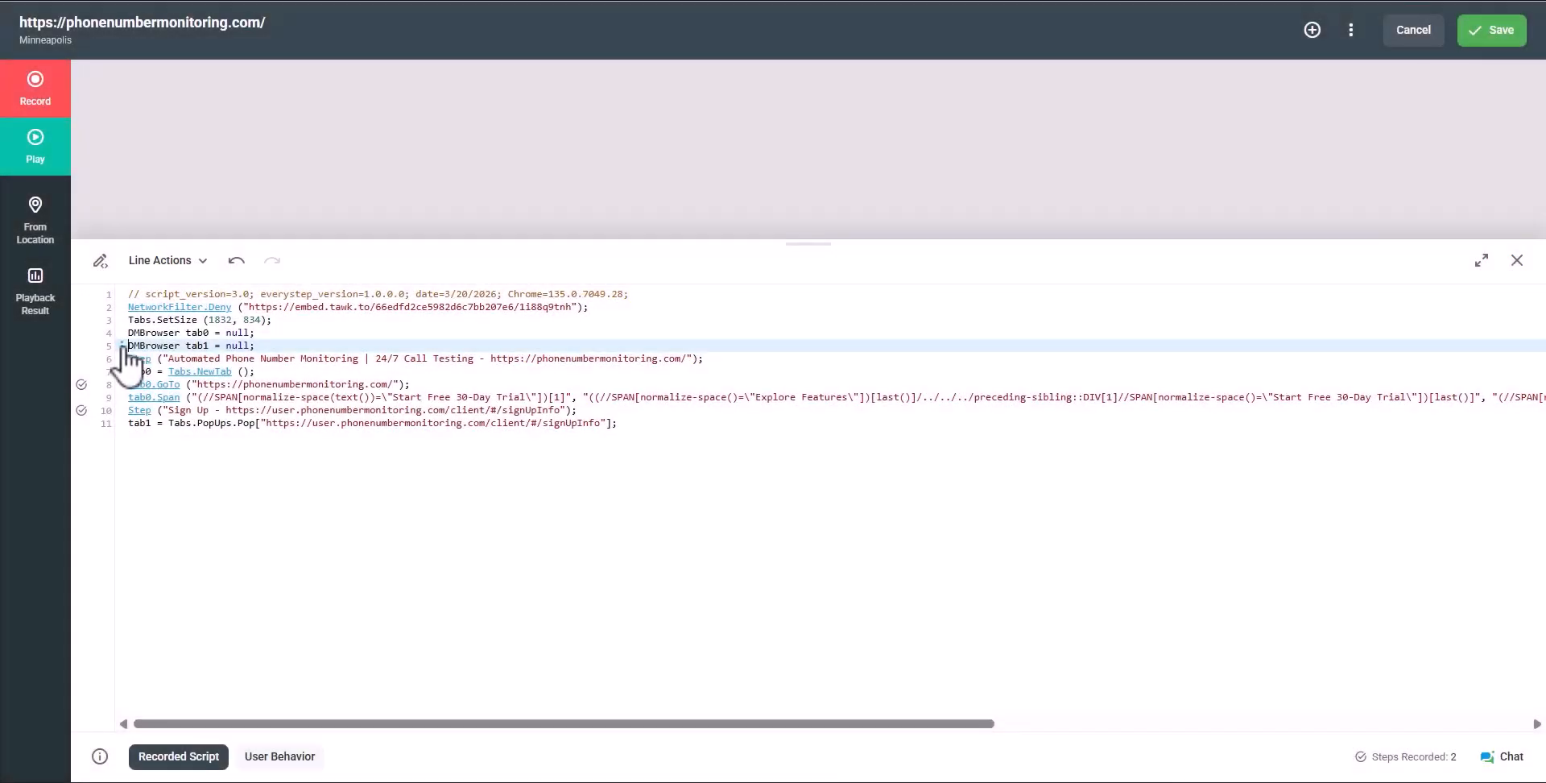
Insert a Console Output log filter after line 5 logging all message types and sources
{"action": "left_click", "coordinate": [122, 345]}
{"action": "mouse_move", "coordinate": [250, 420]}
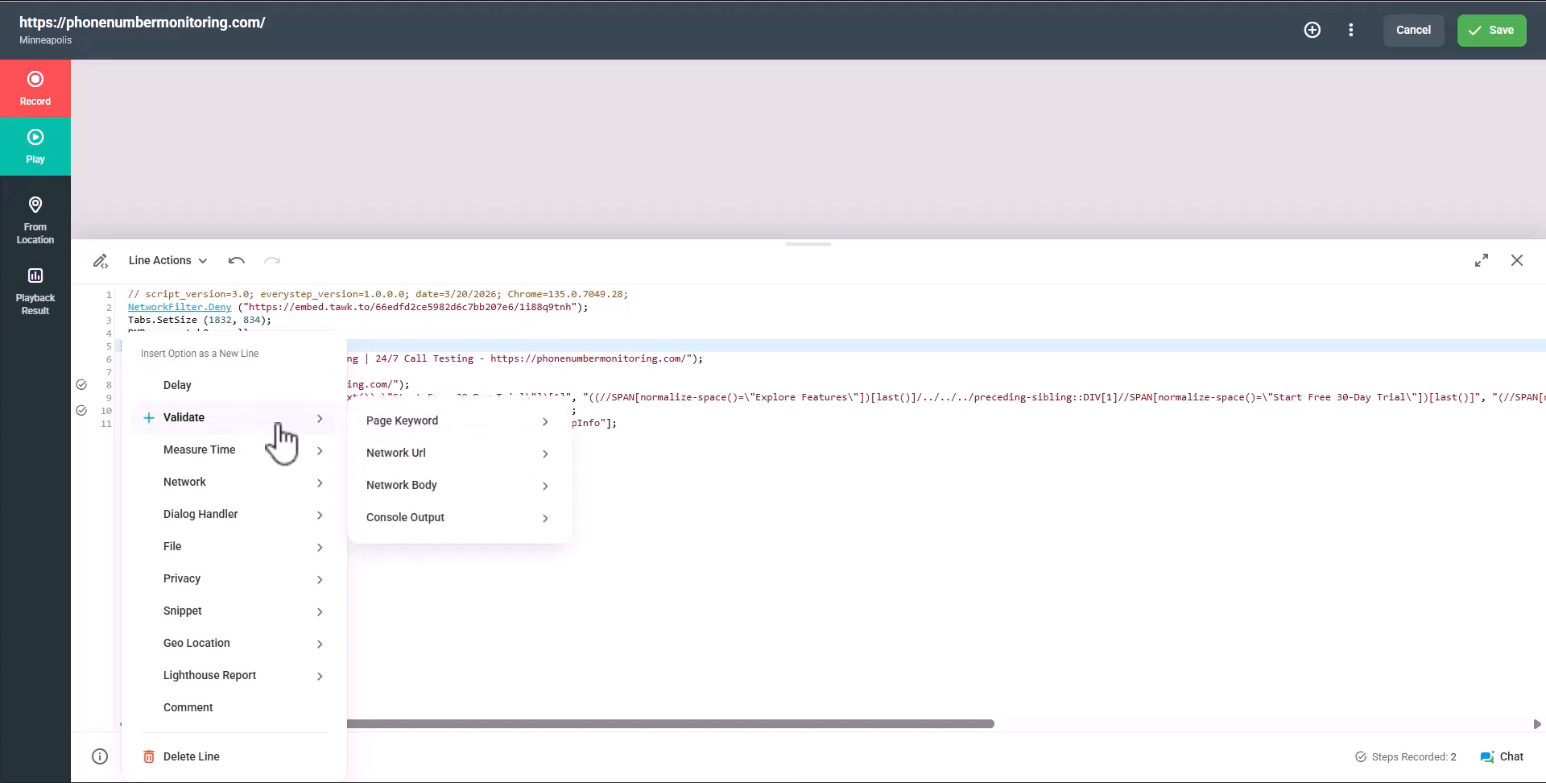
{"action": "mouse_move", "coordinate": [433, 459]}
{"action": "mouse_move", "coordinate": [477, 520]}
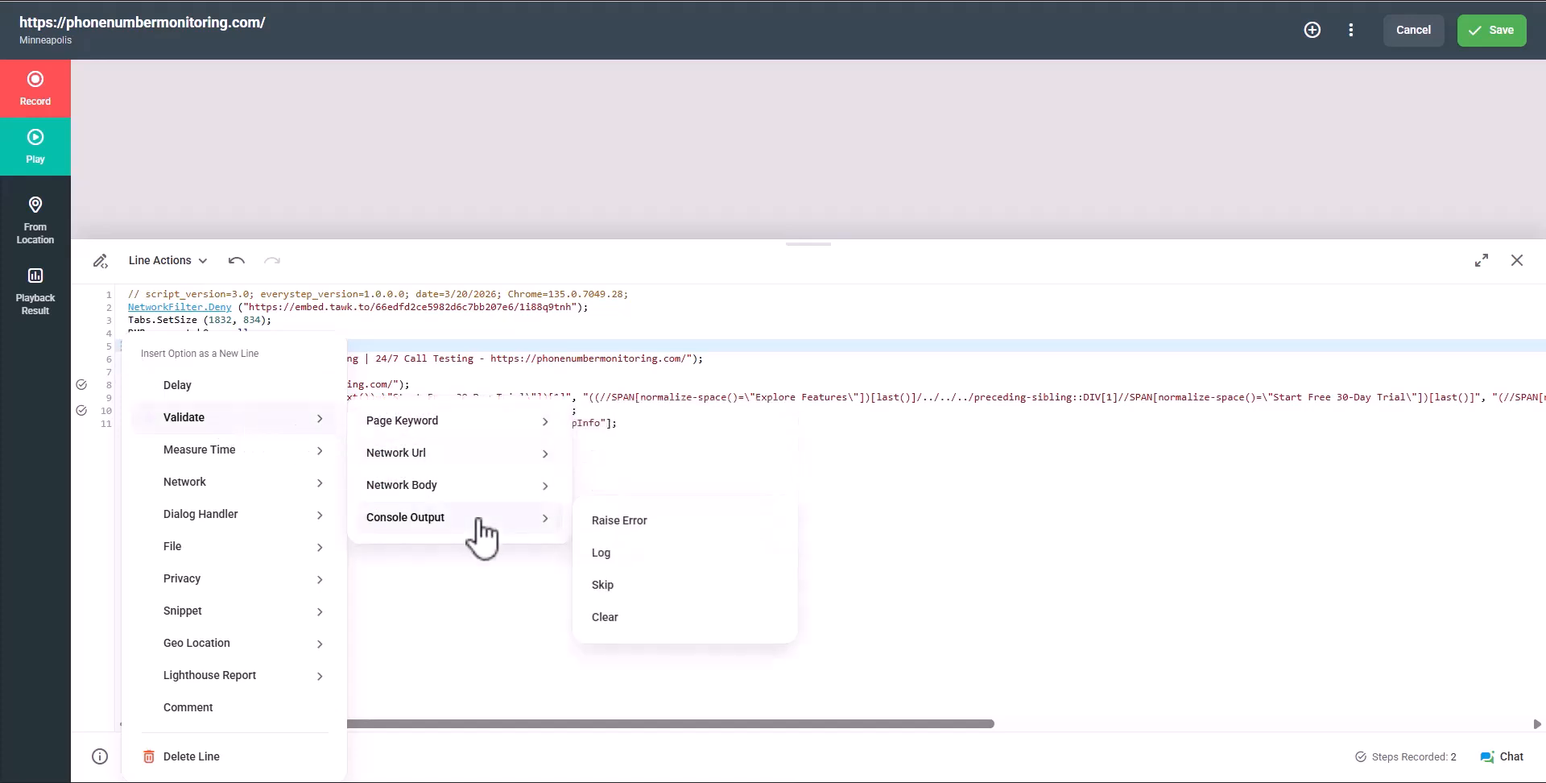
{"action": "left_click", "coordinate": [633, 563]}
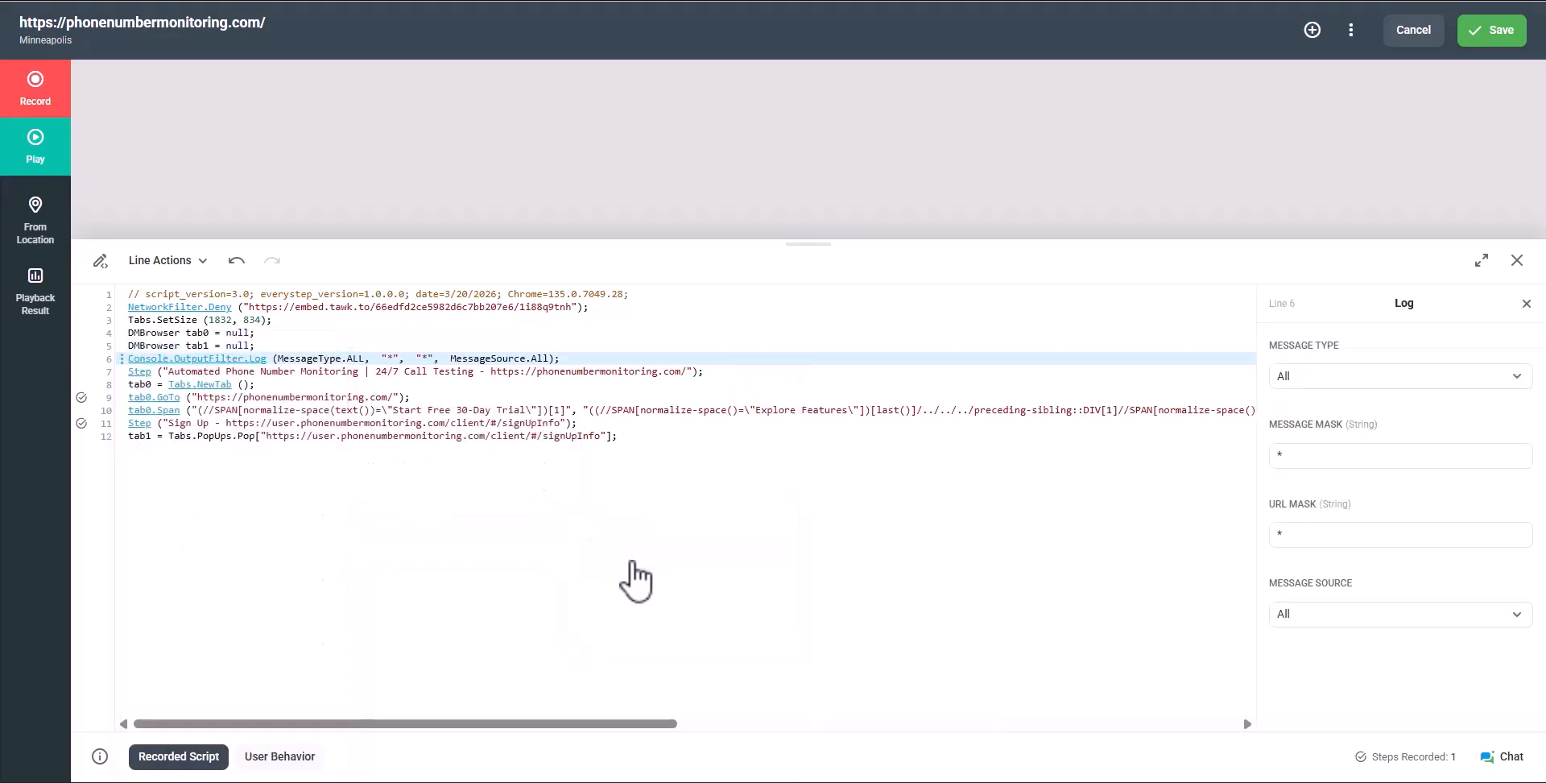
{"action": "left_click", "coordinate": [1396, 380]}
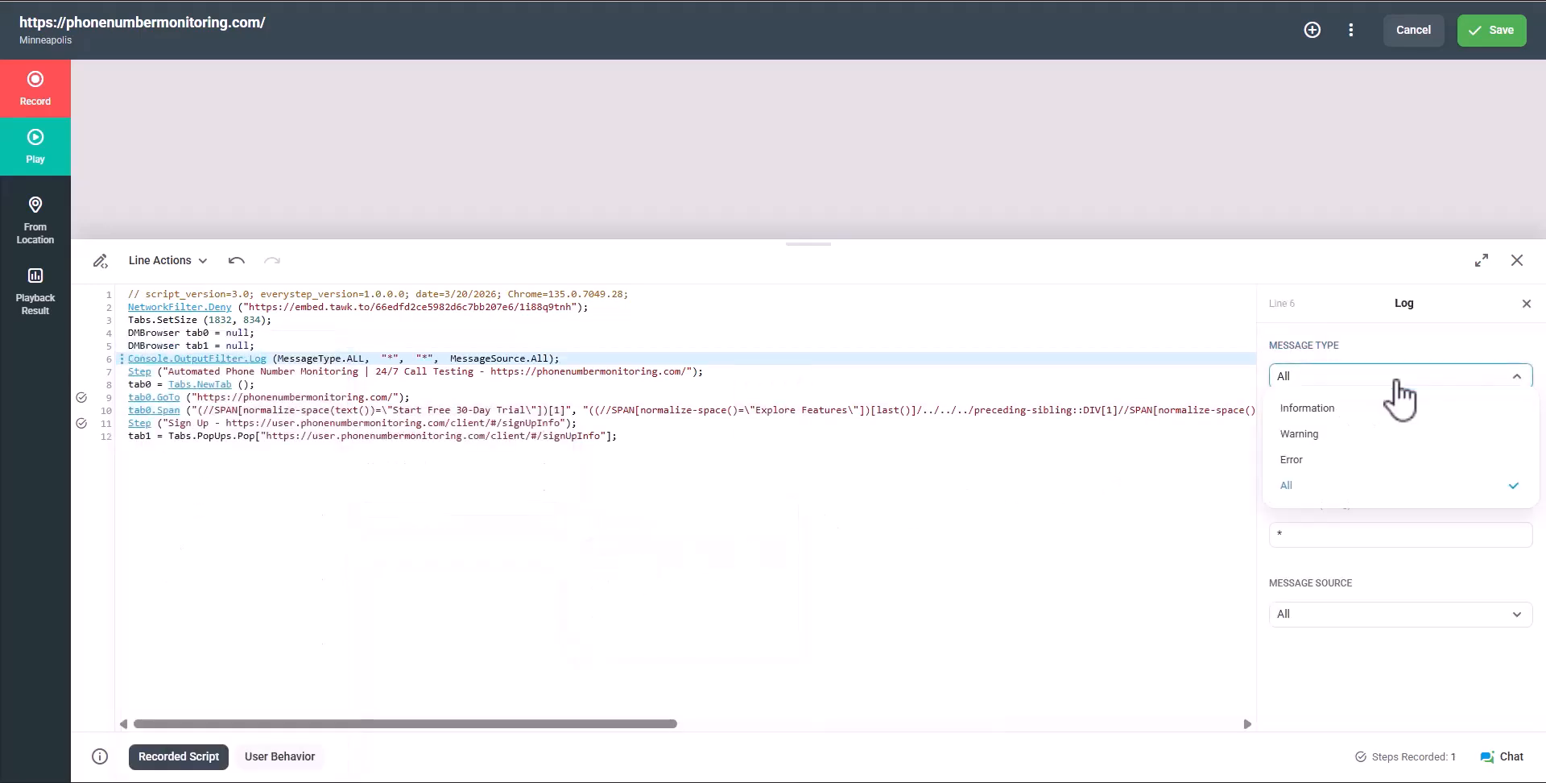
{"action": "left_click", "coordinate": [1398, 385]}
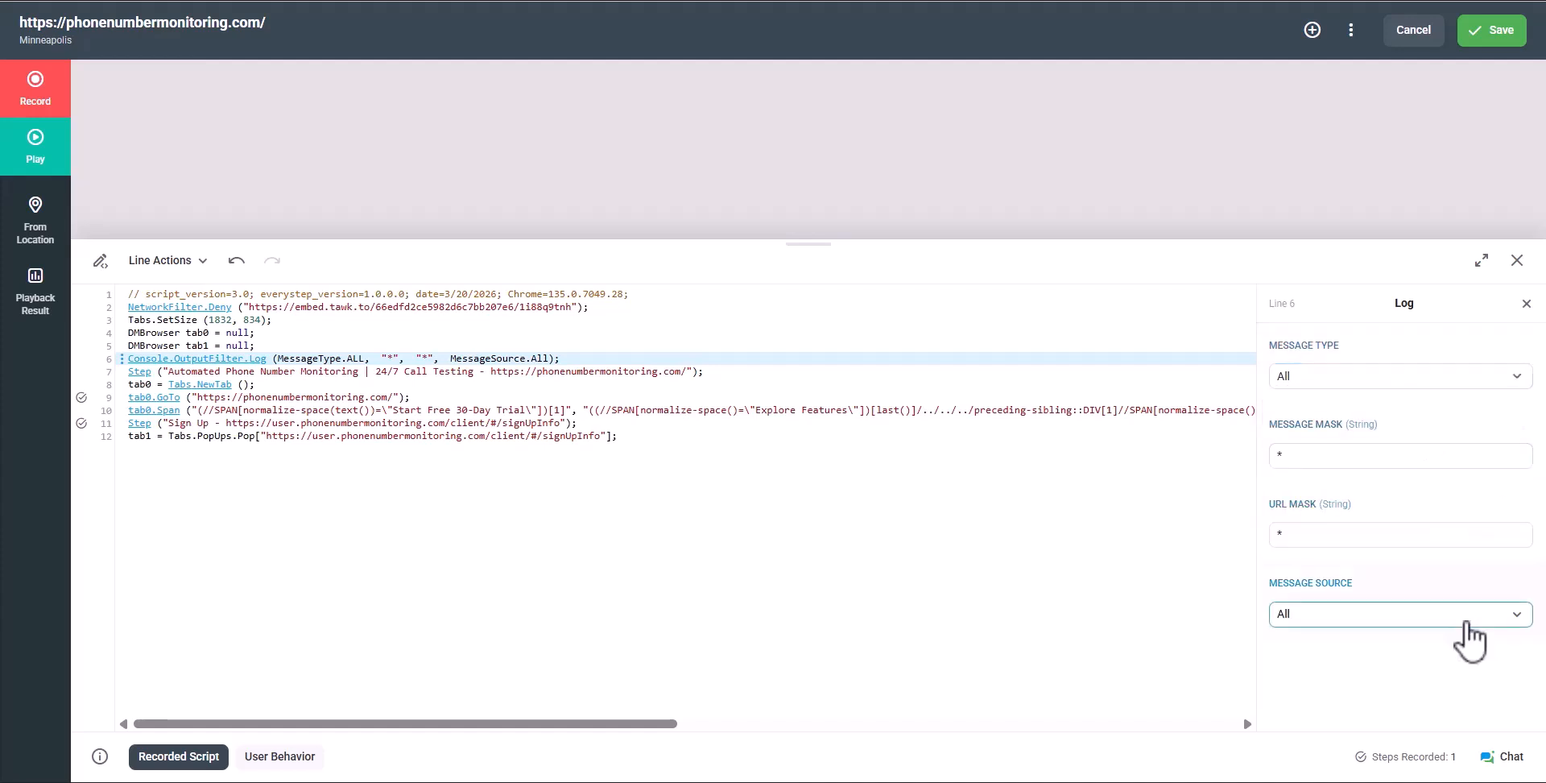
{"action": "left_click", "coordinate": [1464, 624]}
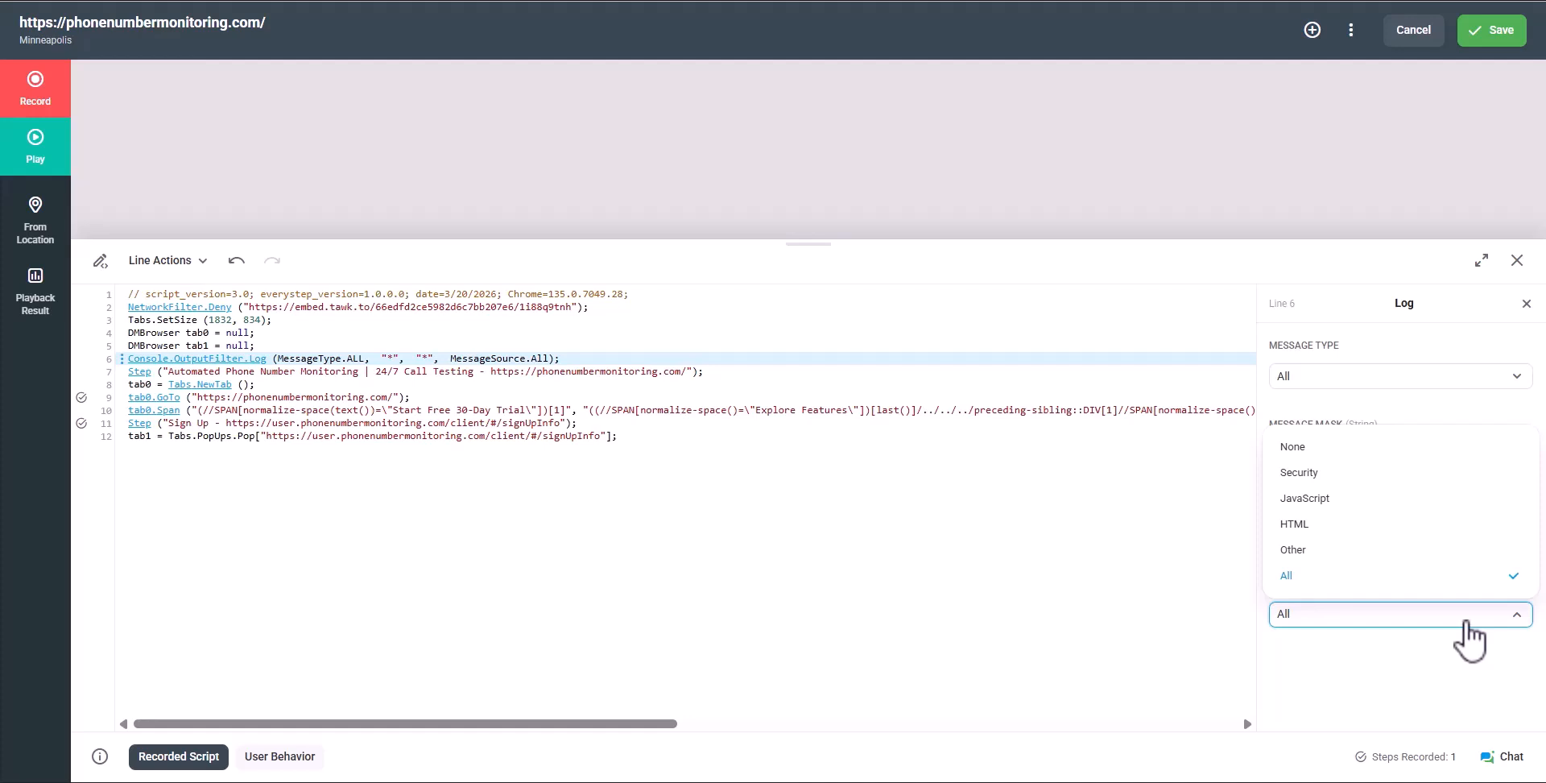
{"action": "left_click", "coordinate": [1467, 635]}
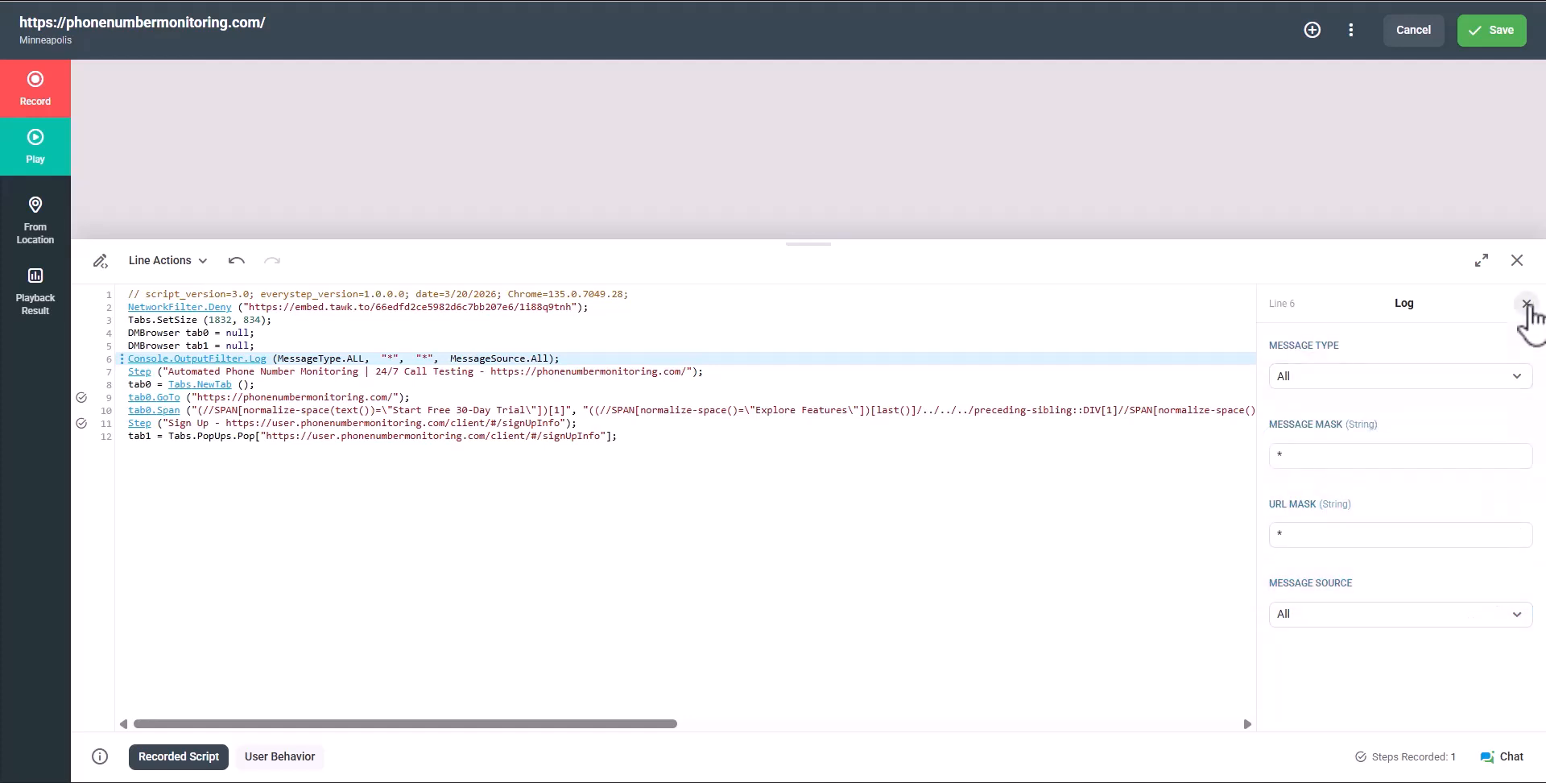
{"action": "left_click", "coordinate": [1526, 304]}
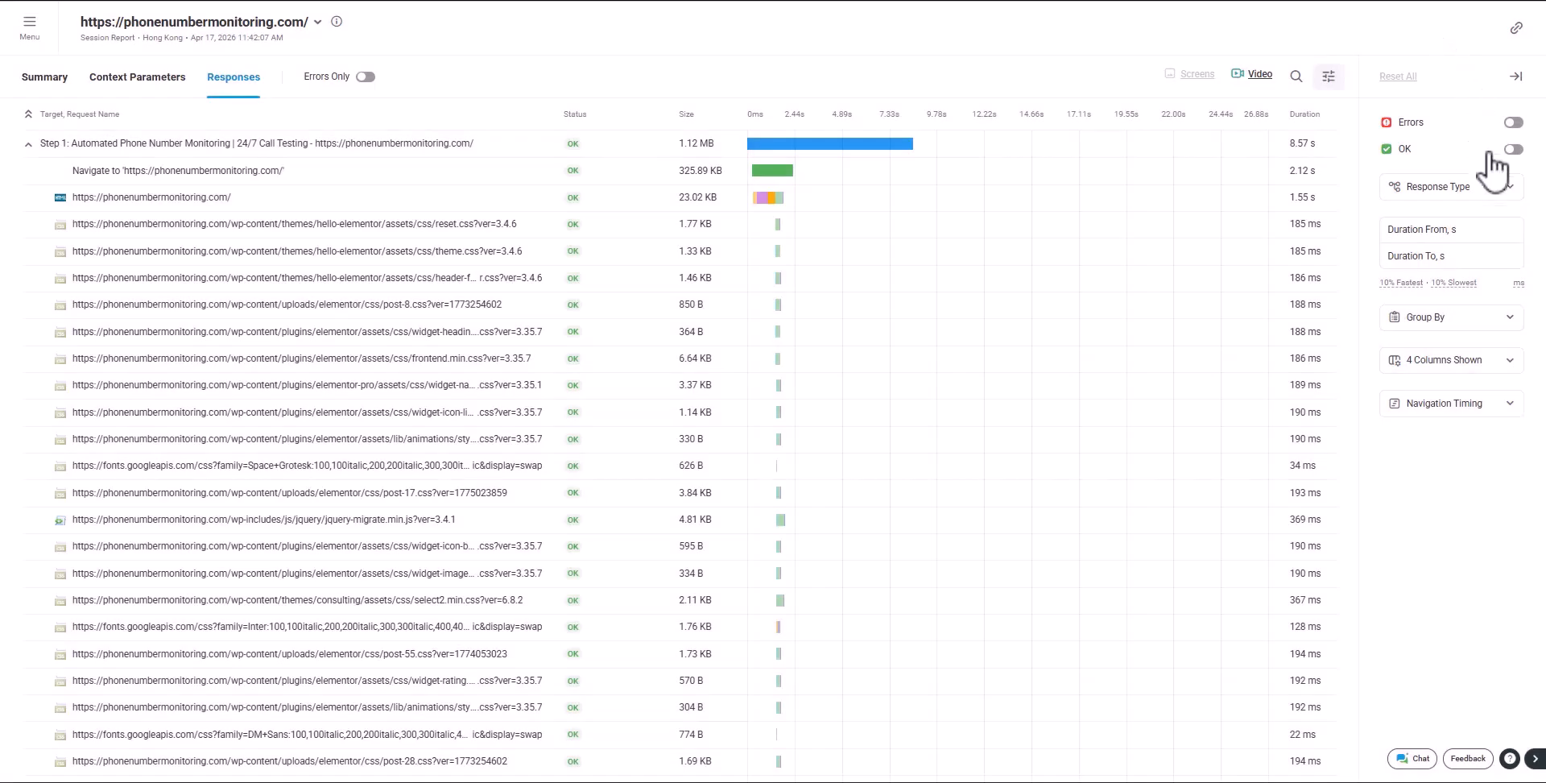
Filter the responses to Actions and open the JQMIGRATE console message details
{"action": "left_click", "coordinate": [1494, 188]}
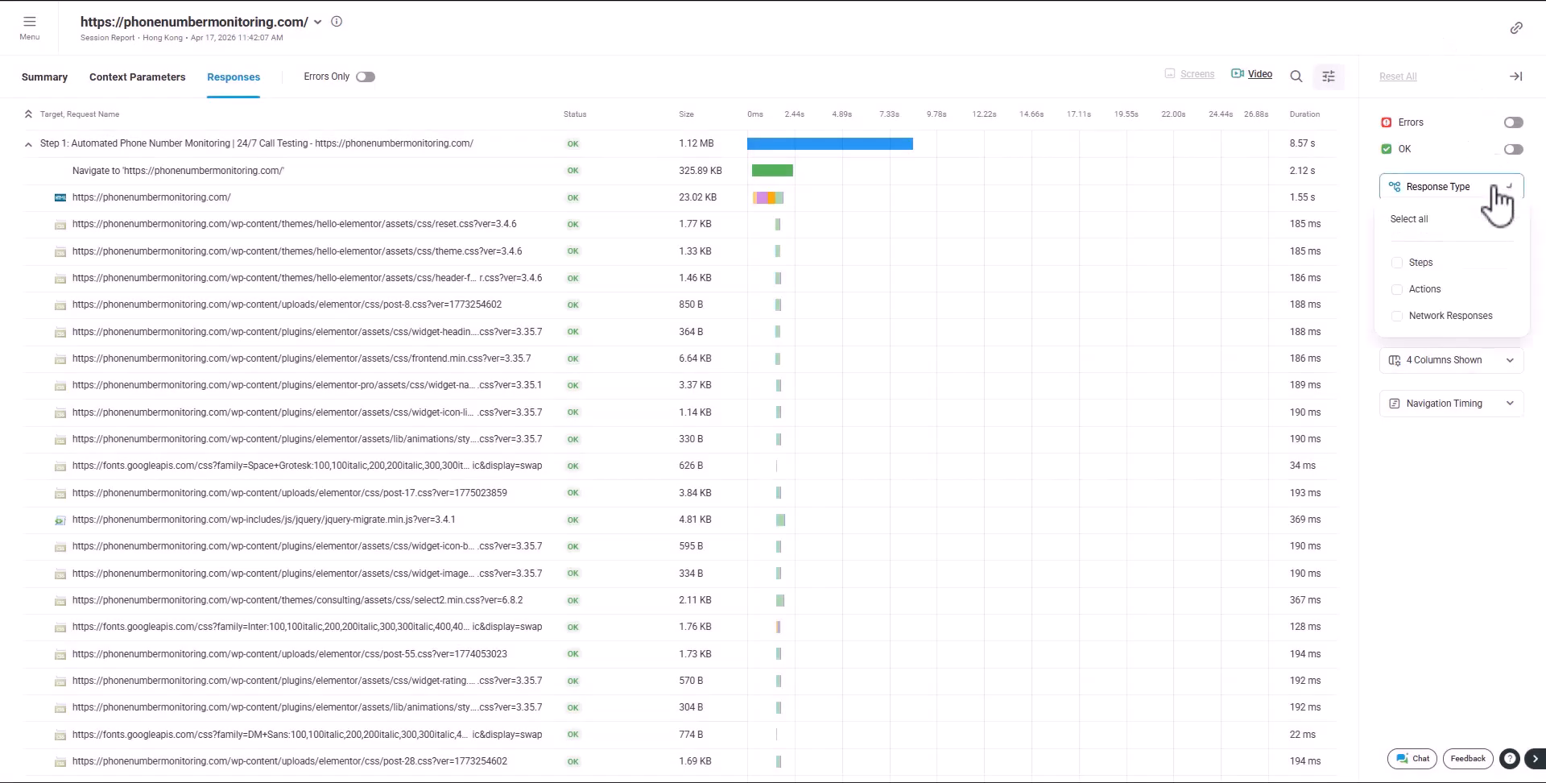
{"action": "left_click", "coordinate": [1459, 288]}
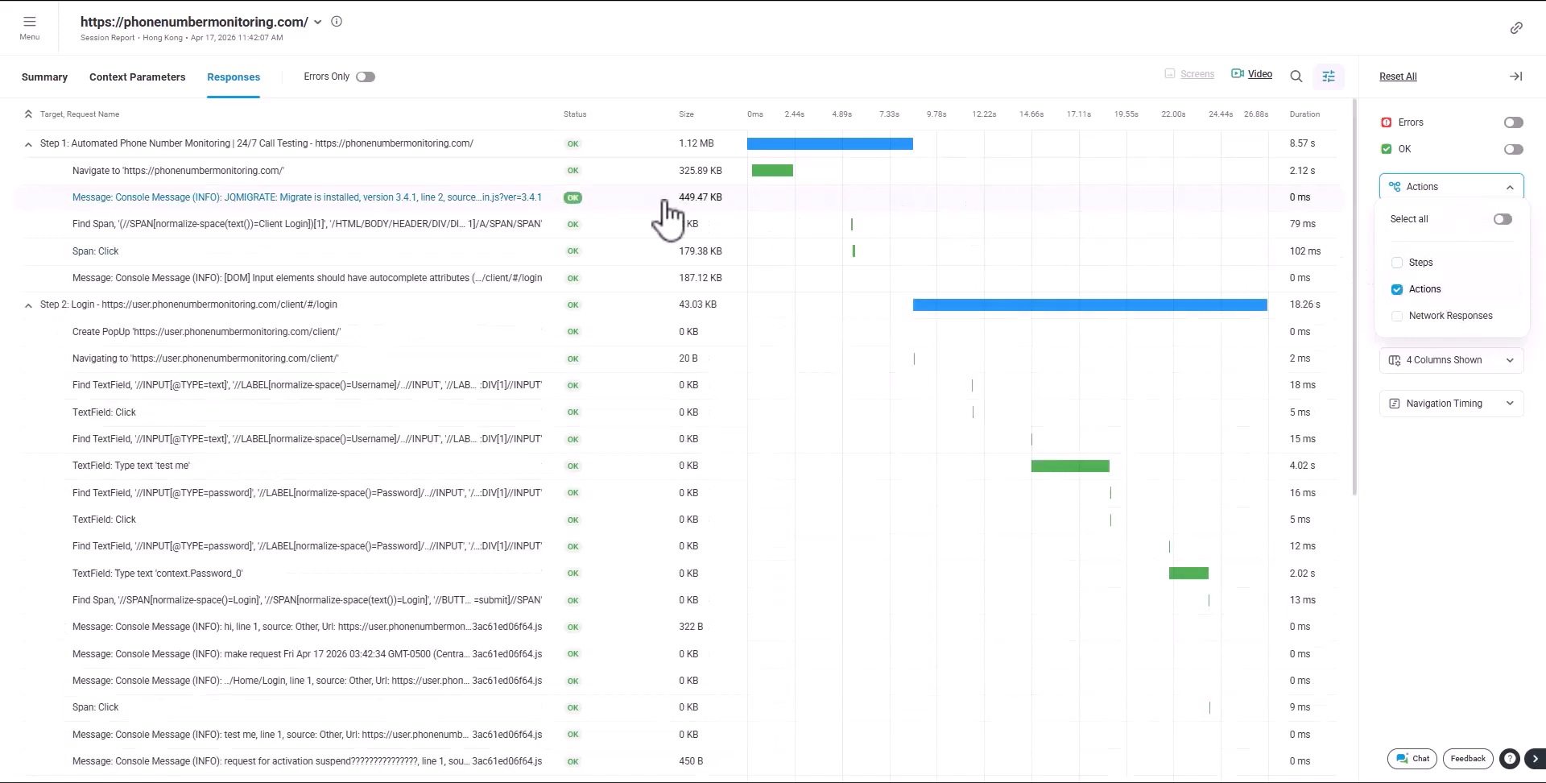
{"action": "left_click", "coordinate": [521, 216]}
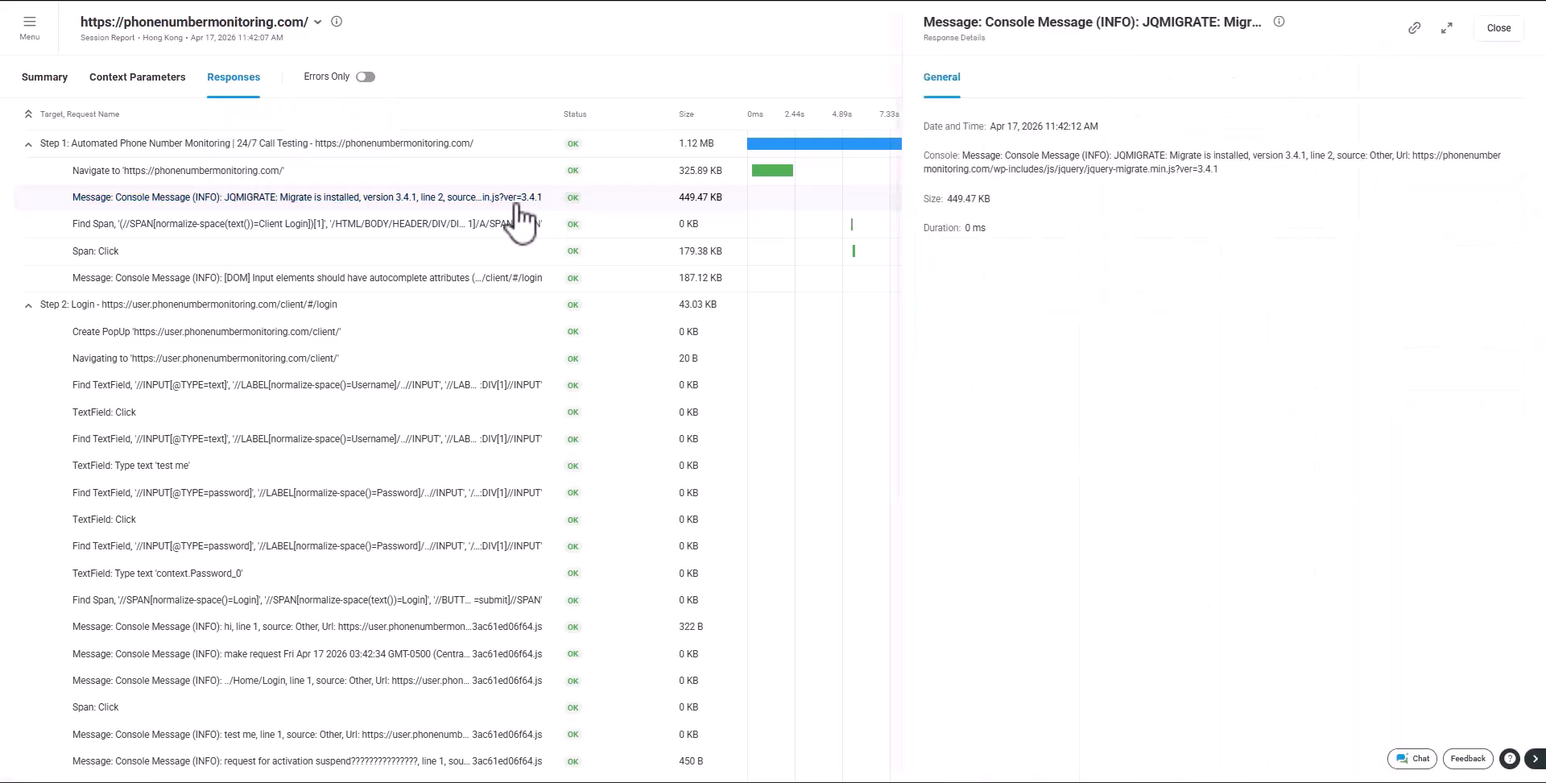